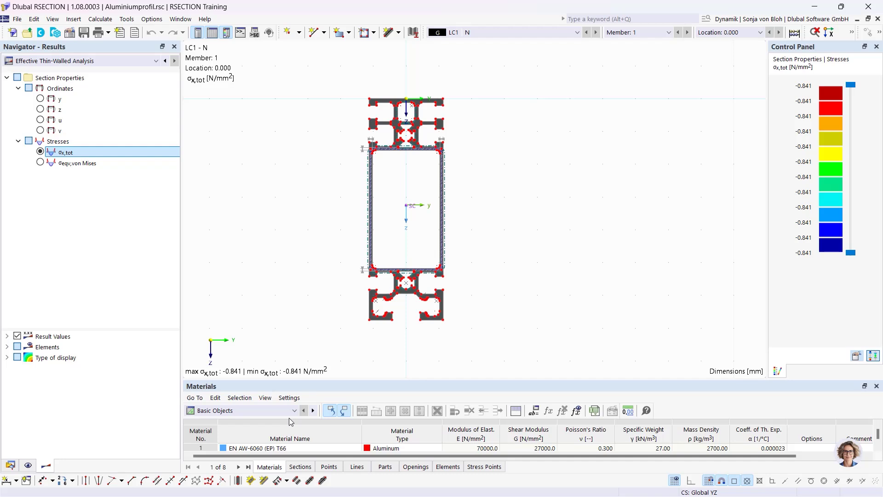
Step: View the Data, Display and Results navigators one after another
click(10, 464)
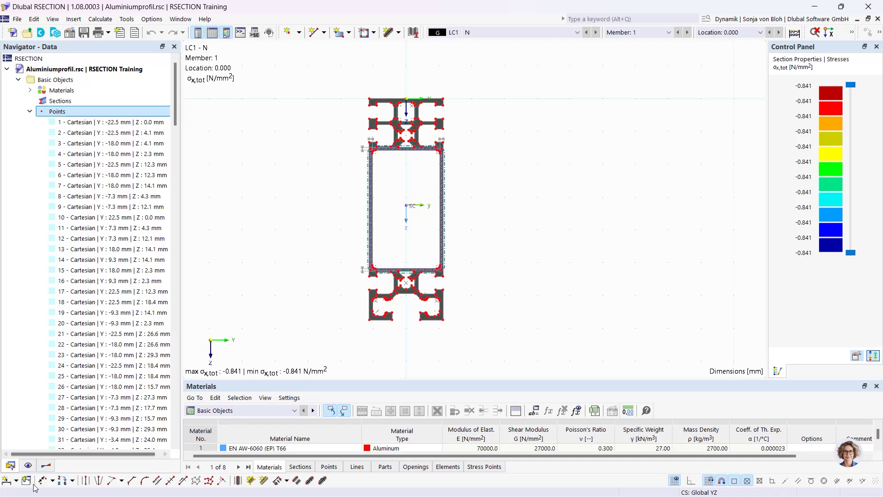
click(28, 465)
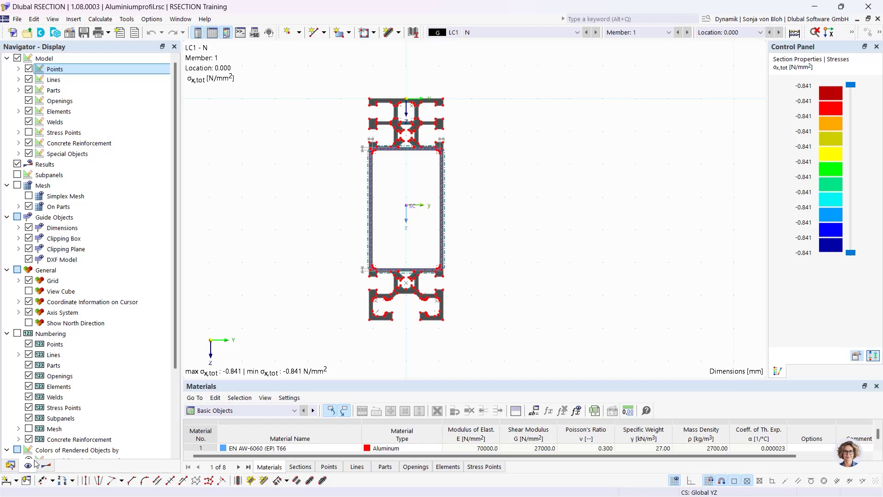
click(46, 467)
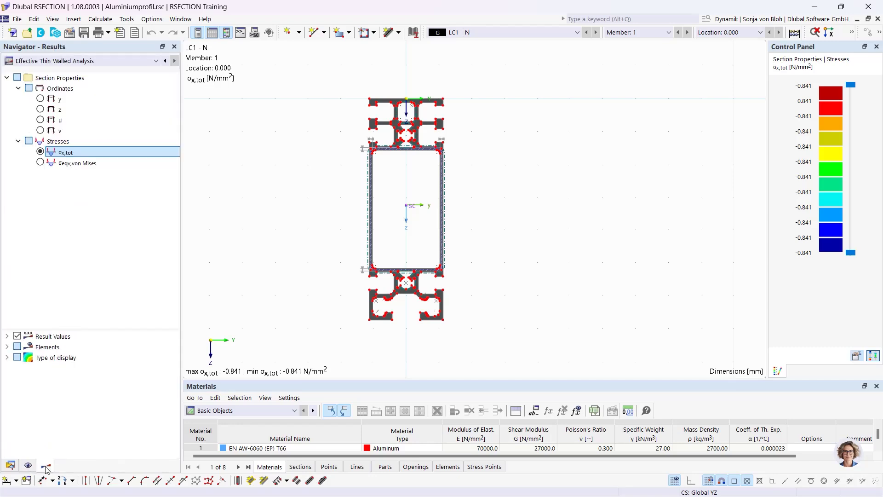
Step: Examine the definition of point 1 in the model data and close it unchanged
click(10, 465)
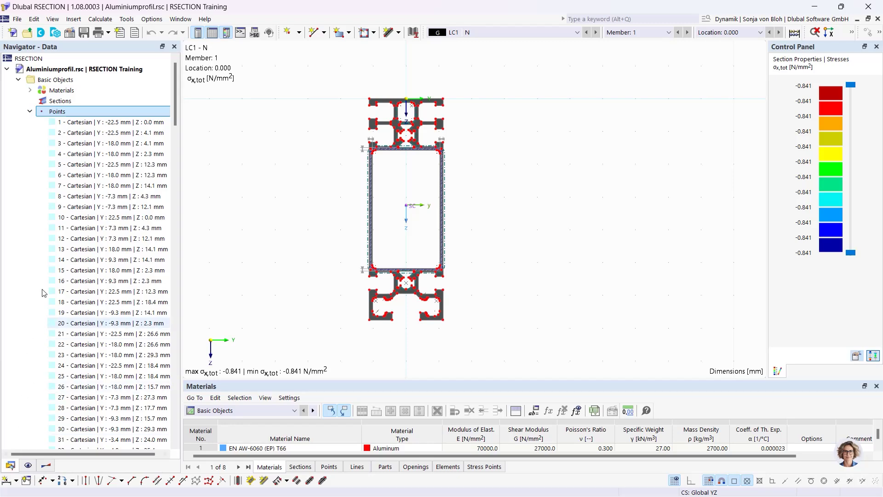
double_click(82, 122)
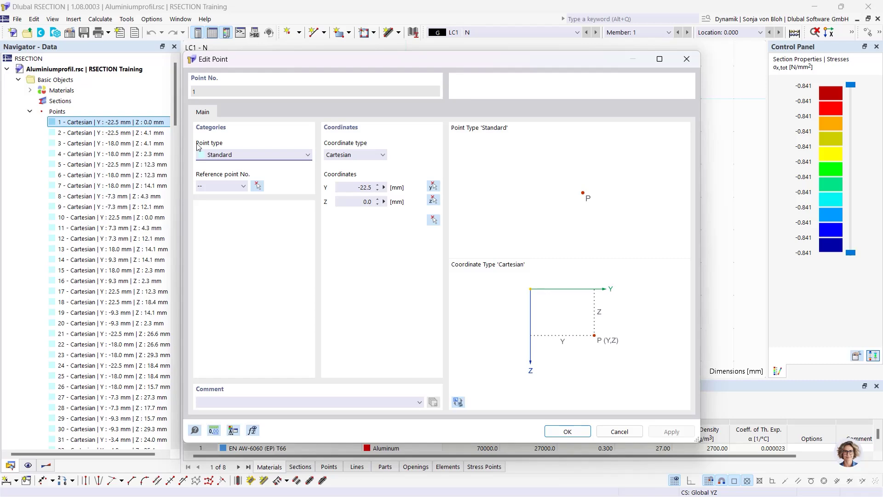
click(687, 59)
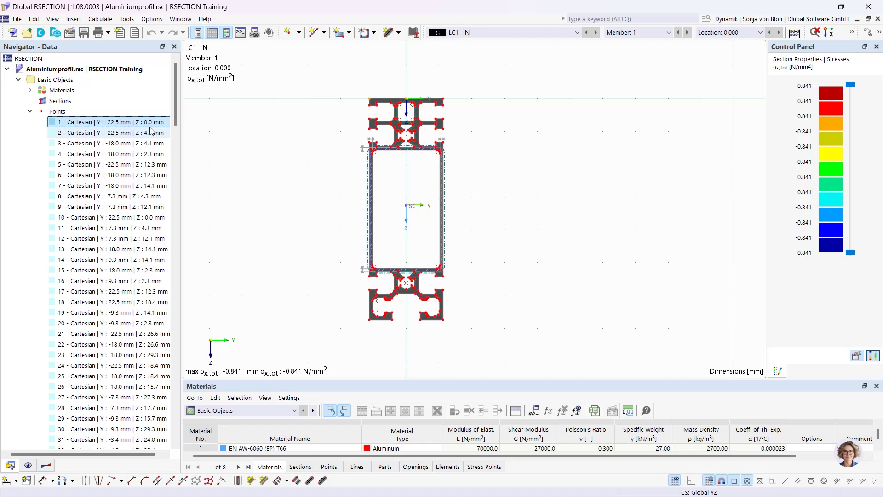
Step: View the settings for creating a new standard point and close them without adding a point
right_click(59, 112)
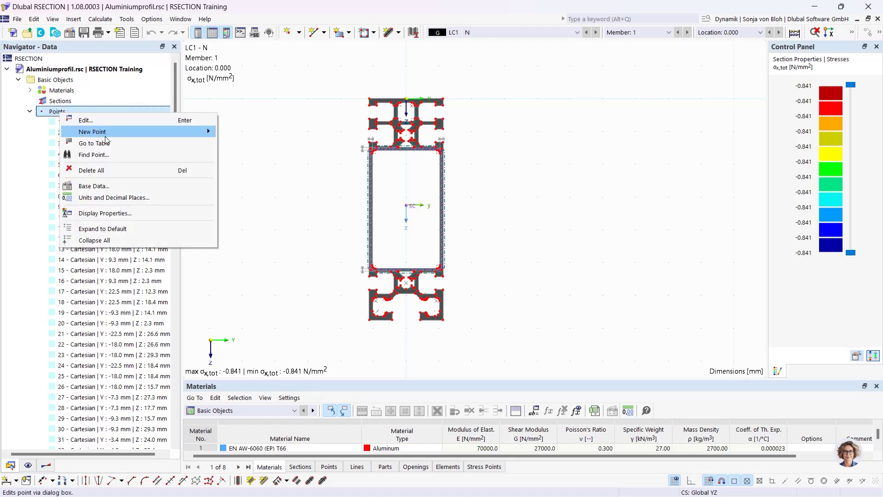
mouse_move(105, 134)
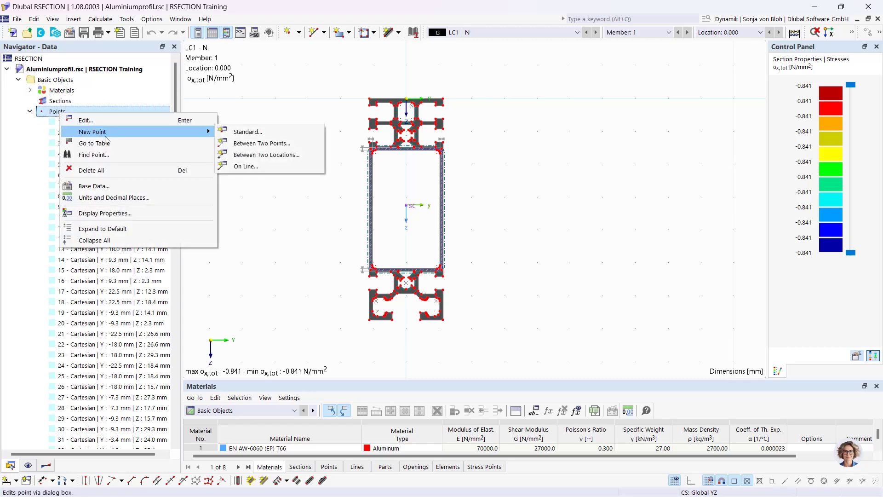
click(238, 132)
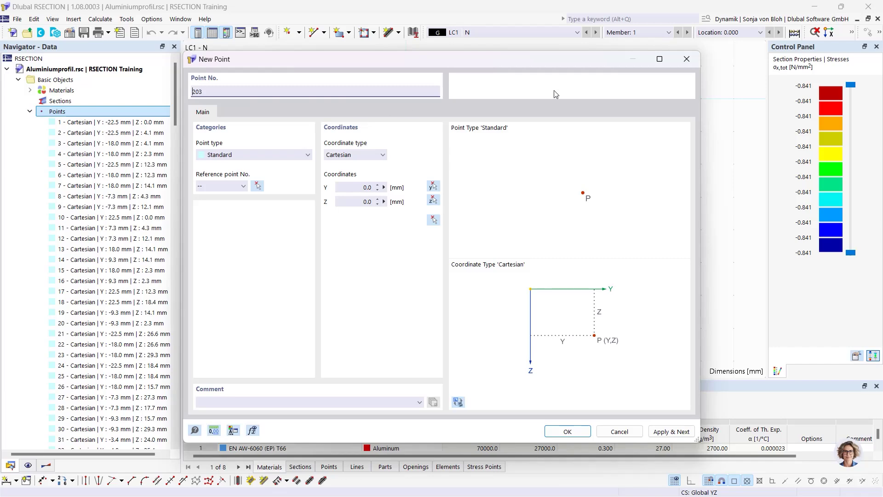
click(687, 59)
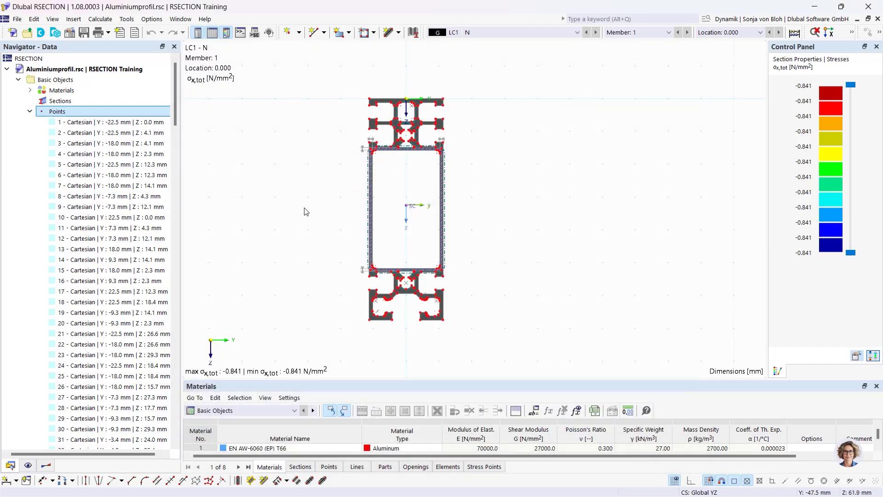
Step: Hide the model's points in the display settings and show them again
click(27, 465)
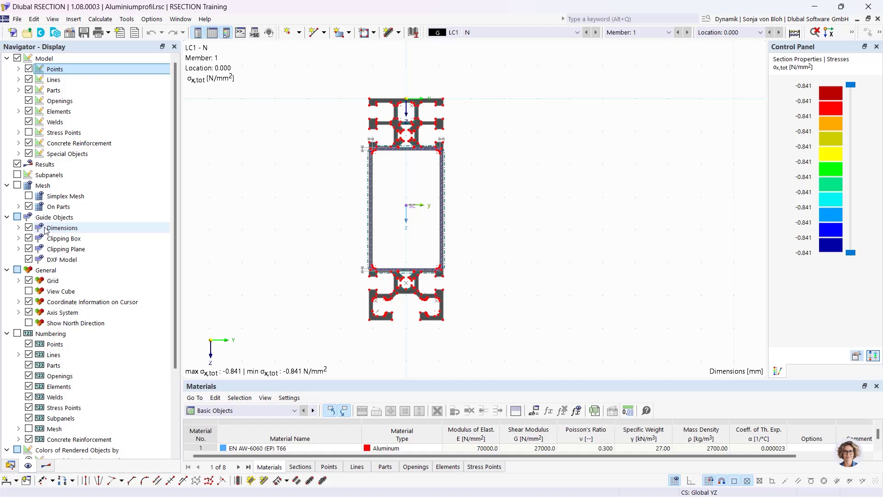
click(29, 69)
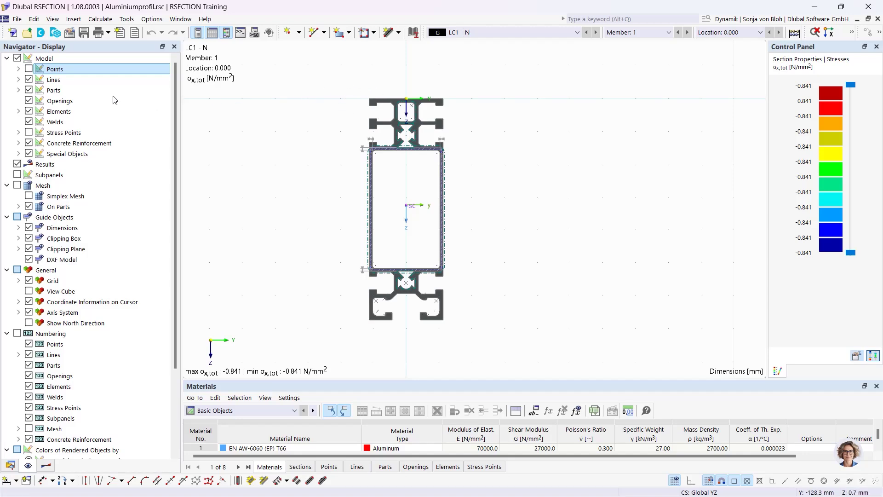
click(28, 69)
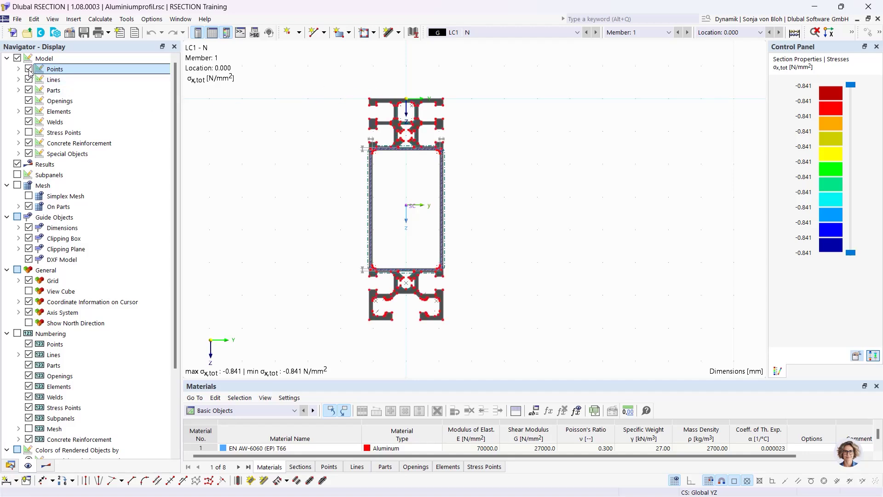
Step: Display the y ordinates in the section results and switch back to the σx,tot stresses
click(46, 466)
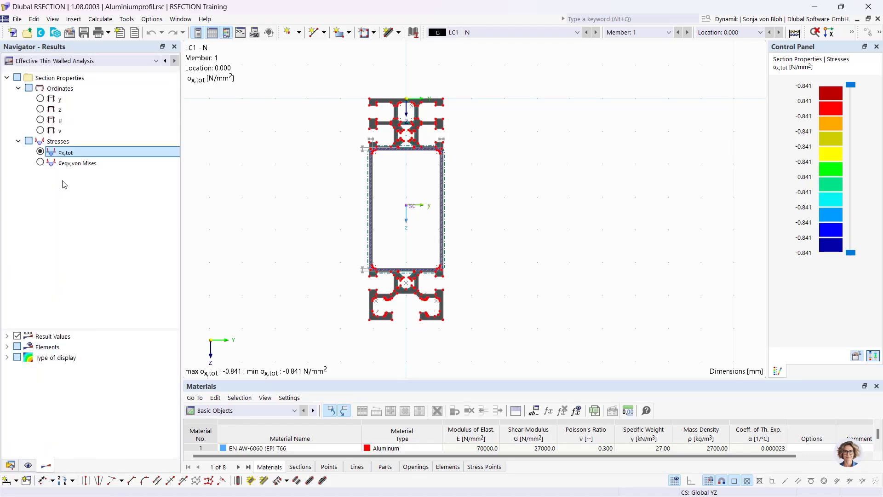
click(41, 98)
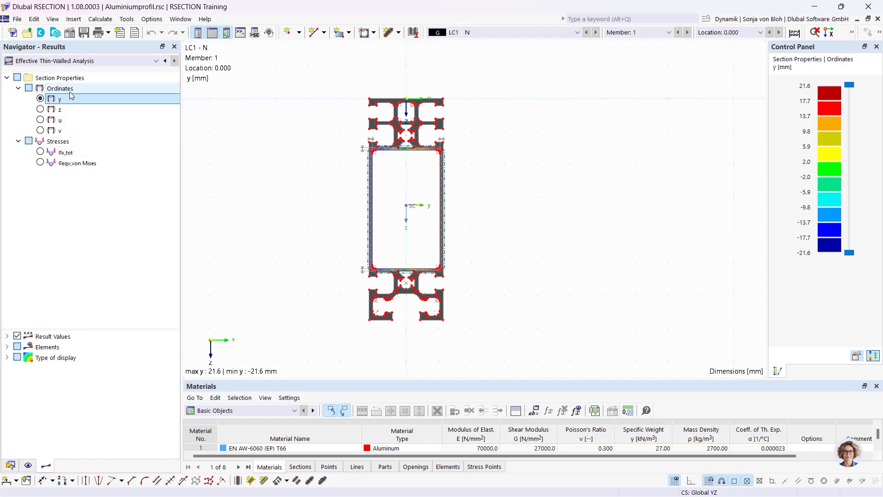
click(41, 152)
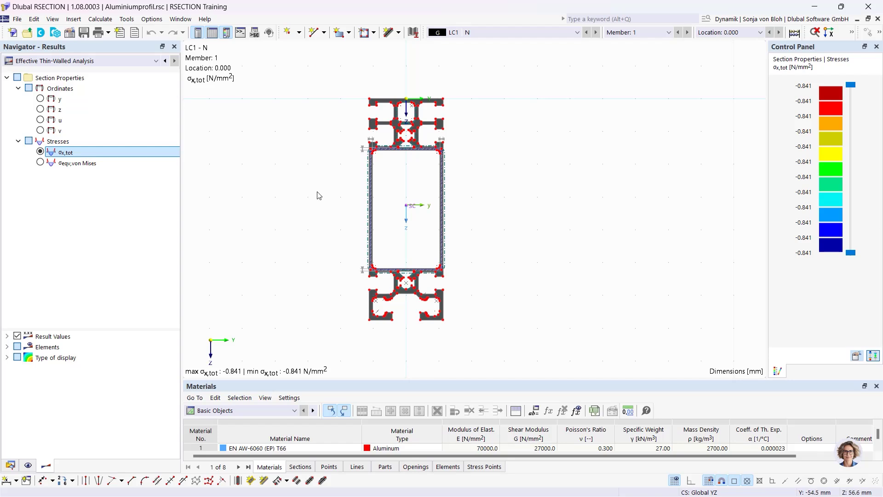
Step: Examine the commands available for the profile's part 1 and dismiss them
mouse_move(352, 193)
middle_down()
mouse_move(427, 207)
mouse_move(313, 202)
mouse_move(319, 215)
mouse_move(408, 207)
mouse_move(478, 216)
mouse_move(373, 219)
mouse_move(358, 194)
middle_up()
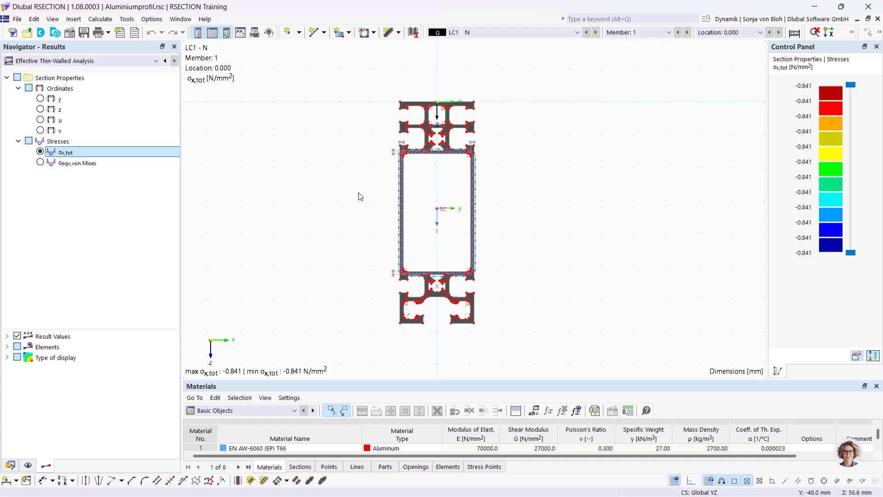
scroll(360, 194, up, 3)
scroll(363, 190, down, 1)
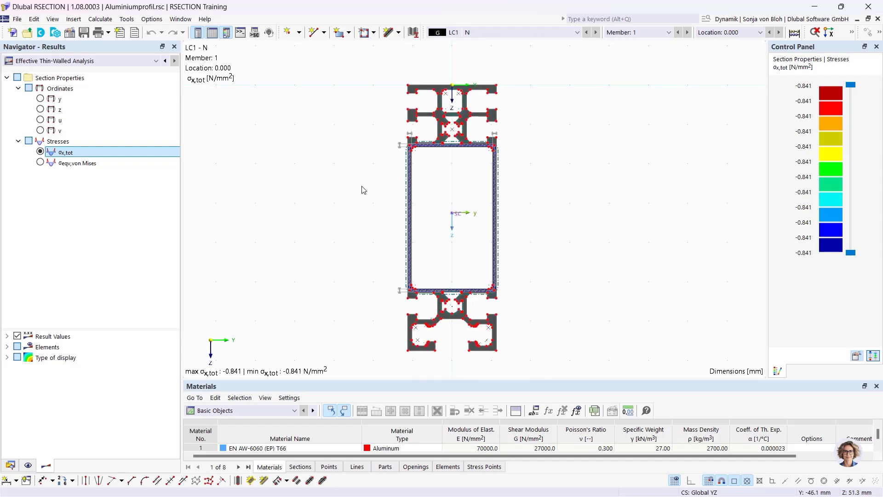
right_click(441, 117)
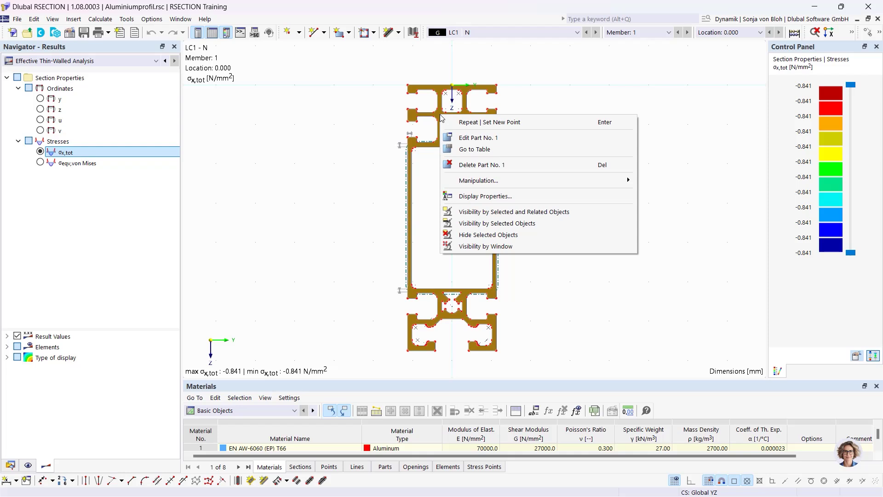
click(373, 113)
Step: Select the upper flange area with an enclosing window and with a crossing window, clearing the selection after each
scroll(411, 78, up, 4)
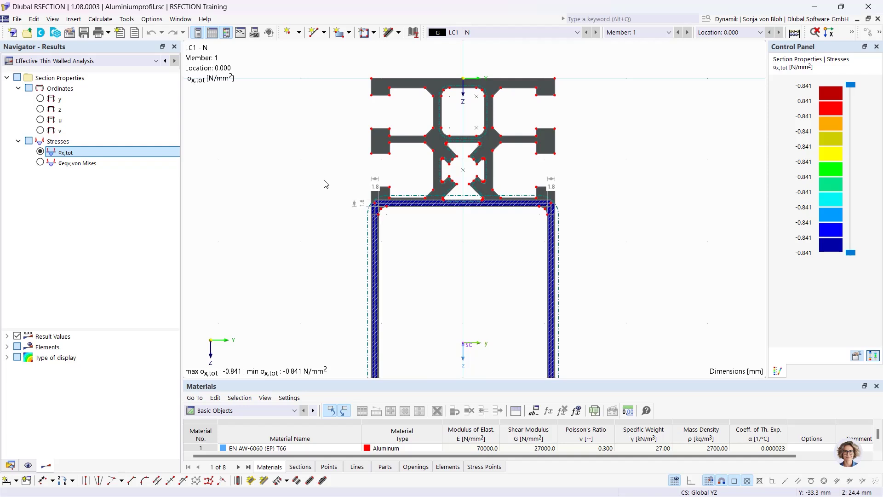
middle_drag(318, 183, 322, 203)
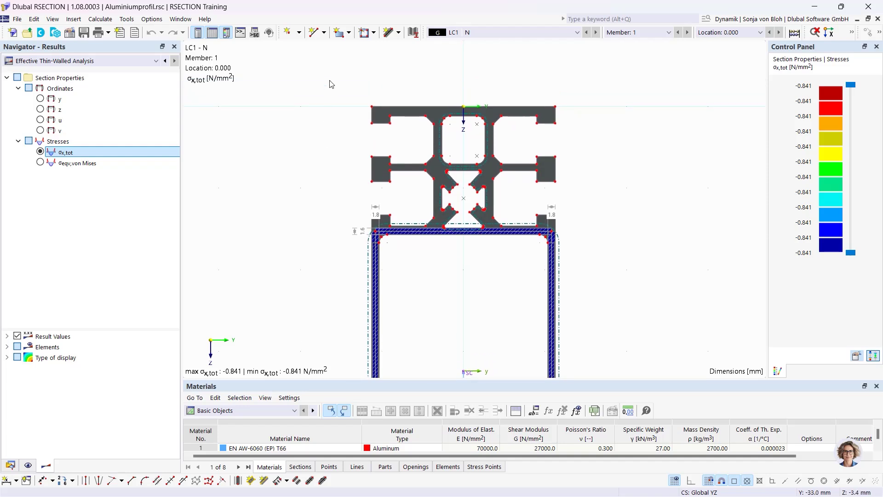
drag(329, 71, 616, 152)
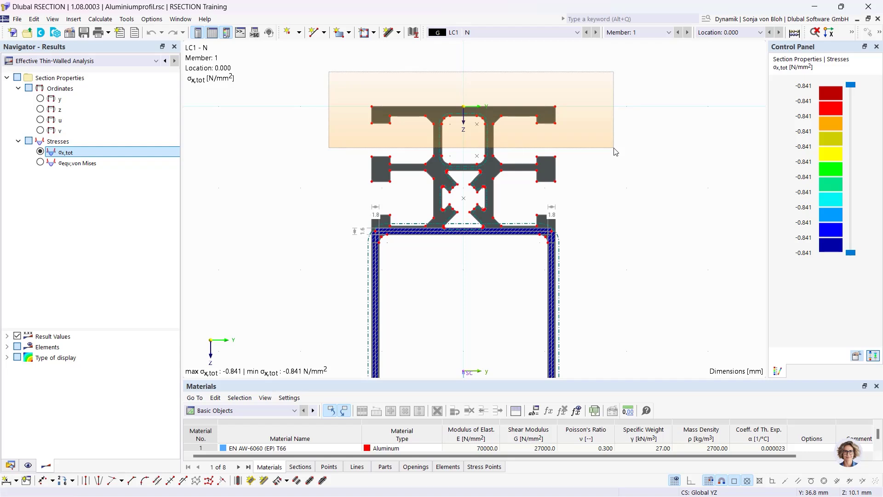
drag(616, 152, 616, 151)
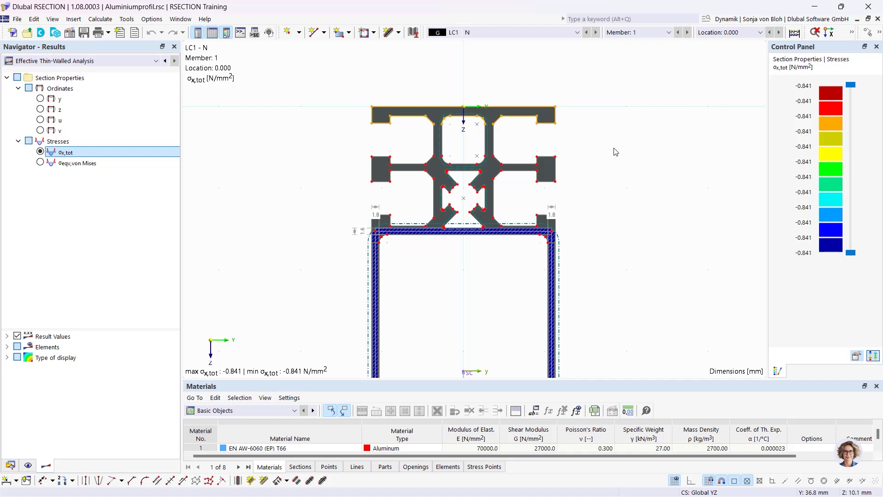
click(615, 152)
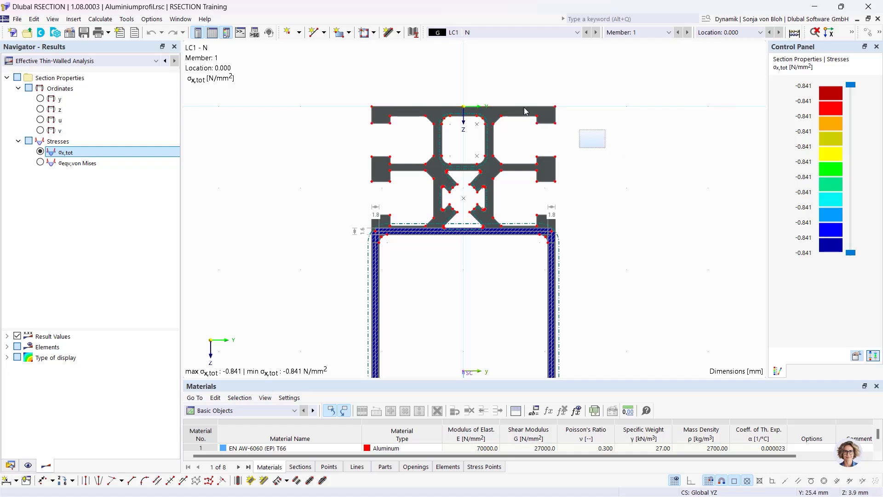
drag(605, 149, 309, 80)
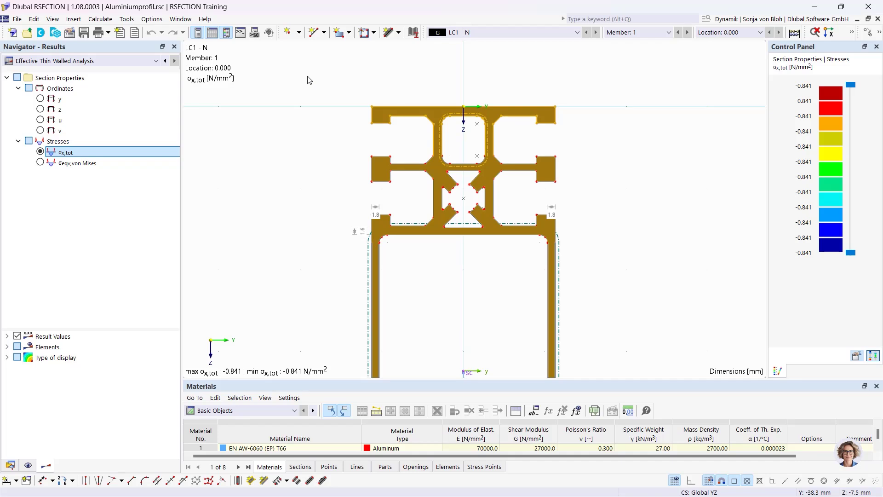
click(300, 95)
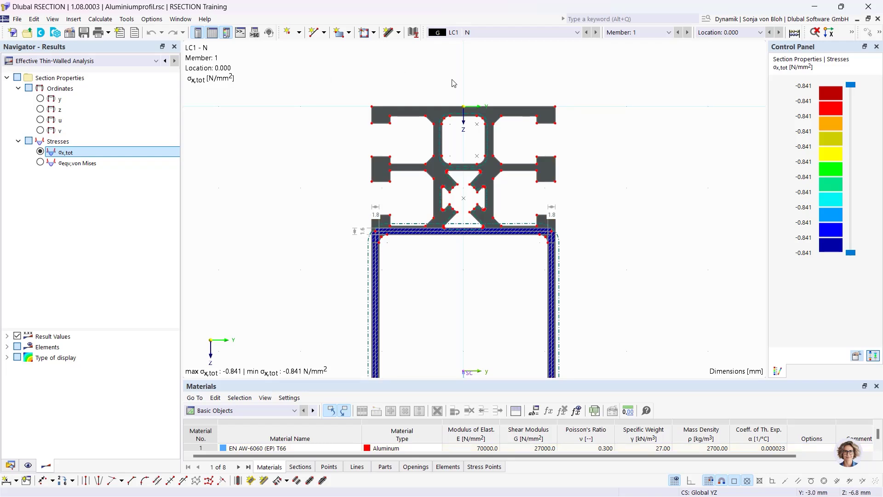
Step: Select individual edge lines of the profile's upper flange one at a time
click(447, 110)
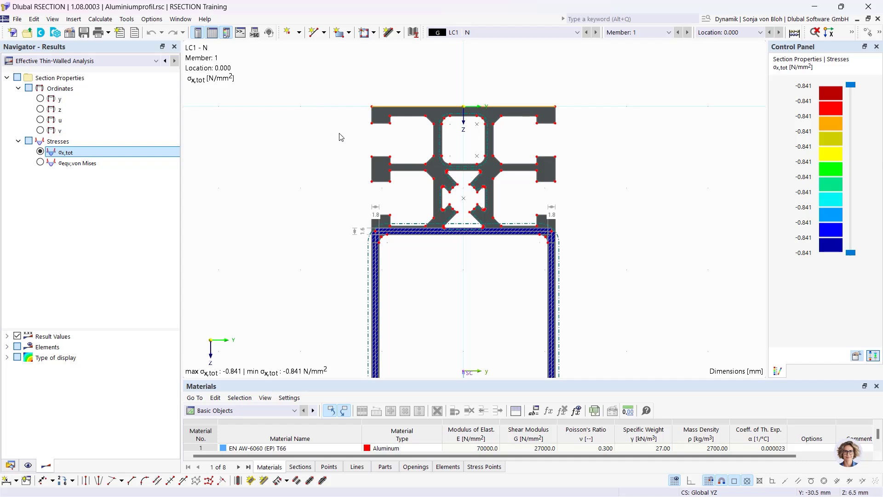
scroll(347, 134, up, 2)
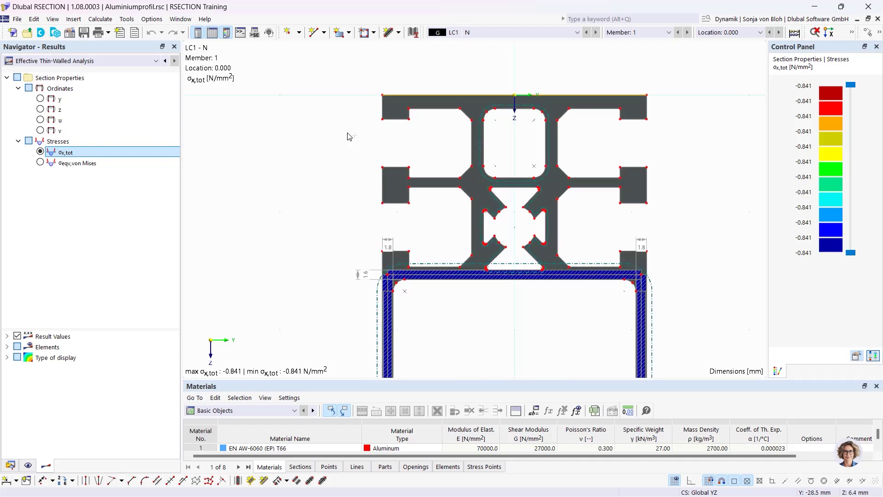
click(396, 121)
click(401, 95)
key(Escape)
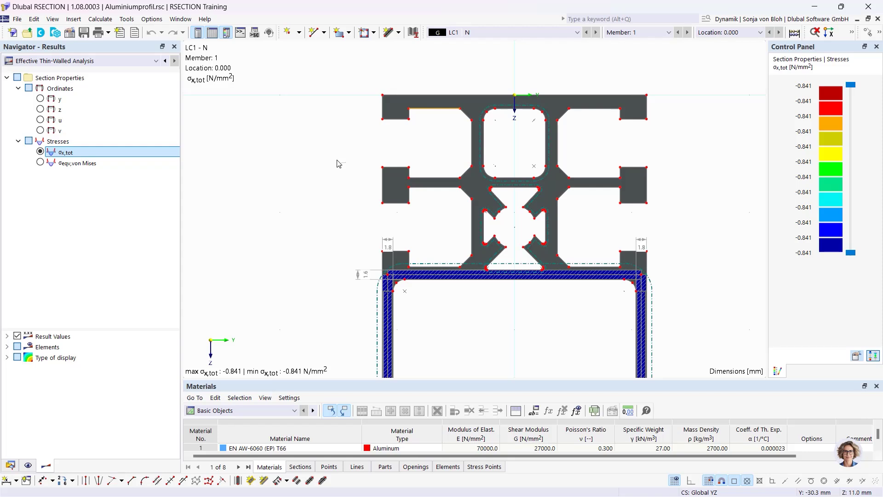
Step: Start a new model named "Example 1" and set its analysis method to Thin-Walled Analysis
click(13, 32)
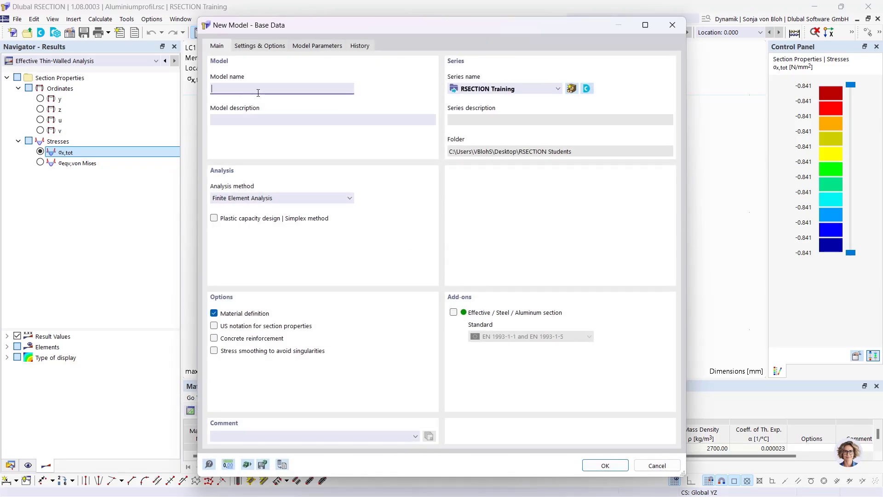
text(Example 1)
click(345, 201)
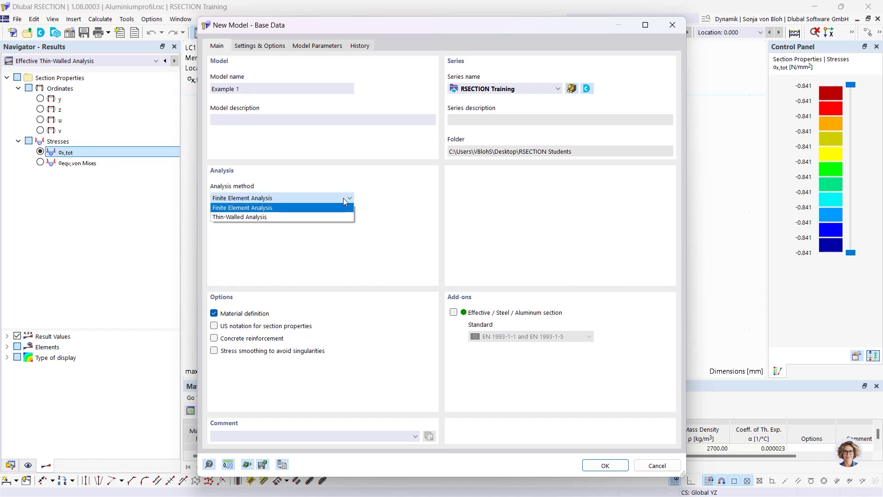
click(273, 218)
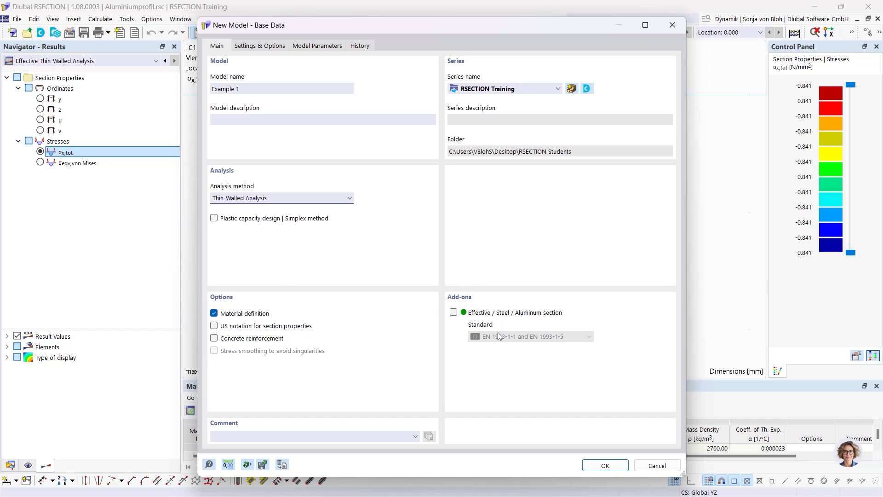
Step: Activate the Effective / Steel / Aluminum section add-on with the standard EN 1993-1-1 and EN 1993-1-5
click(453, 312)
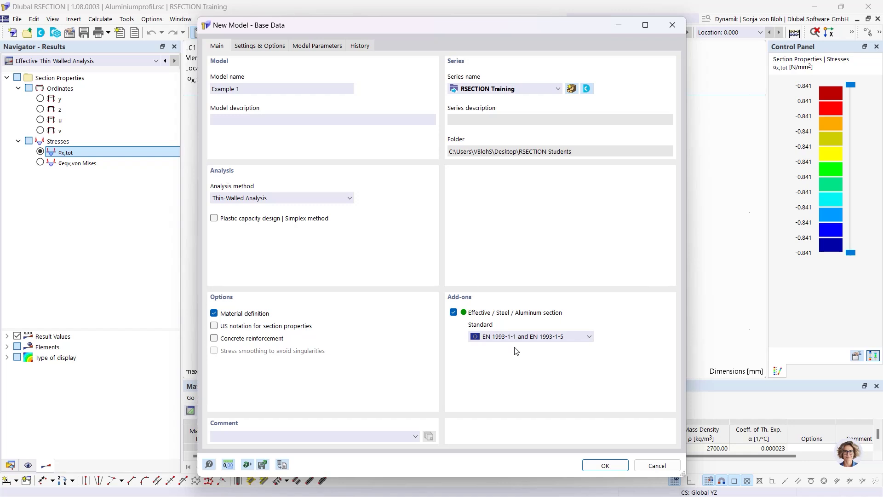
click(553, 337)
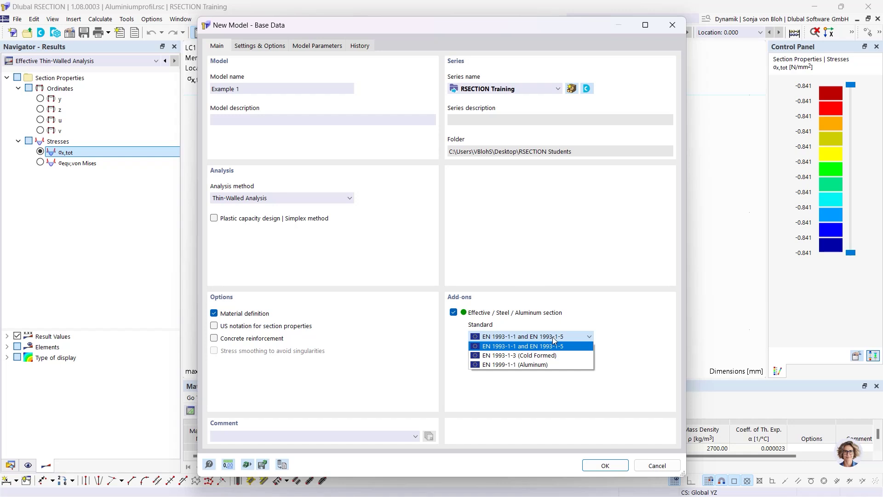
click(515, 350)
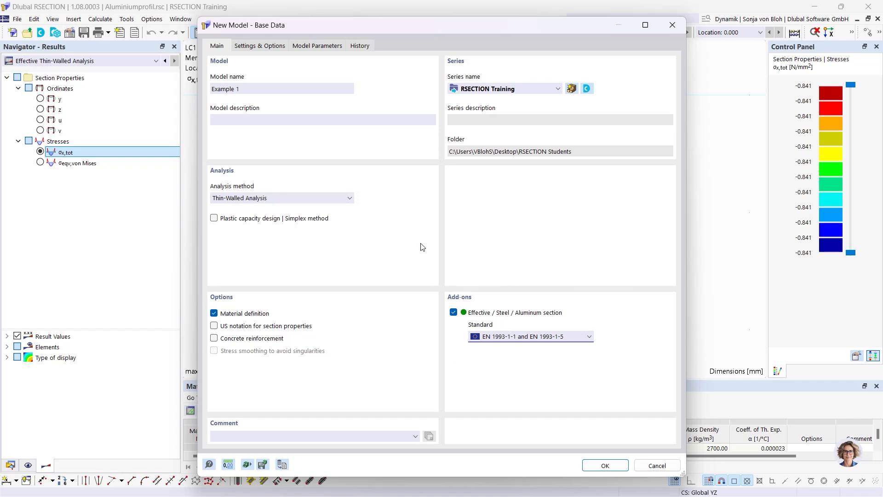
Step: Leave the manufacturing type unspecified in the settings and options of Example 1 and create the model
click(267, 47)
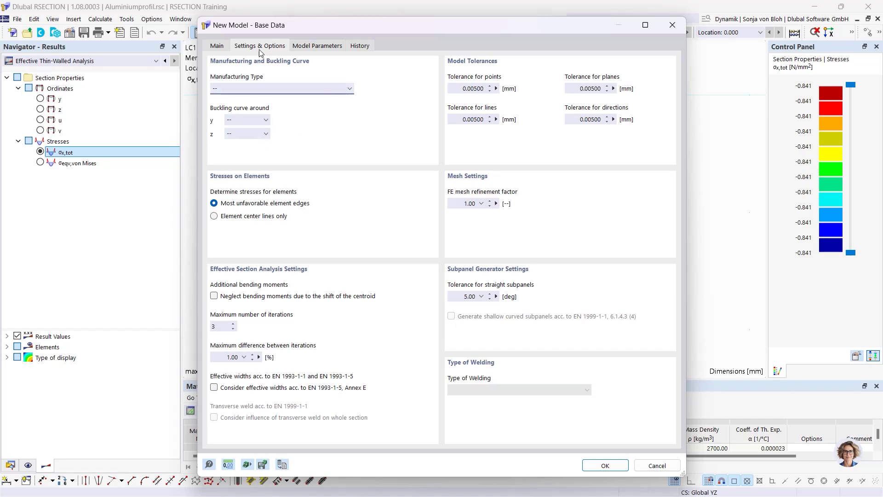
click(240, 92)
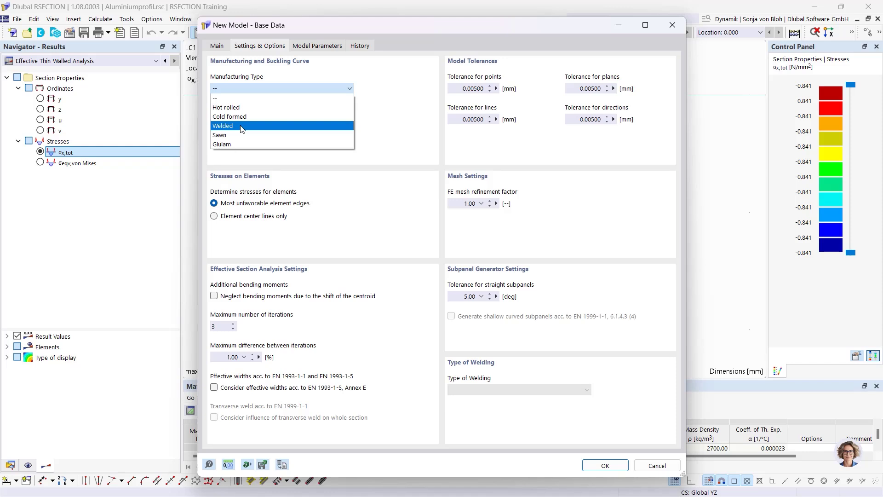
click(252, 100)
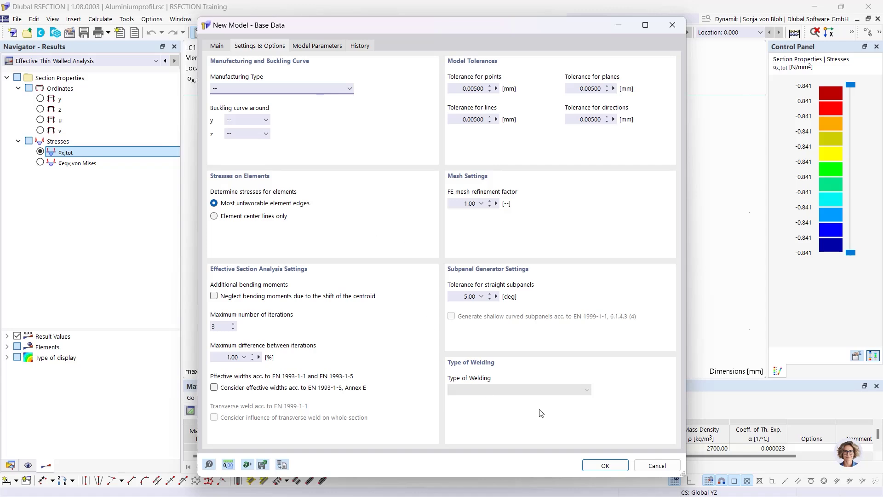
click(611, 465)
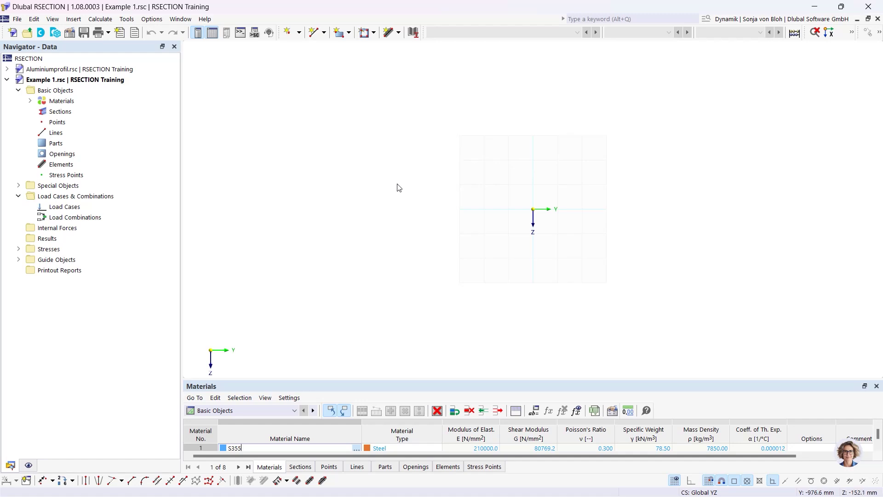
Step: Open the S355 material of Example 1 for editing
click(31, 101)
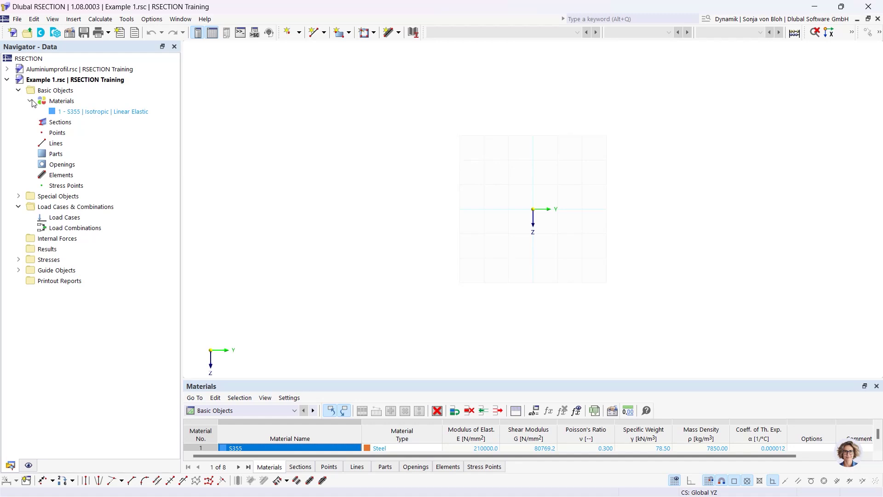
double_click(84, 113)
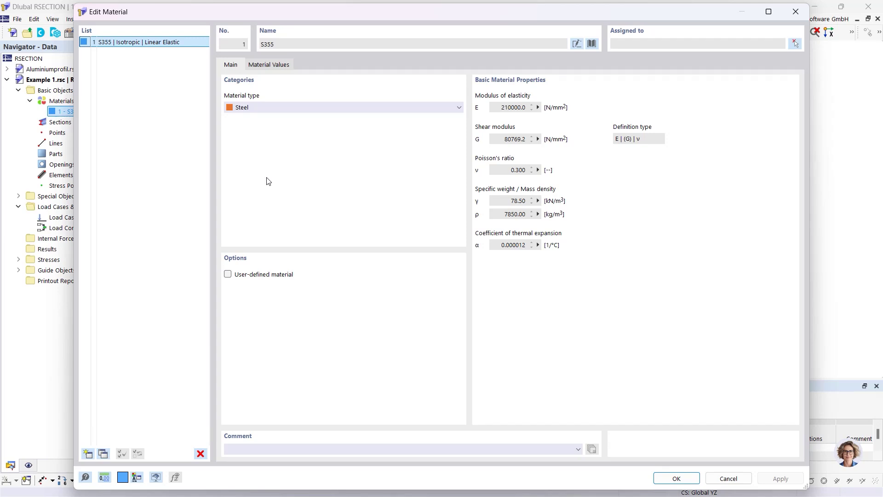
Step: Replace the material's name with a manually entered "S235"
click(577, 43)
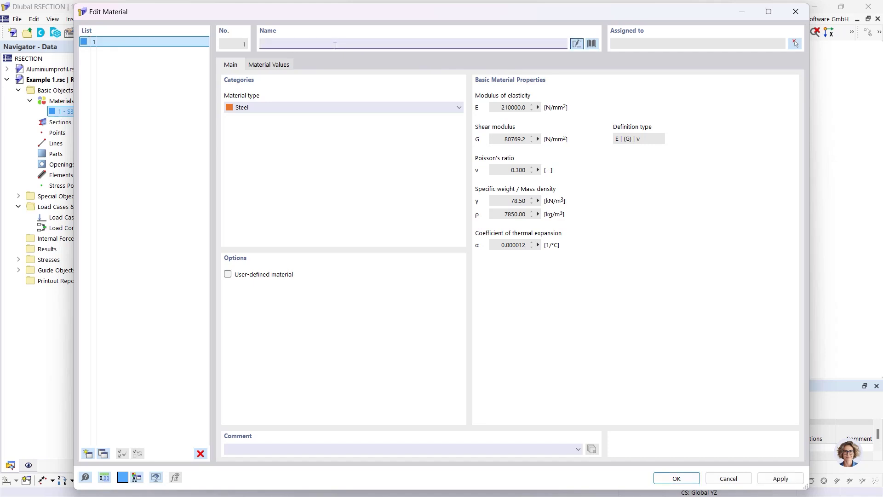
text(S235)
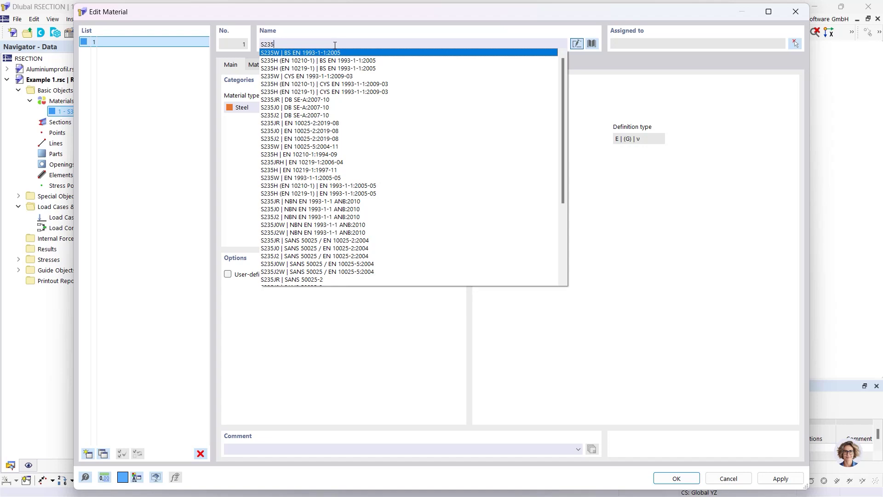
click(514, 27)
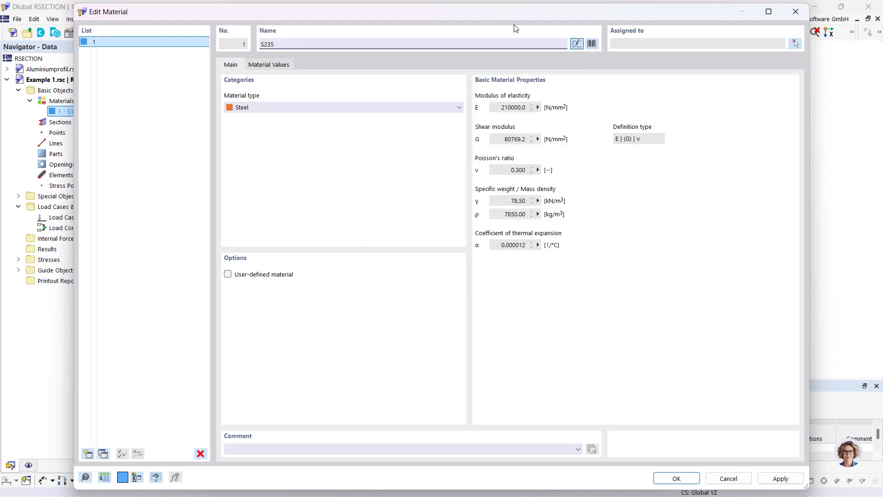
Step: Assign S355 of the Steel S series to EN 1993-1-1:2005-05 from the material library, filtering for Steel and searching for "S 355"
click(592, 44)
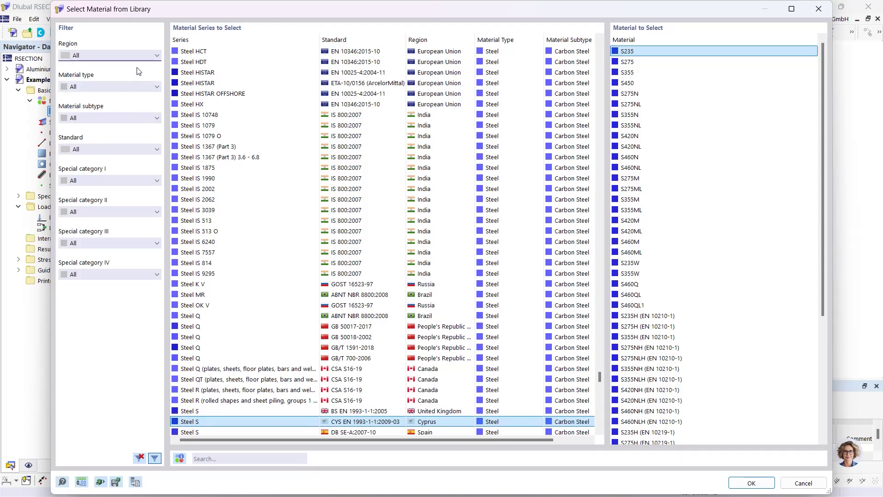
click(136, 86)
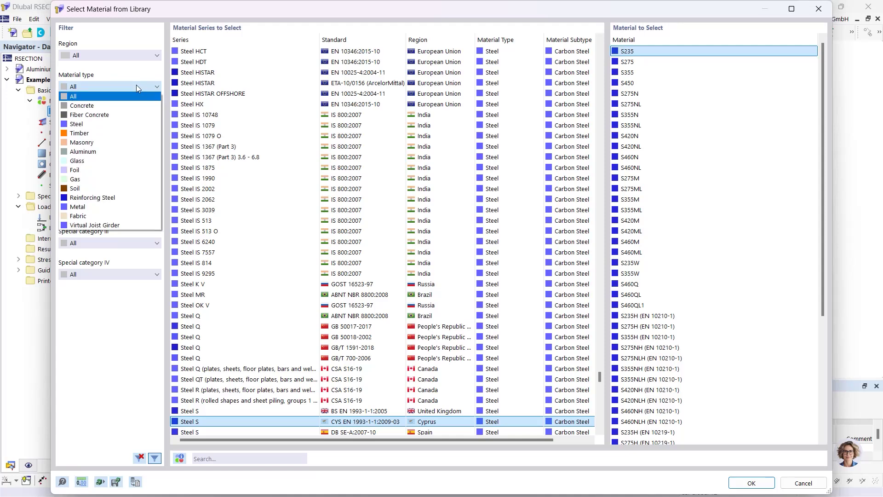
click(110, 124)
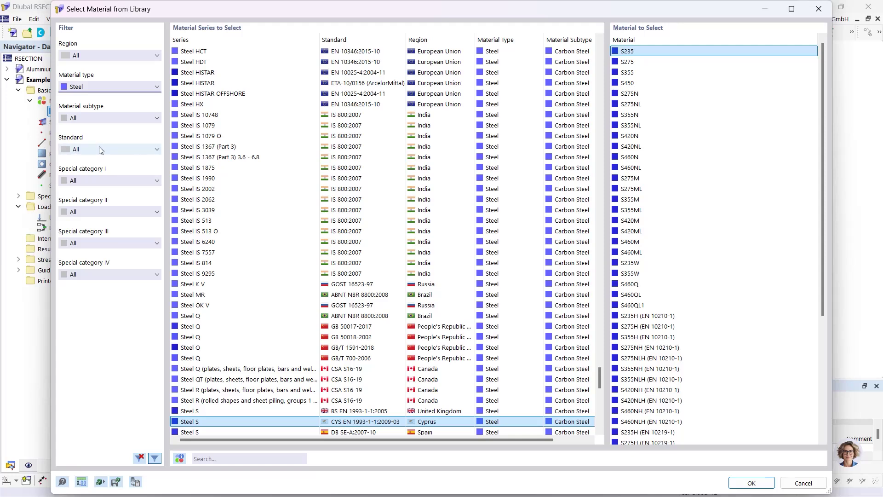
click(210, 460)
text(S 355)
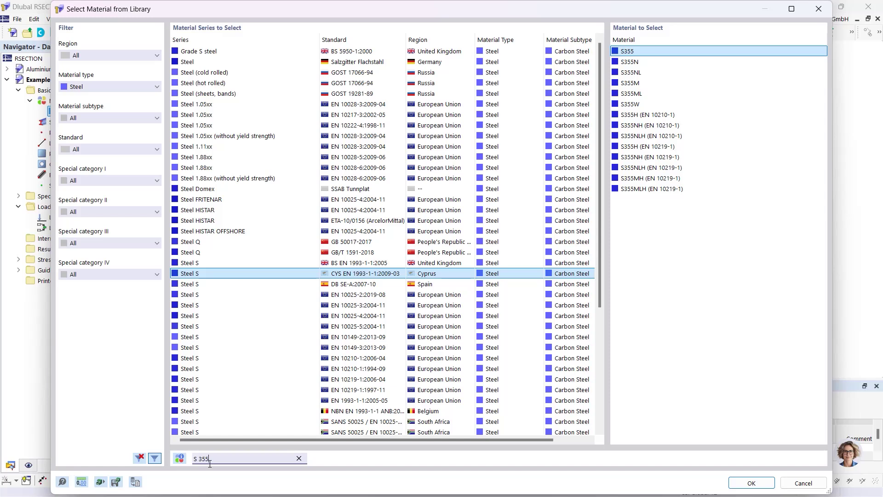
click(362, 401)
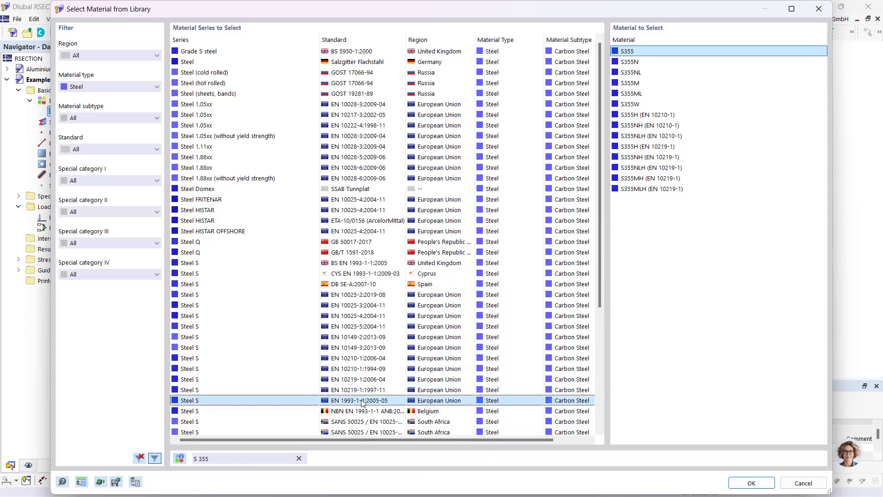
click(766, 478)
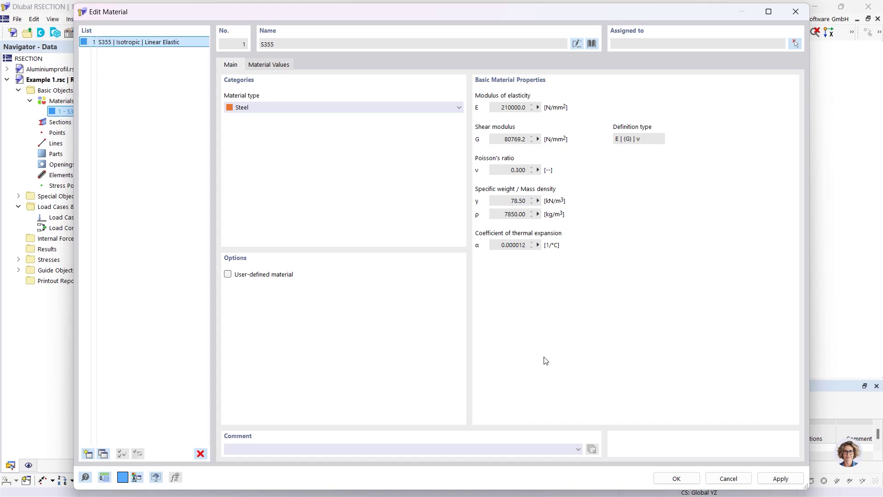
Step: Make the S355 material user-defined to examine its editable material values, and turn the user-defined option off again
click(227, 275)
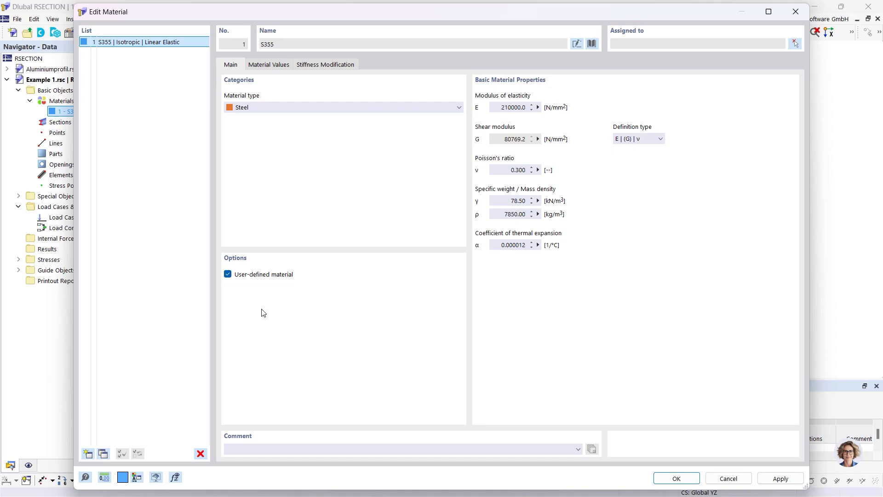
click(271, 66)
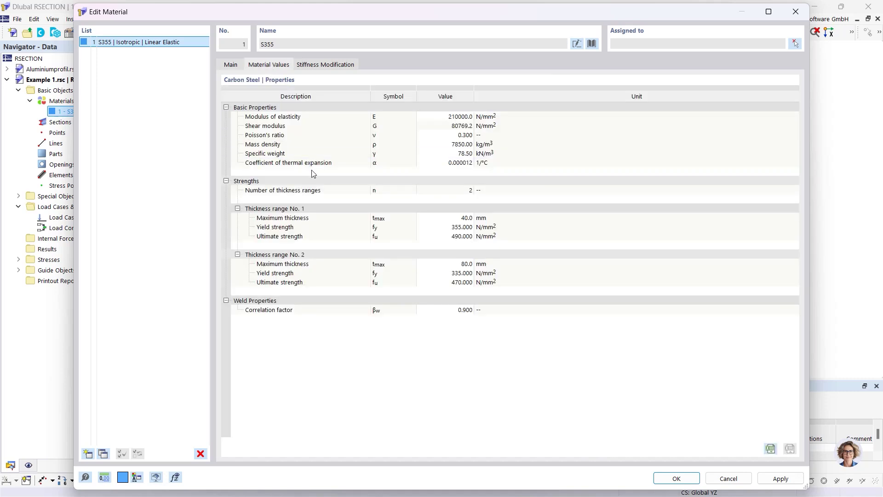
click(426, 117)
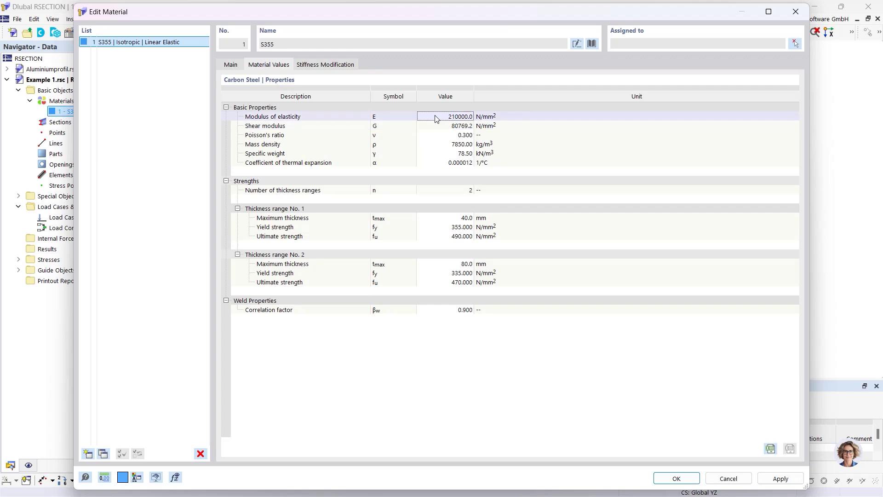
click(232, 65)
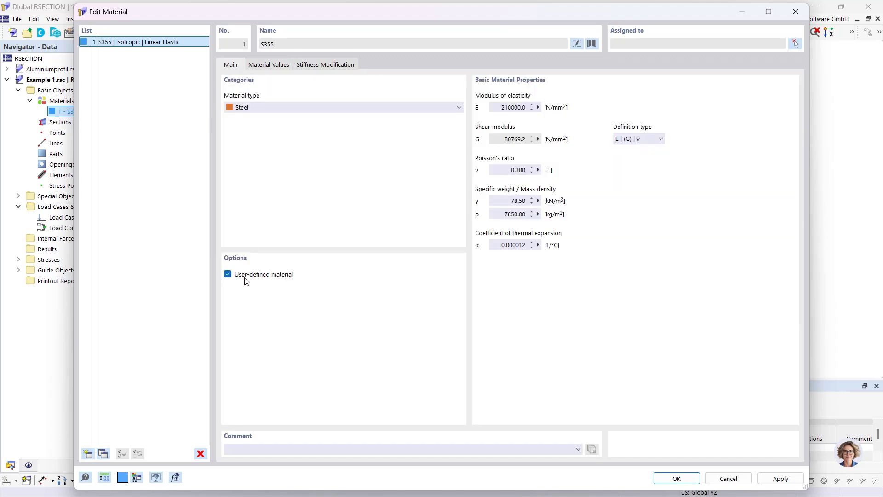
click(228, 275)
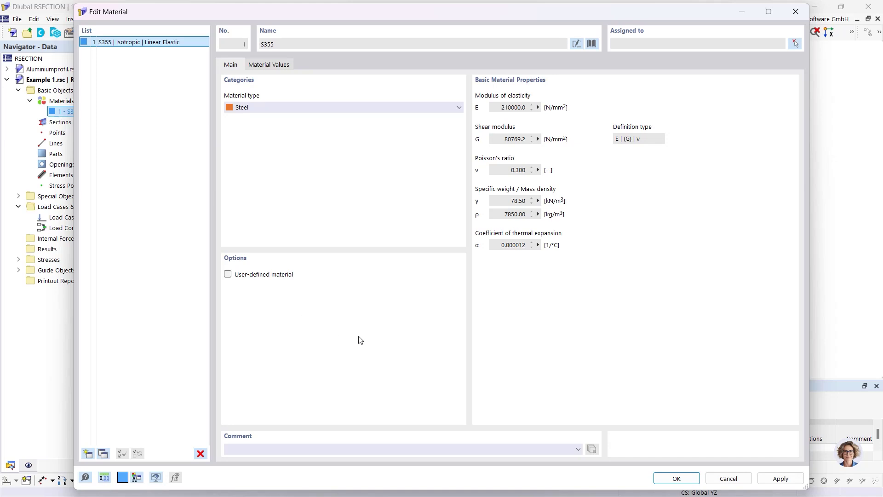
Step: Accept the S355 material definition
click(662, 478)
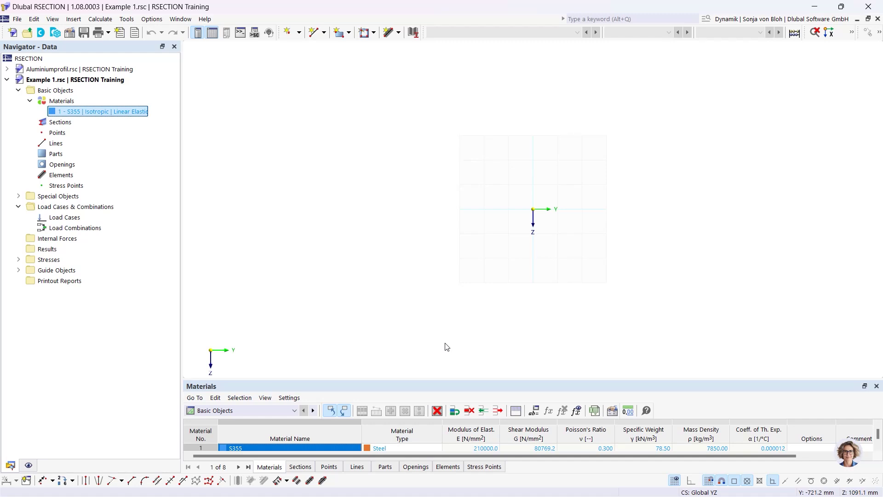
click(55, 155)
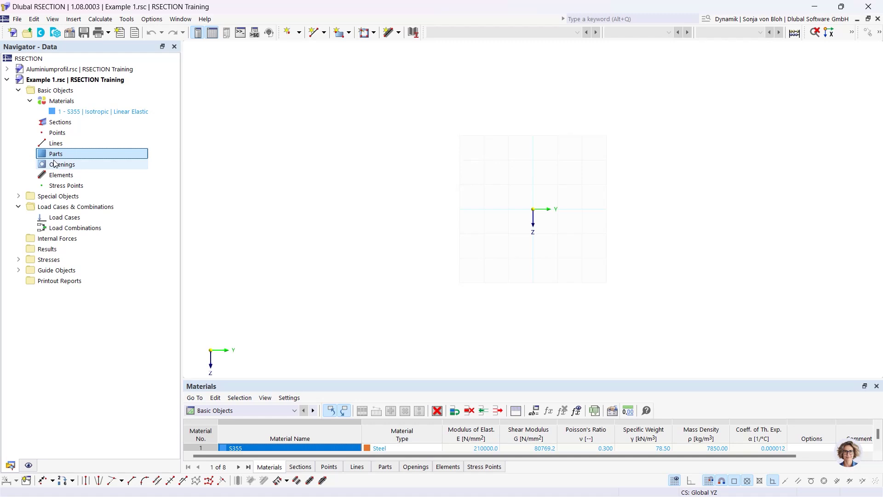
click(398, 33)
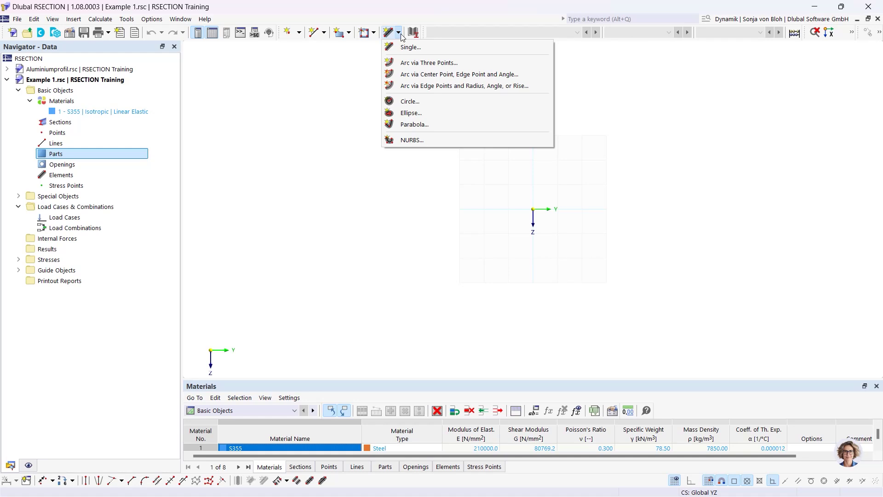
click(106, 164)
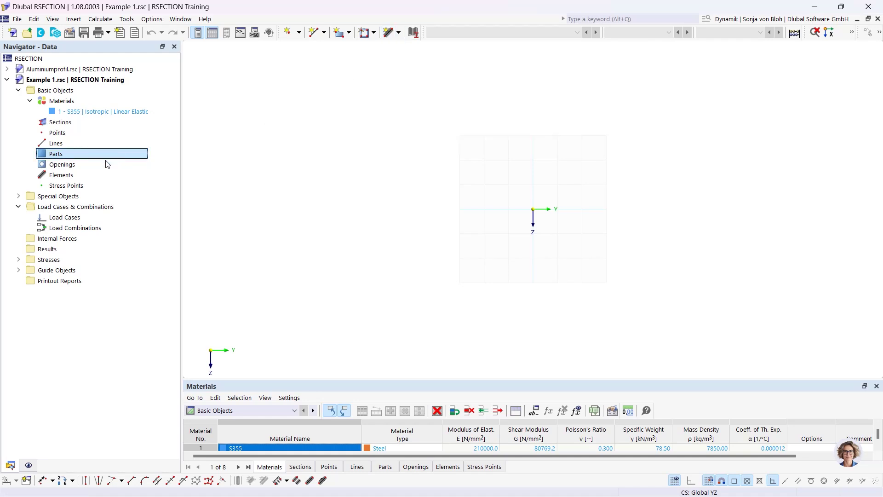
click(72, 176)
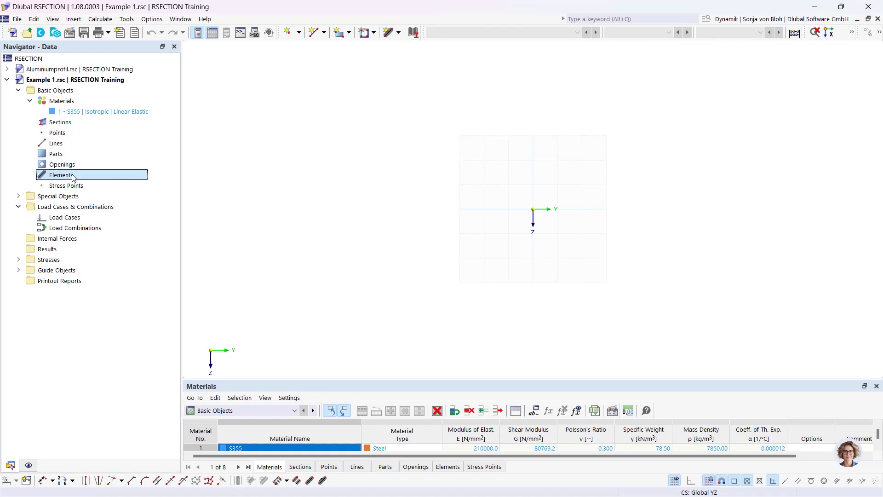
right_click(73, 177)
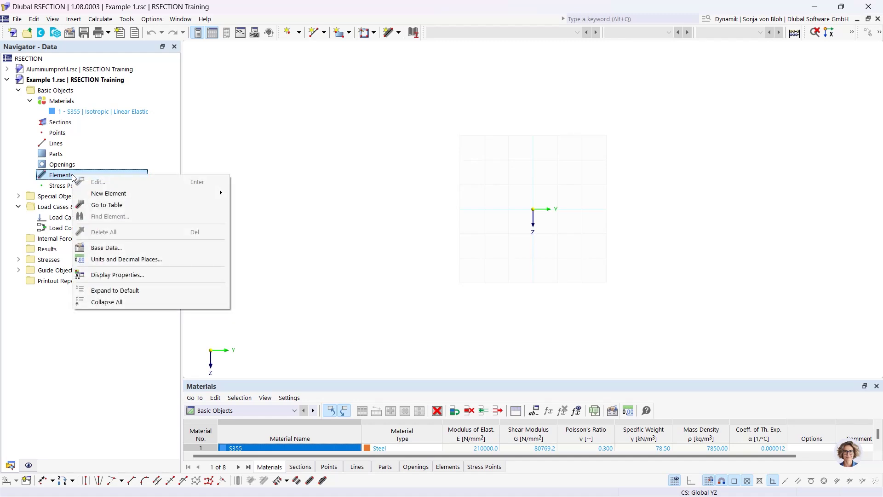
Step: Insert a horizontal single-line element by length and direction, 150 mm long and 10.7 mm thick, starting at the coordinate origin
mouse_move(119, 196)
click(399, 34)
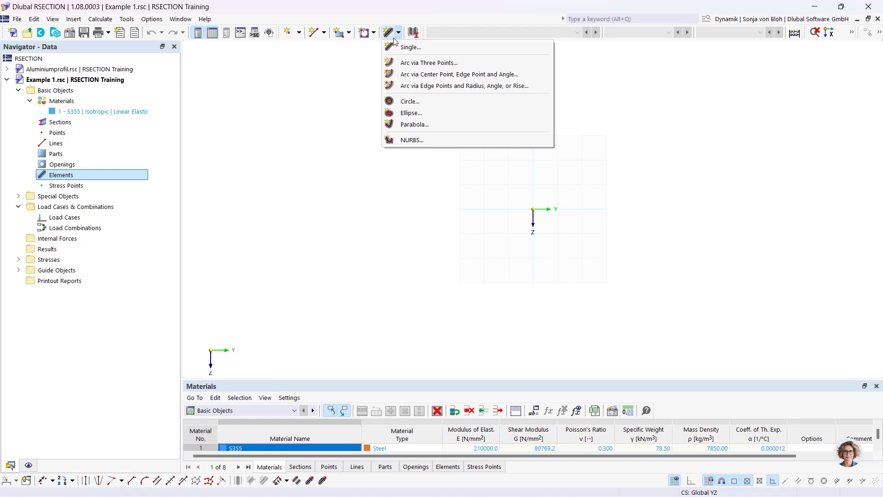
click(404, 48)
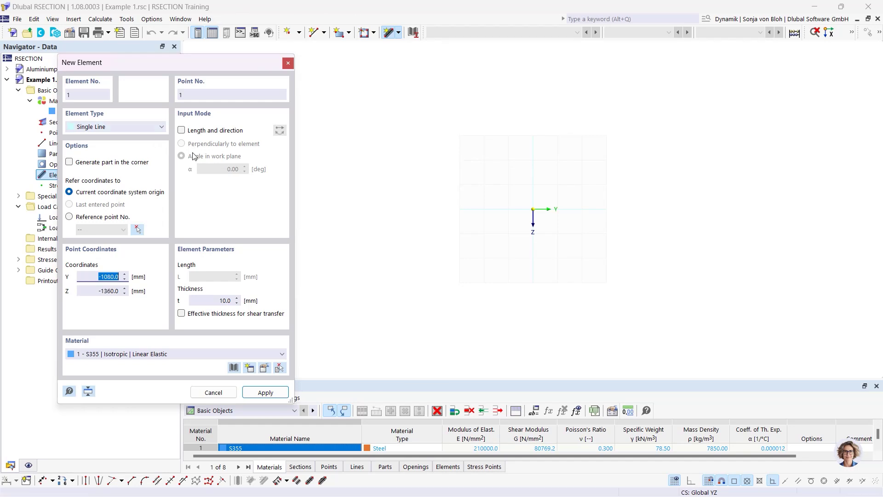
click(182, 130)
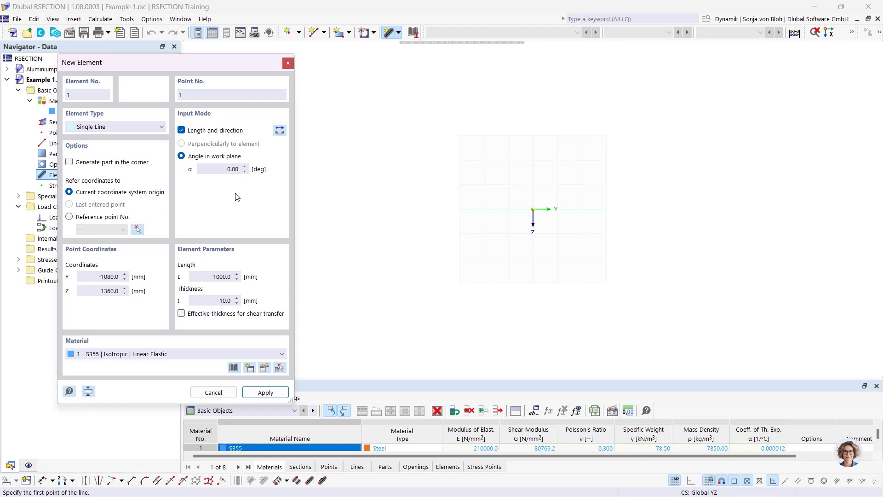
double_click(220, 276)
text(150)
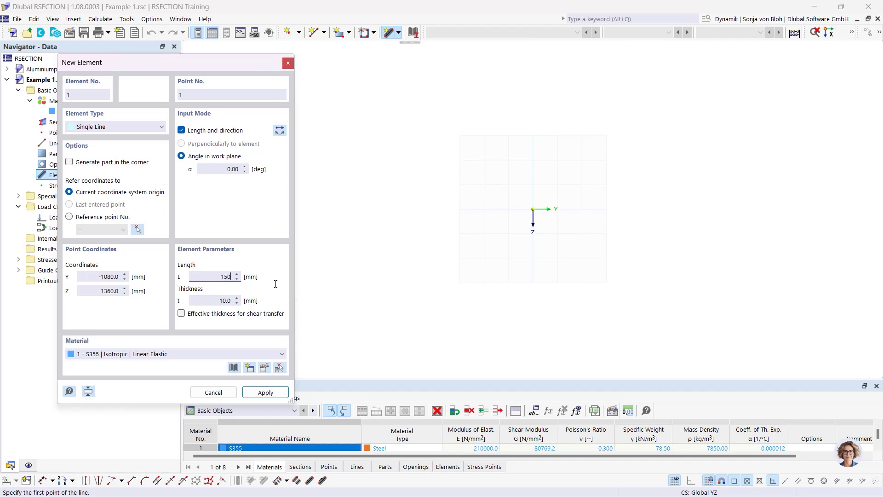
key(Tab)
text(10,7)
key(Tab)
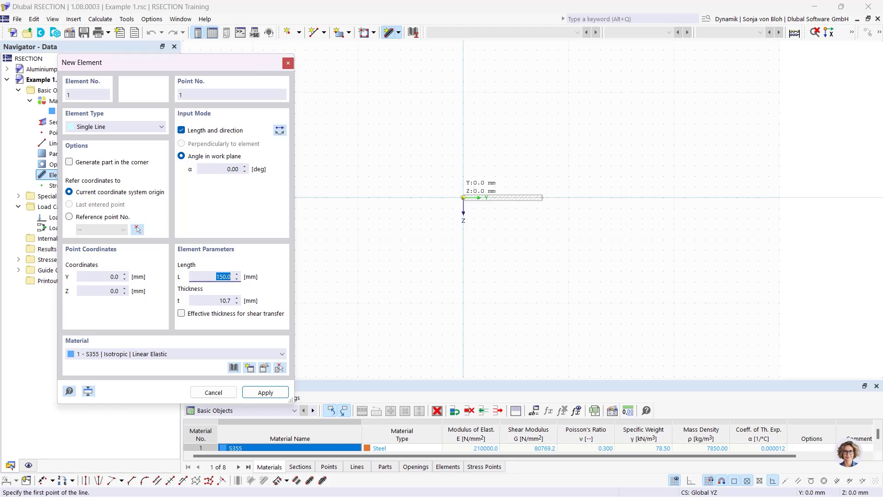
click(463, 198)
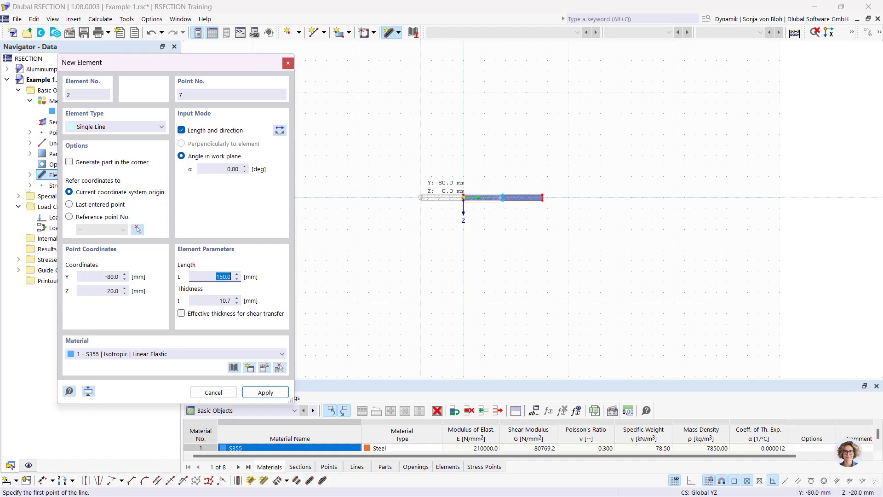
Step: Insert a vertical web element at 90° in the reversed direction, 289.3 mm long and 7.1 mm thick, starting at the flange's midpoint
click(220, 169)
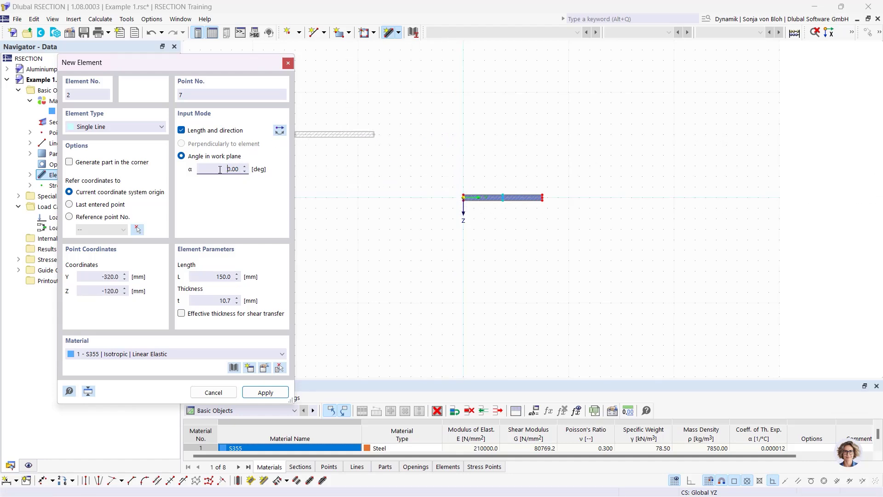
click(279, 131)
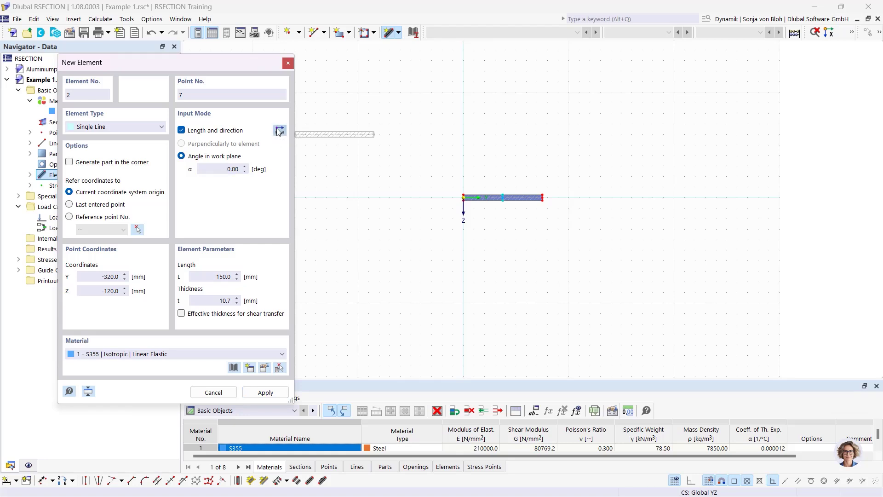
double_click(223, 169)
text(90)
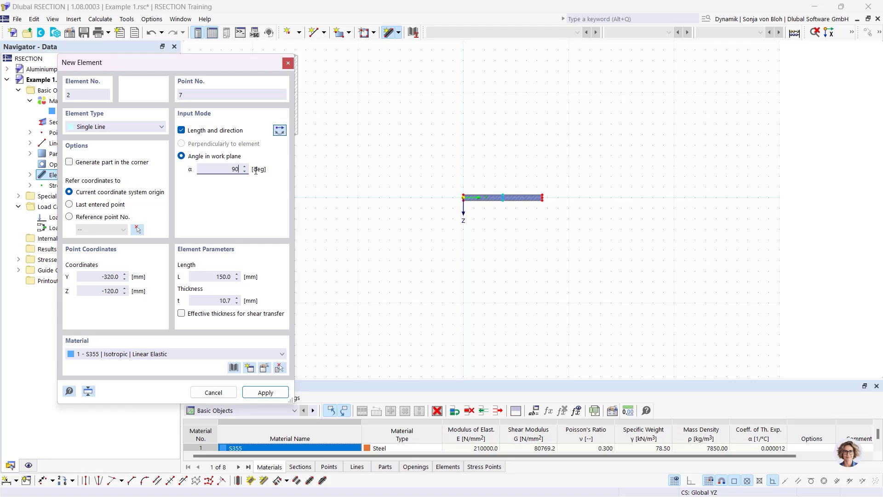
double_click(201, 277)
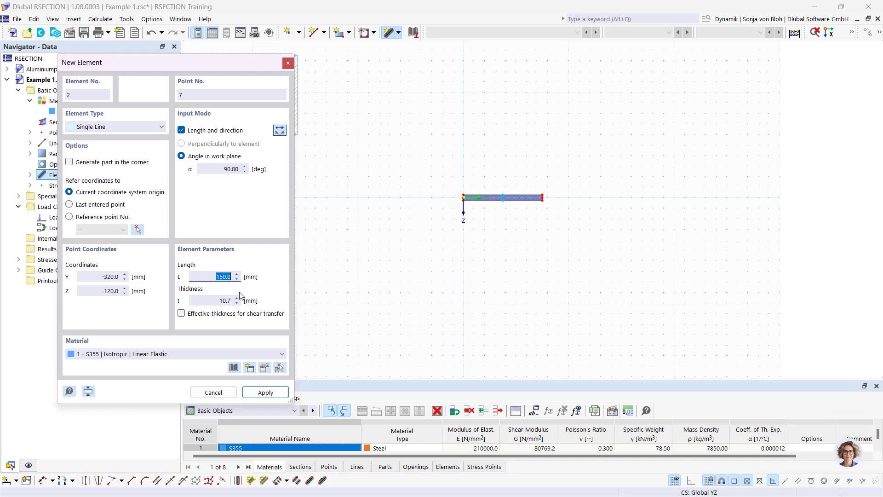
text(289.3)
key(Tab)
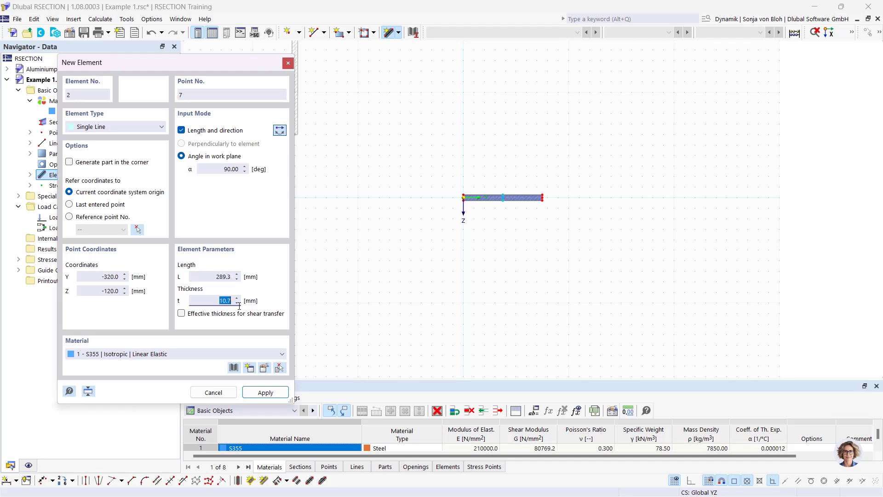
text(7)
text(,1)
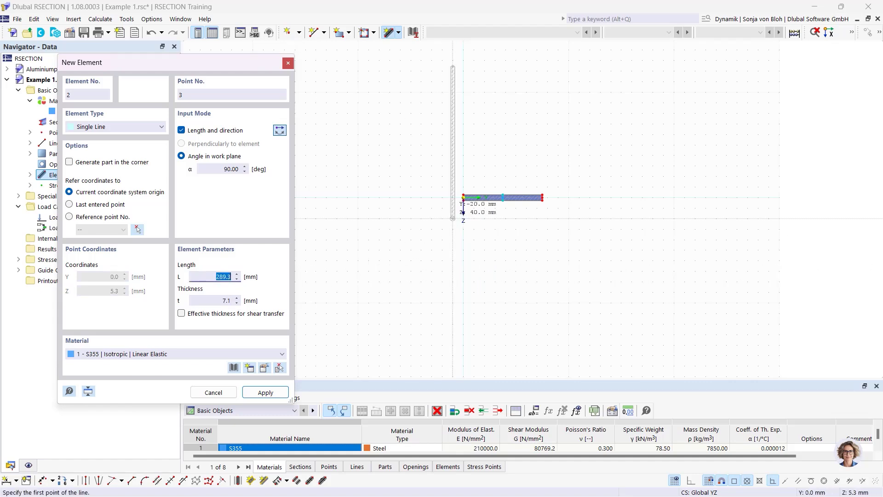
scroll(474, 199, up, 2)
scroll(524, 198, up, 2)
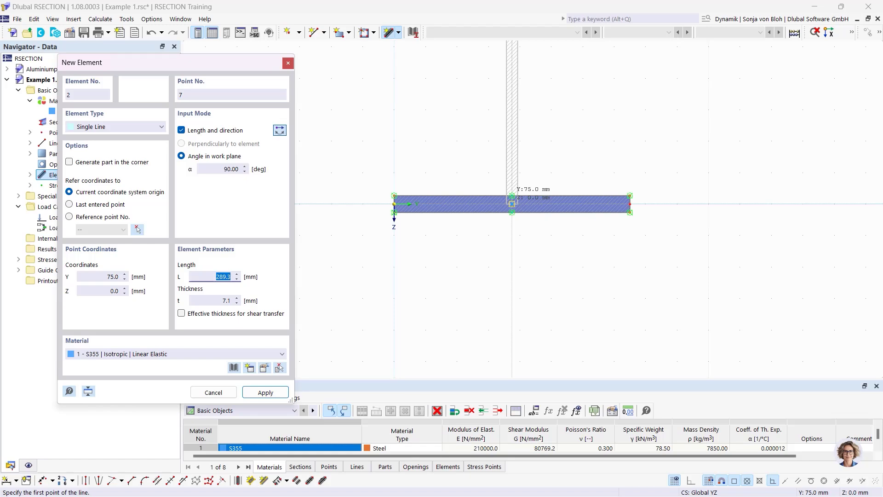
click(512, 204)
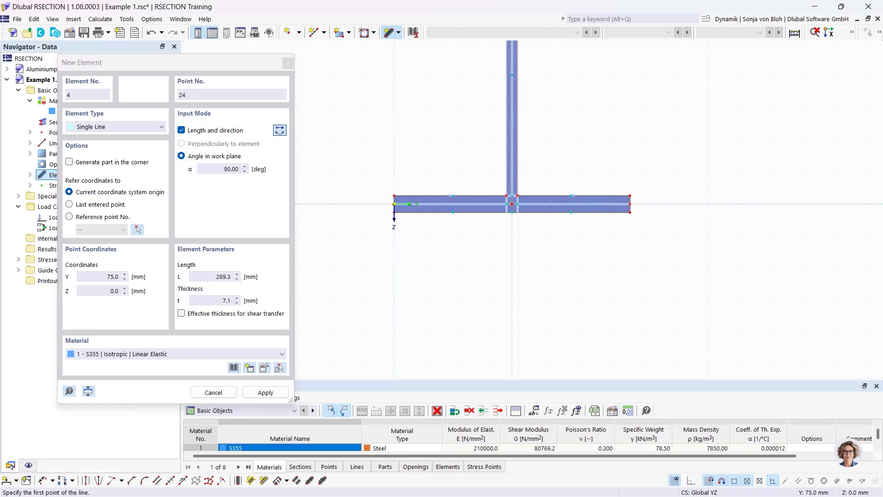
Step: Insert the left half of the upper flange at 0°, 75 mm long and 10.7 mm thick, starting at the web's upper end
scroll(505, 204, down, 4)
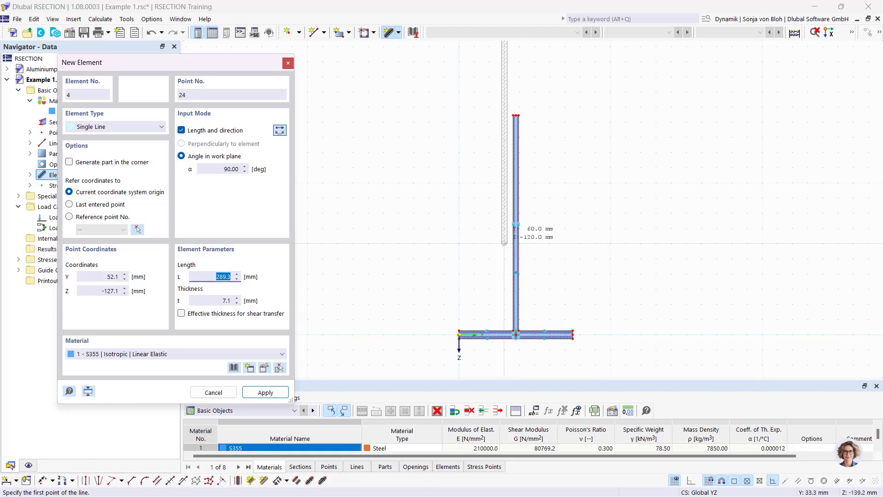
click(223, 170)
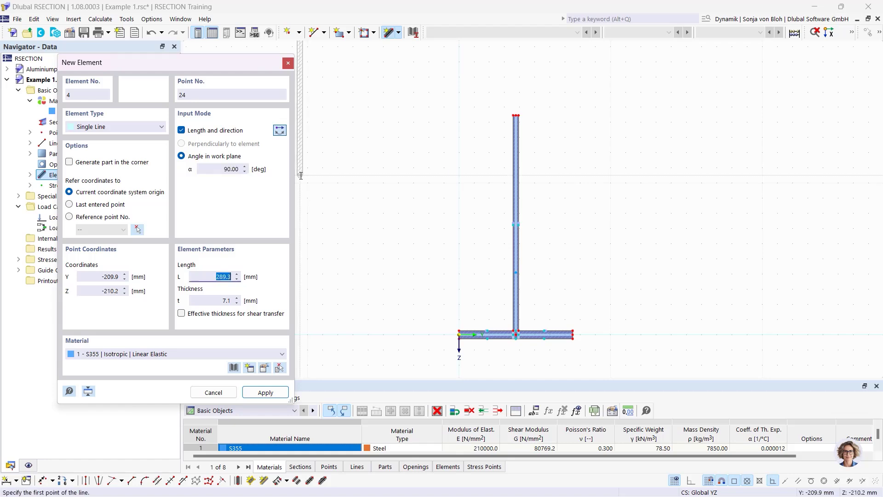
click(216, 169)
text(0)
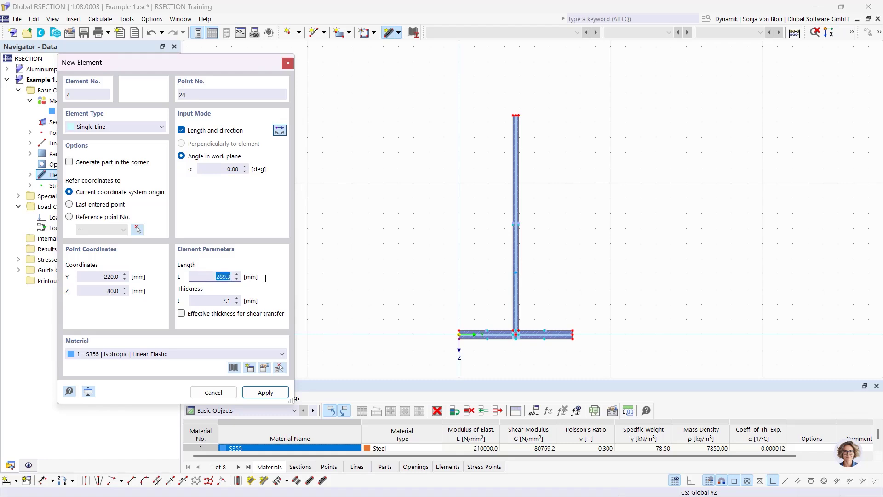
text(75)
key(Tab)
text(10,7)
key(shift+Tab)
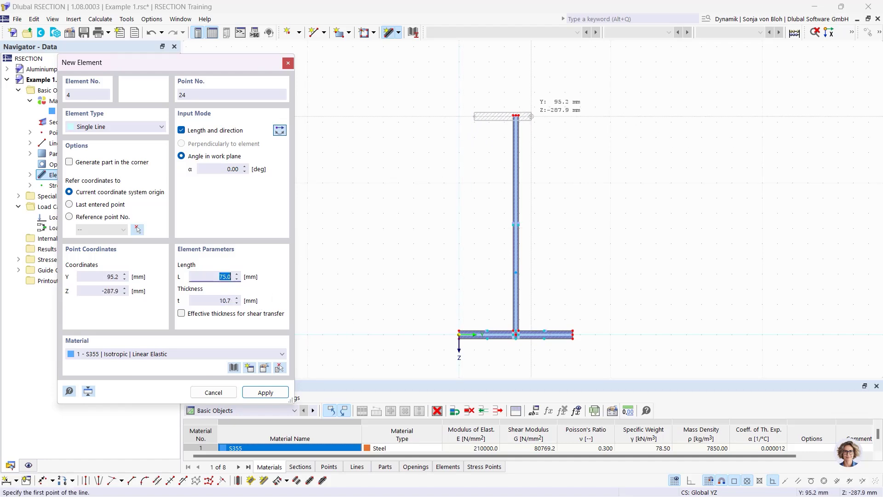
scroll(510, 131, up, 5)
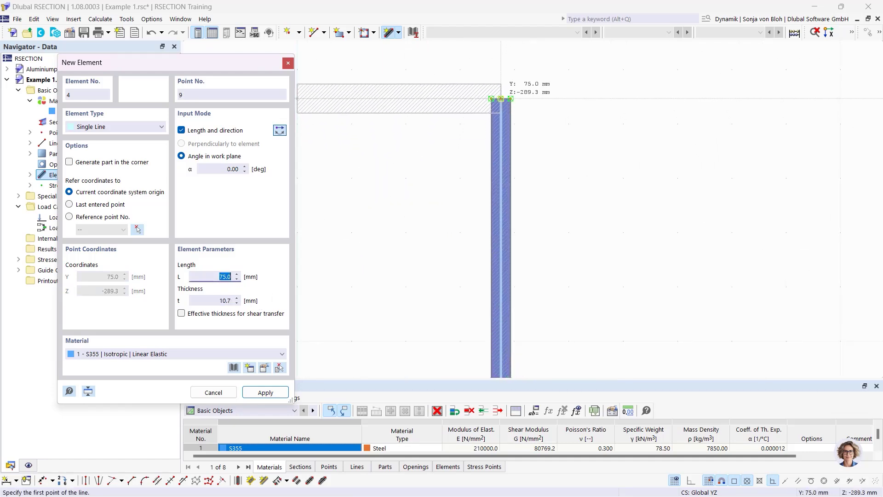
click(501, 98)
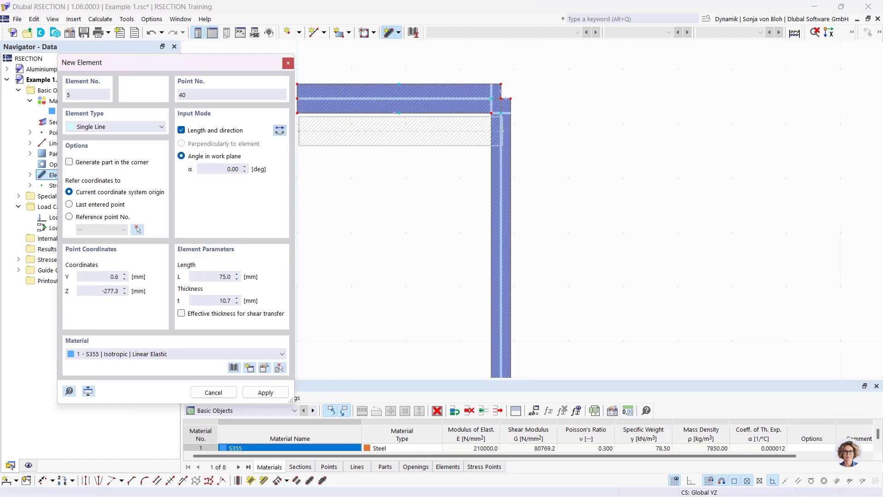
Step: Insert the right half of the upper flange from the web's upper end in the opposite direction, and end element insertion
scroll(522, 105, up, 3)
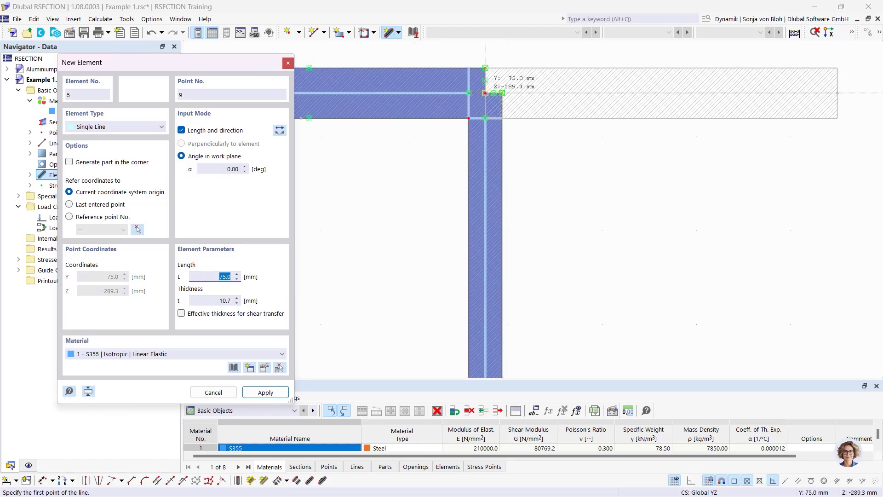
click(485, 93)
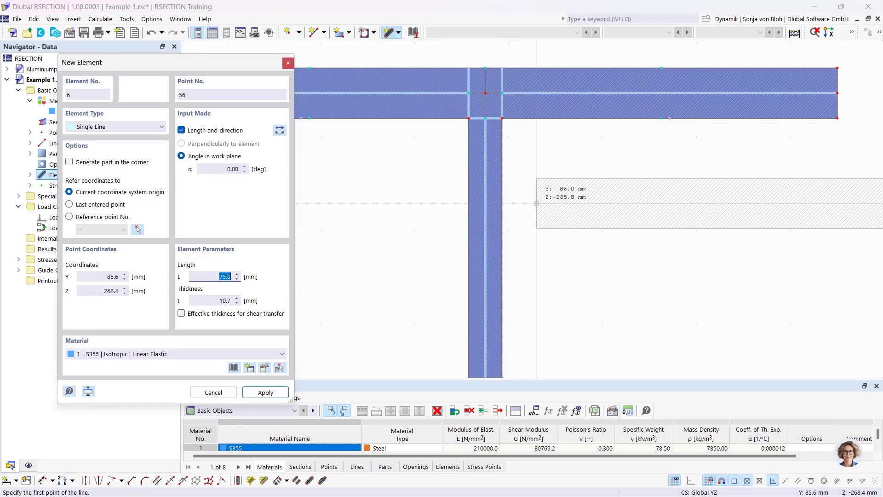
scroll(547, 228, down, 2)
scroll(546, 228, down, 2)
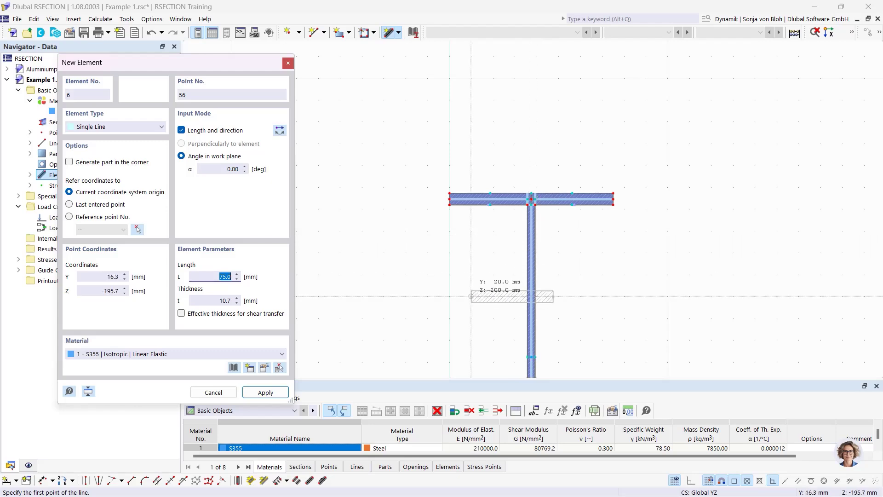
middle_drag(460, 295, 456, 137)
scroll(456, 138, down, 2)
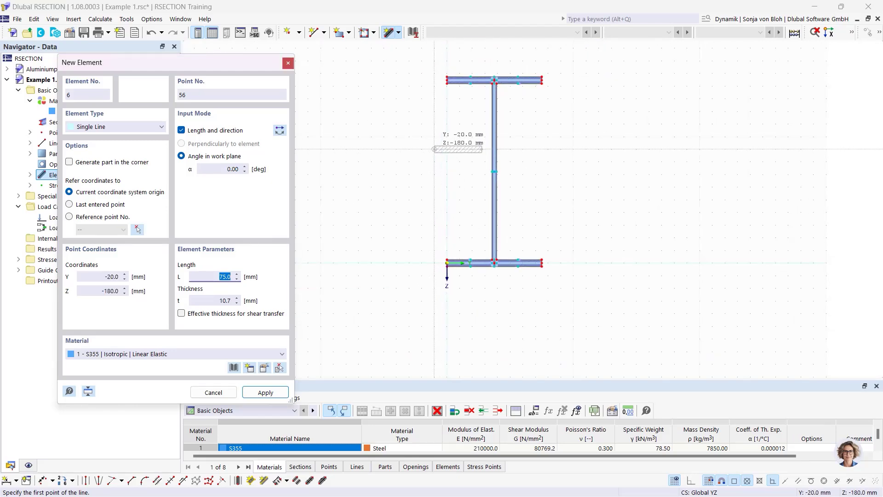
key(Escape)
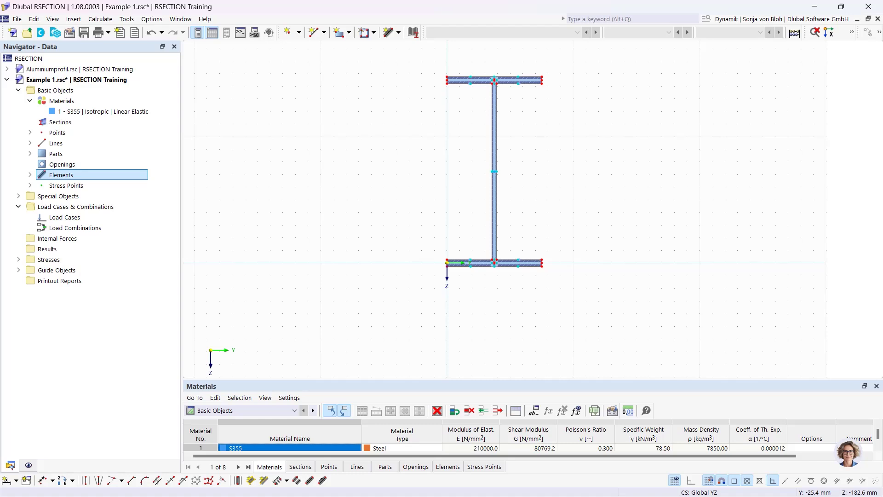
Step: Round both inner corners between the upper flange's underside and the web with a 15 mm radius
click(145, 481)
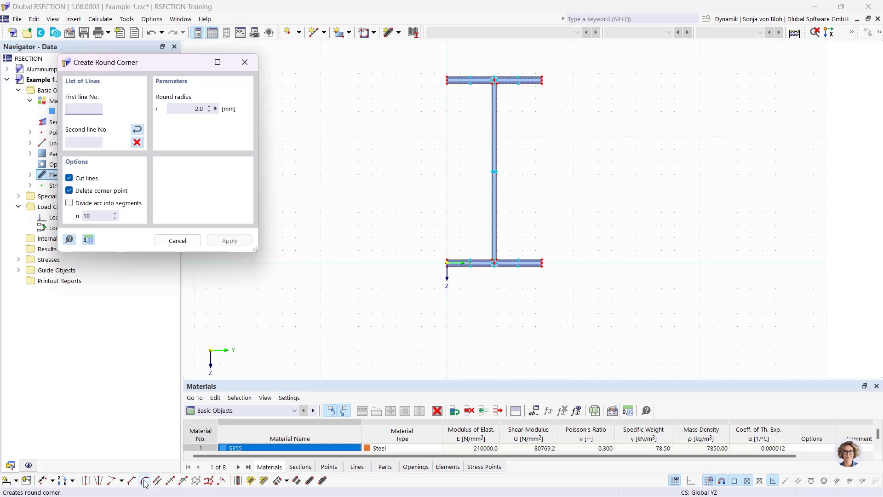
drag(154, 63, 229, 68)
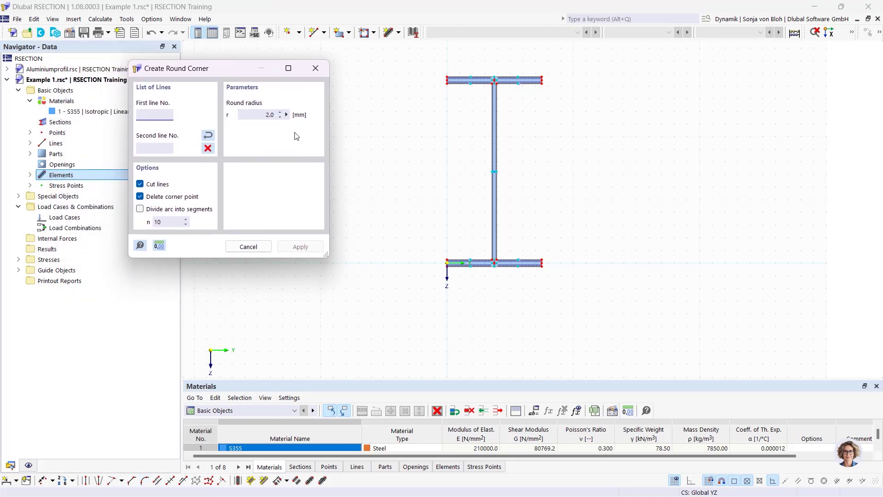
double_click(271, 114)
text(15)
scroll(448, 87, up, 3)
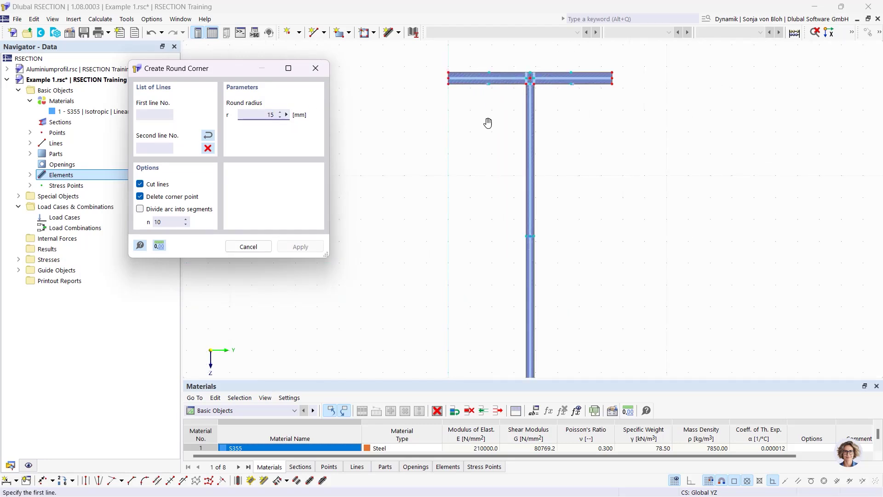
middle_drag(488, 123, 469, 187)
scroll(473, 182, up, 2)
click(479, 147)
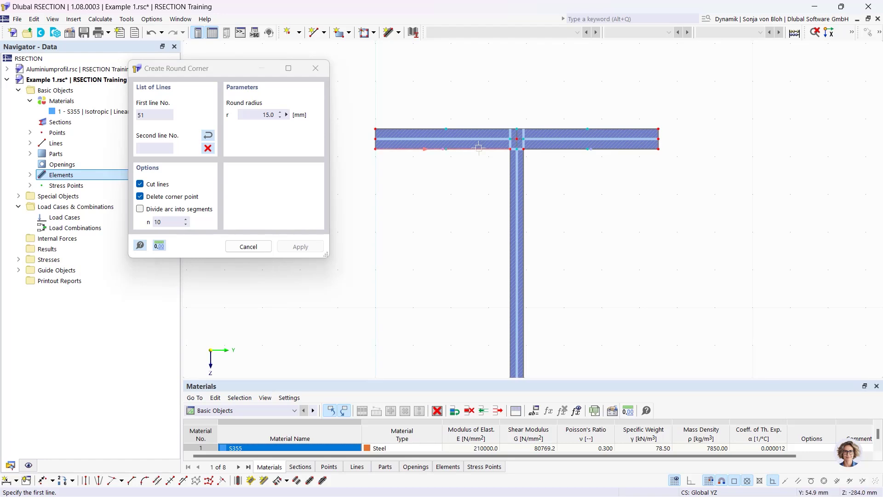
click(510, 186)
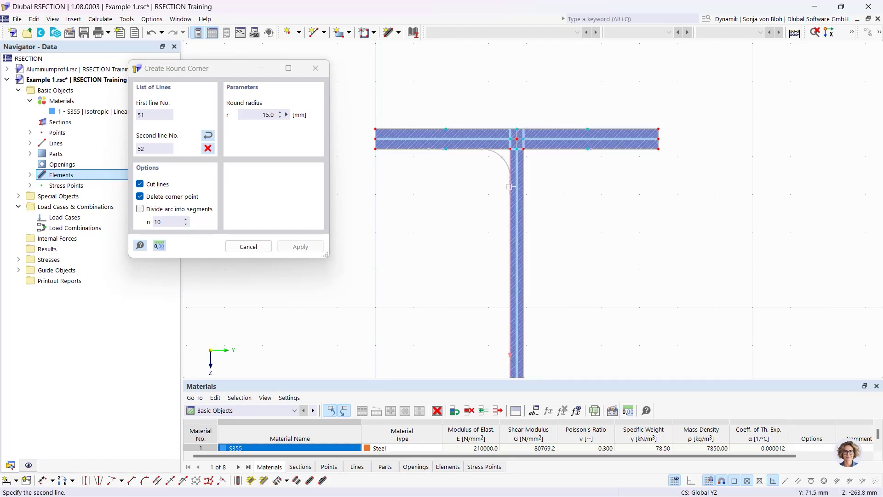
click(559, 148)
click(524, 186)
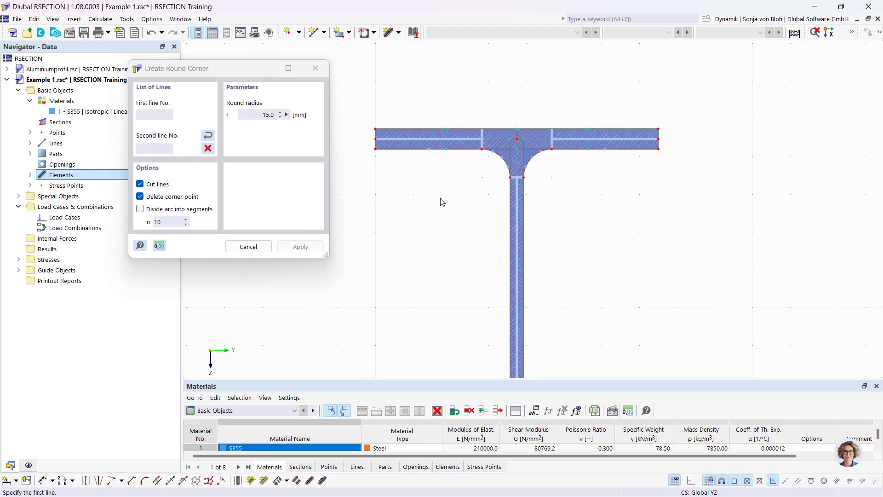
key(Escape)
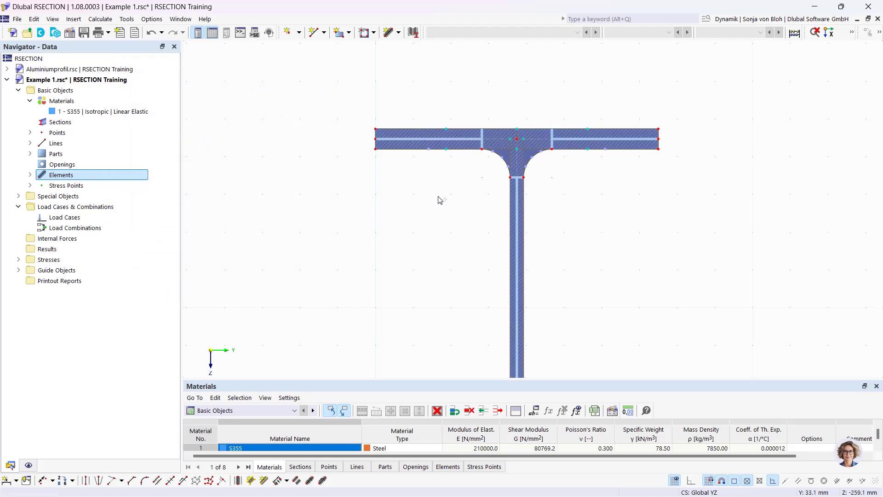
Step: Create an Edge and Angle corner with edge length 6*sqrt(2) mm and angle 45° between the lower flange and the web's left side
scroll(439, 200, down, 3)
middle_drag(402, 193, 395, 152)
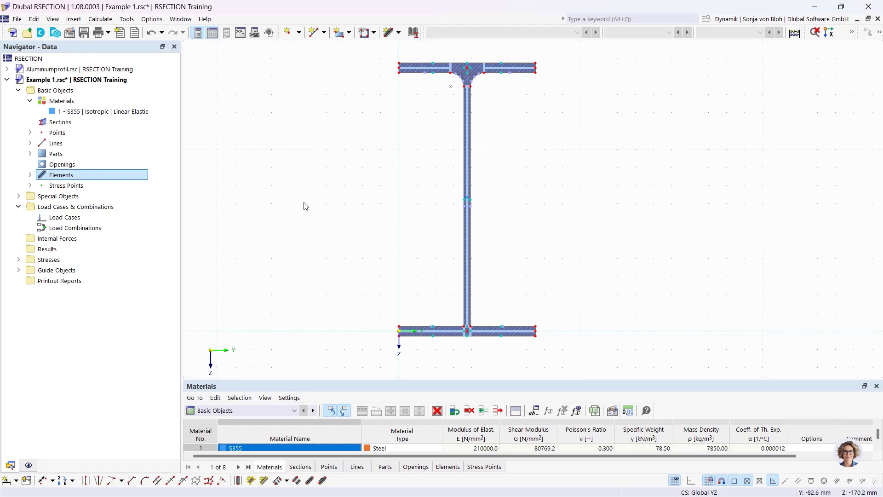
click(131, 481)
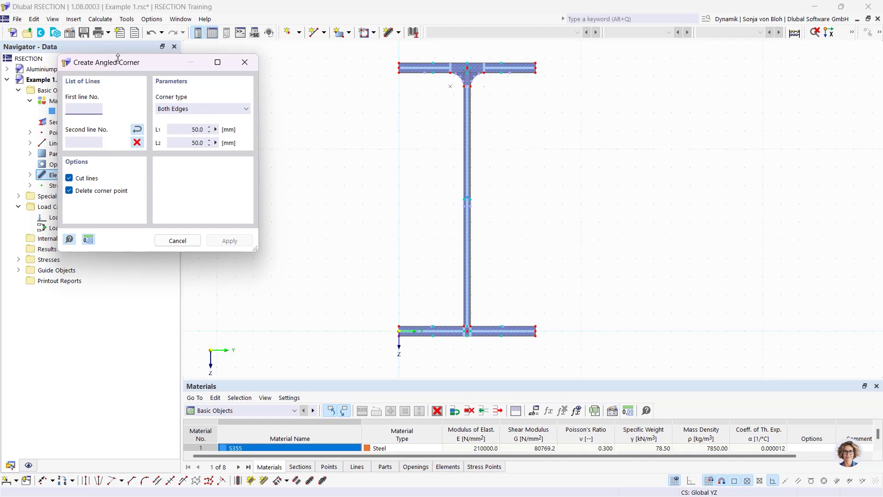
drag(119, 62, 180, 69)
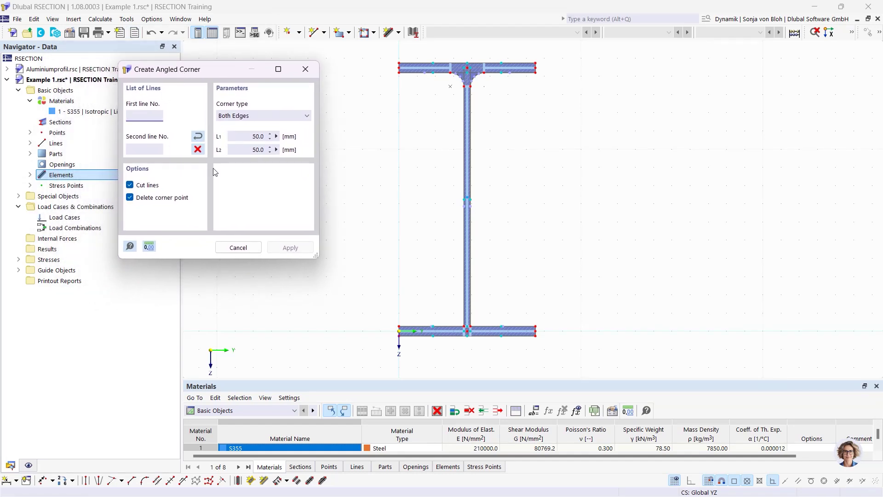
click(277, 116)
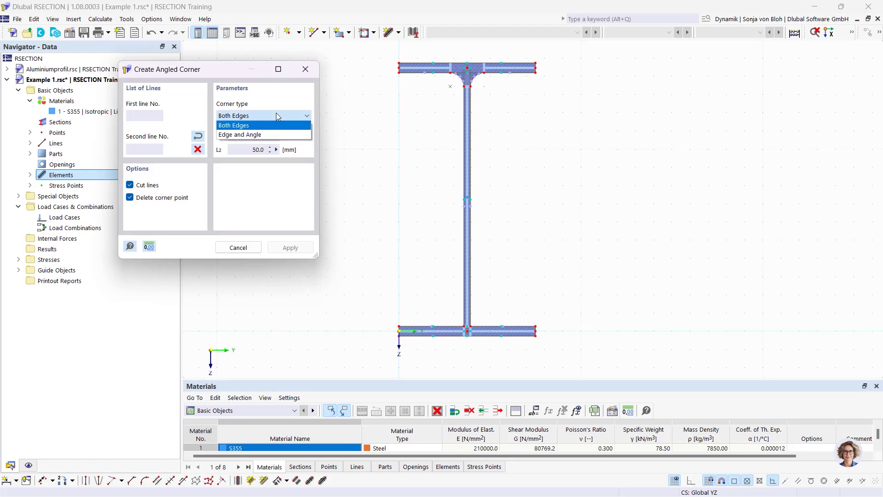
click(240, 135)
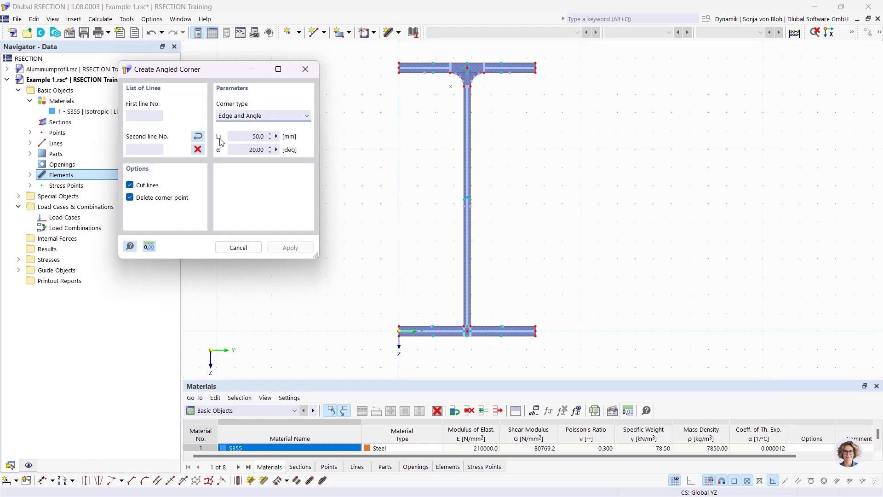
drag(244, 138, 283, 140)
text(6*sqrt(2))
click(248, 150)
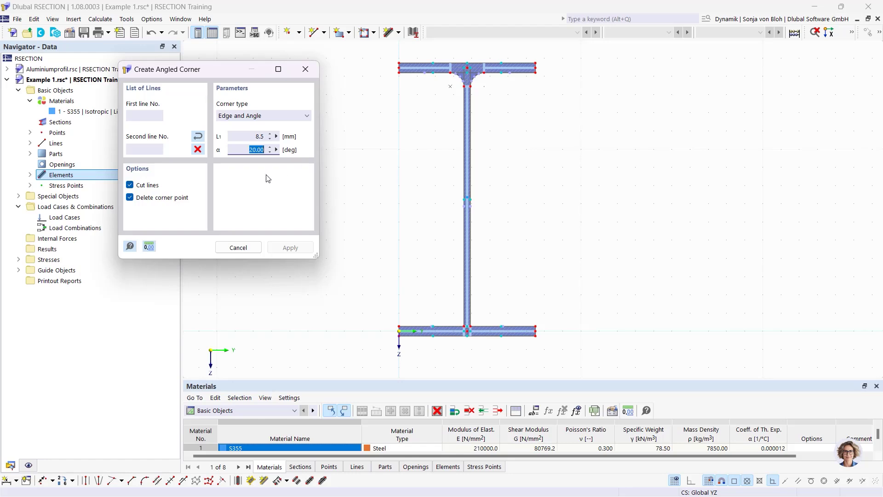
text(45)
scroll(423, 317, up, 3)
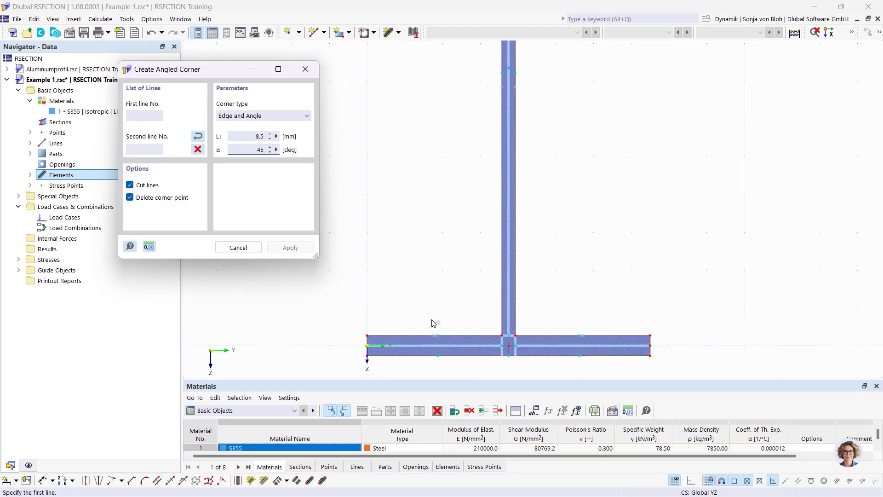
scroll(461, 326, up, 3)
click(455, 332)
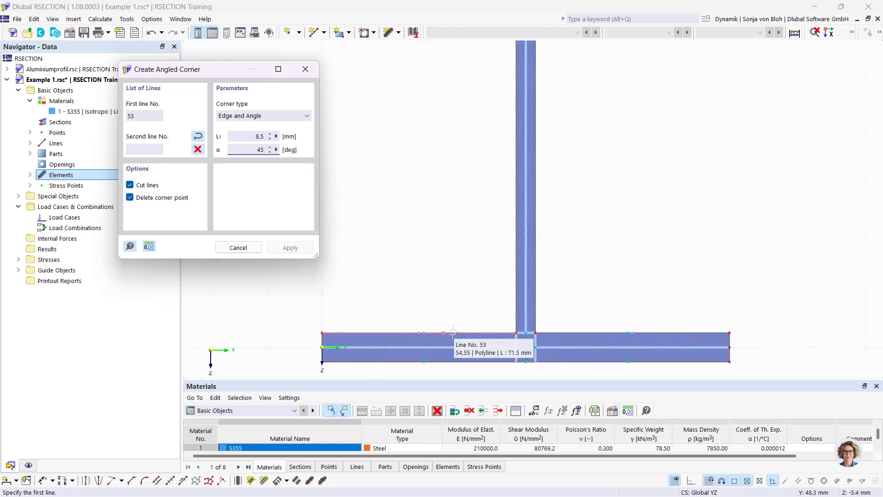
click(516, 291)
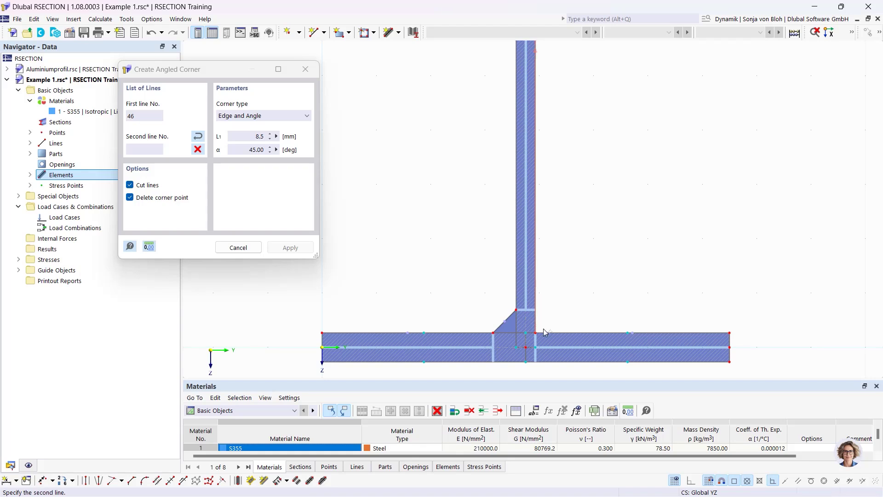
Step: Create the matching angled corner between the lower flange and the web's right side, and end corner creation
click(535, 299)
key(Escape)
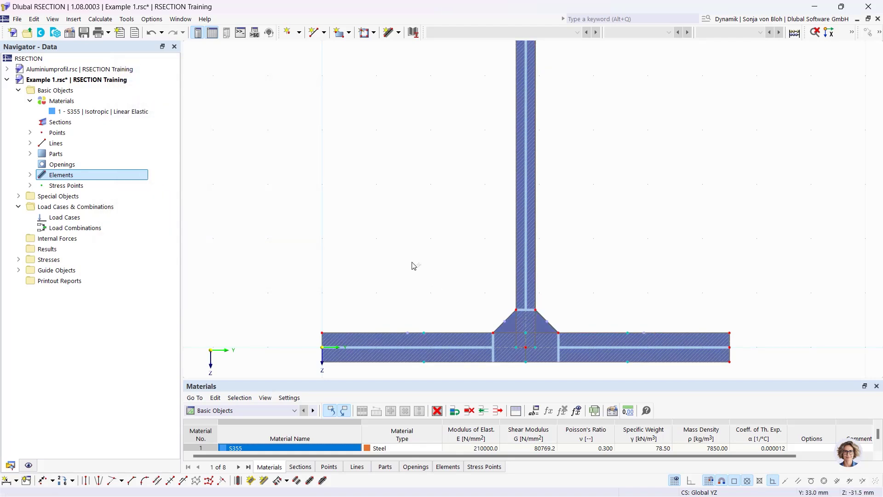
Step: Examine the upper flange's rounded corners and the subpanels of its right and left halves
scroll(414, 266, down, 4)
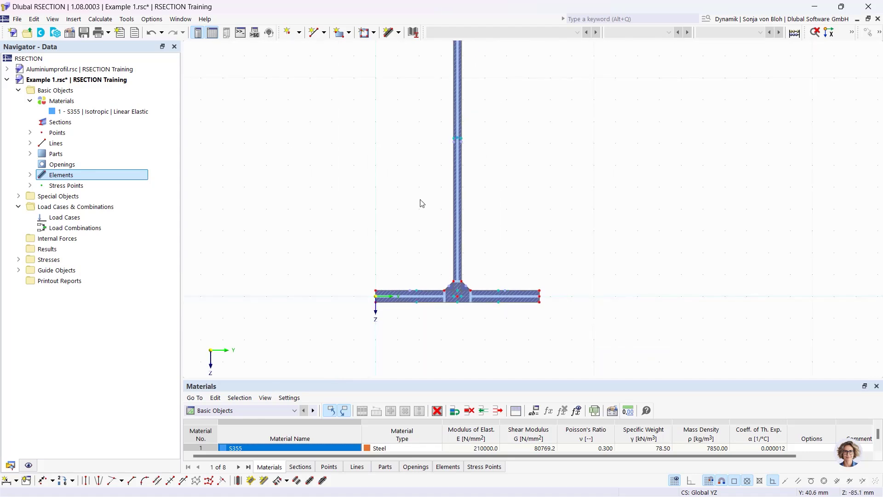
middle_drag(414, 265, 426, 354)
scroll(450, 212, up, 3)
middle_drag(450, 212, 465, 321)
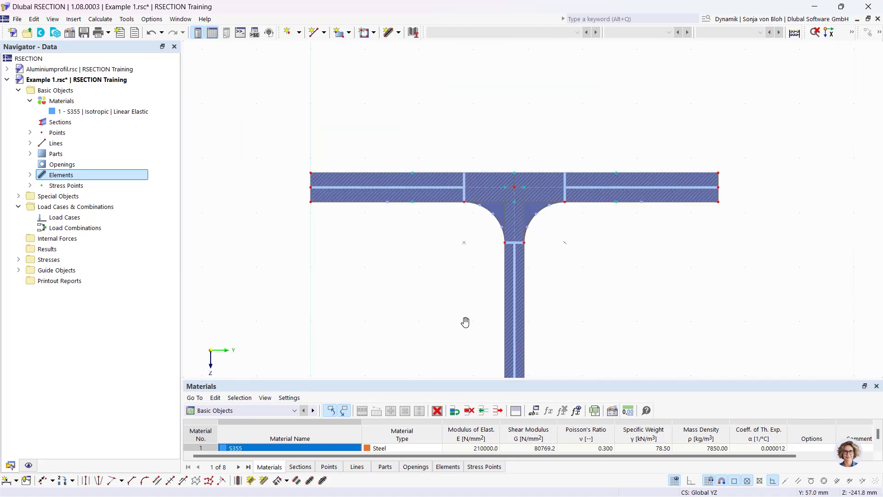
scroll(454, 195, up, 2)
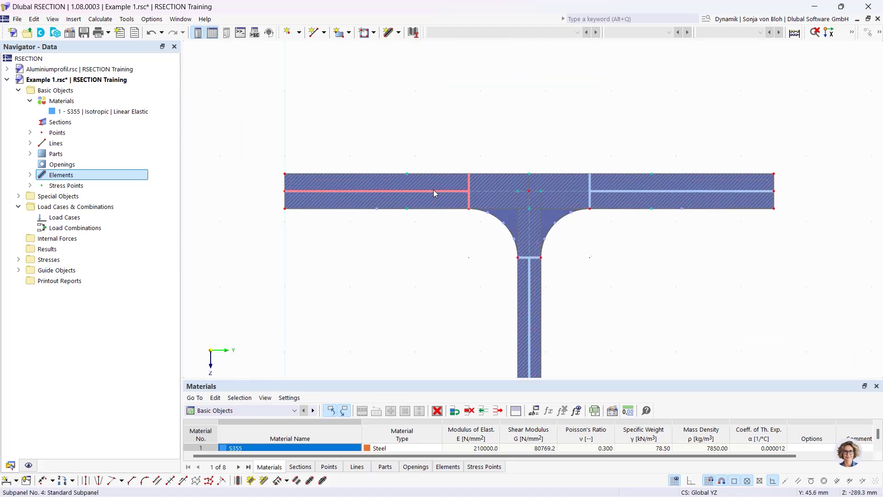
click(434, 189)
click(619, 191)
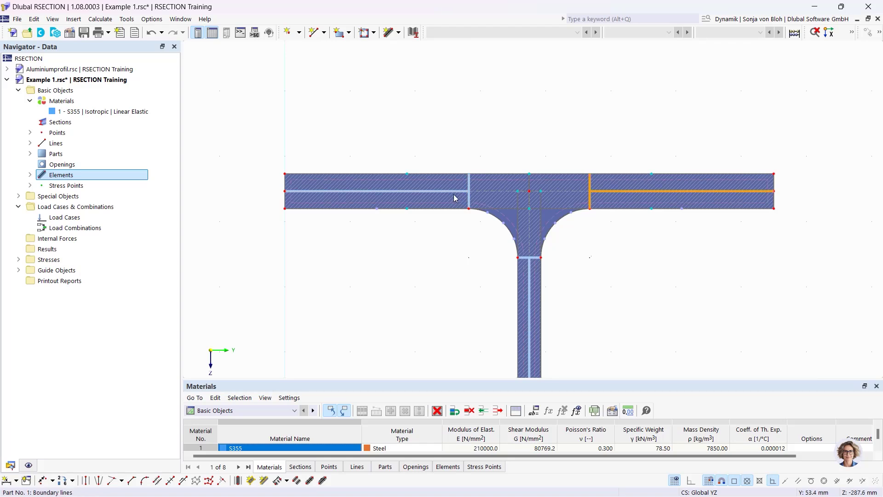
click(453, 189)
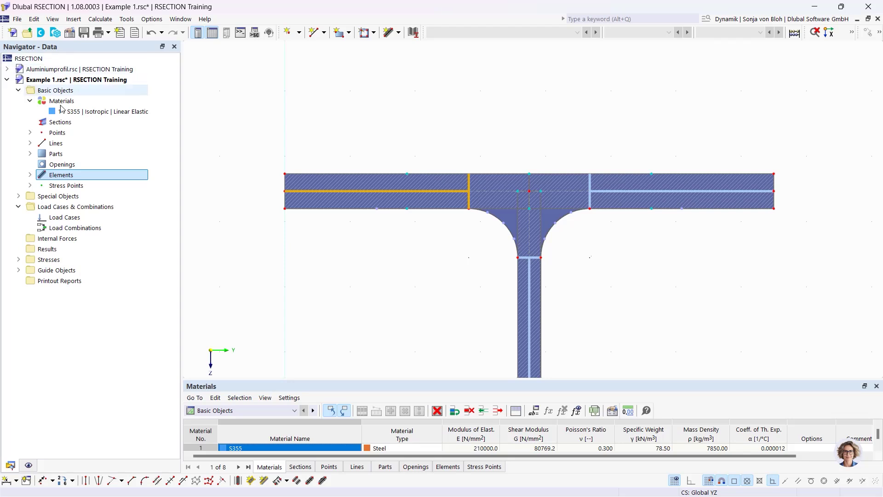
Step: Create two permanent load cases, LC1 named N and LC2 named My
right_click(61, 218)
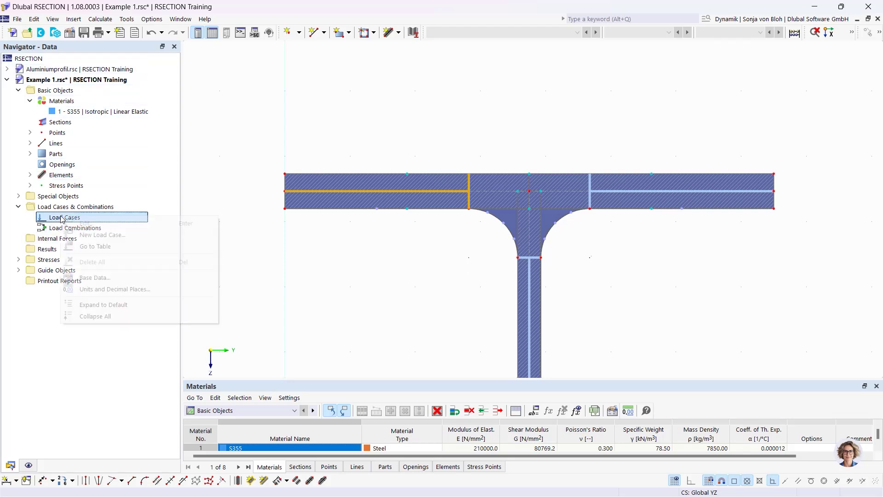
click(95, 178)
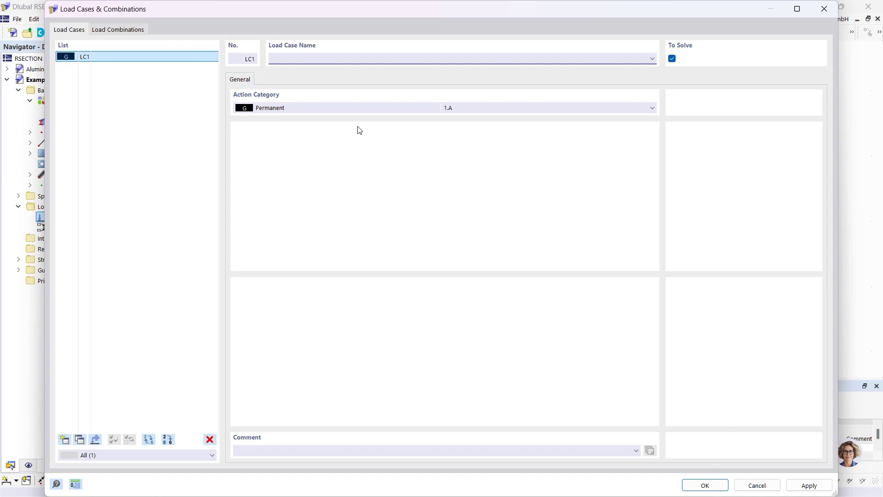
text(N)
click(65, 440)
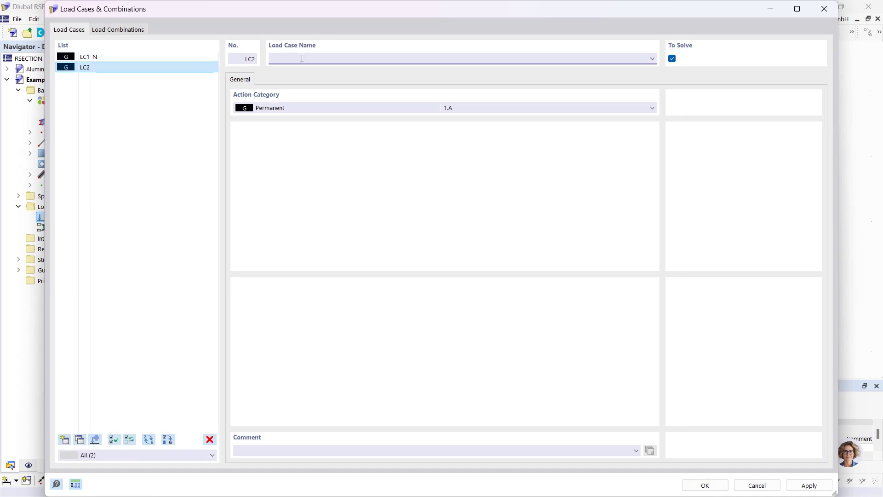
text(My)
Step: Create load combination CO1 from LC1 and LC2, each with factor 1.00, and confirm the load definitions
click(132, 31)
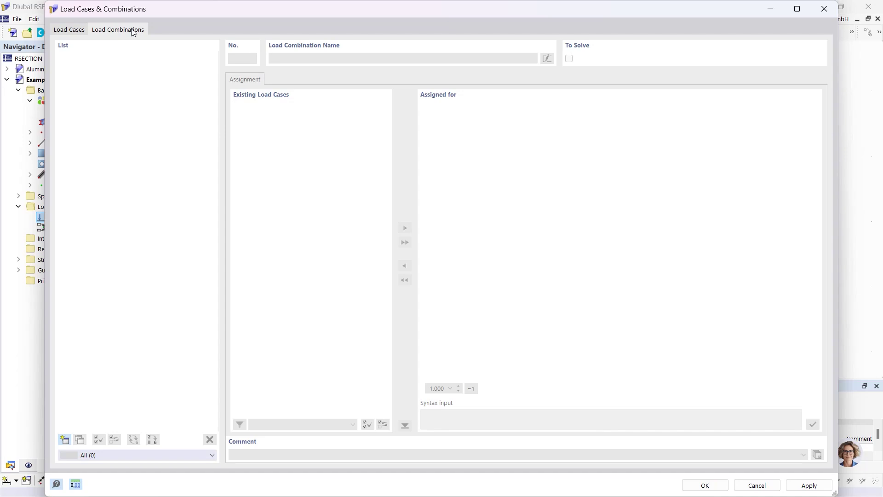
click(64, 440)
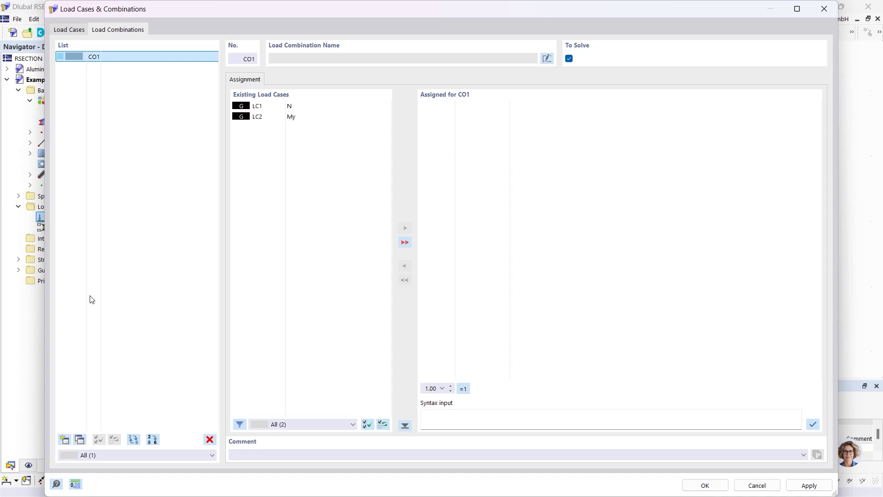
click(289, 164)
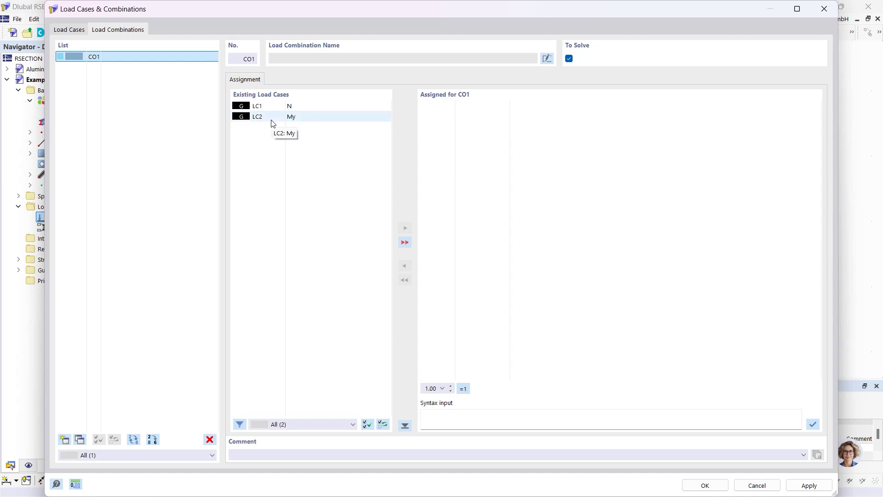
click(404, 242)
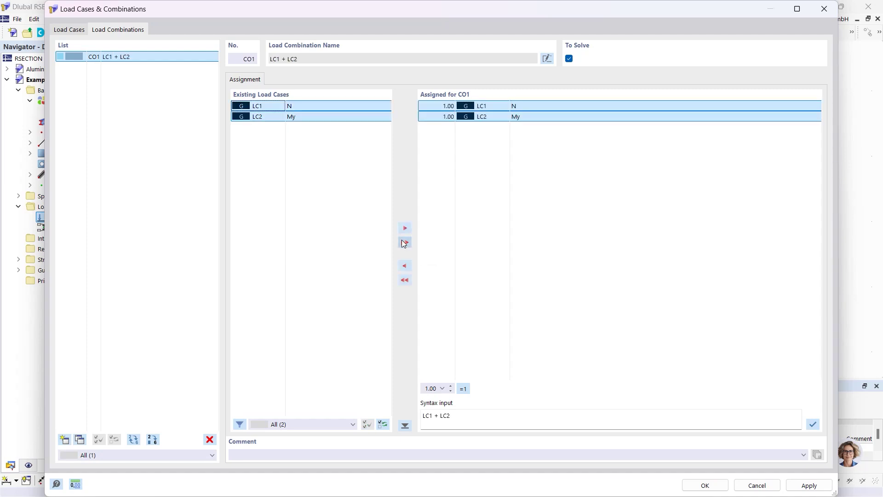
click(431, 106)
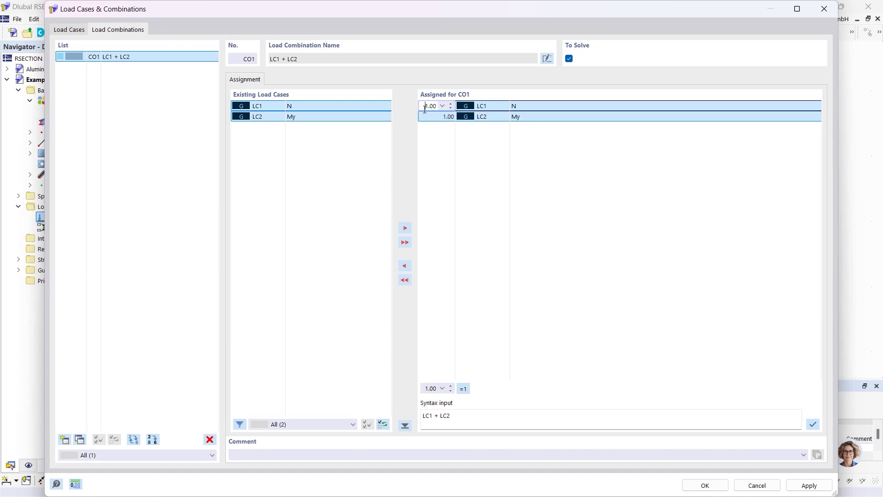
click(703, 485)
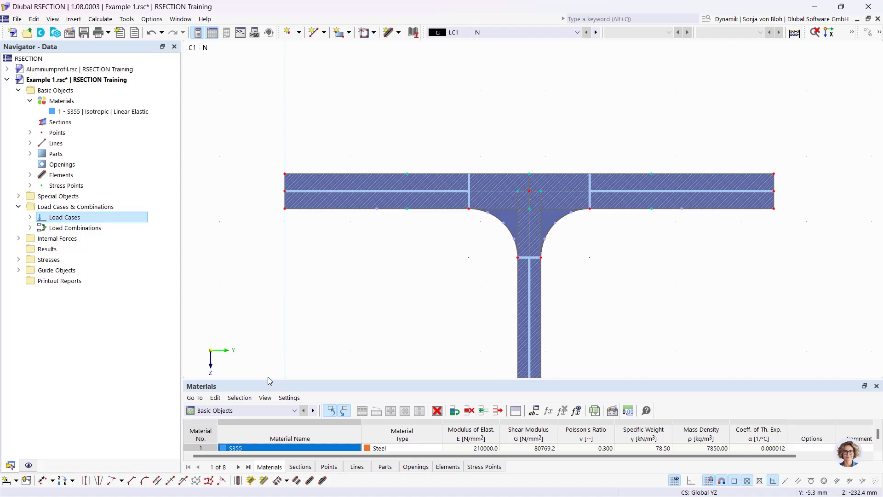
Step: Show the Internal Forces table in place of the Basic Objects table
mouse_move(267, 381)
mouse_down()
mouse_move(266, 248)
mouse_move(266, 278)
mouse_up()
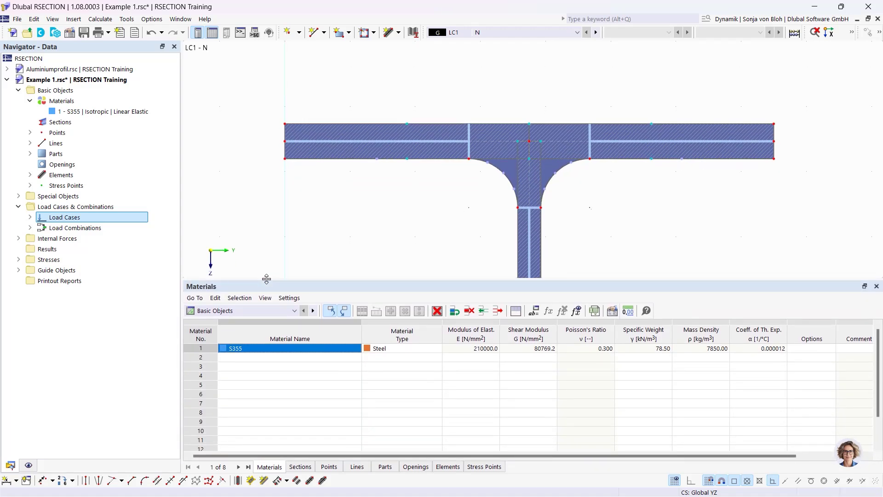
click(295, 310)
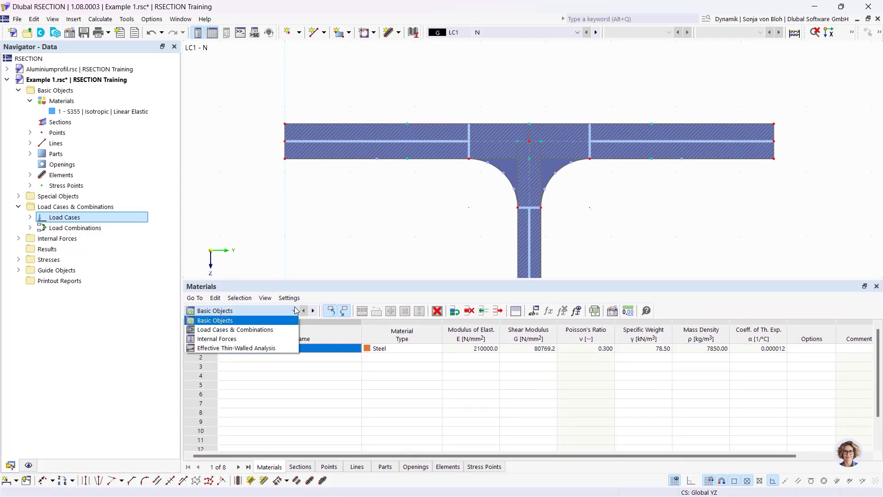
click(244, 339)
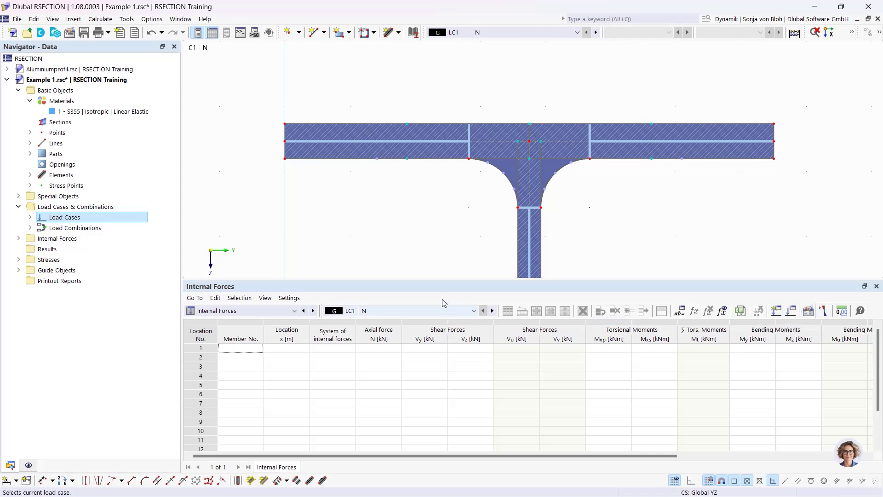
drag(438, 280, 439, 359)
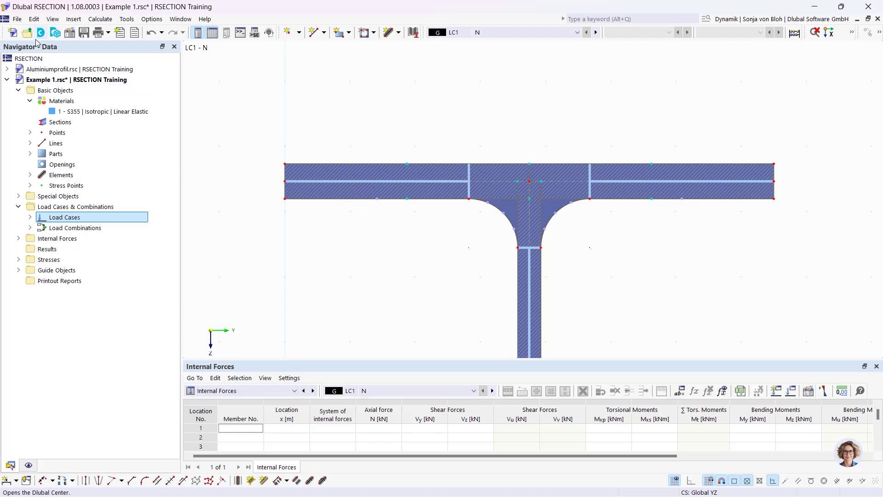
Step: Add internal forces for load case LC1 with an axial force N of -10 kN at x = 0
click(17, 239)
click(29, 249)
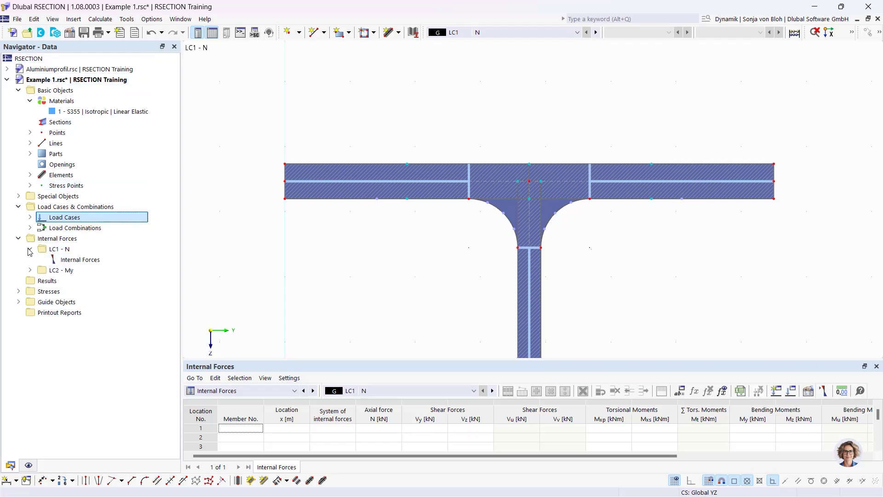
click(92, 260)
double_click(92, 260)
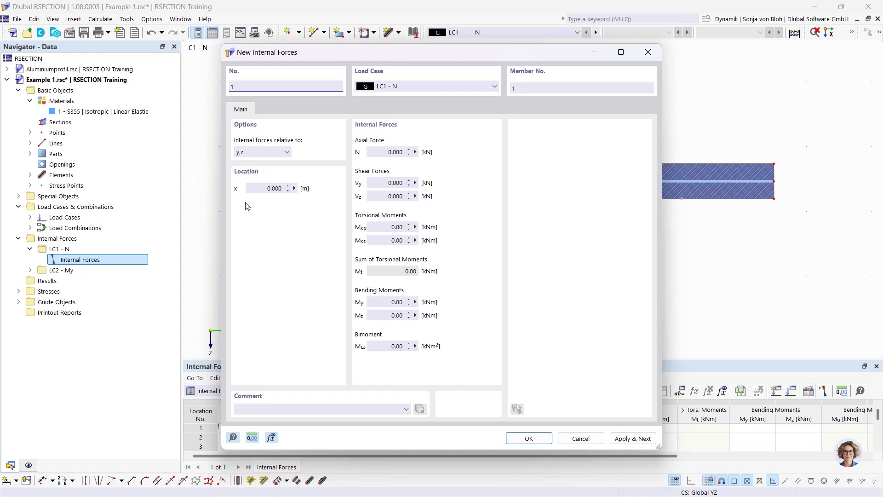
click(374, 152)
text(-10)
click(388, 183)
click(630, 439)
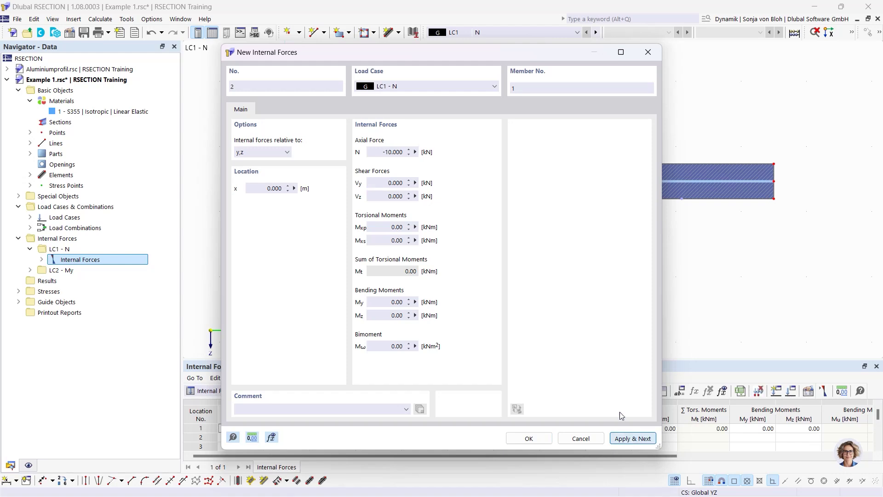
Step: Add internal forces for load case LC2 with axial force N of 0 kN and bending moment My of 100 kNm
click(449, 90)
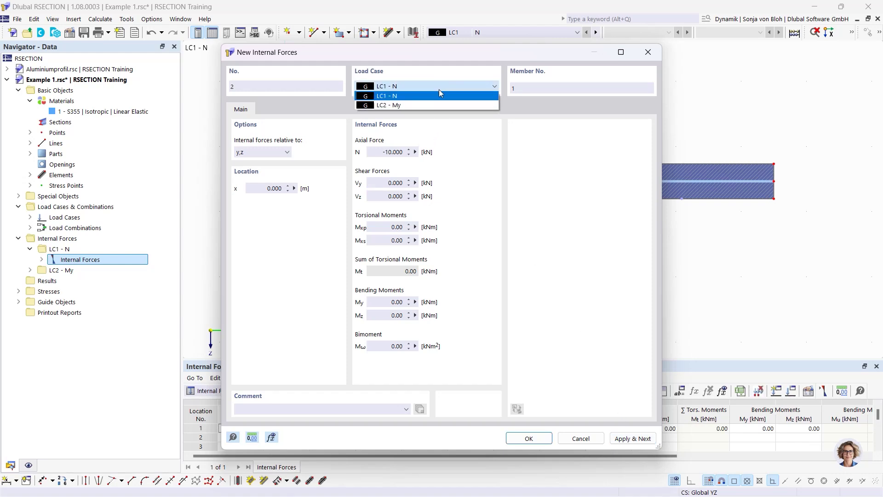
click(421, 101)
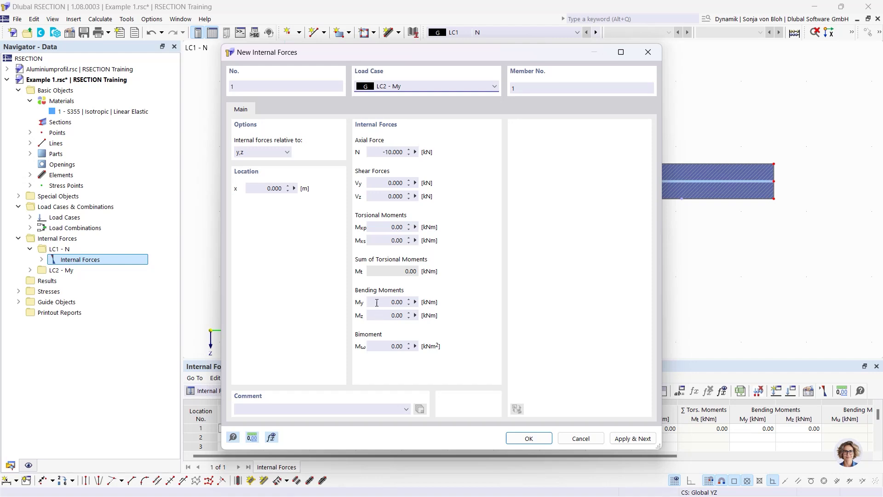
double_click(391, 151)
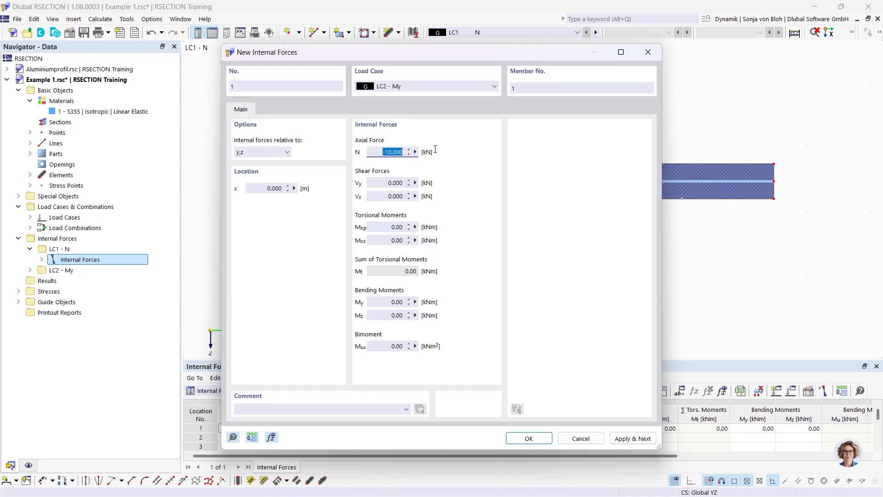
text(0)
key(Tab)
key(Tab)
key(Tab)
key(Tab)
key(Tab)
text(100)
click(527, 436)
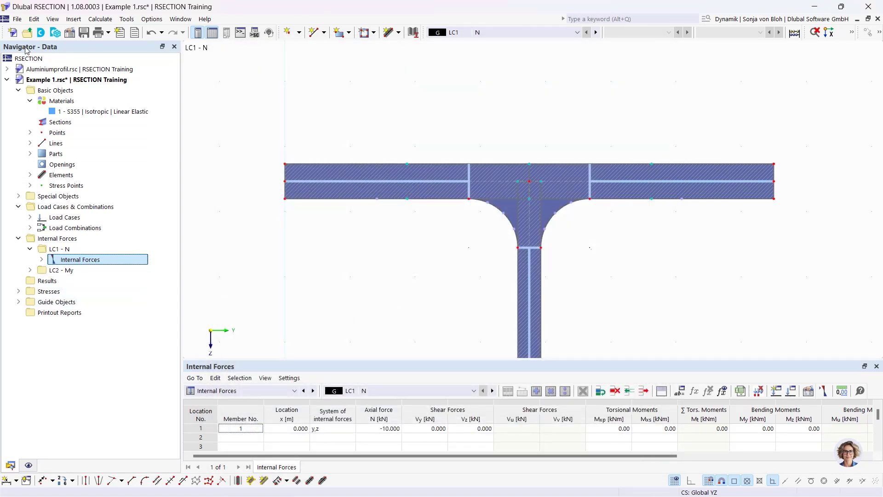
Step: Review the internal force entries defined under load cases LC1 and LC2
click(41, 260)
key(Down)
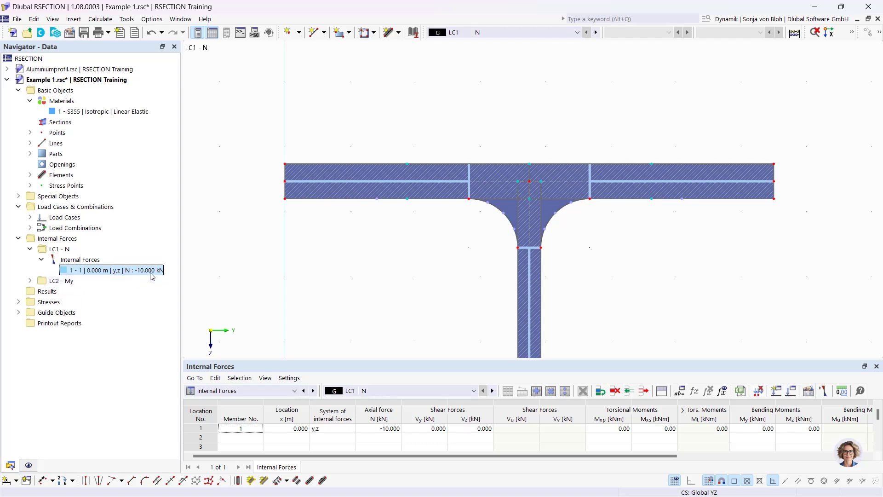
click(30, 281)
click(41, 291)
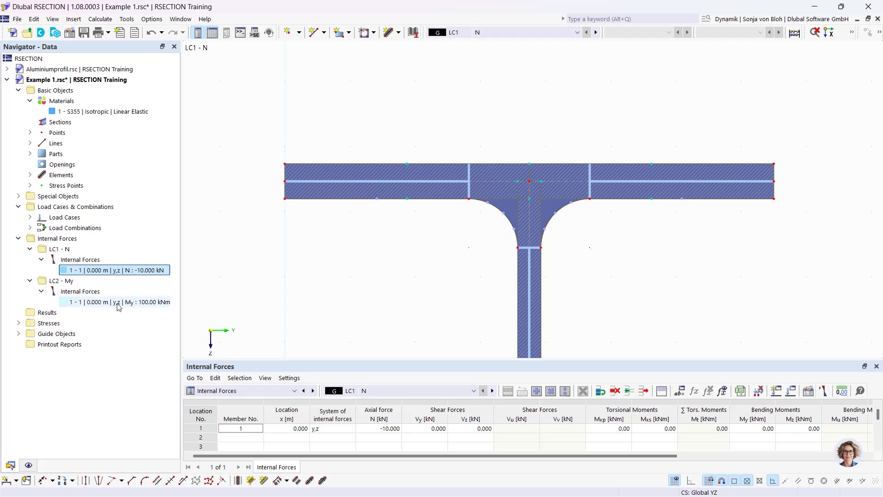
click(154, 303)
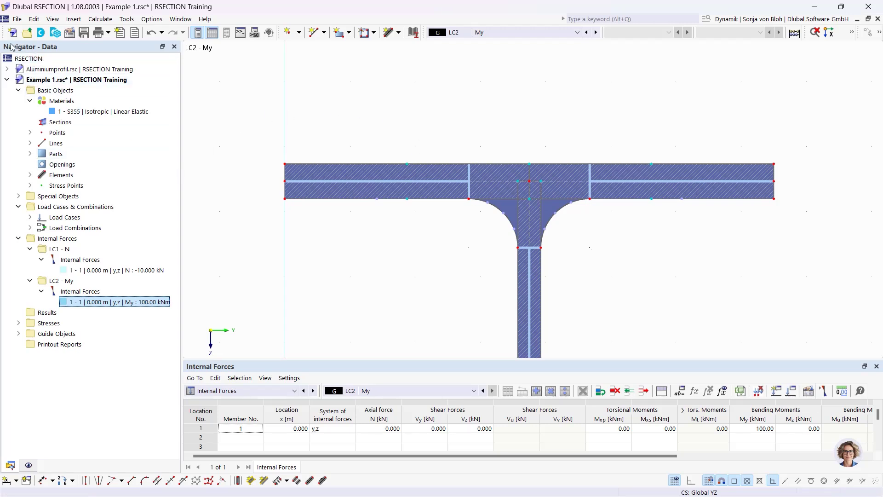
Step: Start a new stress point and set its point number to 100
click(34, 185)
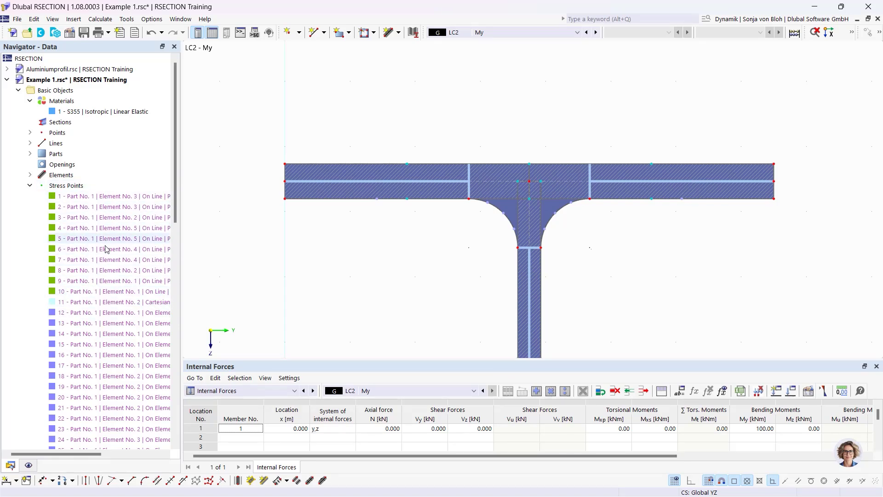
right_click(76, 189)
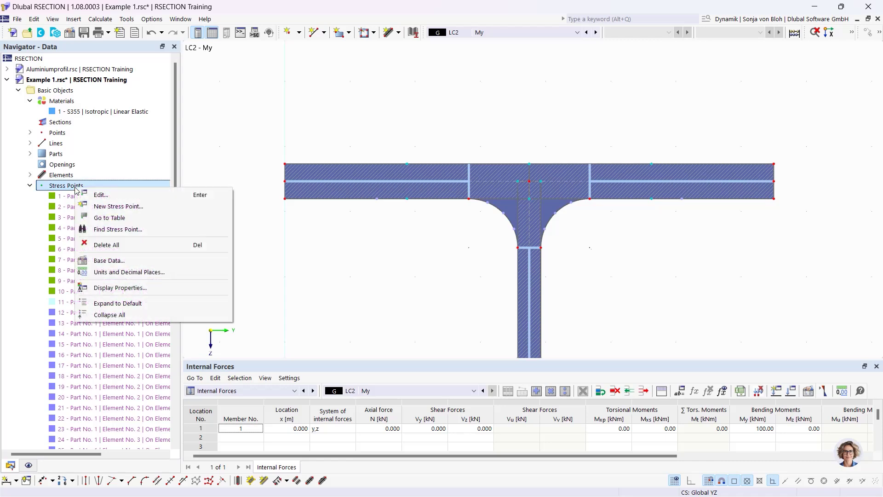
click(111, 206)
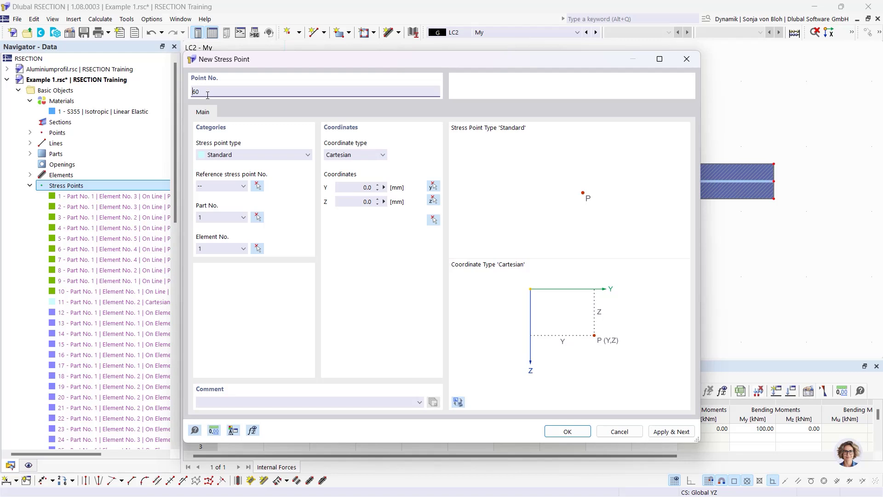
drag(207, 92, 181, 87)
text(100)
Step: Set the new stress point's Cartesian coordinates to Y = 75 mm and Z = -100 mm, and create it
click(357, 185)
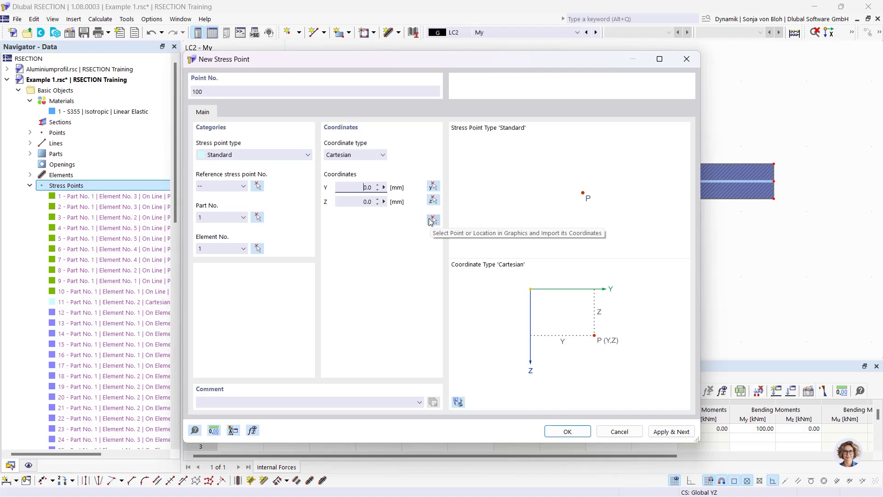
click(352, 188)
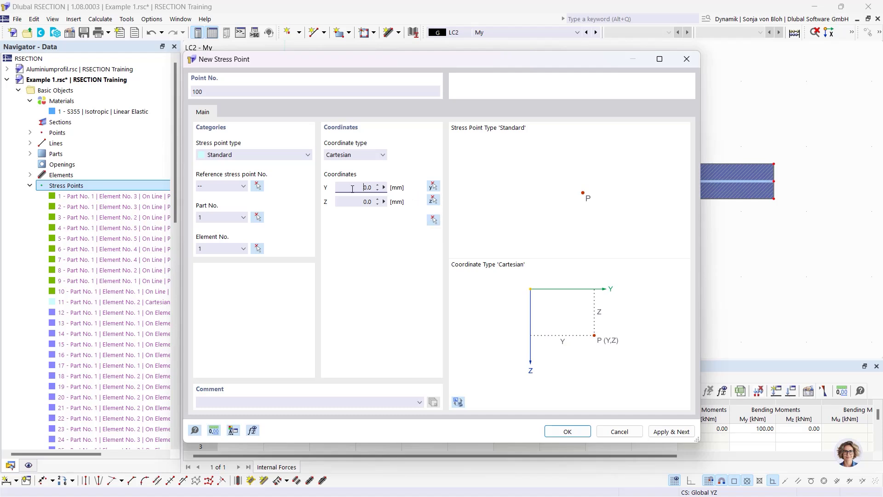
double_click(379, 193)
text(75)
double_click(366, 203)
key(BackSpace)
text(-100)
click(565, 430)
scroll(339, 122, down, 5)
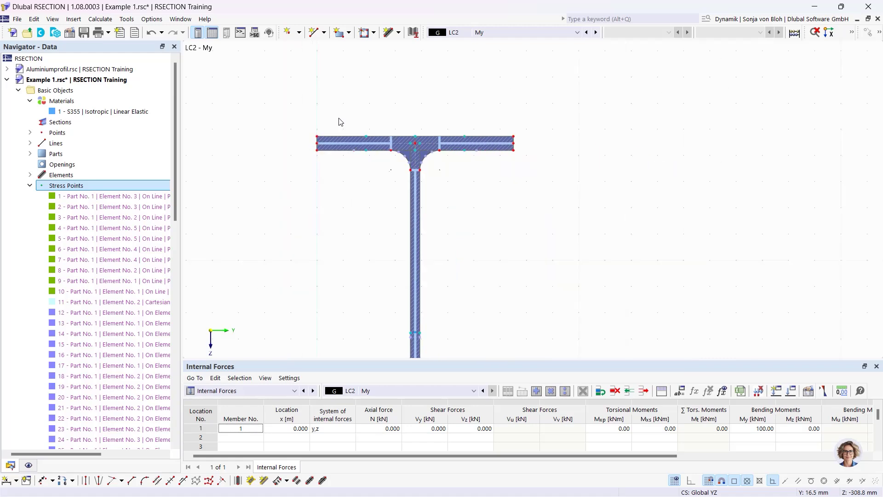
Step: Turn on object numbering, including stress point numbers, to check the new stress point 100 in the section's web
middle_drag(382, 219, 404, 175)
scroll(408, 210, up, 3)
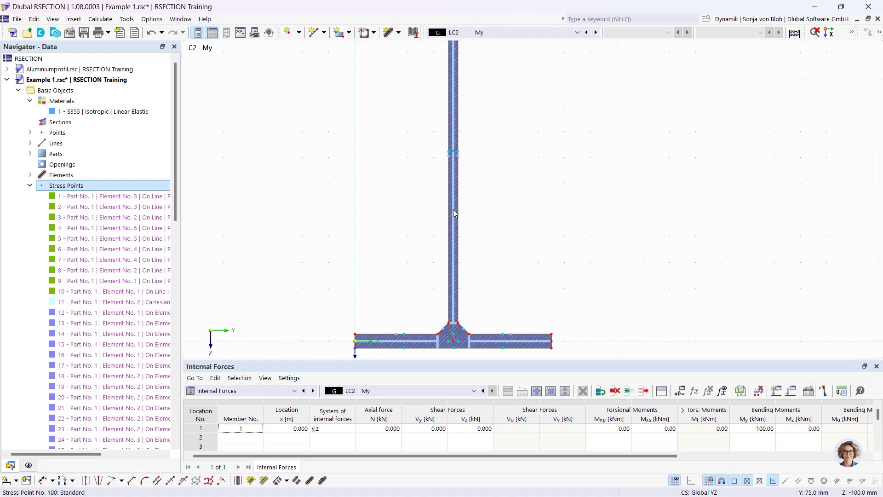
mouse_move(454, 213)
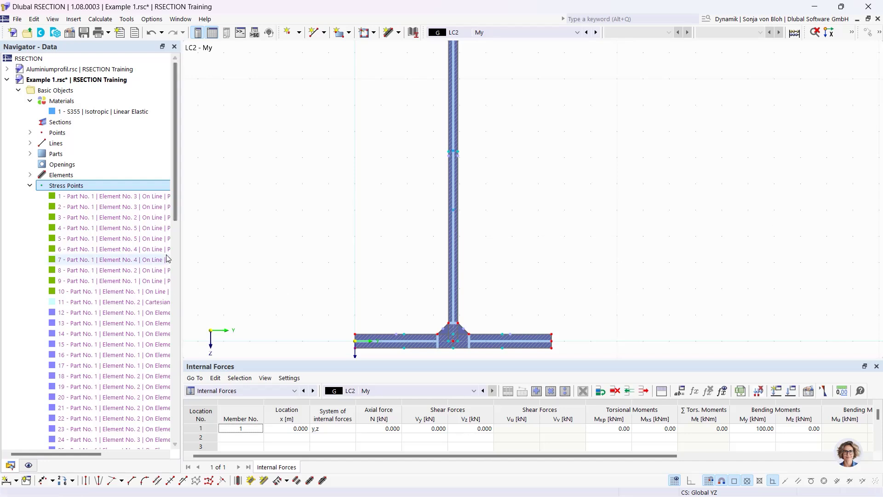
click(29, 466)
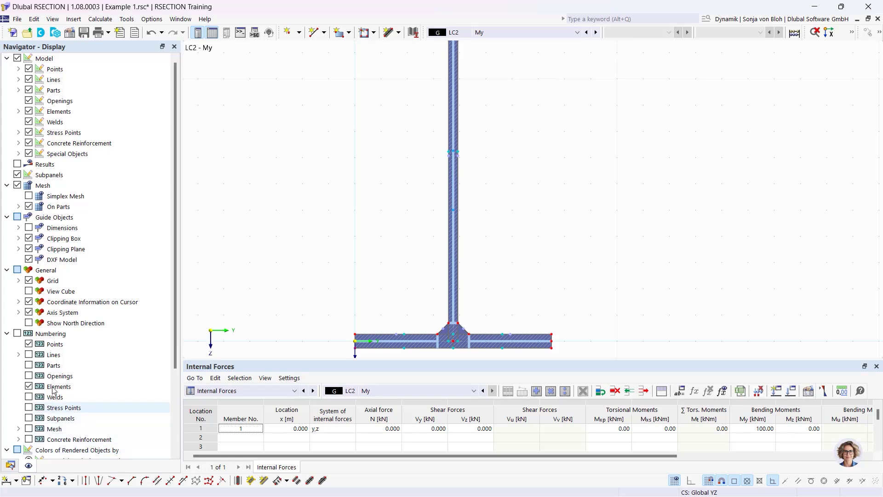
click(17, 335)
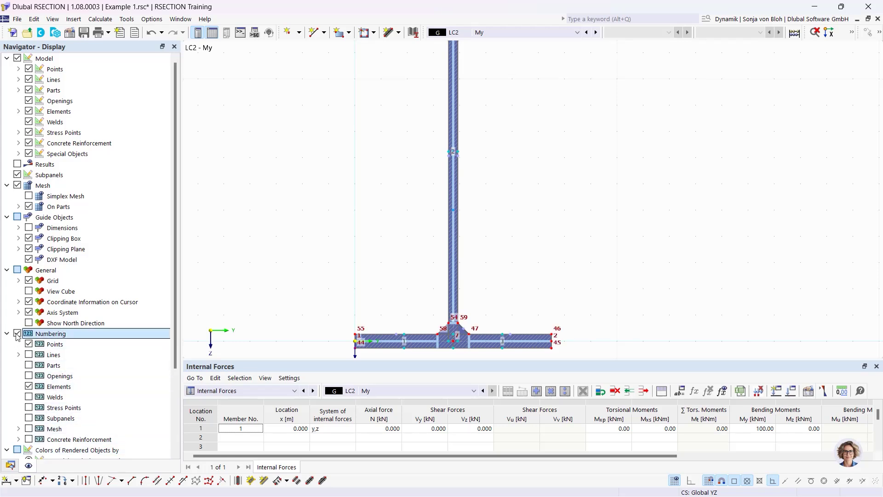
scroll(17, 335, down, 3)
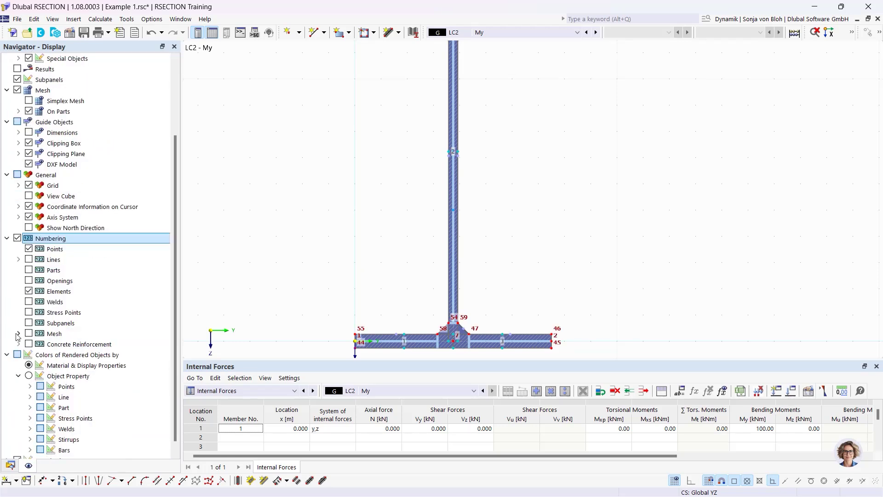
click(28, 313)
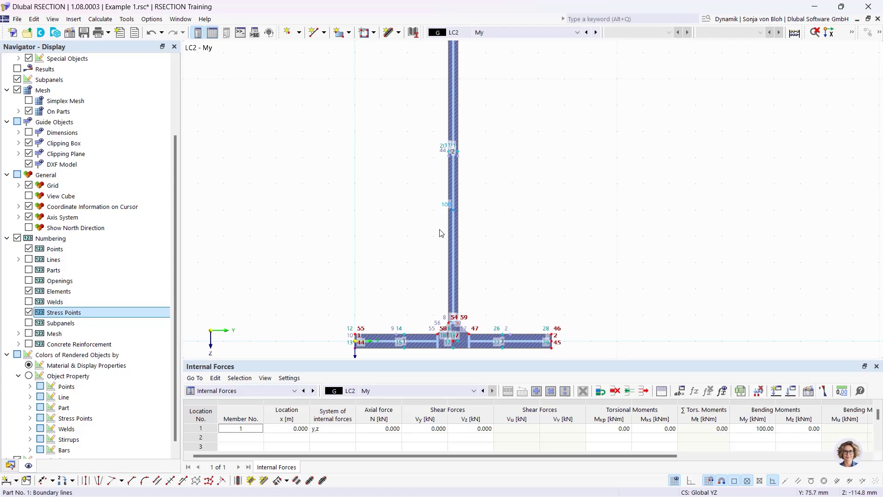
Step: Hide all object numbering and return to the model data with the stress points list collapsed
click(18, 238)
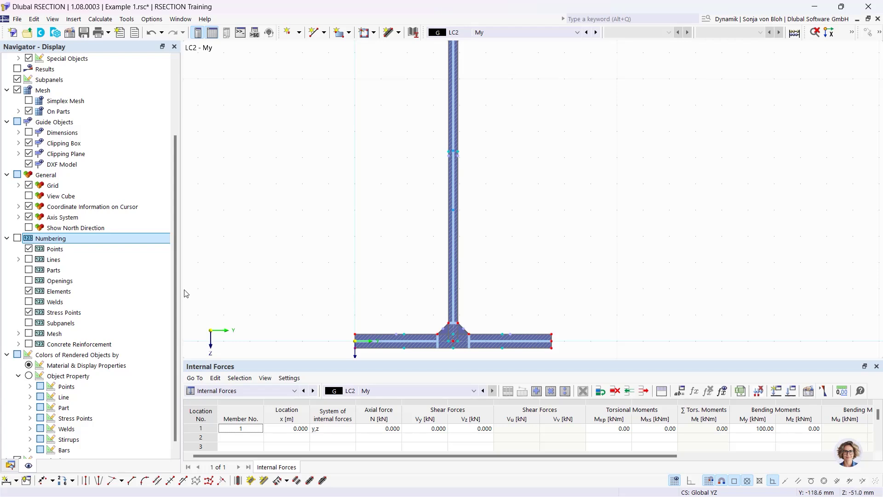
click(10, 465)
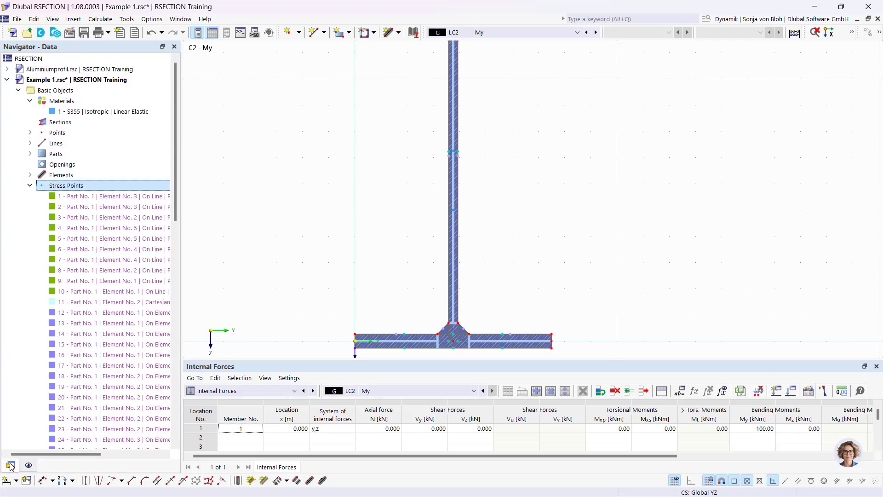
click(30, 185)
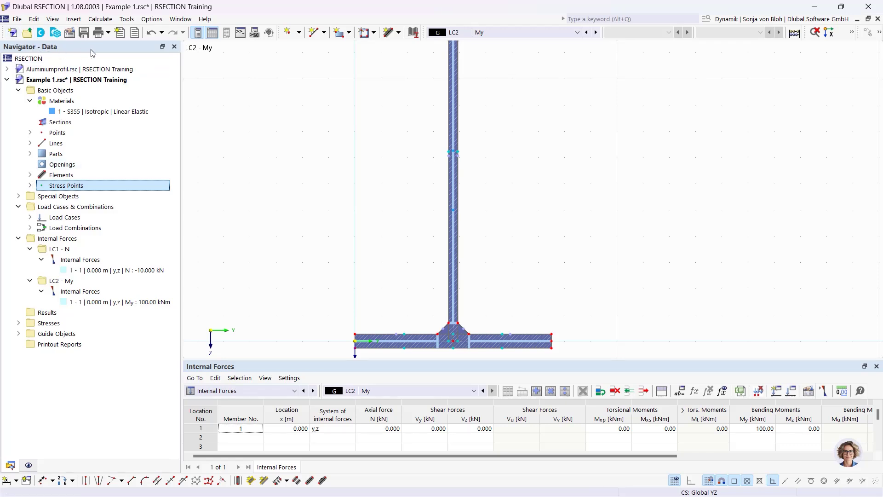
Step: Review the σx,tot, τtot and σeqv,von Mises stress types in the stress configuration, and accept the configuration
click(19, 323)
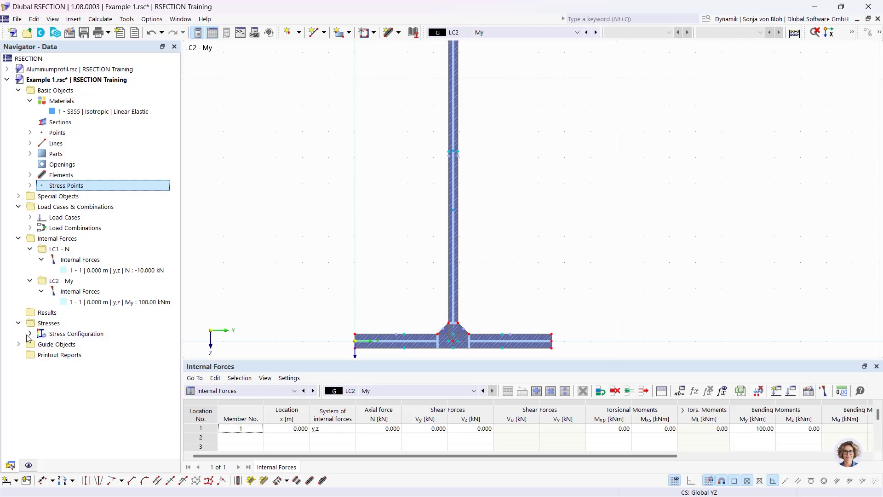
click(28, 334)
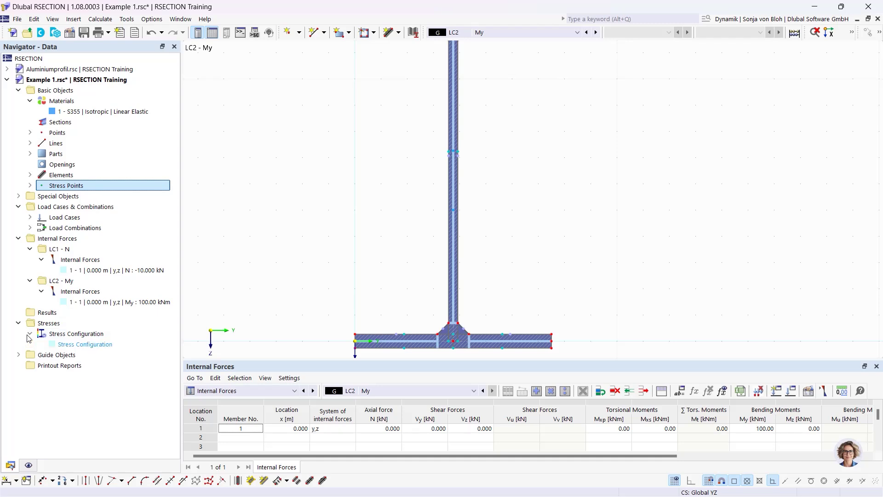
double_click(83, 345)
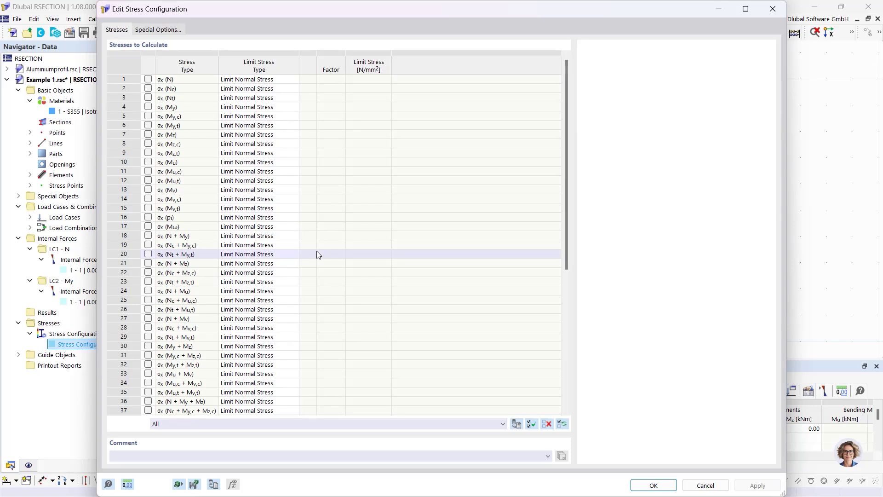
scroll(385, 330, down, 4)
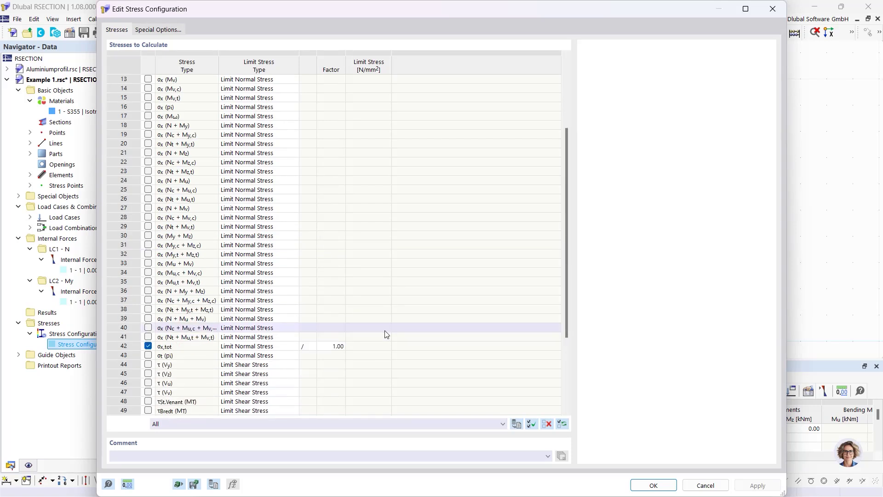
scroll(300, 350, down, 4)
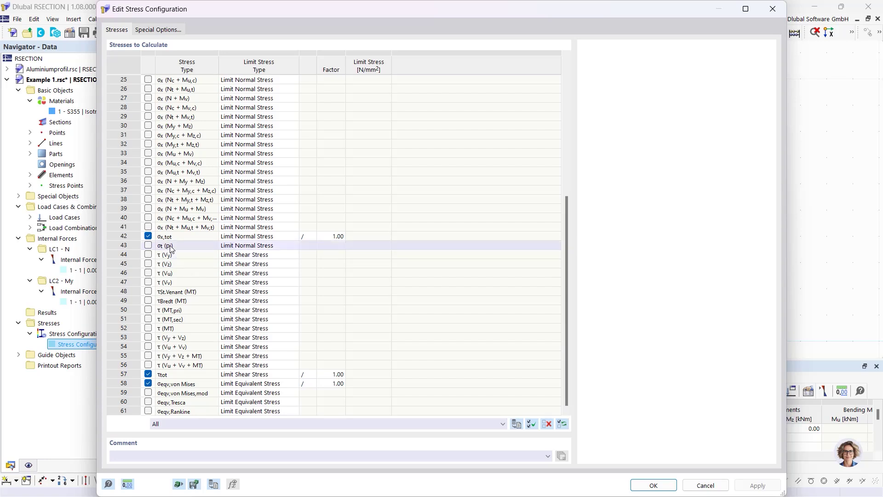
click(183, 236)
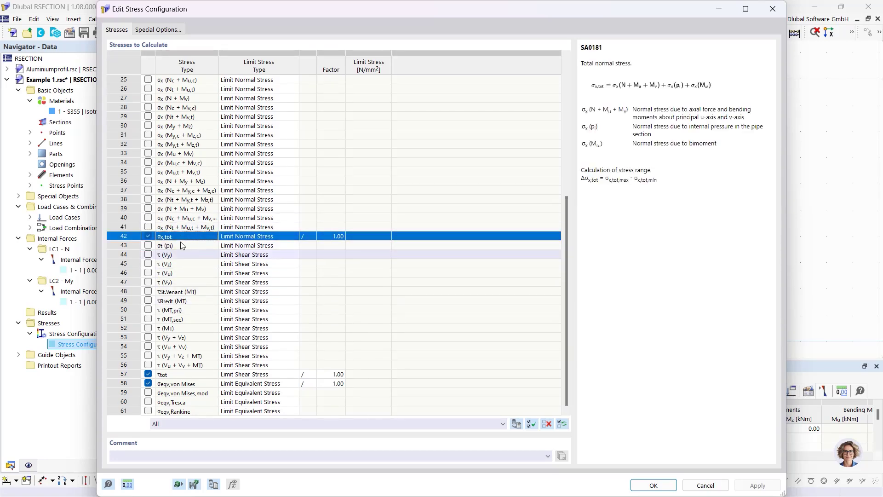
click(185, 374)
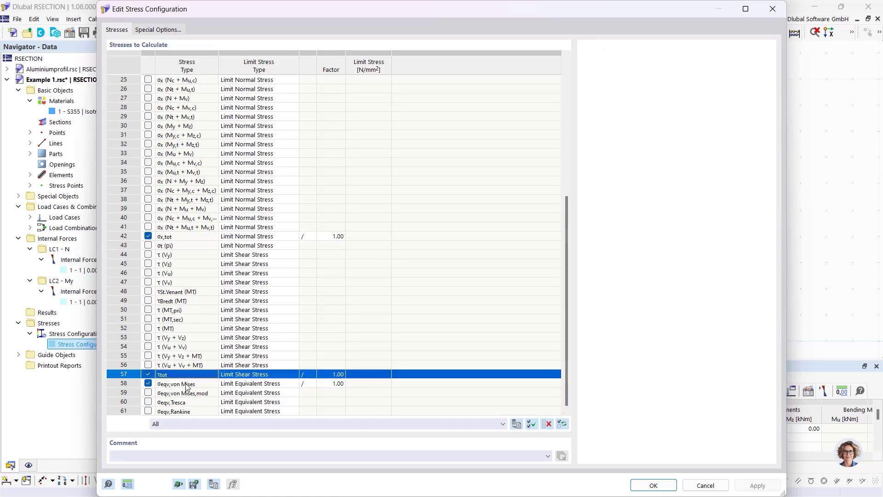
click(197, 384)
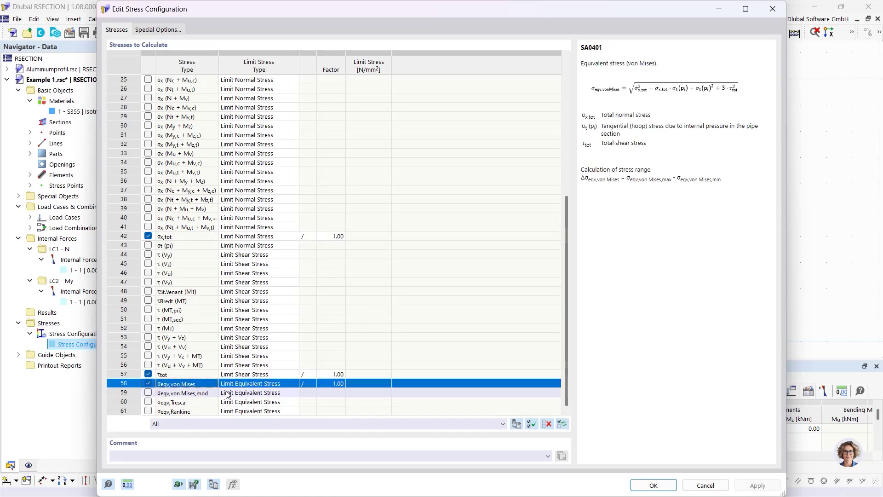
click(664, 489)
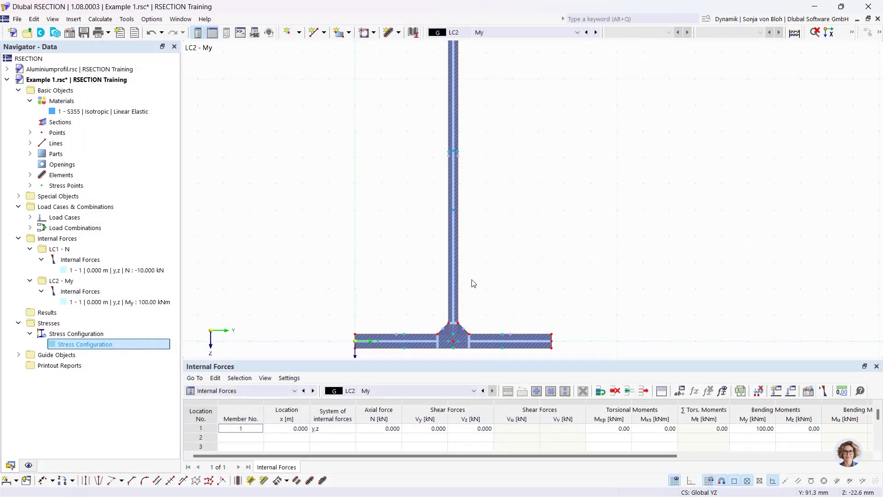
Step: Calculate the section and bring the whole profile into view
click(105, 18)
click(110, 30)
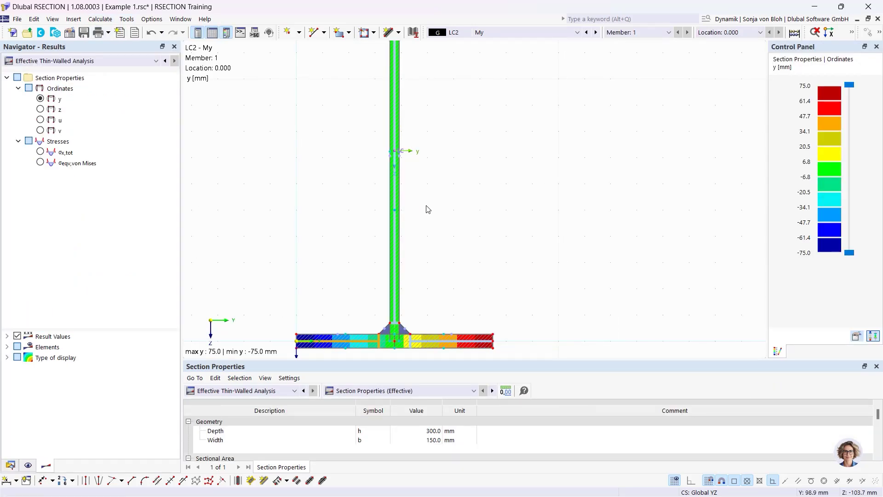
scroll(426, 207, down, 3)
middle_drag(393, 158, 385, 184)
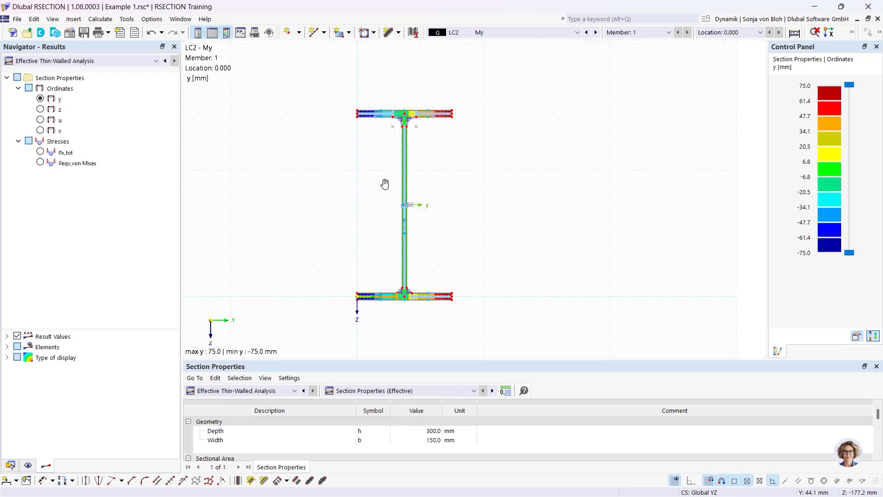
Step: Compare the available results of the Thin-Walled and Effective Thin-Walled Analysis, and set the graphical results to Thin-Walled Analysis
click(68, 62)
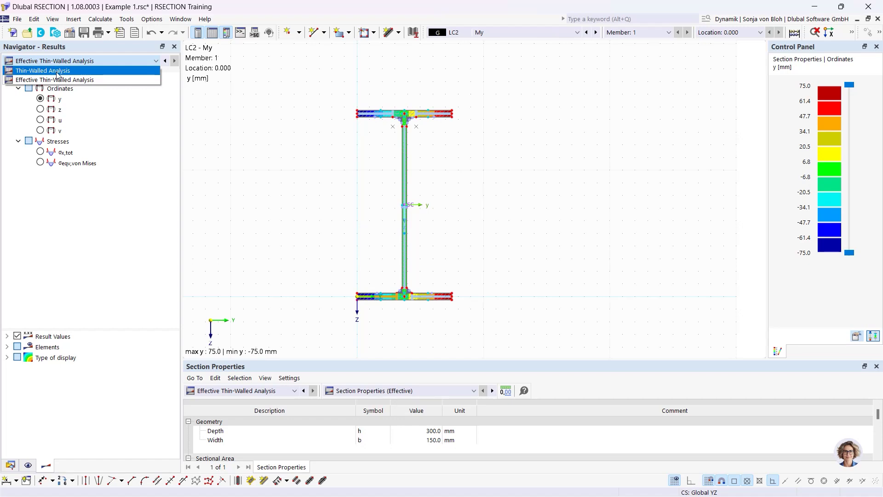
click(56, 73)
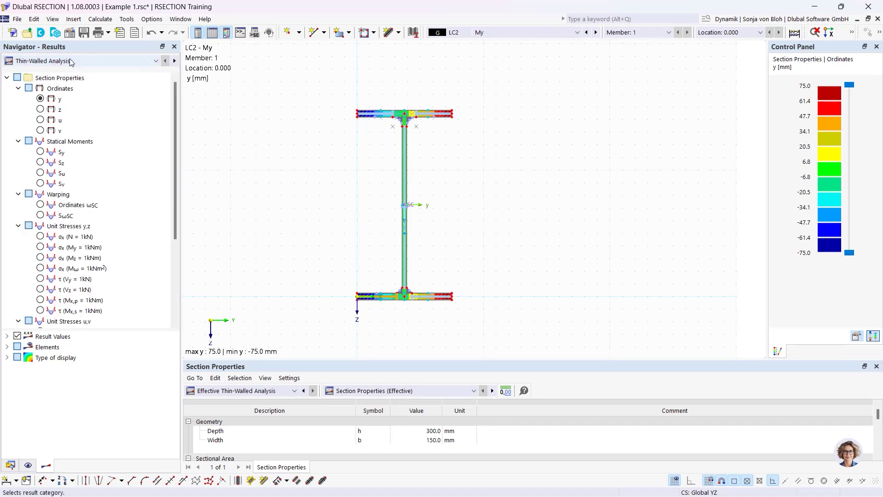
click(68, 62)
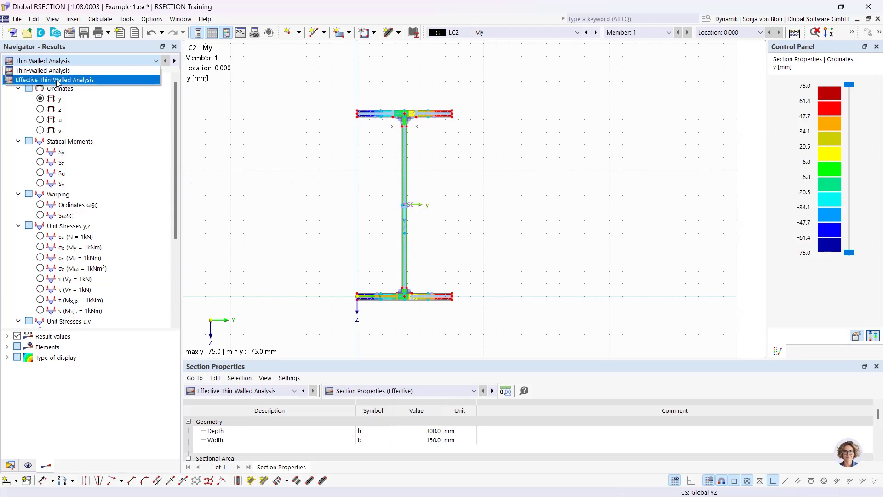
click(58, 80)
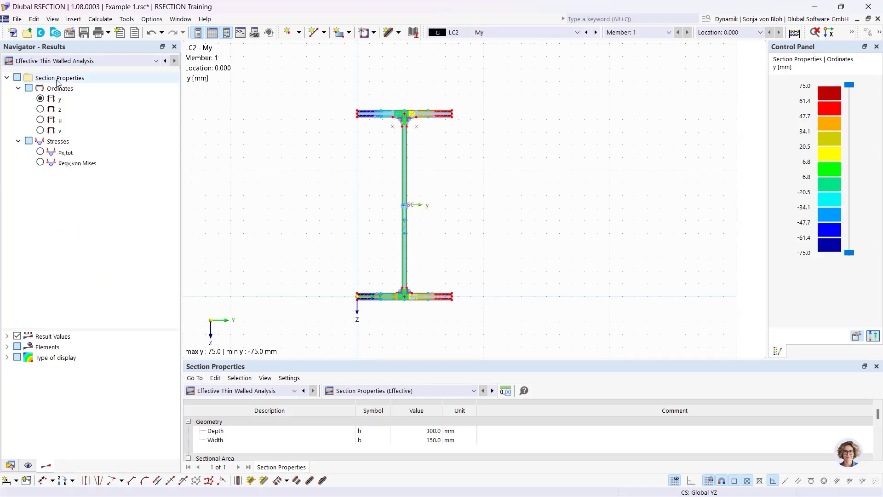
click(74, 61)
click(75, 70)
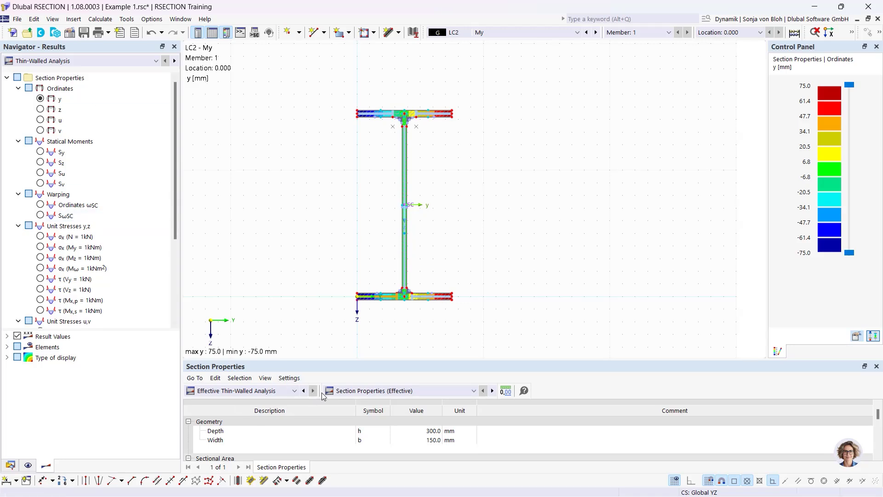
Step: Switch the results table to Thin-Walled Analysis and narrow the results navigator slightly
click(294, 390)
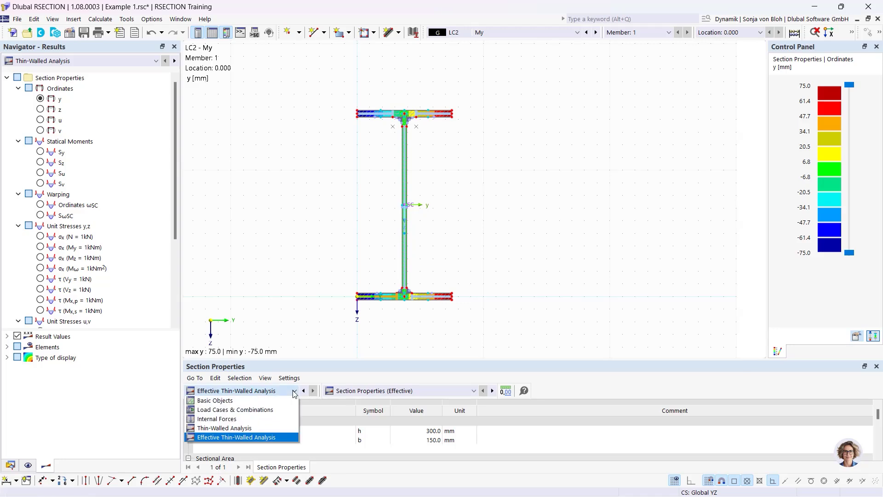
click(246, 428)
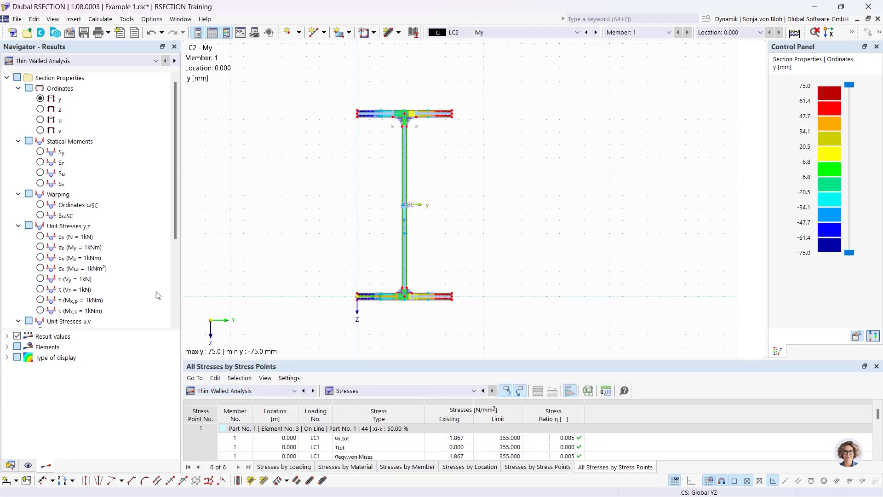
drag(183, 276, 162, 270)
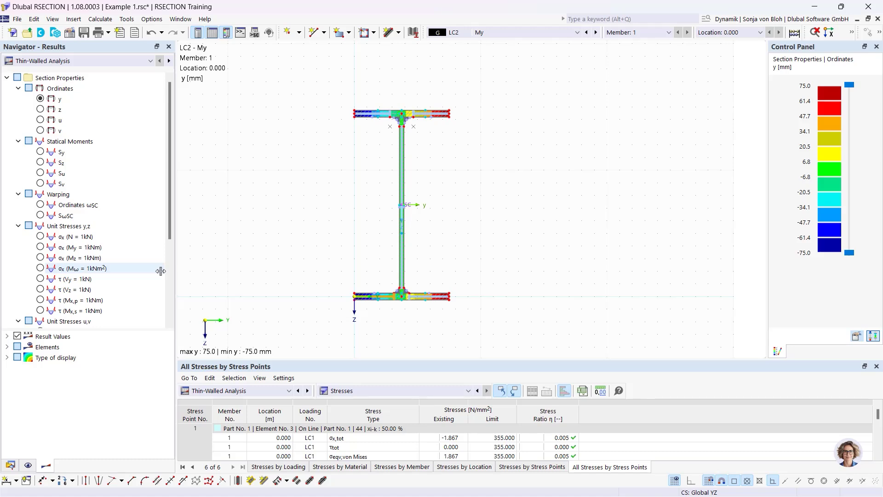
Step: Display the total normal stress σx,tot on the section for load case LC1
click(578, 33)
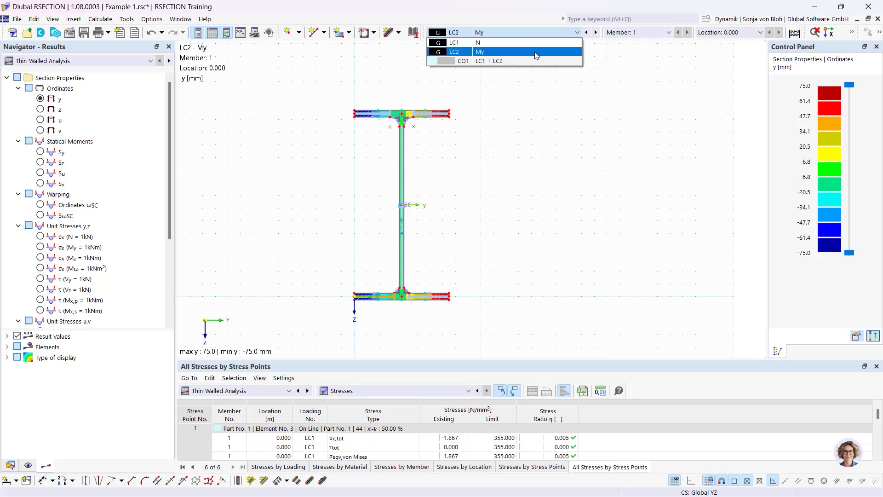
click(481, 44)
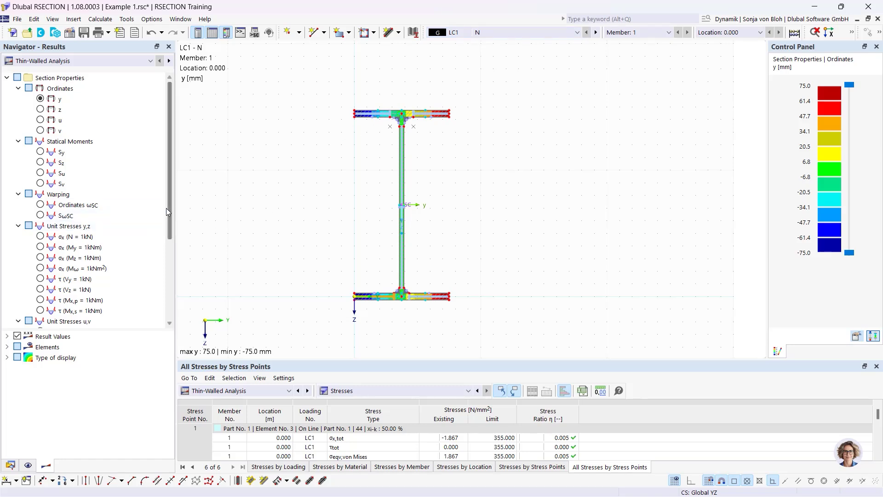
drag(169, 209, 169, 287)
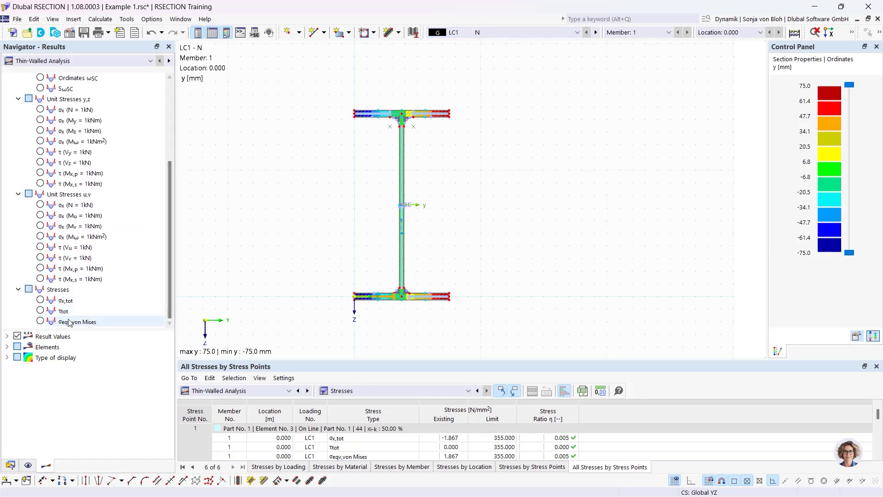
click(40, 300)
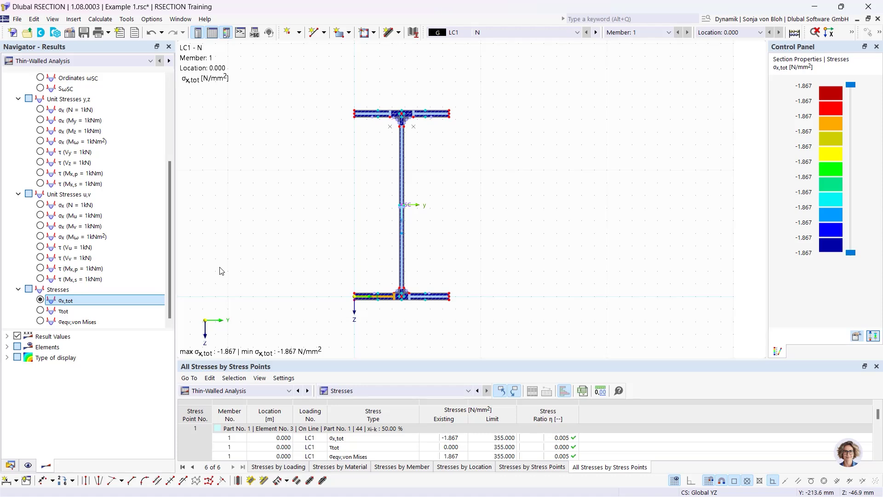
Step: Set the results' type of display to Off and select stress point 100 in the web to find its table rows
click(6, 357)
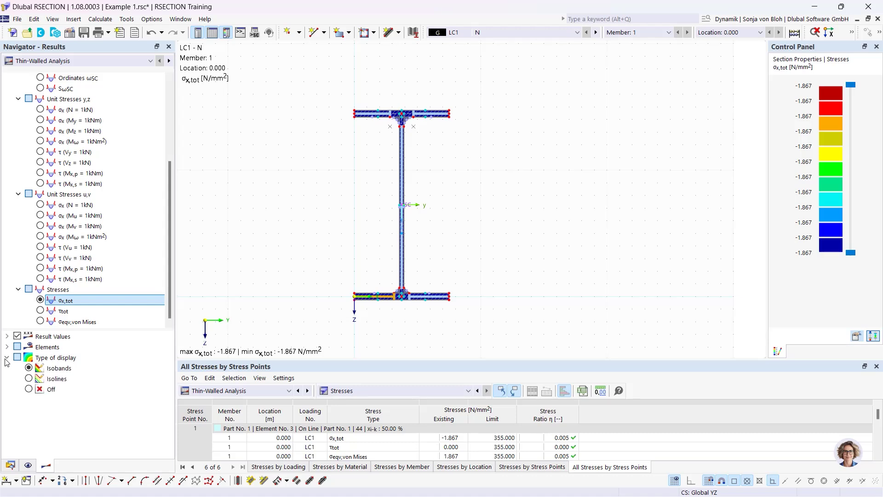
click(29, 389)
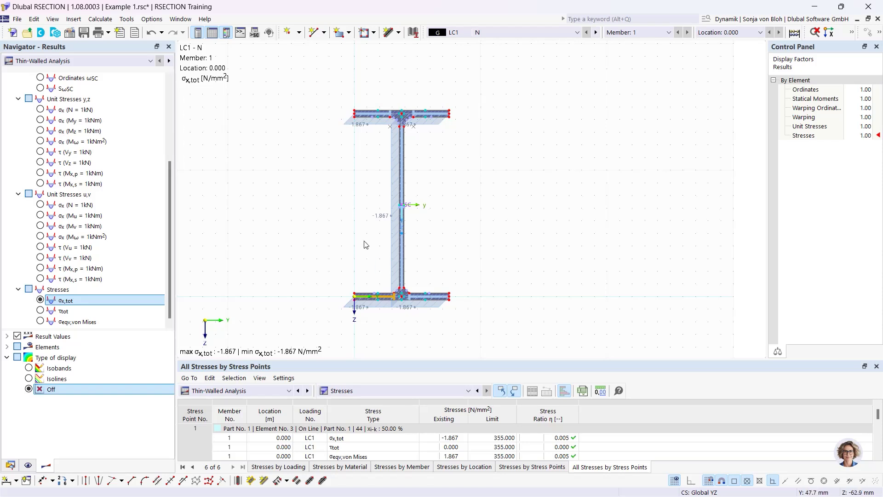
click(401, 233)
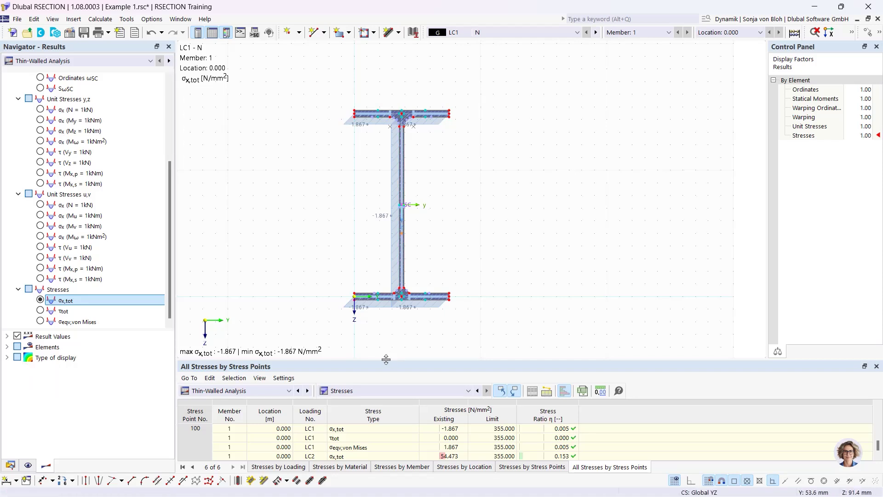
Step: Enlarge the results table and examine the existing σx,tot stress of stress point 100 for load case LC2
drag(387, 361, 392, 279)
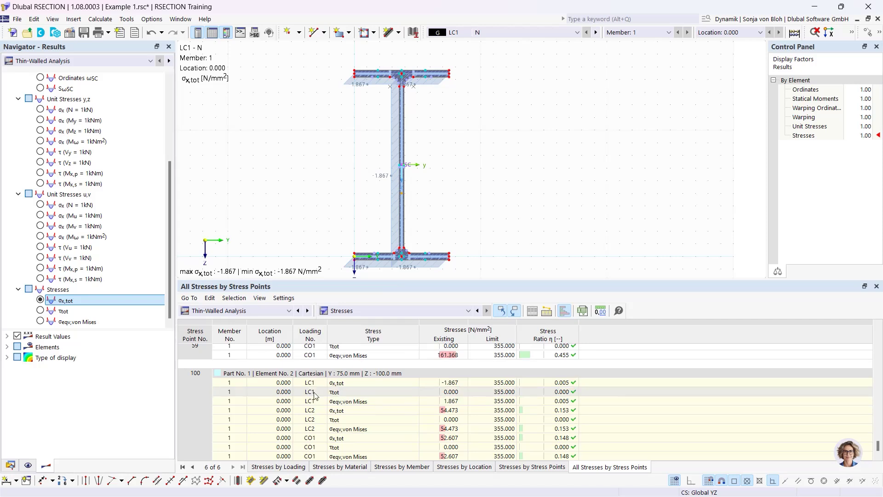
click(448, 410)
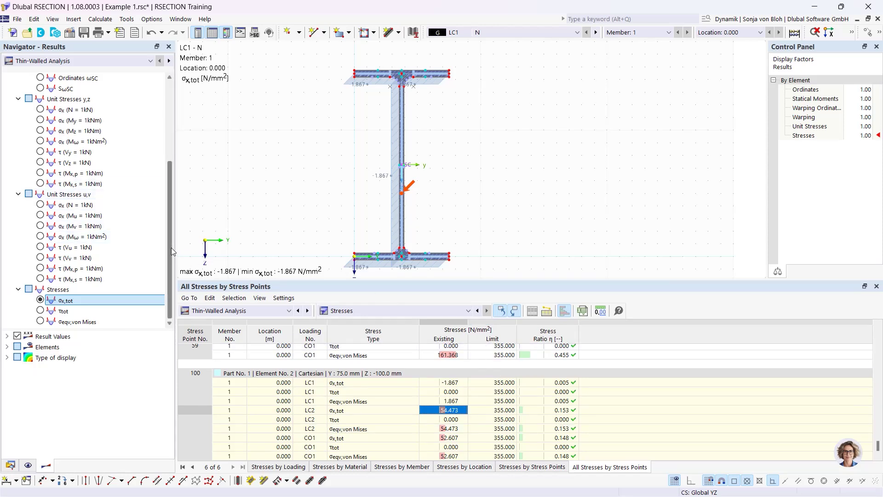
Step: Display the statical moments Sy and Sz on the section one after the other, and list the Statical Moments and Warping table
drag(171, 247, 173, 143)
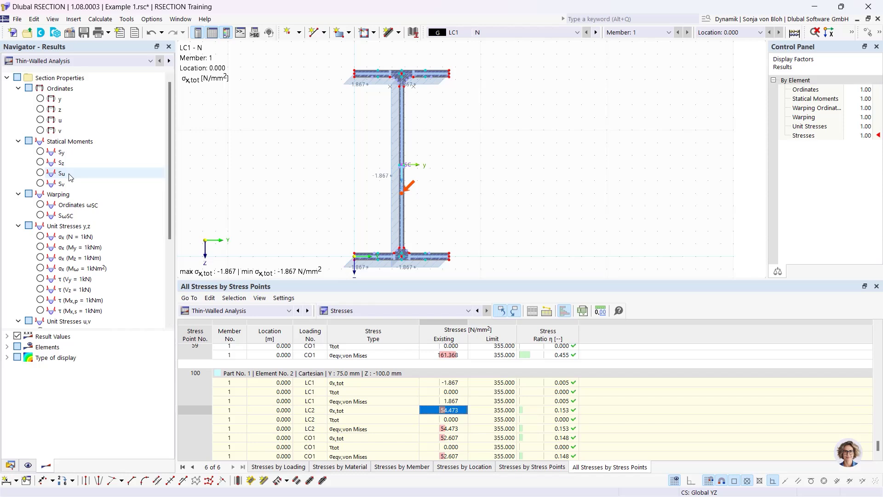
click(41, 151)
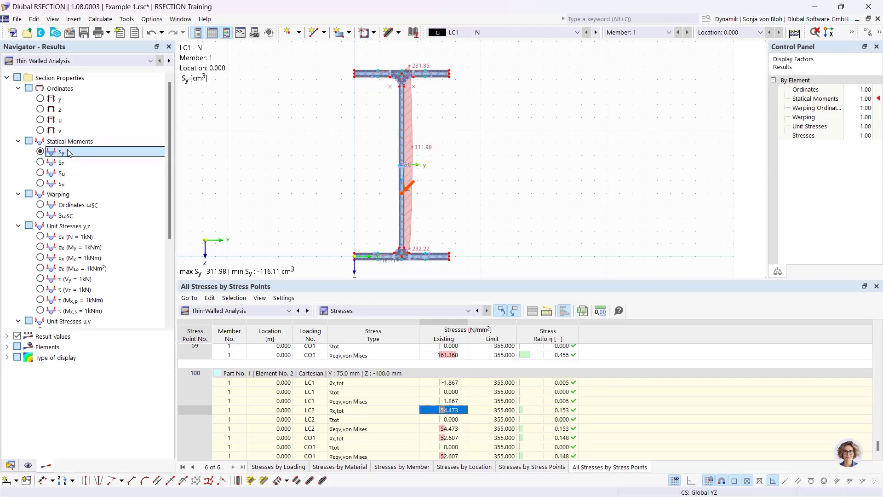
click(41, 162)
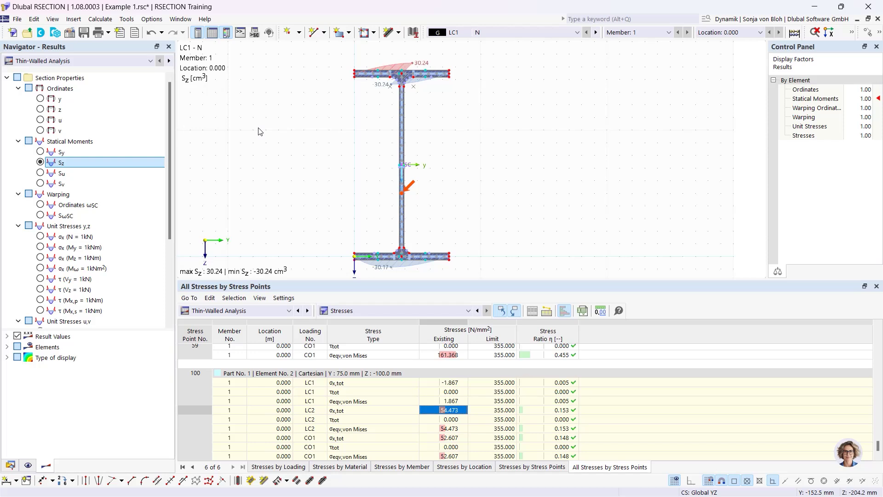
click(421, 310)
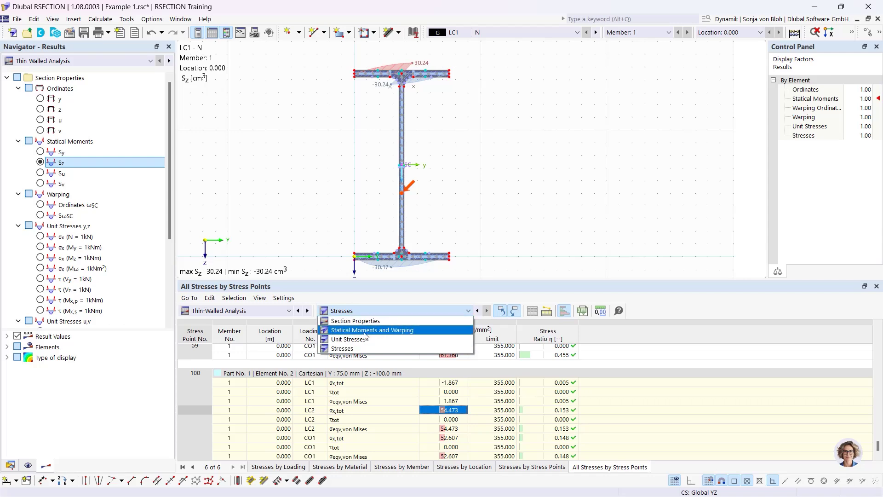
click(389, 331)
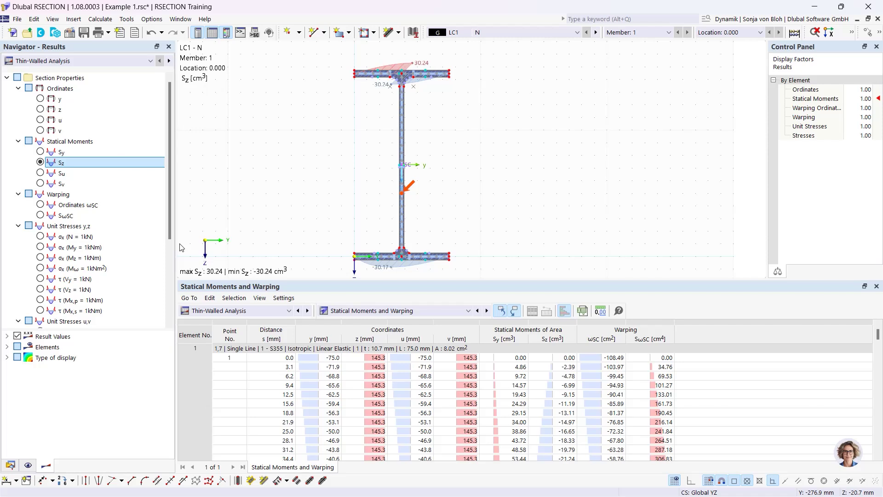
Step: Switch the graphical results to Effective Thin-Walled Analysis and display the total normal stress σx,tot on the section
click(95, 62)
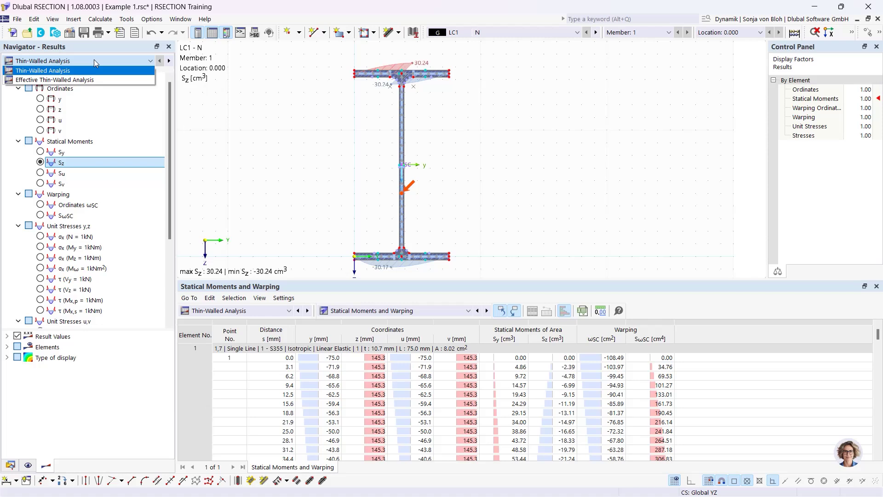
click(46, 79)
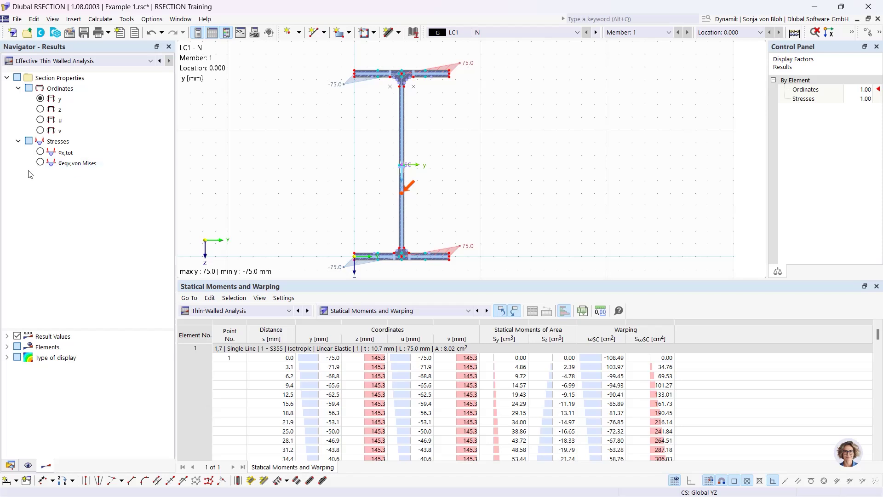
click(40, 151)
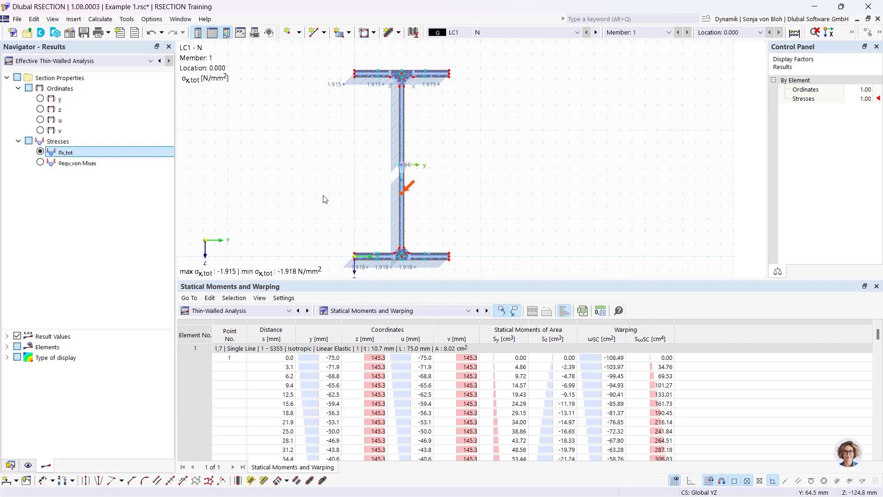
Step: Compare the section properties of the Effective Thin-Walled and Thin-Walled Analysis in the table, finishing on the effective sectional area
click(276, 310)
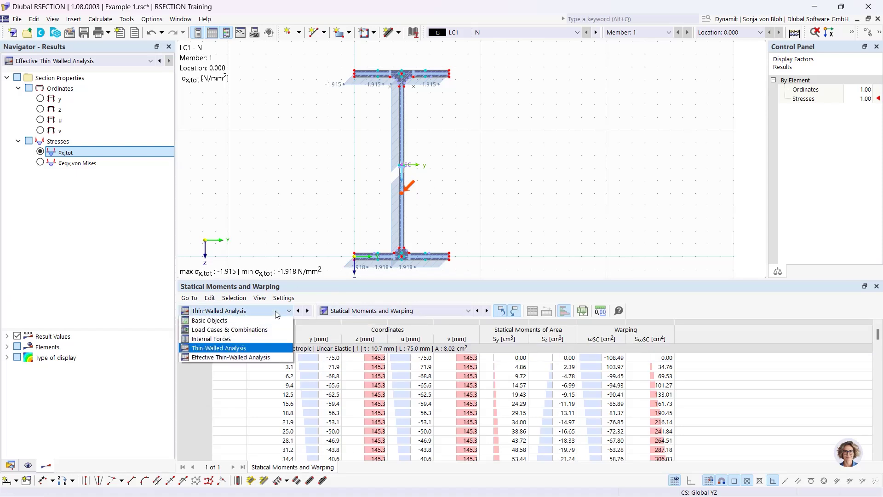
click(246, 357)
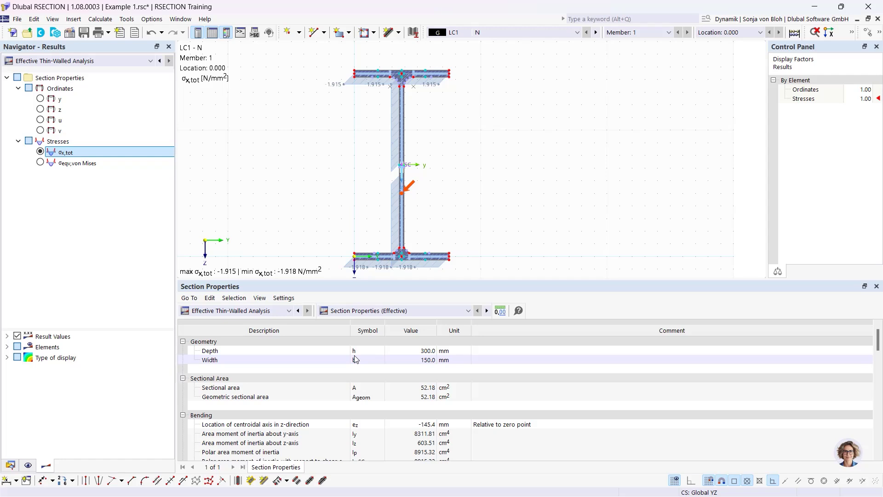
click(289, 310)
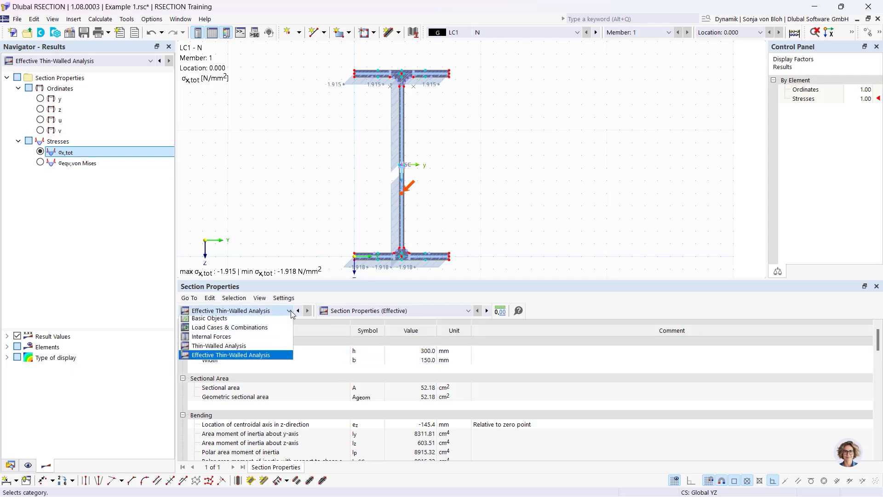
click(244, 350)
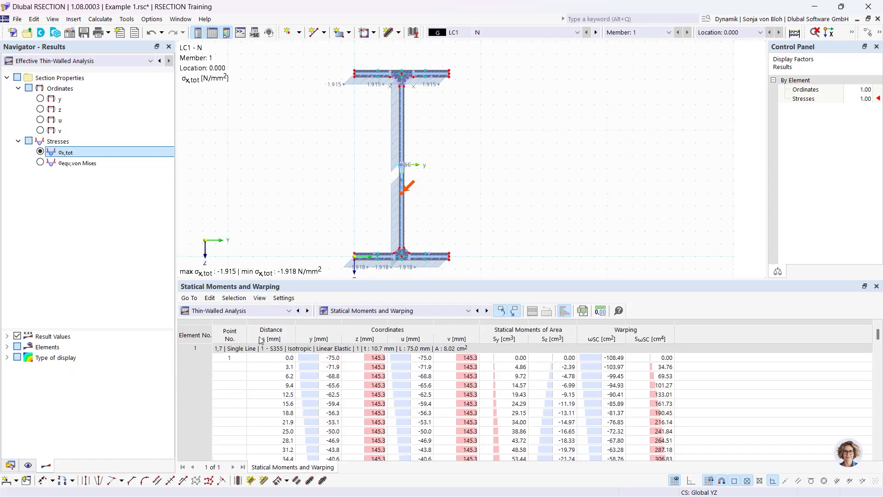
click(386, 311)
click(387, 322)
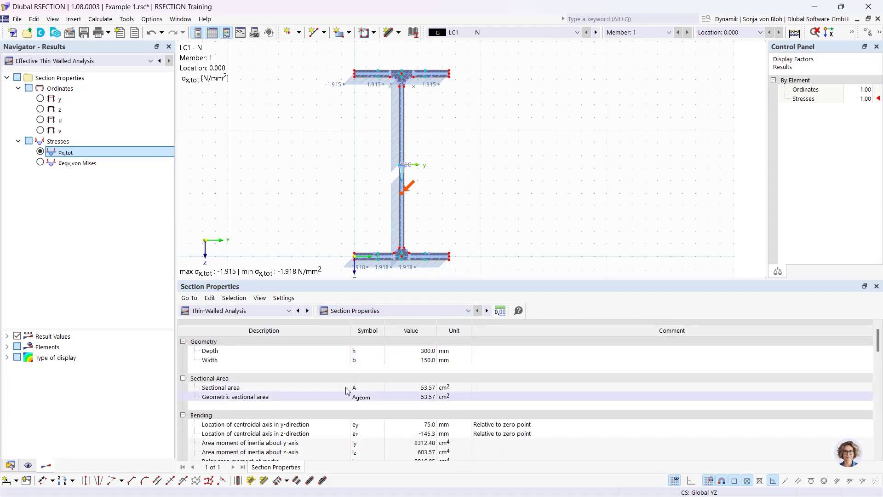
click(381, 311)
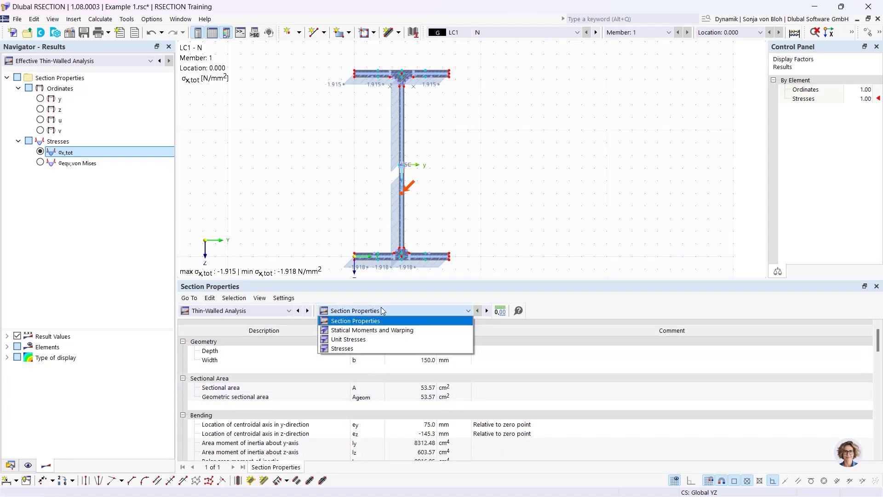
click(269, 311)
click(240, 356)
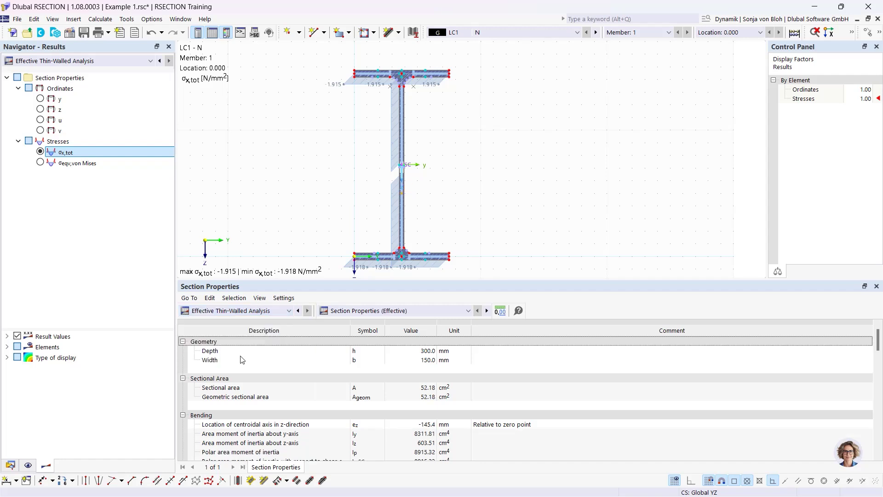
click(399, 392)
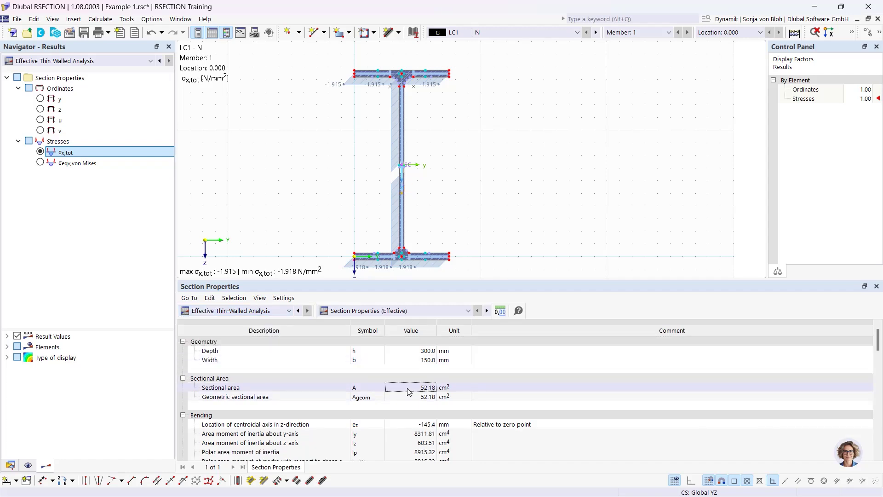
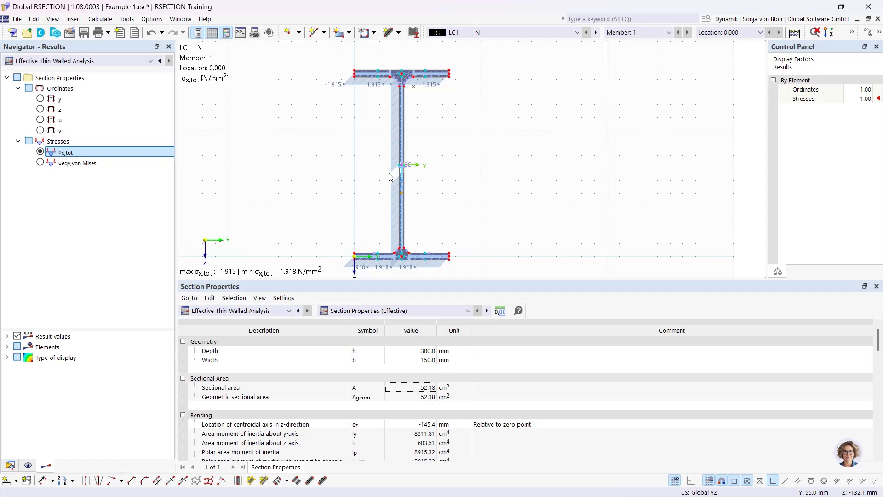
Step: Show the Section Classification acc. to EN 1993-1-1 and examine the classification of the web subpanel in an enlarged table
drag(350, 282, 350, 326)
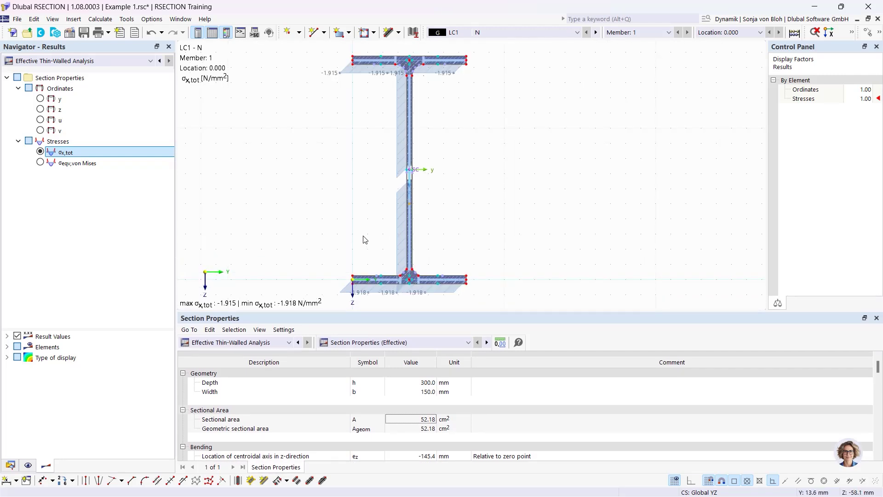
click(413, 342)
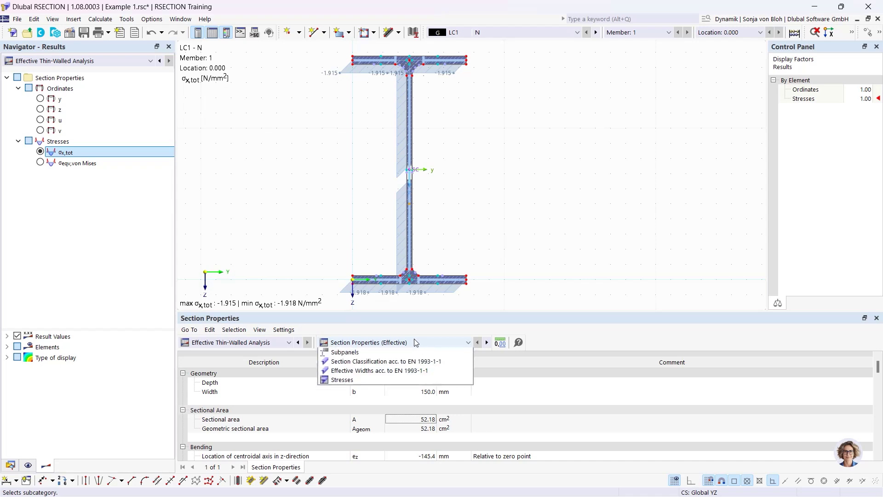
click(394, 373)
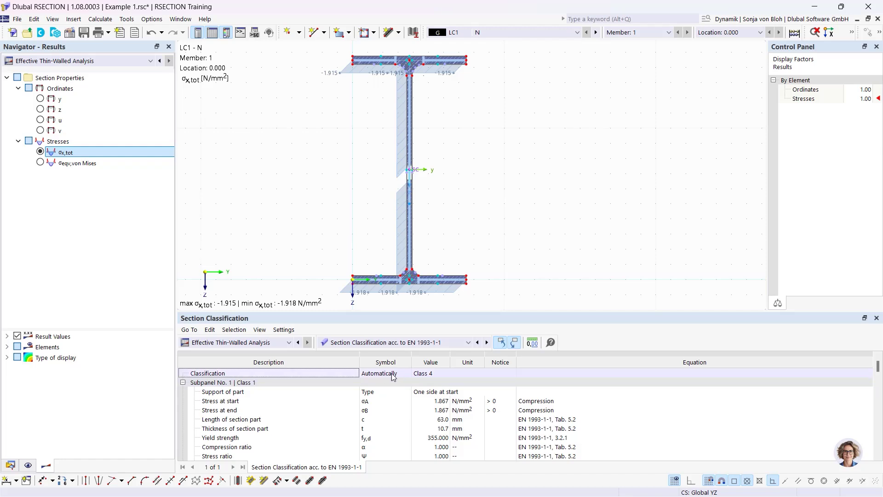
click(390, 375)
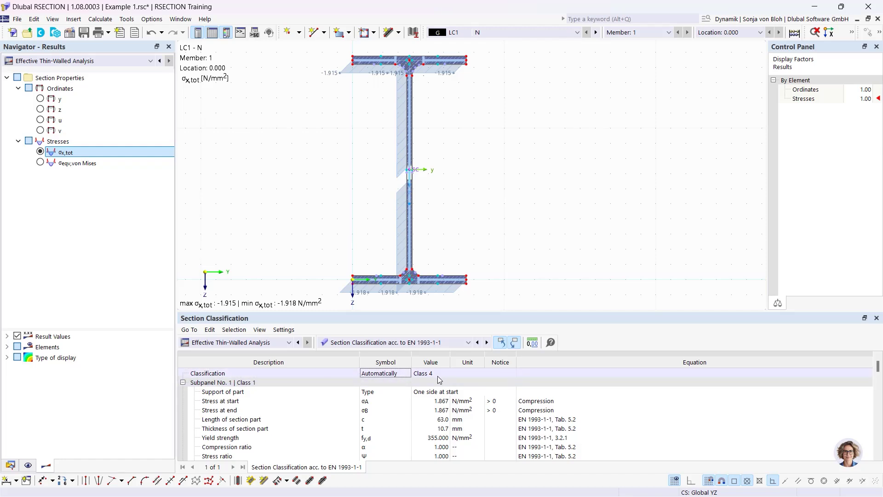
click(411, 170)
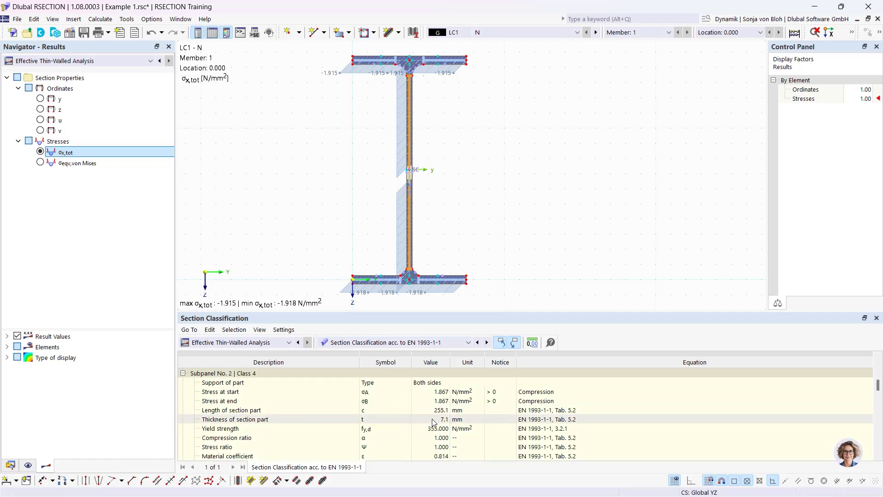
drag(401, 310, 401, 204)
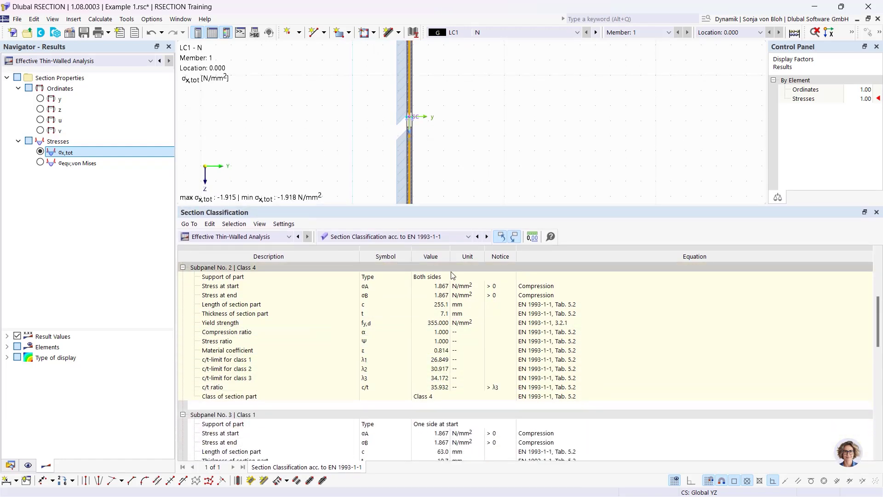
Step: Switch the table to Effective Widths acc. to EN 1993-1-1 and examine the values of the web subpanel
click(465, 237)
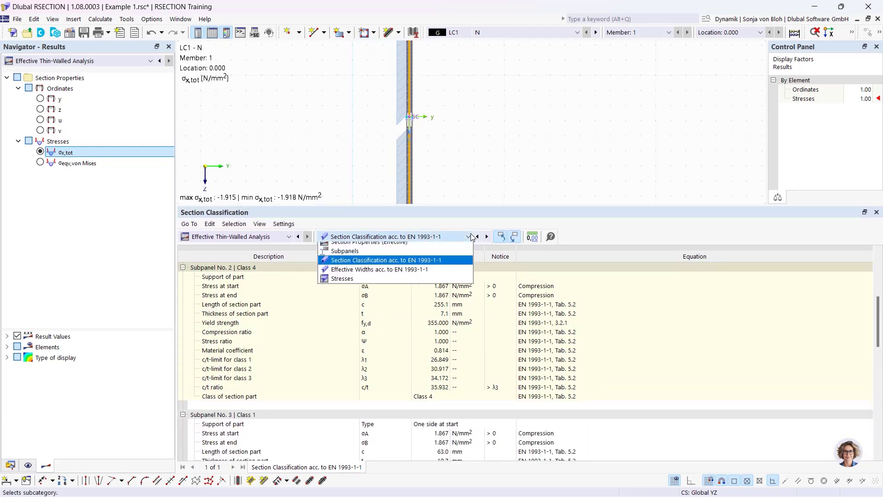
click(407, 275)
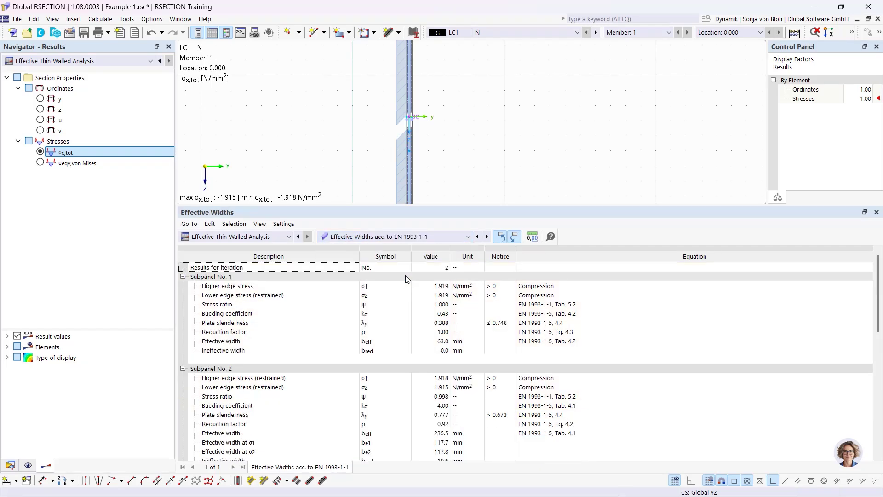
click(409, 167)
scroll(373, 390, down, 3)
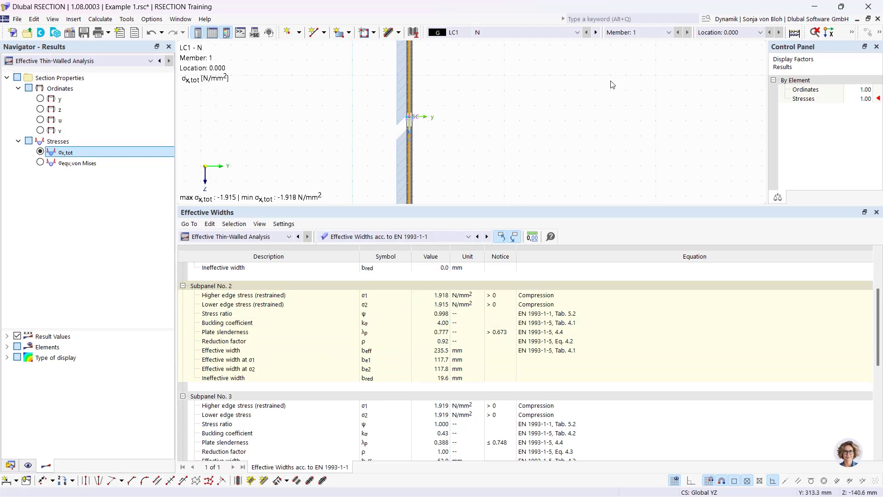
Step: Change the loading to LC2 and review the effective widths of its subpanels
click(576, 32)
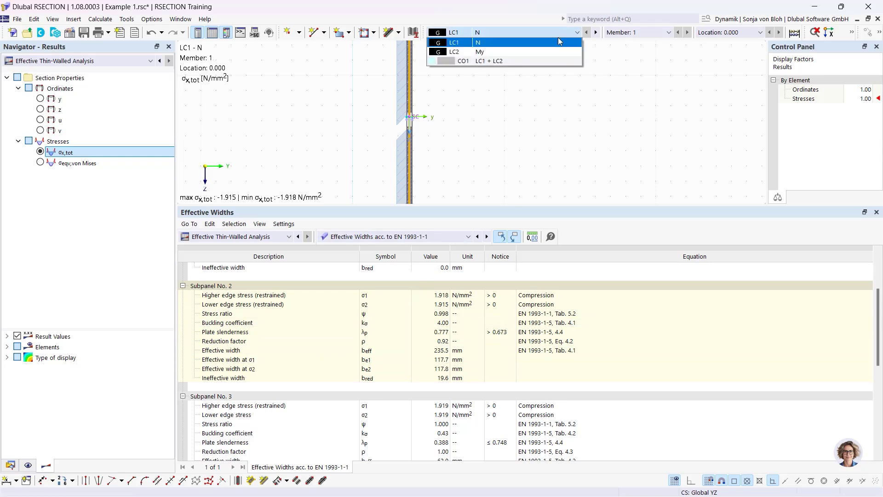
click(557, 52)
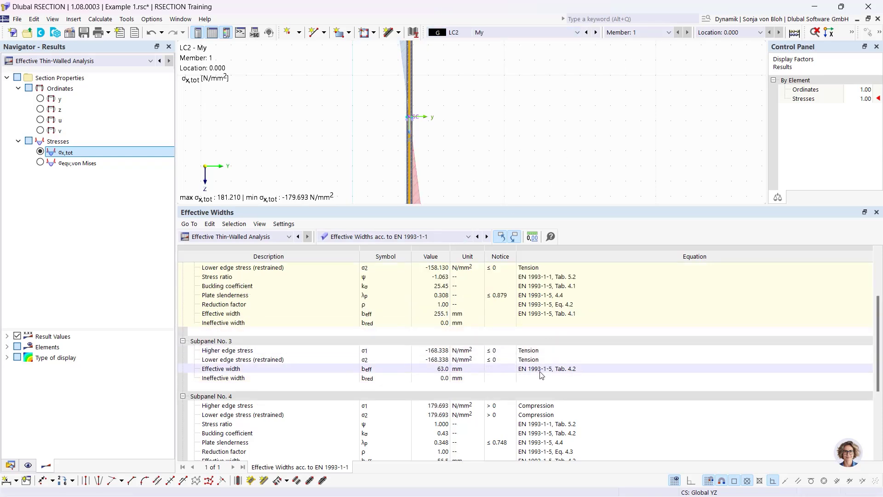
scroll(541, 375, up, 3)
Step: Review the Section Classification acc. to EN 1993-1-1 for LC2 with the whole section in view, and for load combination CO1
click(468, 237)
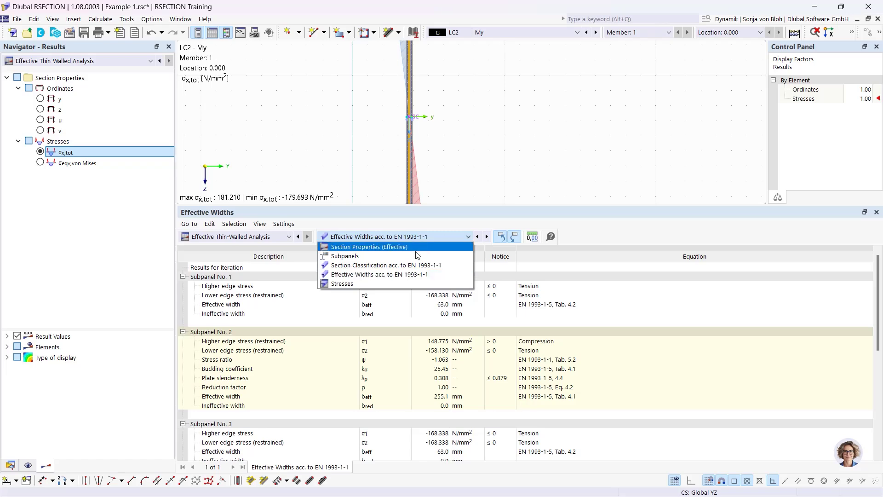
click(387, 264)
scroll(402, 337, up, 5)
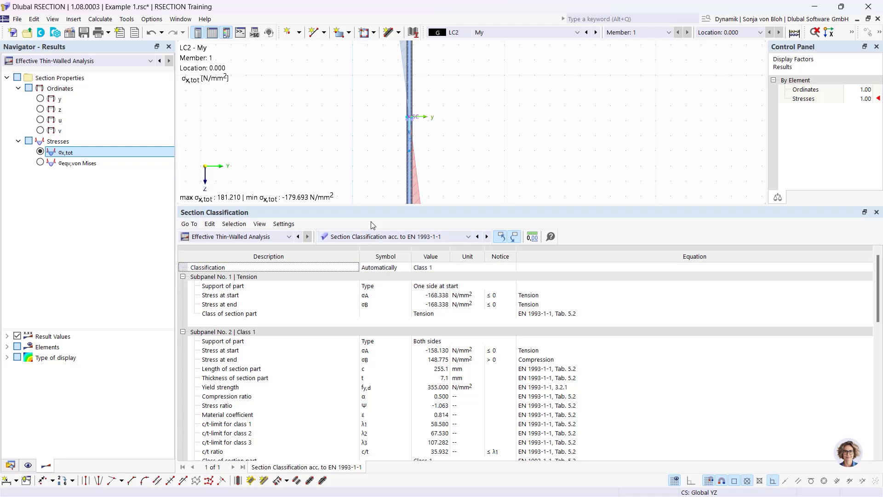
scroll(349, 164, down, 2)
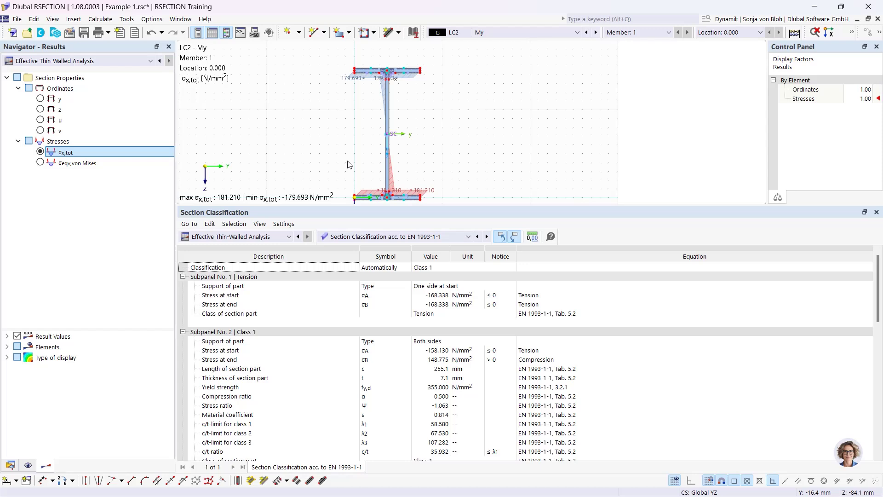
click(499, 32)
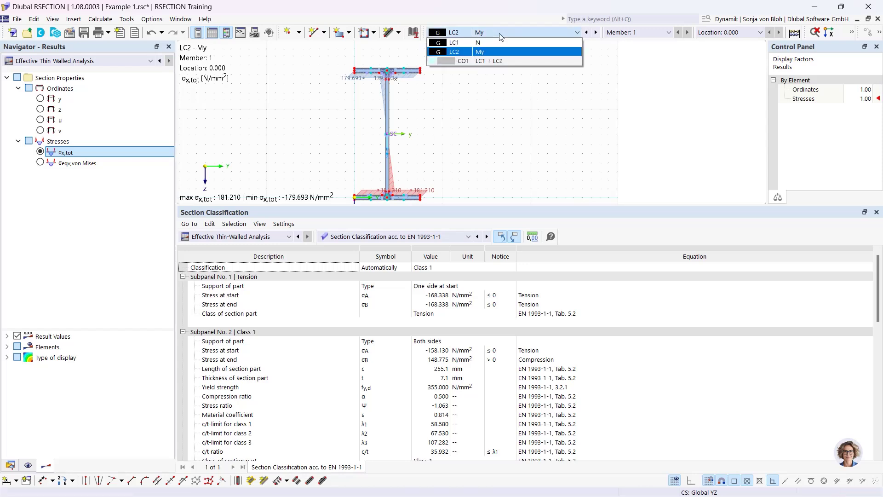
click(484, 62)
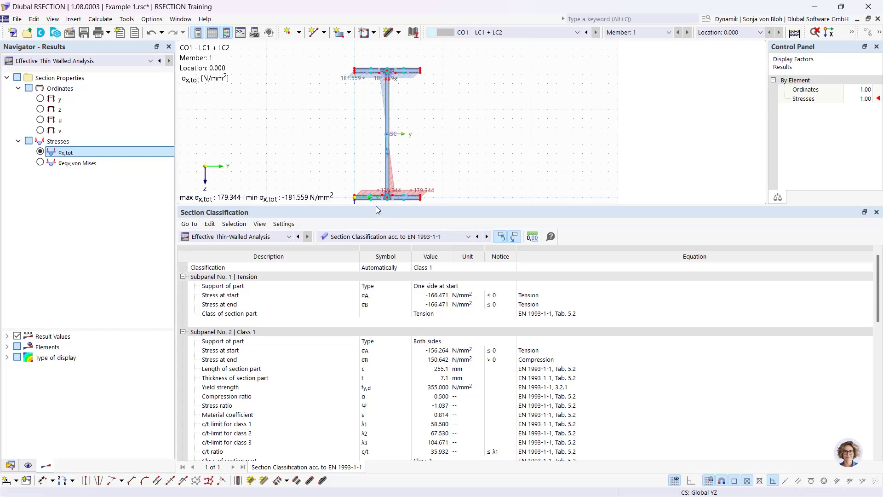
drag(376, 205, 368, 285)
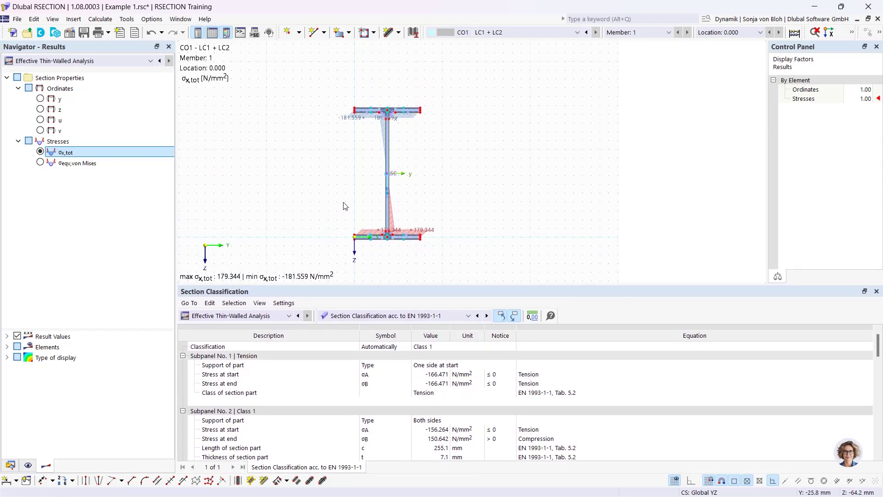
scroll(345, 205, up, 2)
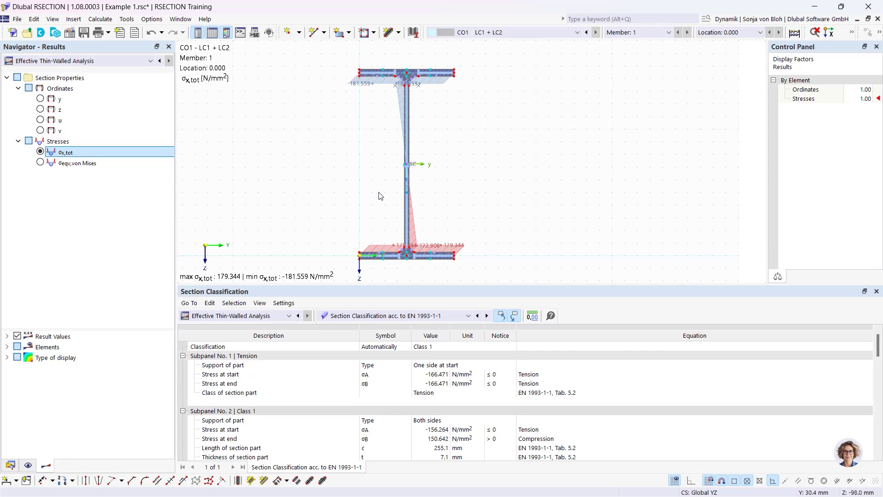
scroll(398, 210, up, 1)
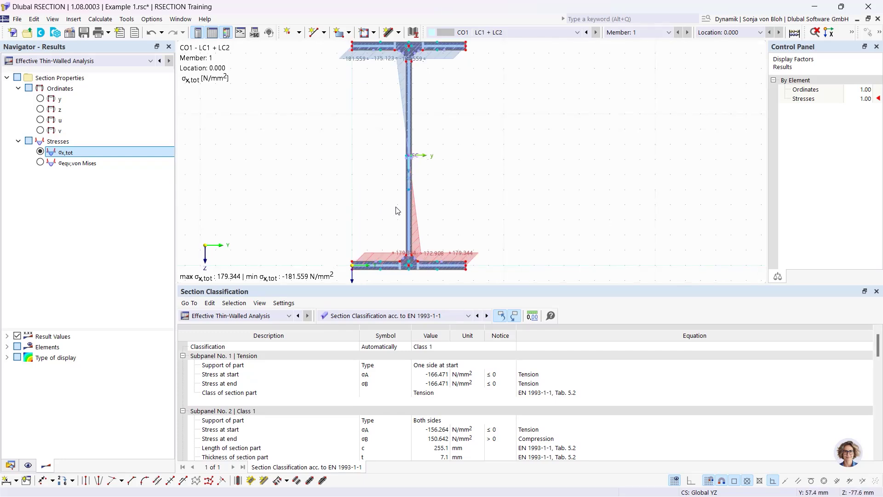
scroll(398, 210, up, 1)
scroll(397, 193, down, 3)
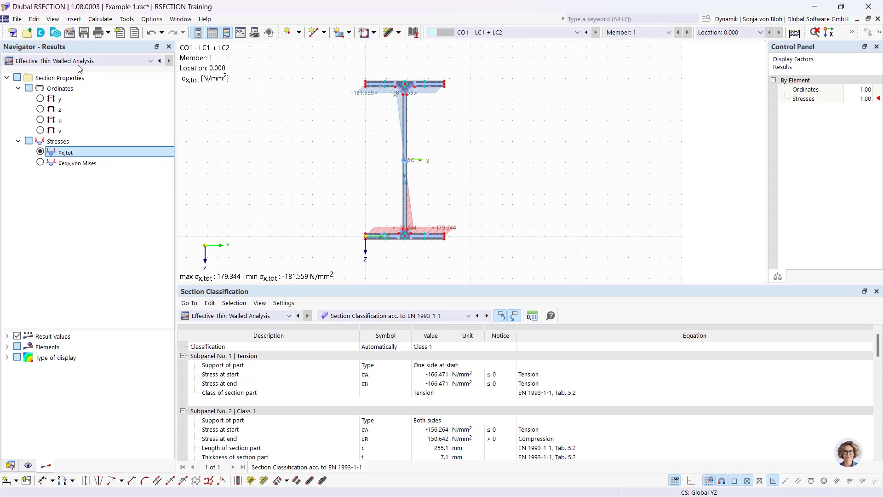
Step: Create a new model named Example 2 with Thin-Walled Analysis and the Effective / Steel / Aluminum section add-on to EN 1993-1-1 and EN 1993-1-5
click(18, 35)
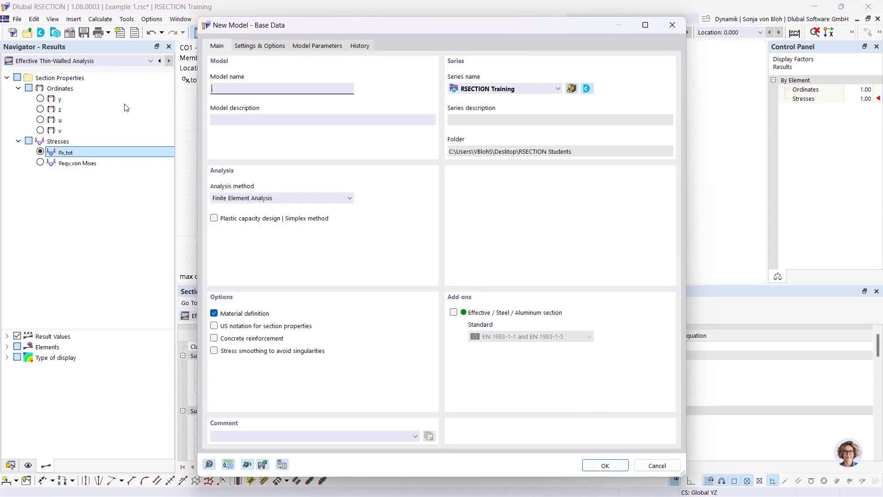
text(Example 2)
click(315, 198)
click(296, 217)
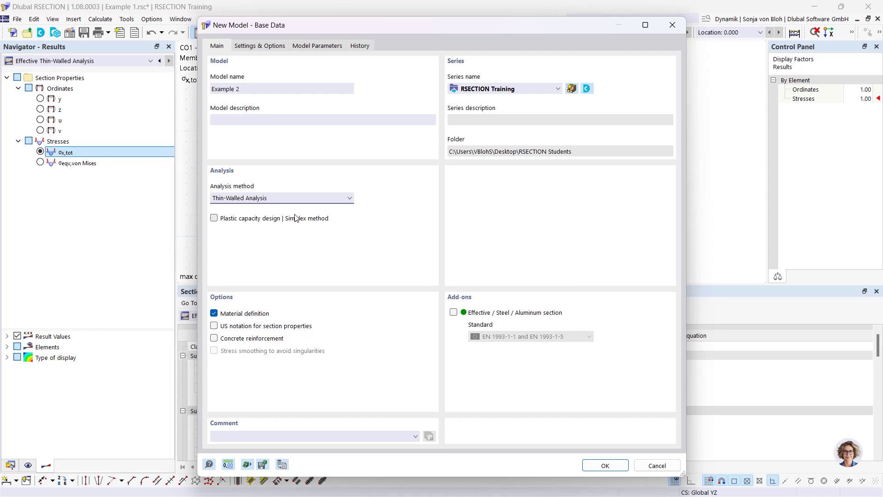
click(454, 312)
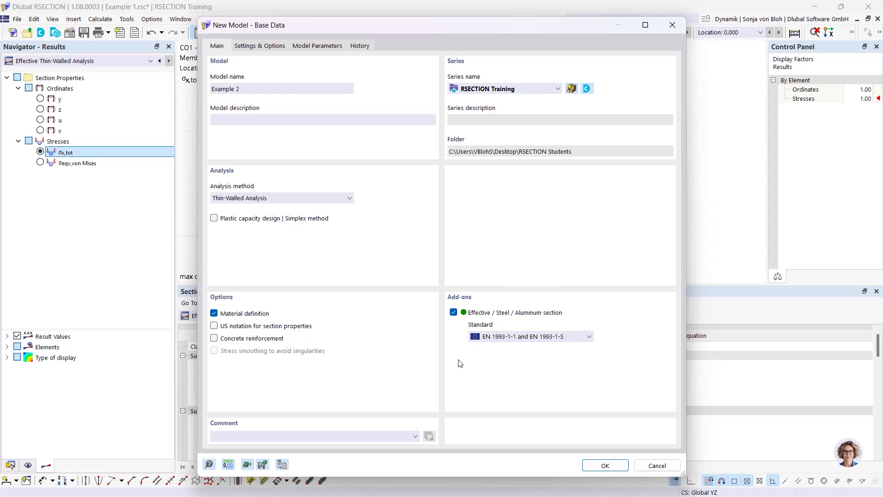
click(521, 339)
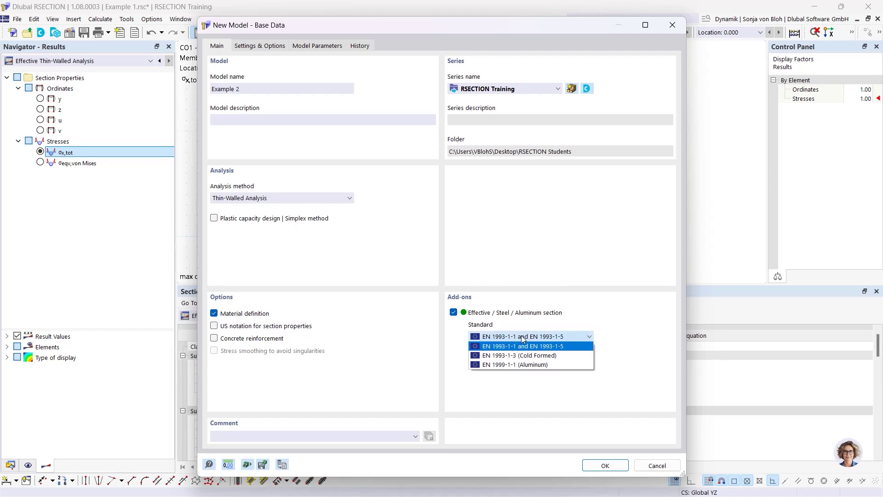
click(523, 340)
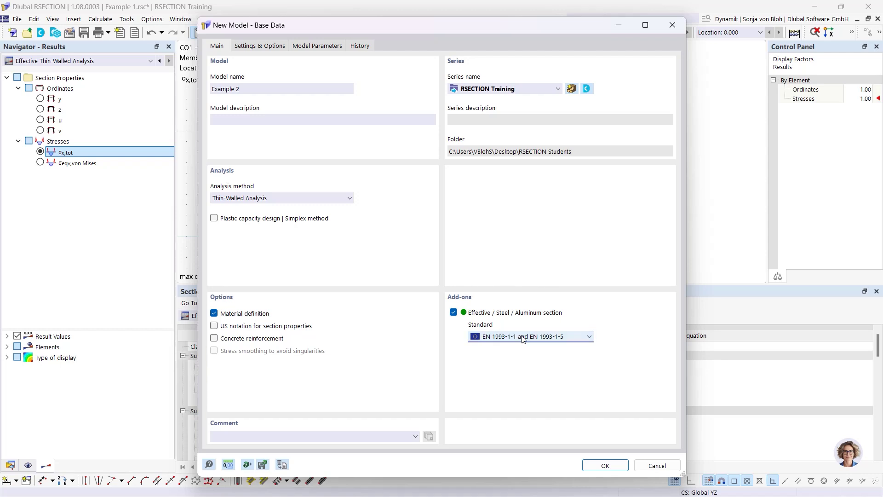
click(606, 466)
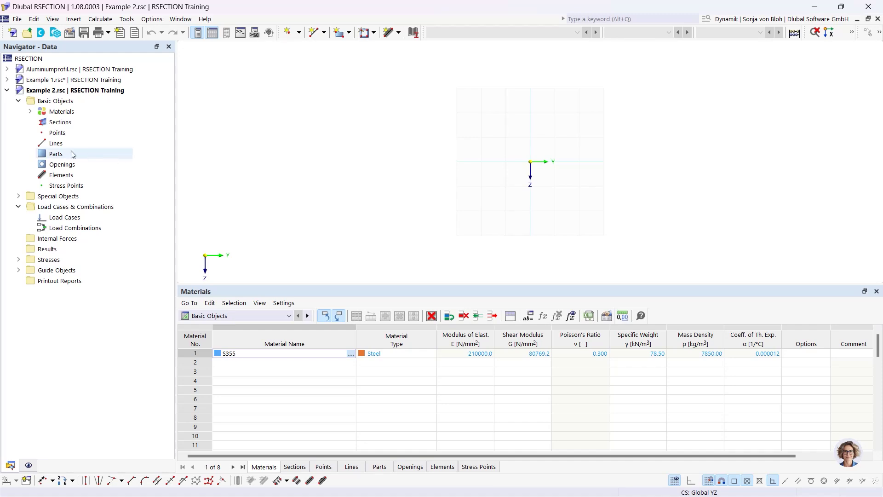
Step: Change the model's material to S235 steel of EN 1993-1-1:2005-05 from the material library
click(30, 111)
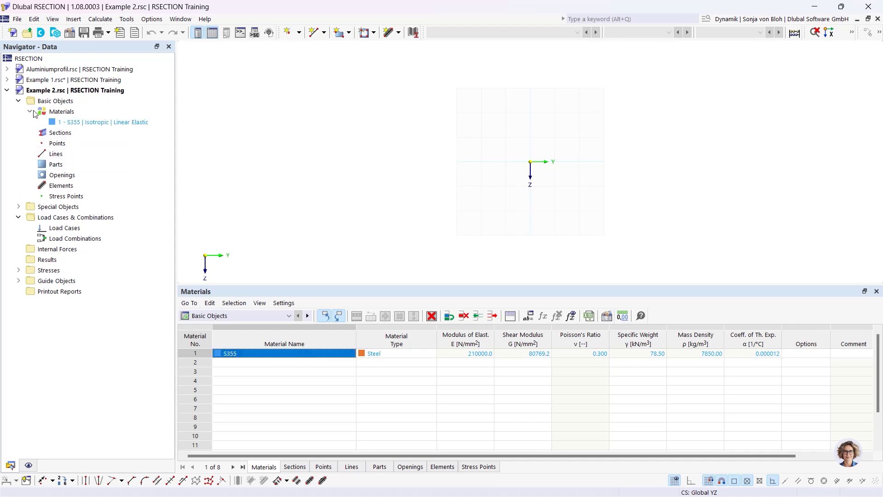
double_click(95, 122)
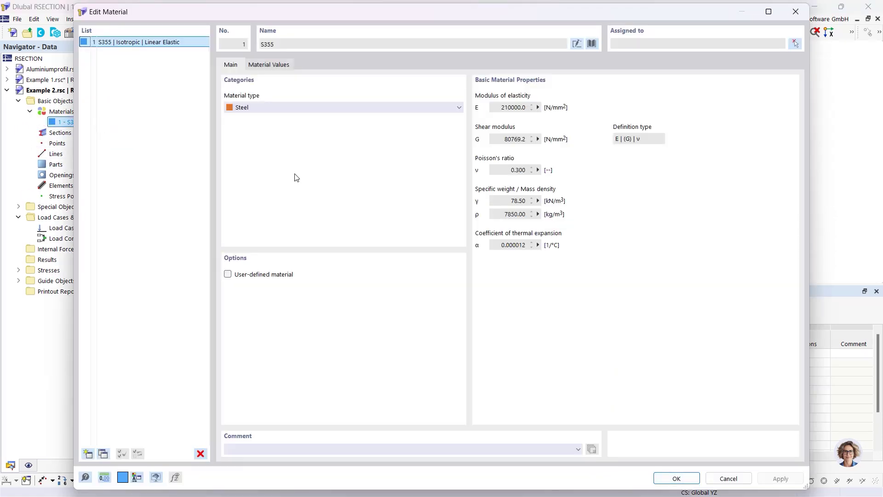
click(592, 45)
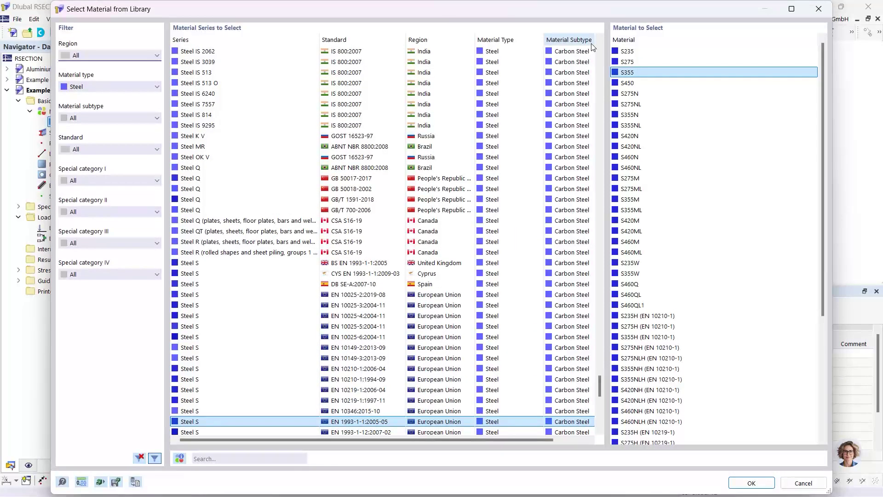
click(230, 458)
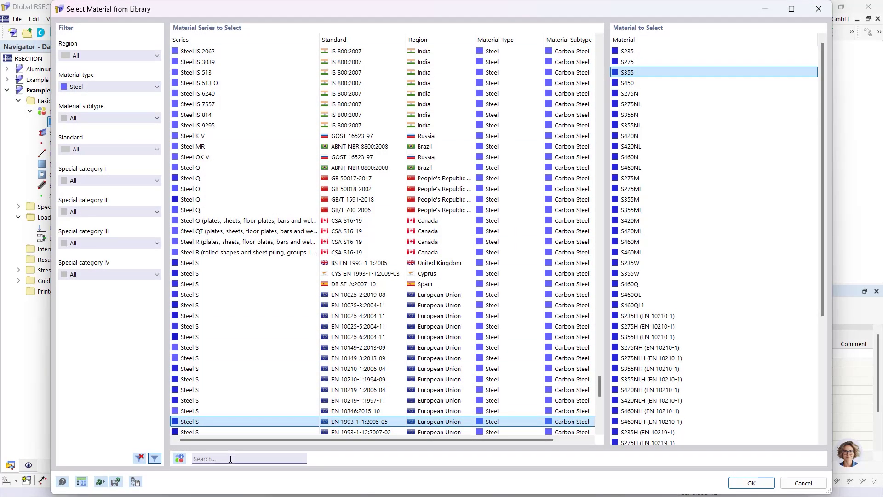
text(S23)
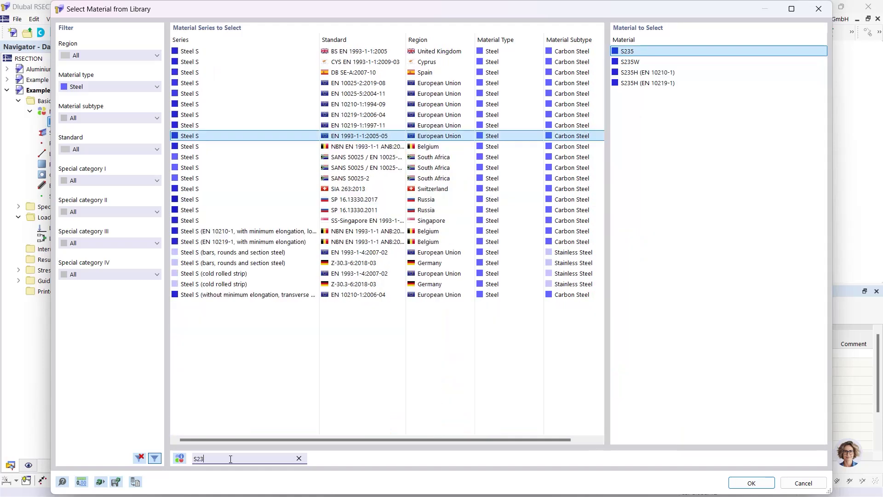
text(5)
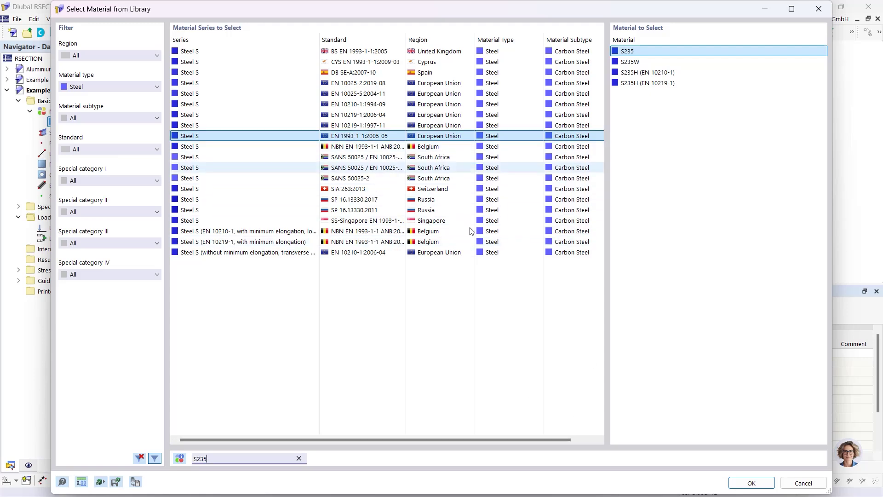
click(751, 483)
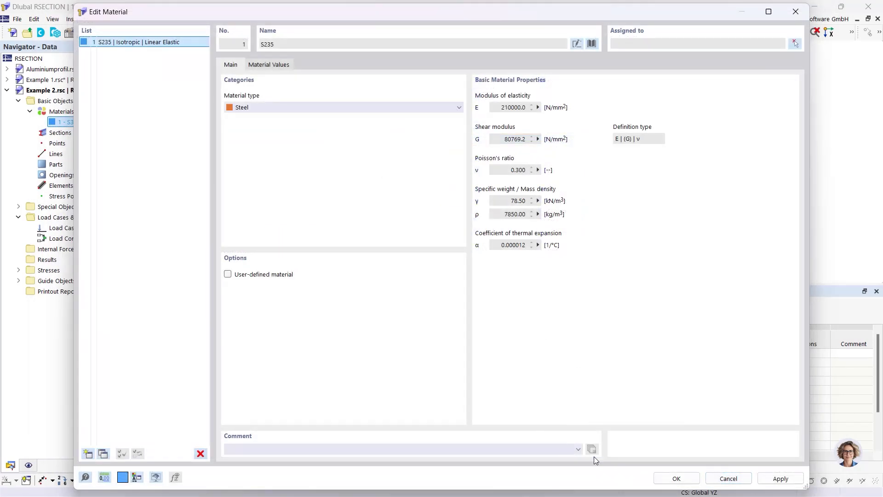
click(677, 478)
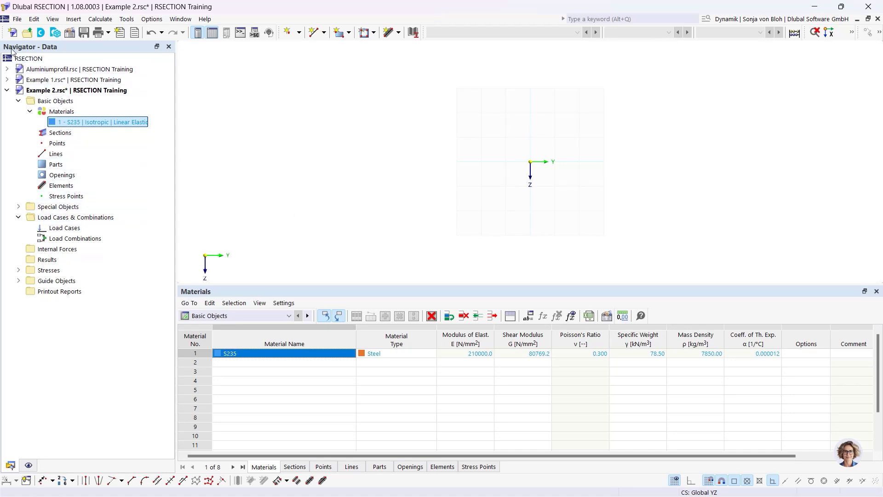
Step: Start a new section in the model and set its profile to IPEa 200
right_click(61, 133)
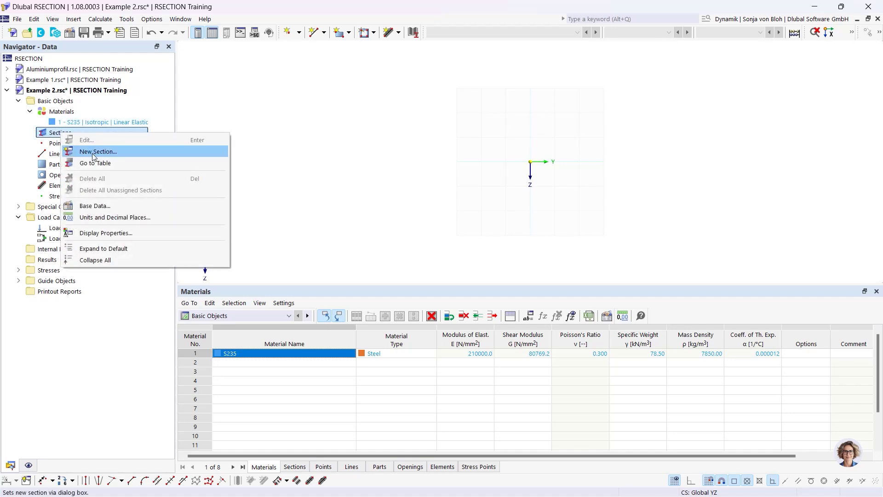
click(94, 153)
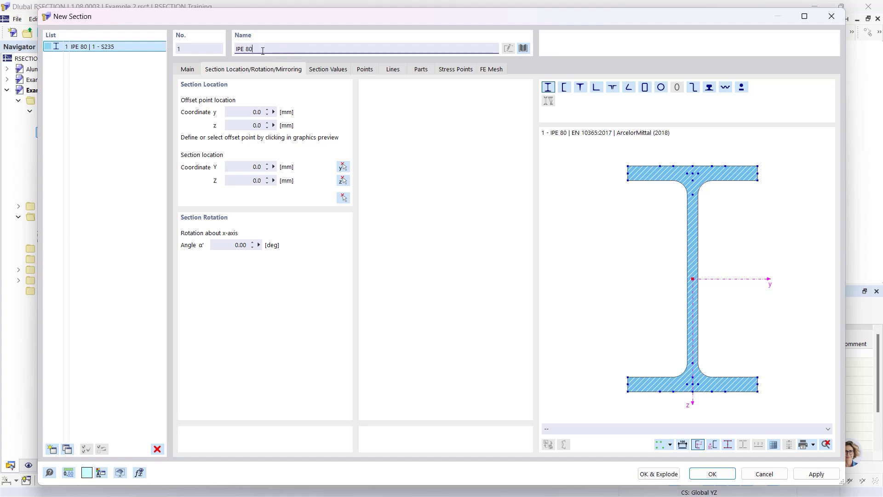
drag(262, 49, 248, 49)
text(200)
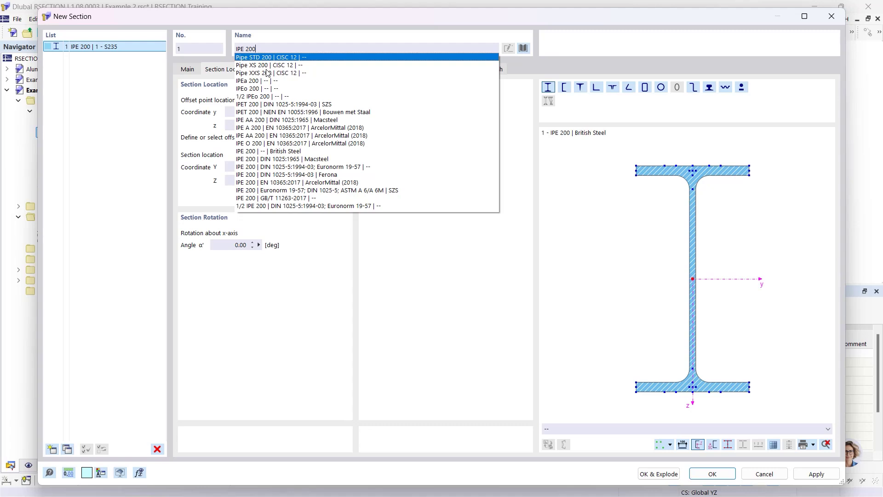
click(252, 81)
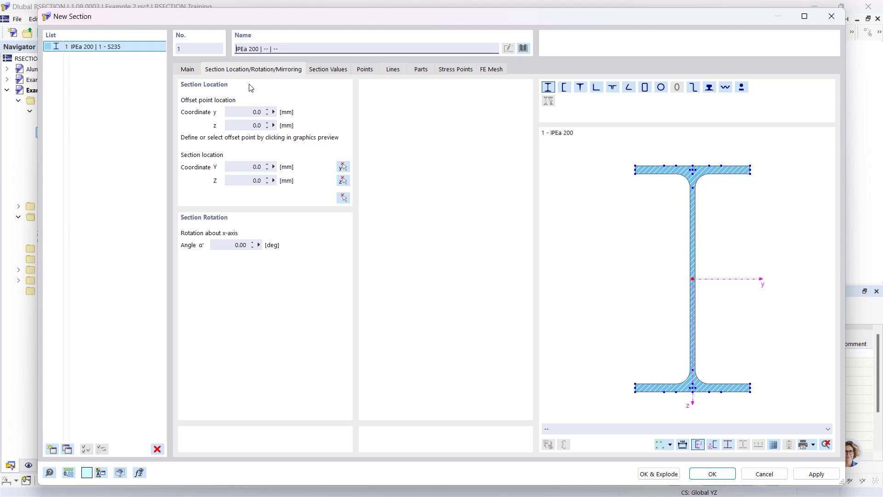
Step: Find the standardized angle L 200x150x12 in the section library and select the DIN EN 10056-1:1998-10 version
click(525, 49)
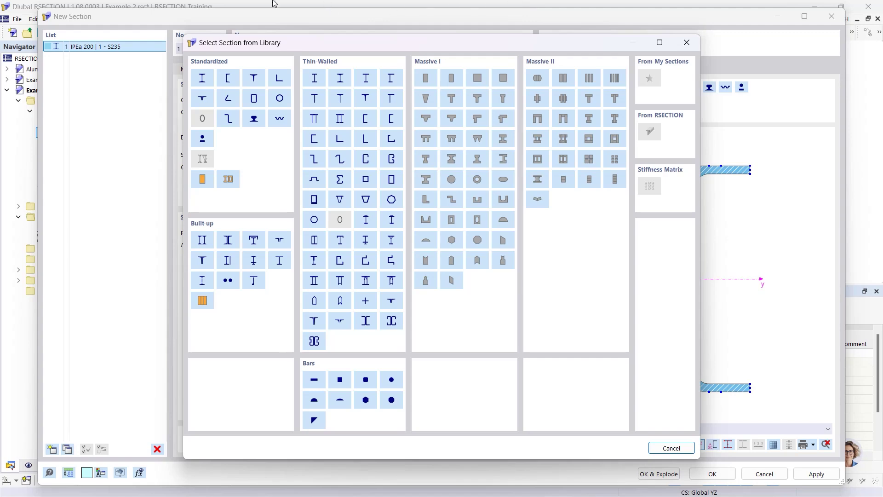
click(279, 86)
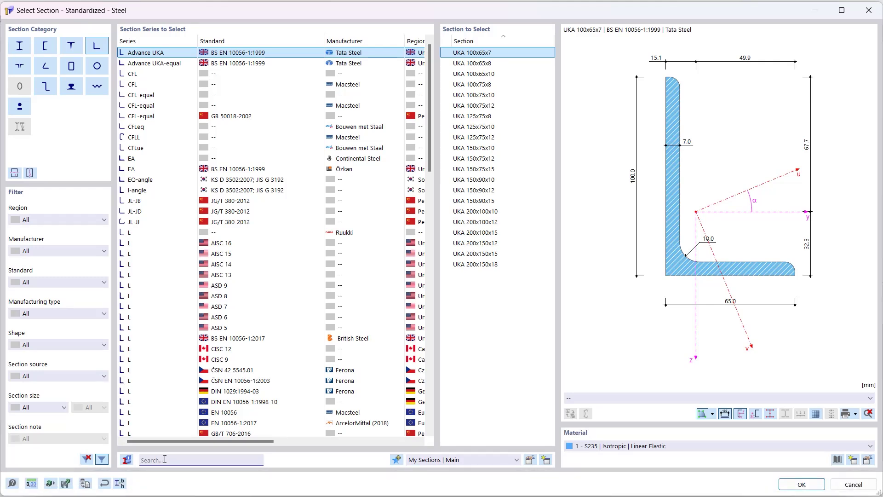
text(L 20)
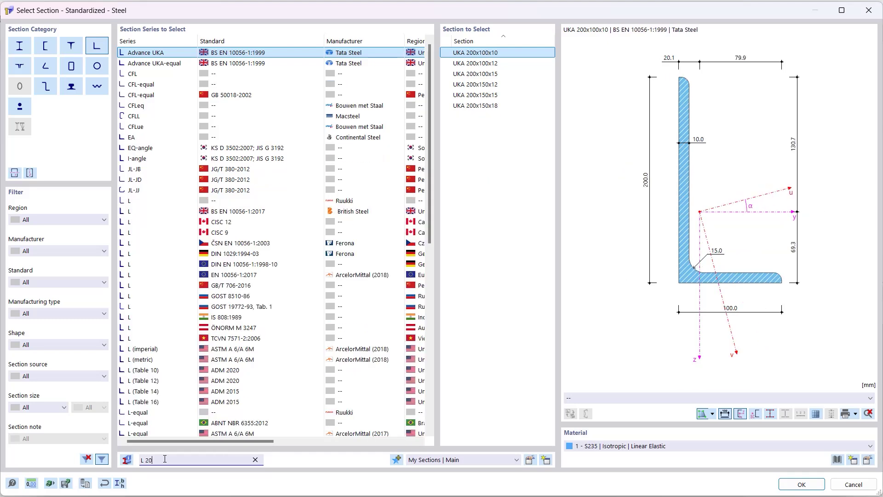
text(0x)
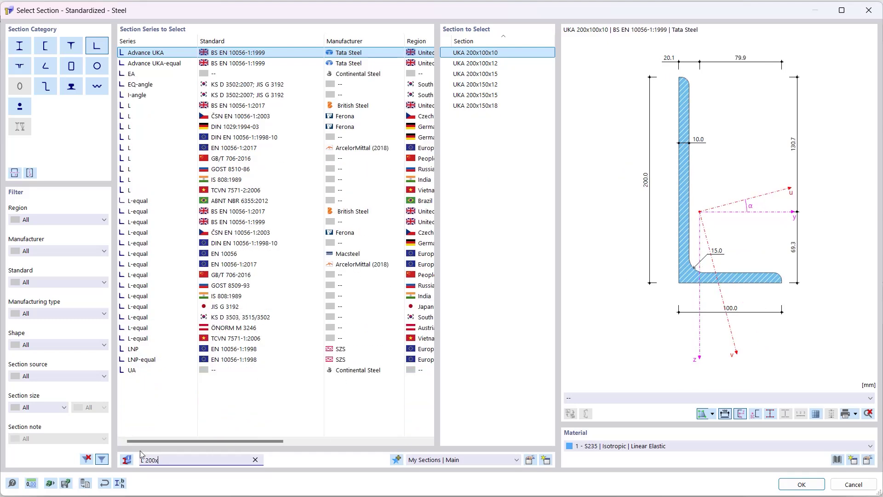
text(15)
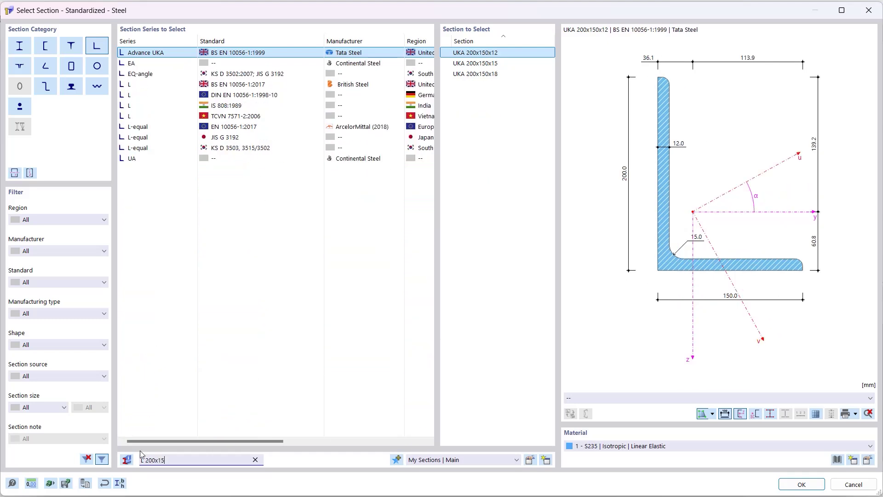
text(0x12)
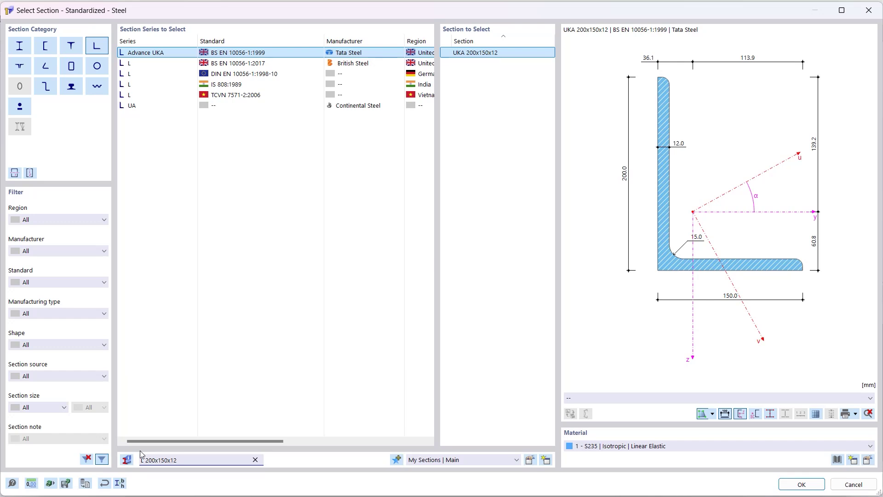
click(238, 75)
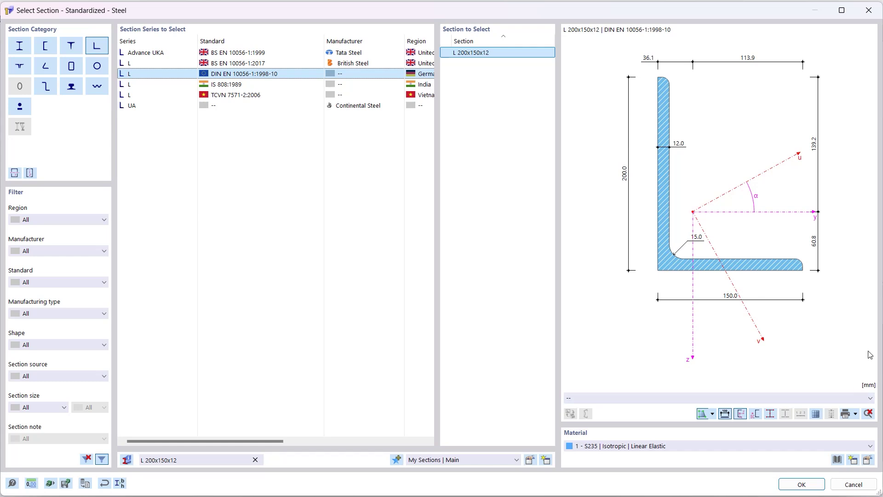
Step: Use the L 200x150x12 section, mirror it about the y-axis and rotate it by 90° about the x-axis
click(800, 484)
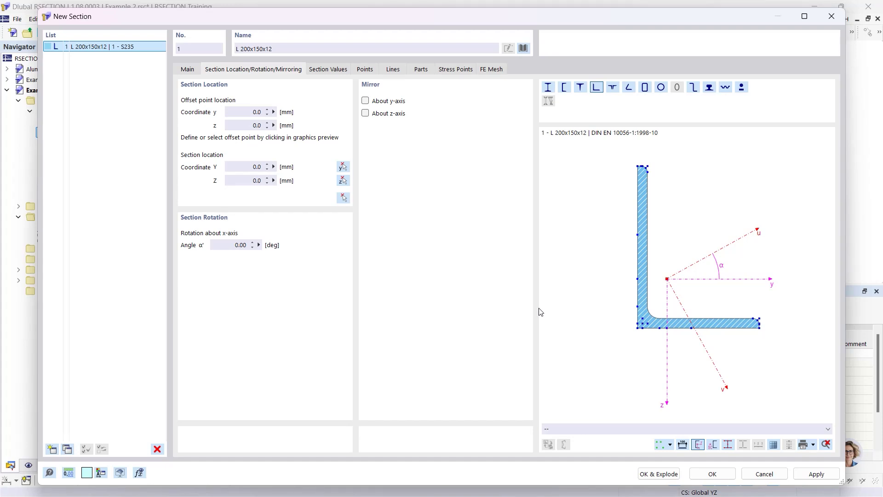
click(365, 101)
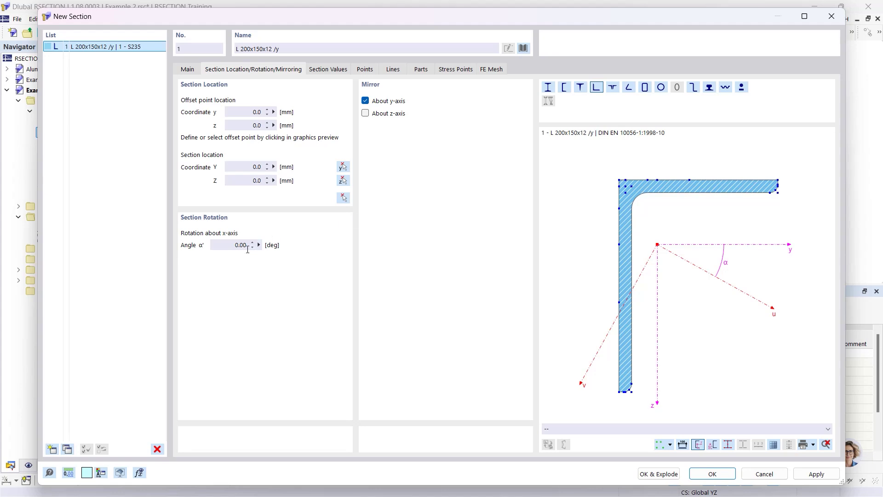
click(228, 246)
text(90)
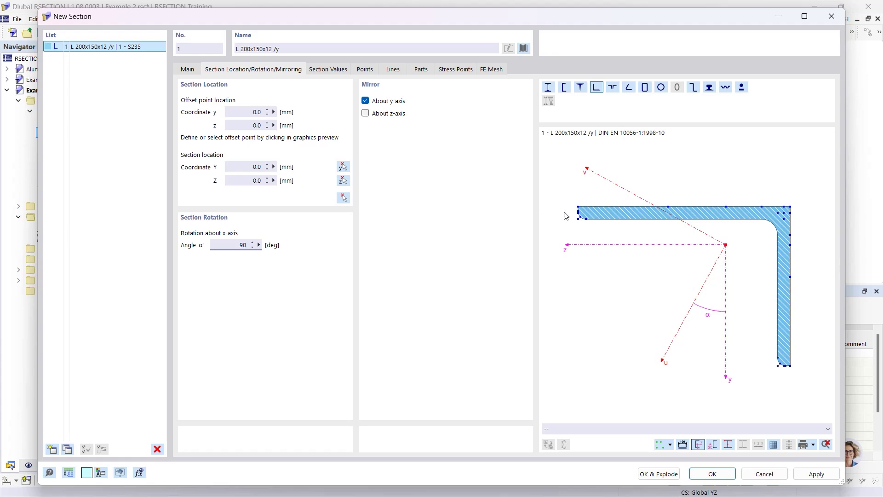
Step: Set the offset point to mid-thickness at the free end of the longer leg, locate it at the coordinate origin and create the section
scroll(581, 210, up, 5)
scroll(585, 210, up, 4)
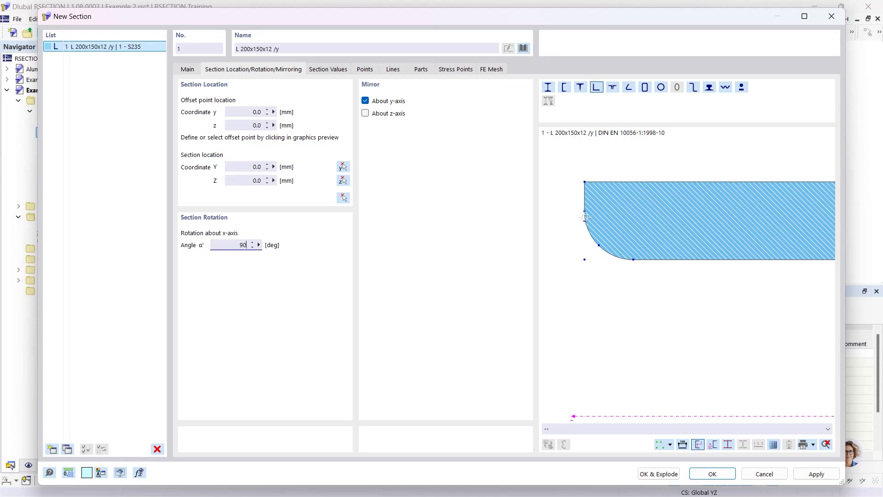
click(585, 221)
click(251, 167)
click(342, 198)
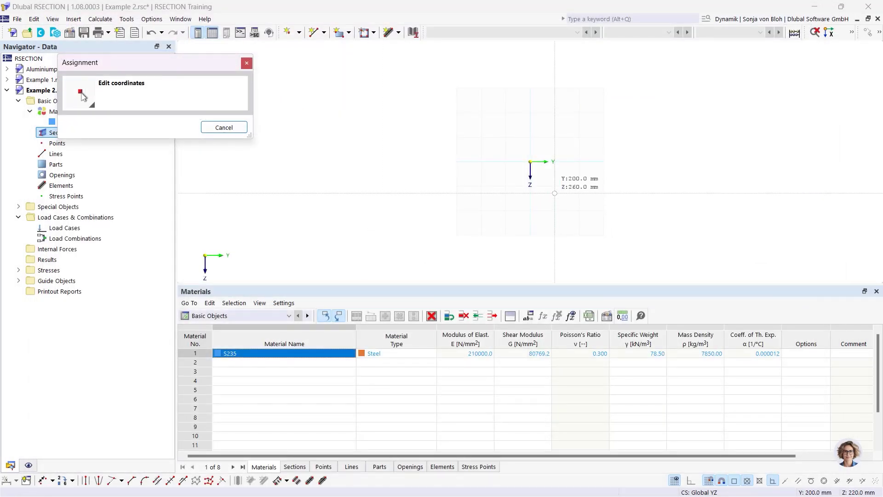
scroll(529, 147, up, 5)
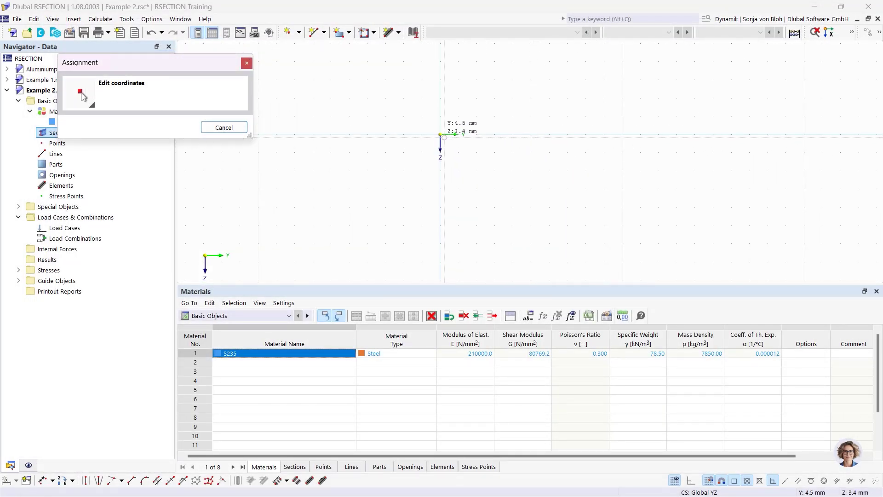
click(444, 137)
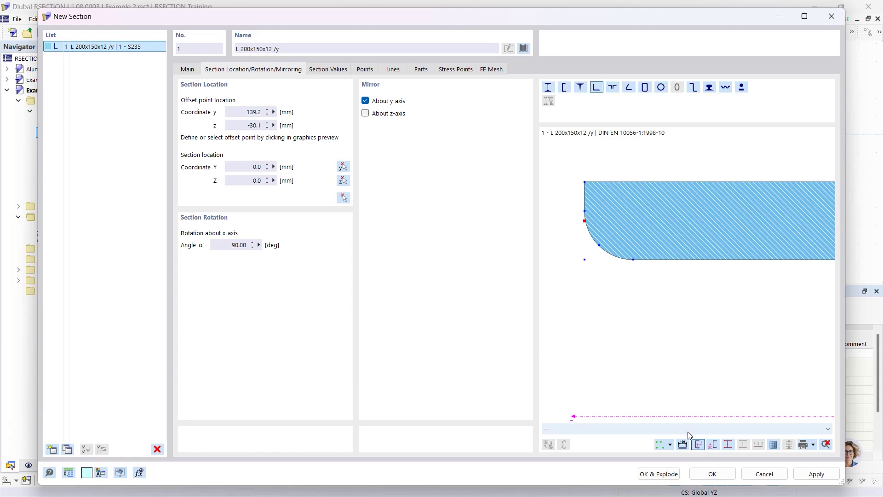
click(697, 473)
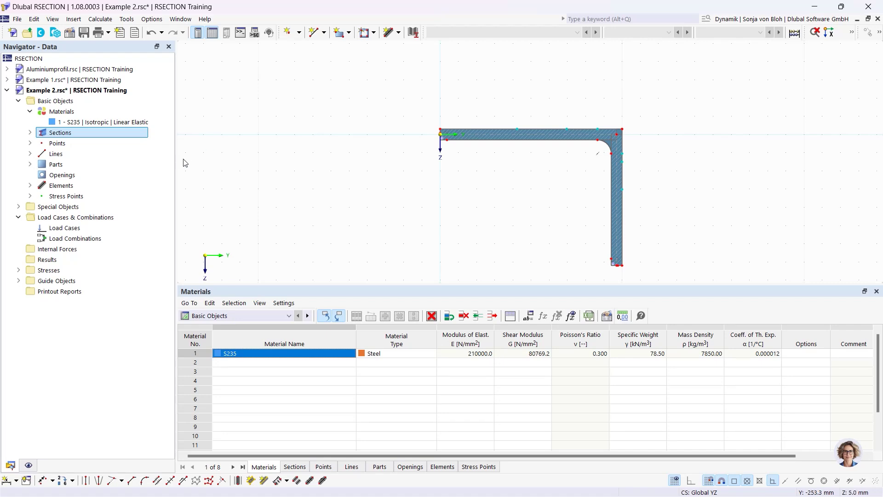
Step: Examine the angle's elements and boundary part, its mirroring and rotation settings, and the rotate and mirror tools for selected objects
click(30, 186)
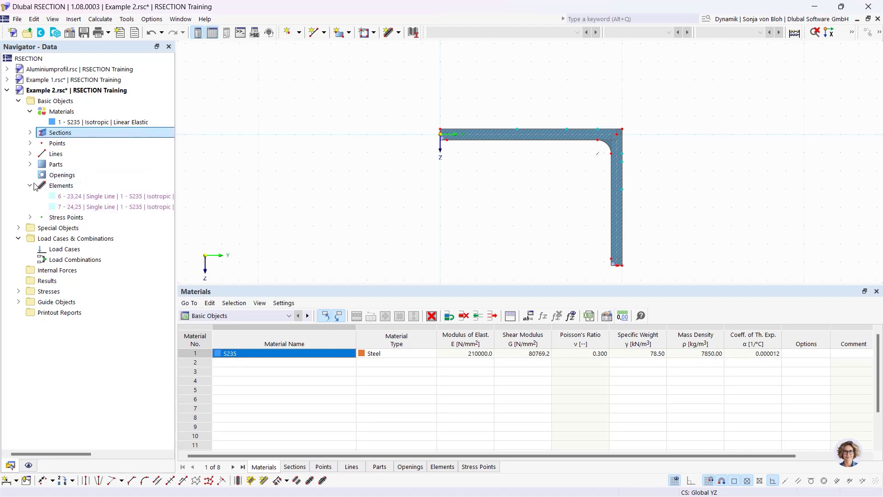
click(80, 207)
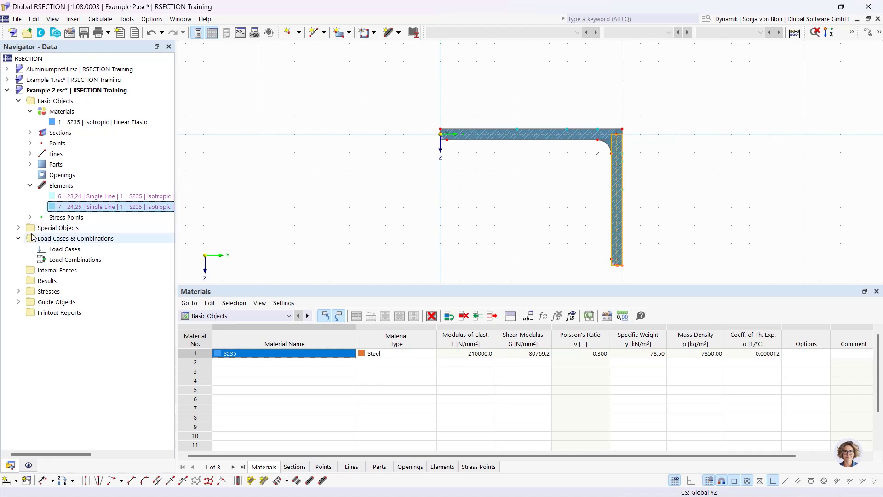
click(30, 164)
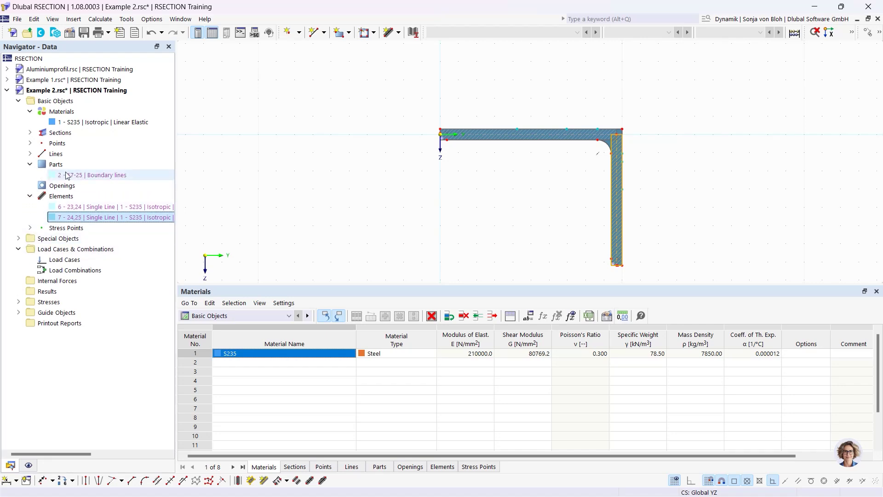
click(79, 175)
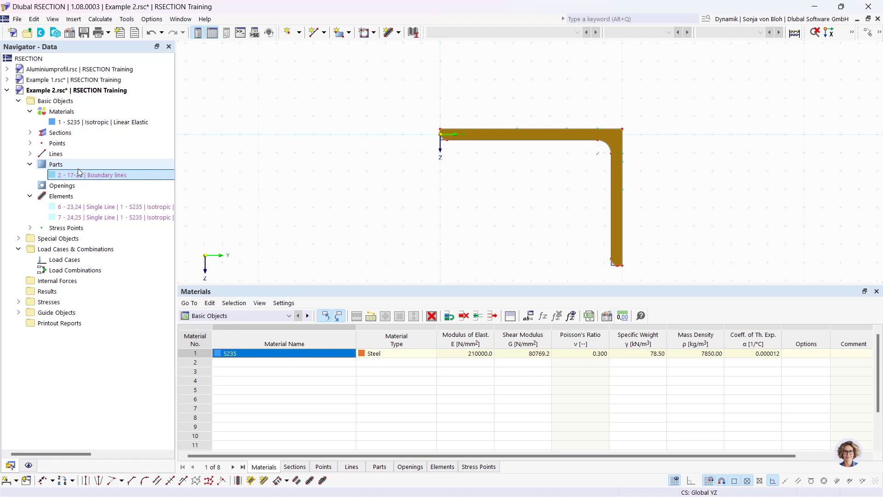
double_click(466, 136)
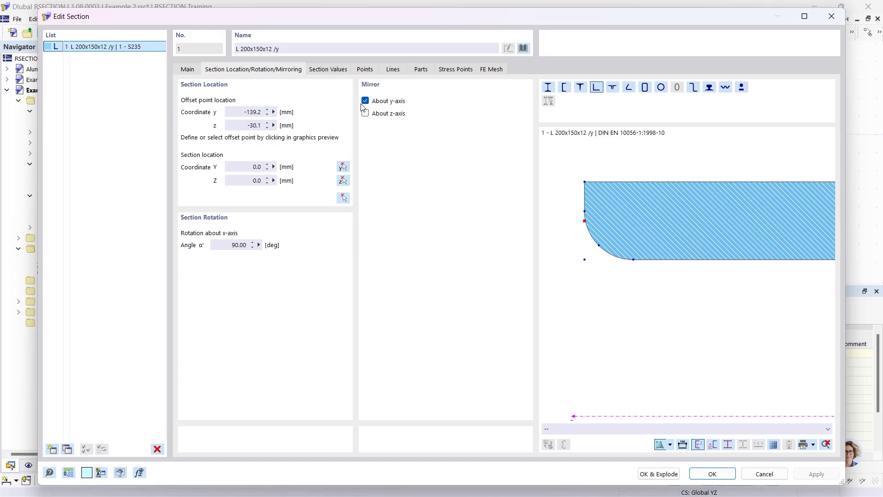
click(831, 17)
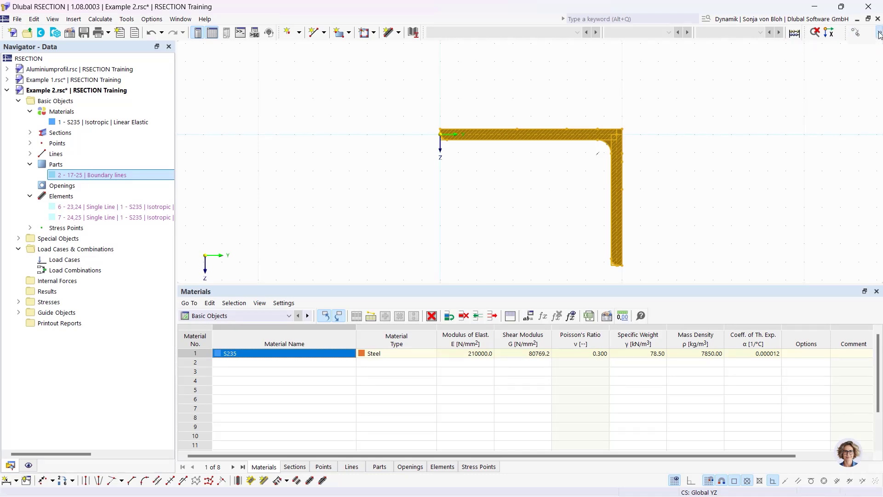
click(880, 34)
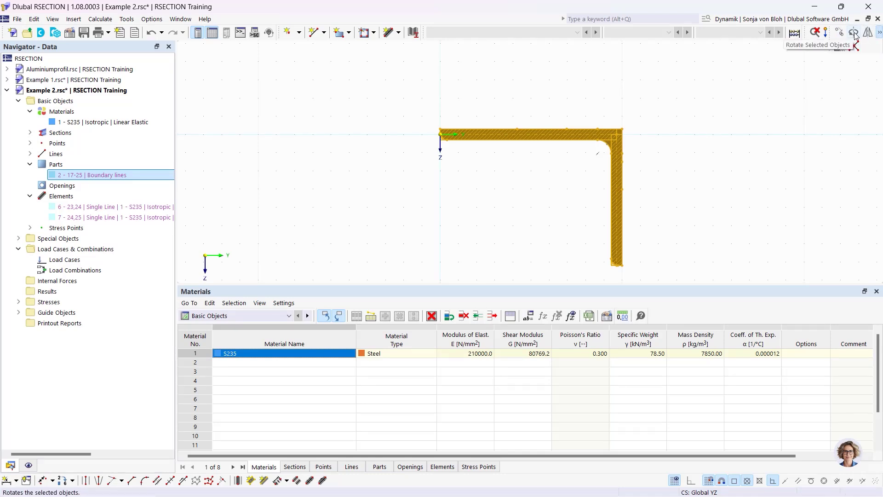
click(854, 34)
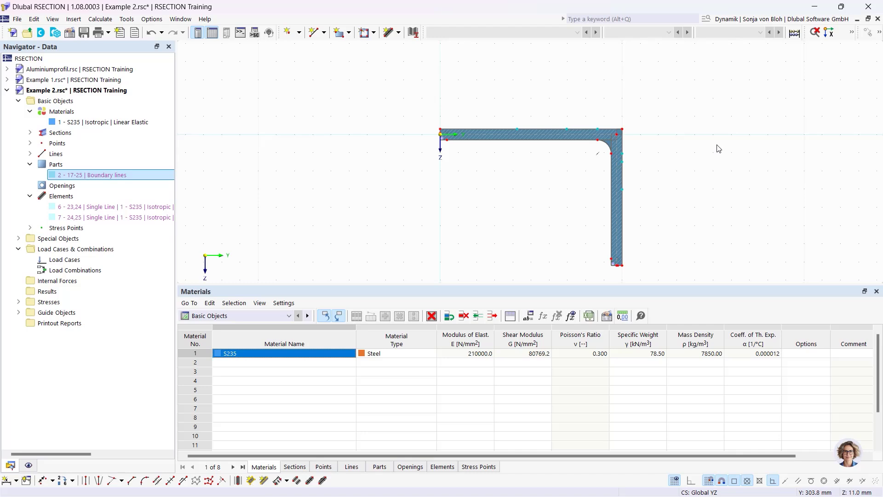
Step: Explode the angle section into individual editable objects and clear the selection
right_click(461, 135)
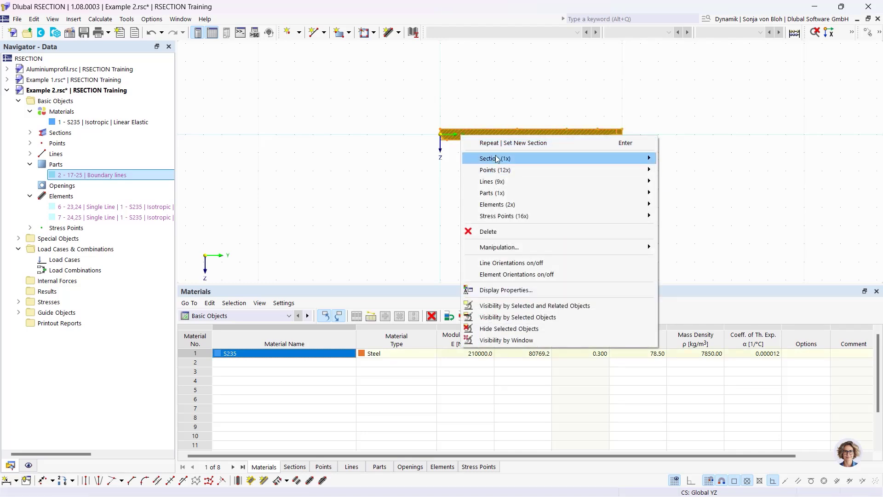
mouse_move(496, 158)
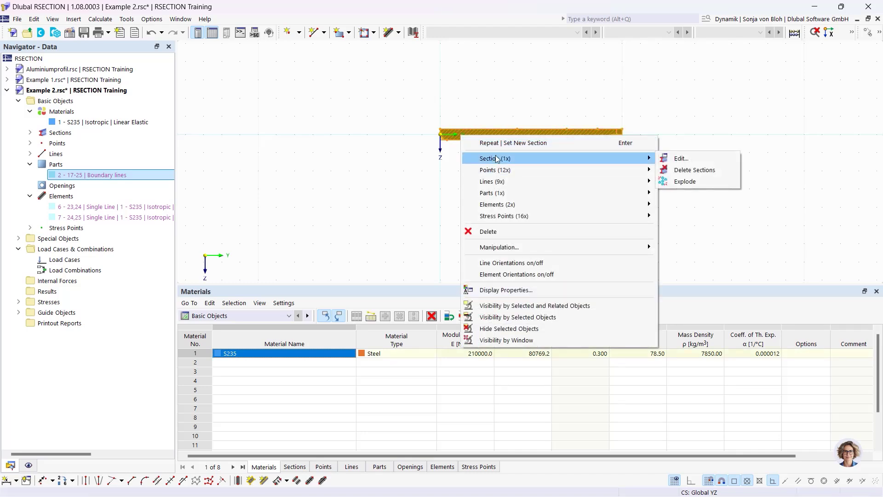
click(688, 181)
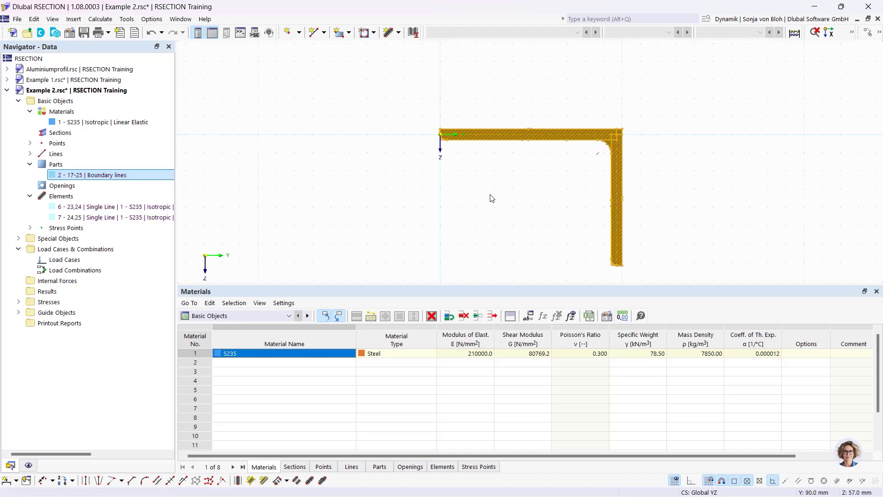
click(333, 210)
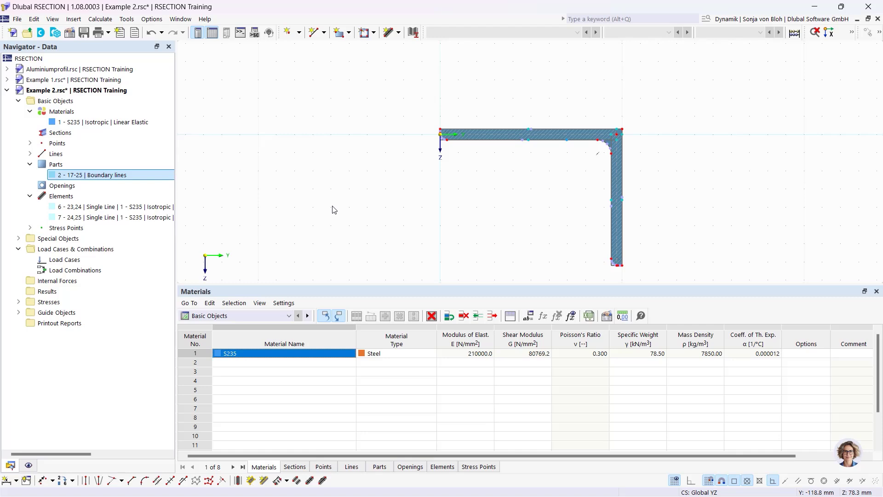
Step: Delete the rounding arc at the free end of the angle's horizontal leg
scroll(456, 131, up, 10)
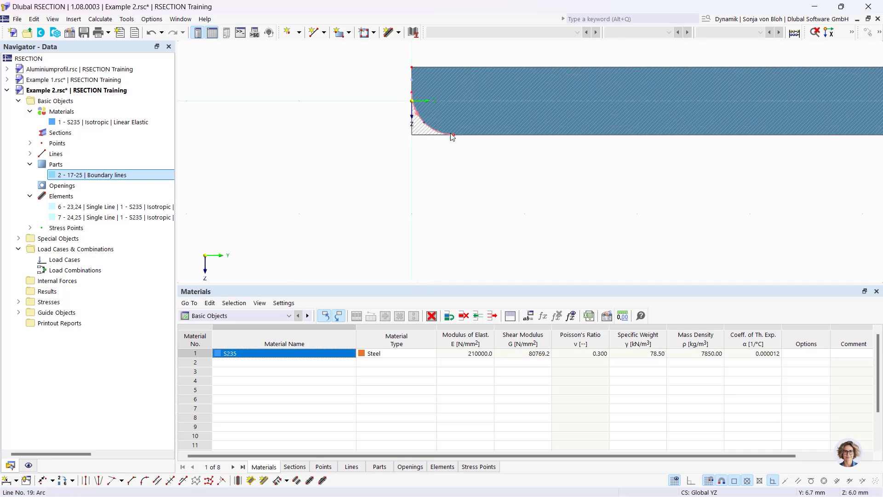
scroll(452, 136, up, 3)
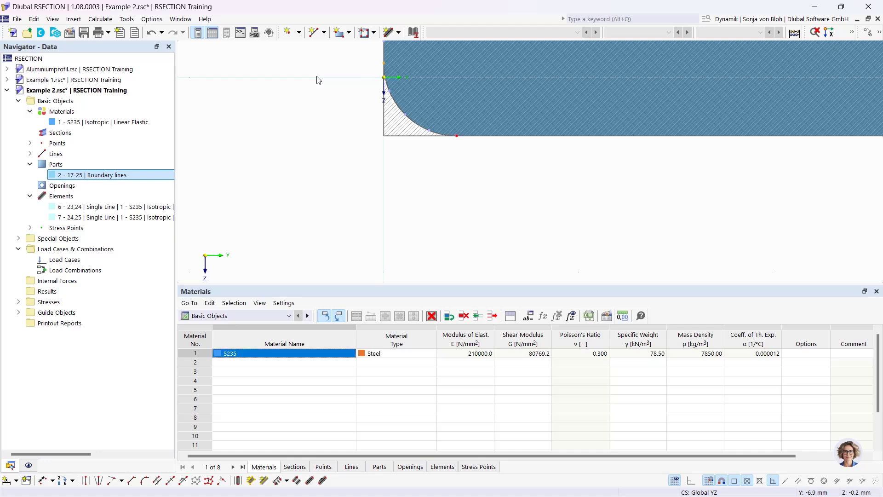
key(Delete)
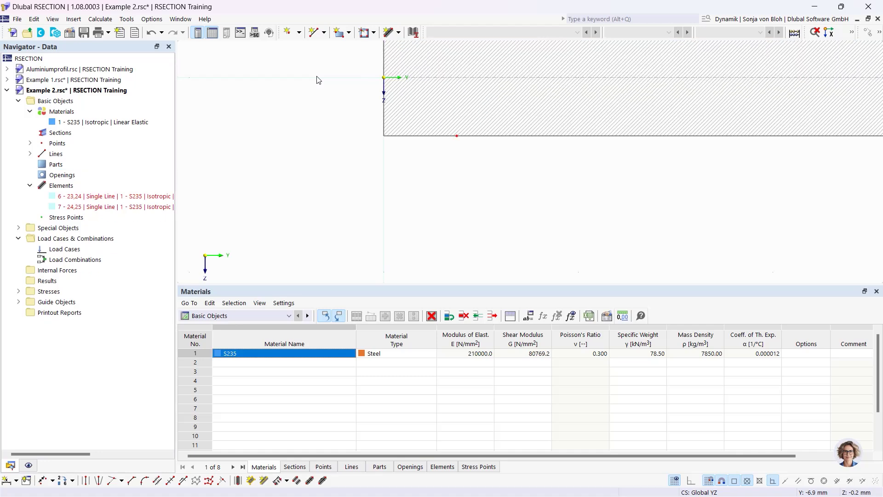
Step: Add a single-line element by length and direction at the origin, 200 mm long and 12 mm thick, with its direction reversed
scroll(465, 190, down, 2)
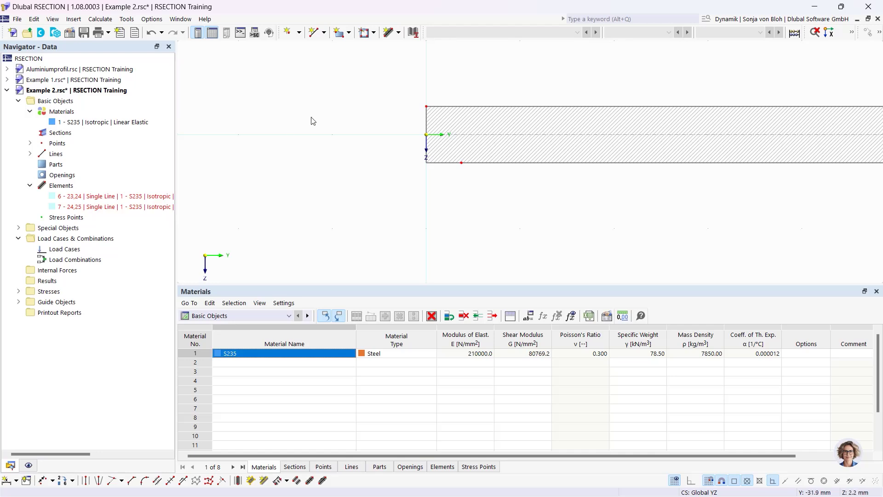
click(398, 33)
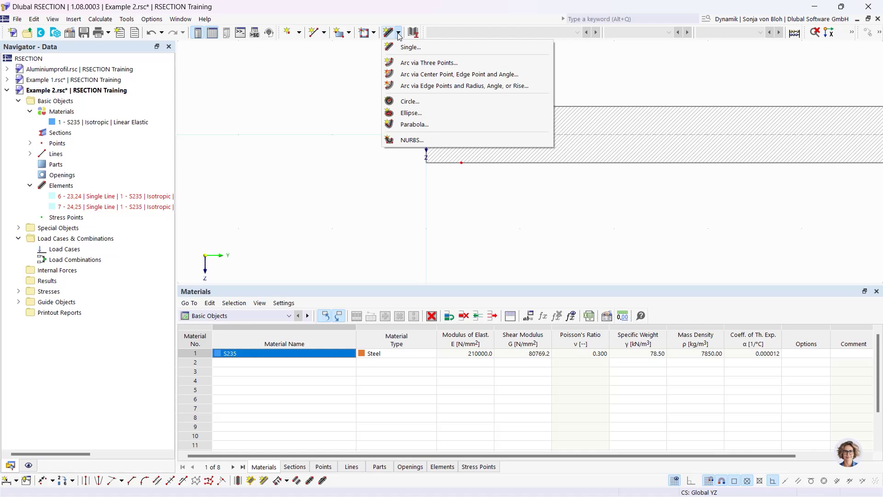
click(409, 47)
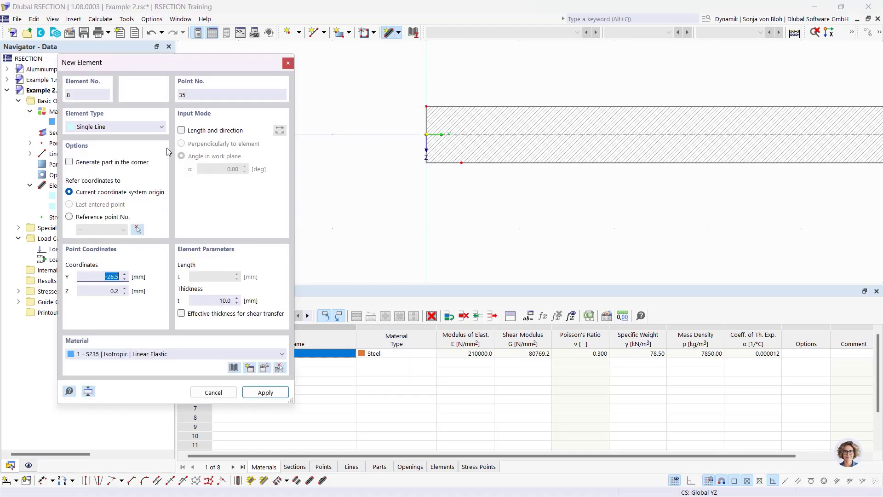
click(182, 130)
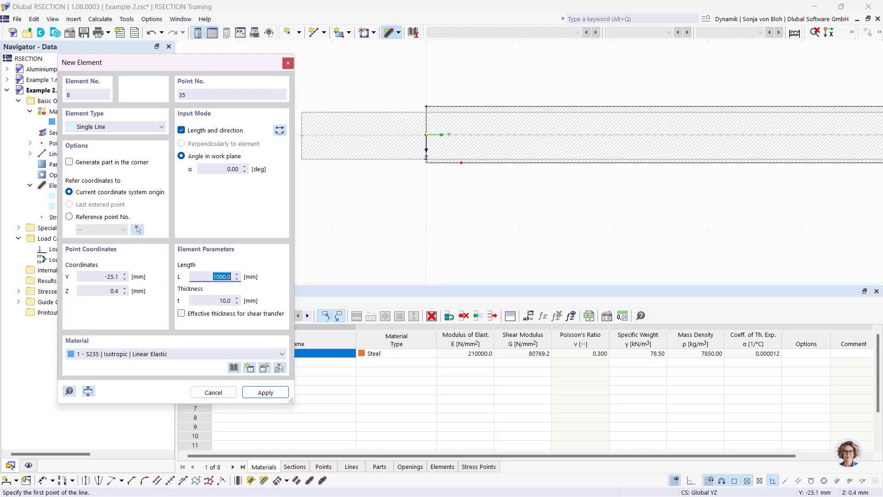
click(279, 131)
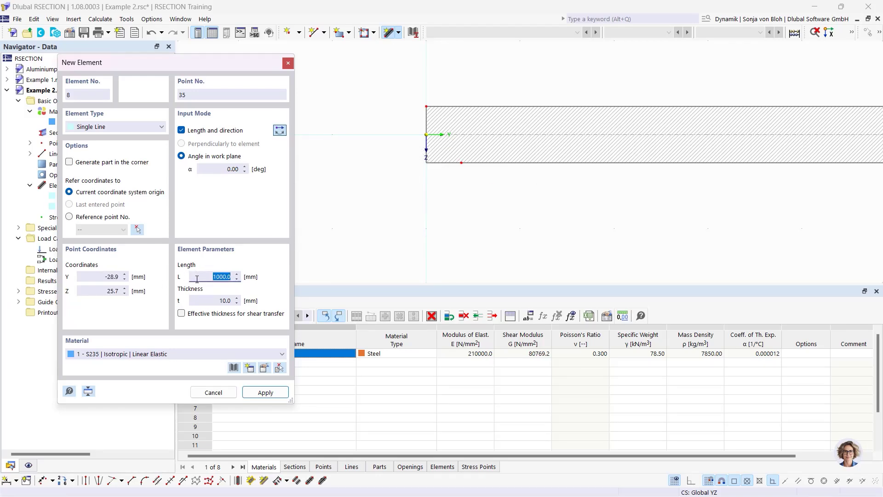
text(200)
click(231, 300)
double_click(231, 300)
text(12)
scroll(426, 133, up, 2)
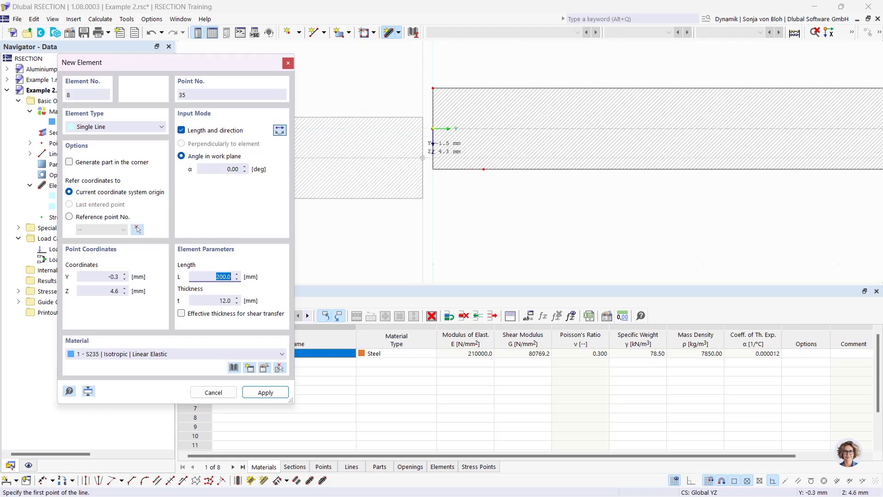
click(433, 129)
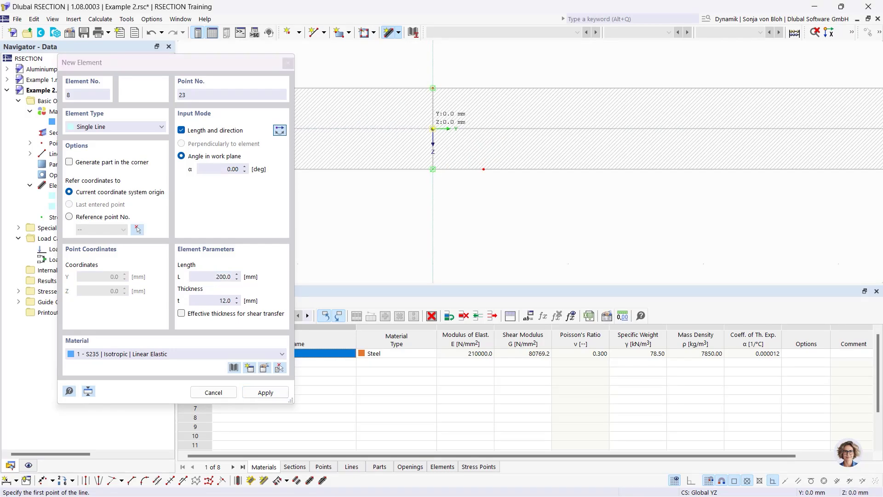
scroll(482, 174, down, 3)
scroll(482, 173, down, 2)
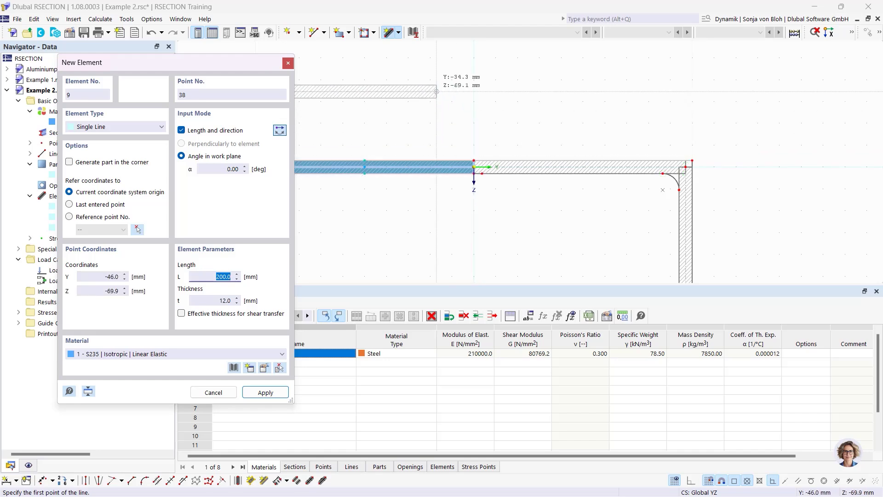
Step: Add a single-line element from the origin at 90°, 400 mm long and 10 mm thick, as the web below the flange
click(220, 169)
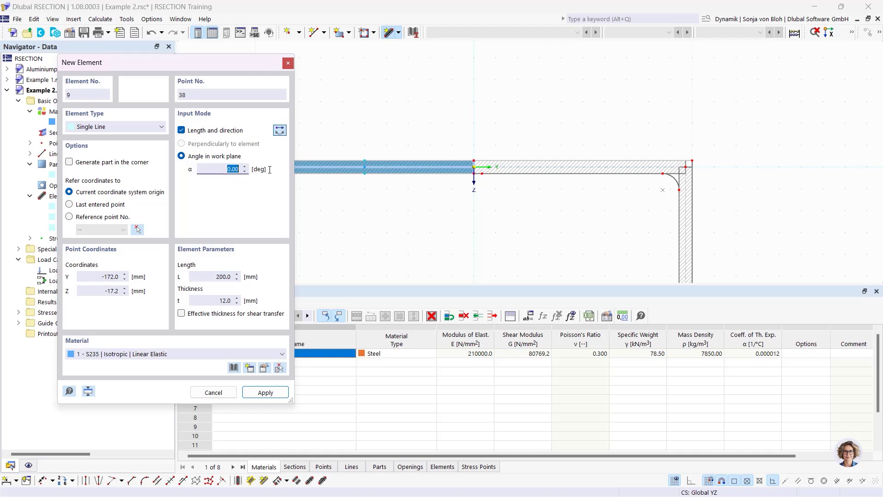
text(90)
key(Tab)
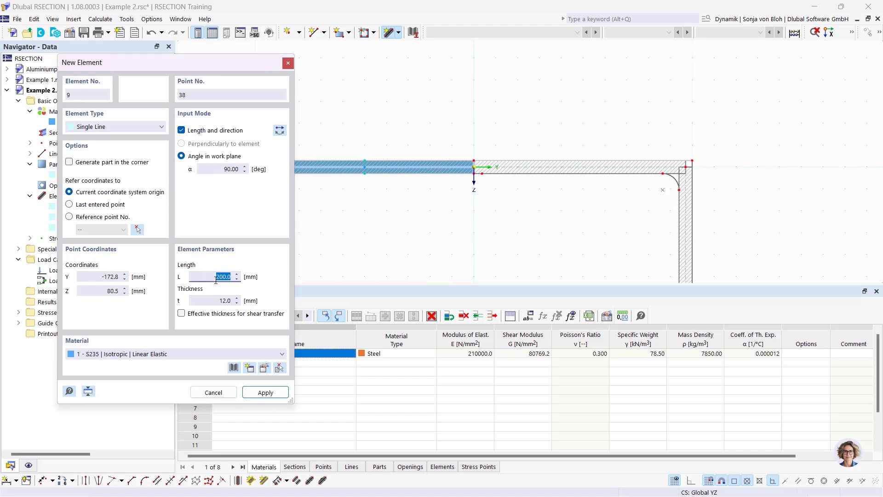
text(400)
click(237, 299)
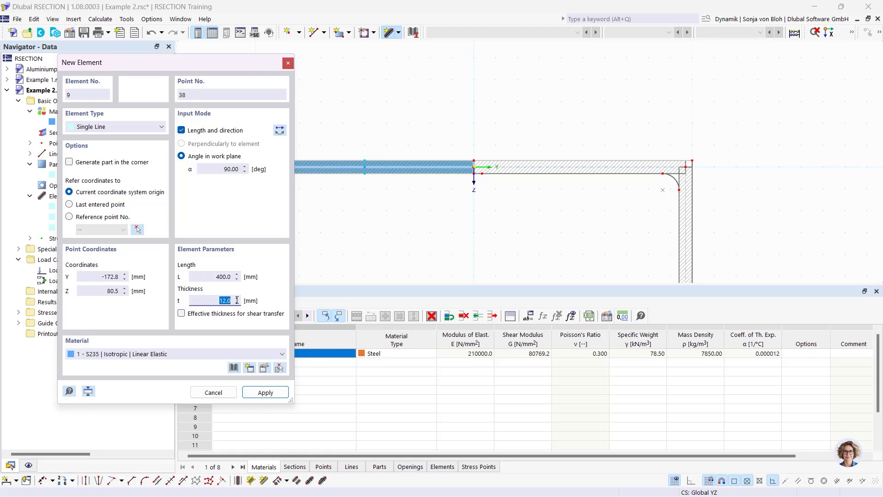
text(10)
key(Return)
scroll(485, 209, up, 3)
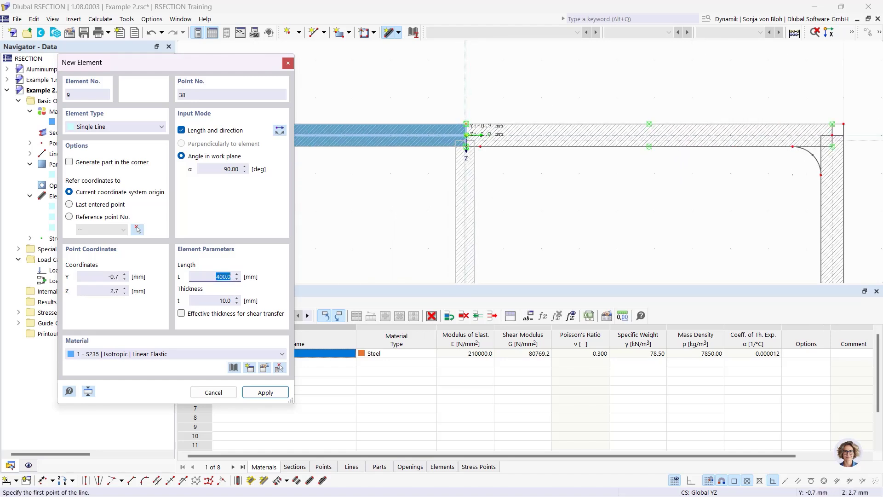
click(466, 135)
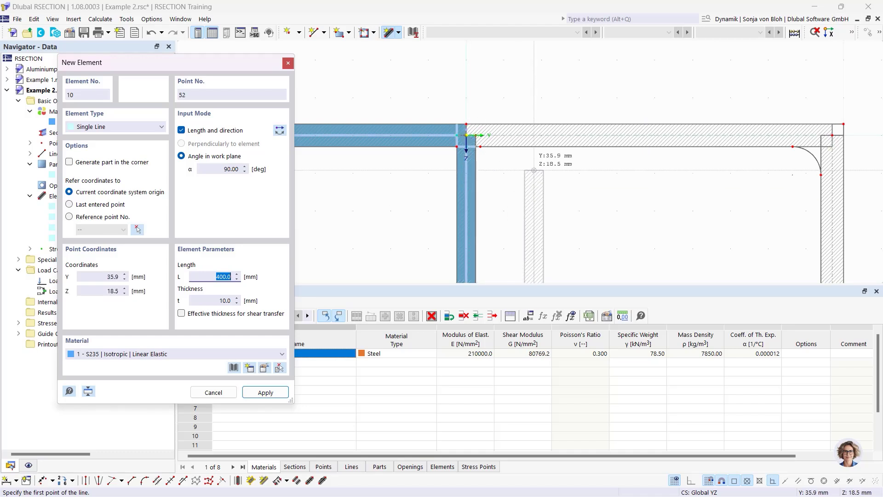
key(Escape)
Step: Delete the existing boundary-lines part while keeping the elements and outline lines
scroll(471, 144, up, 5)
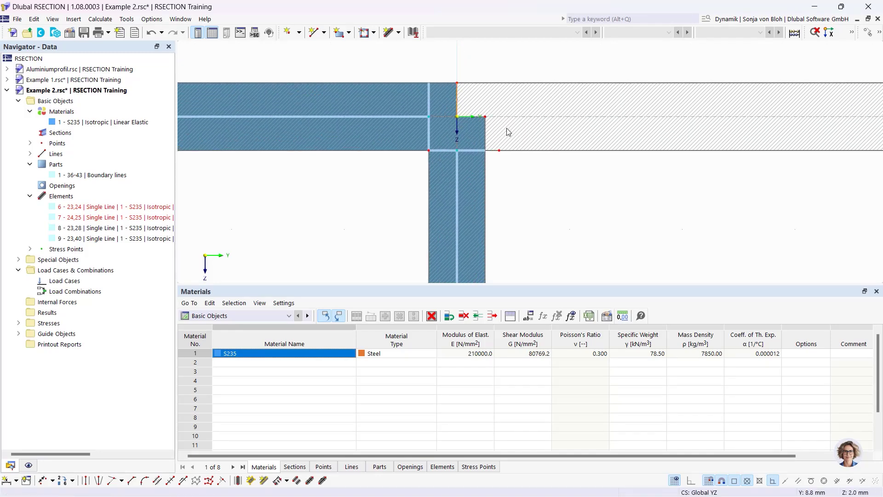
key(Delete)
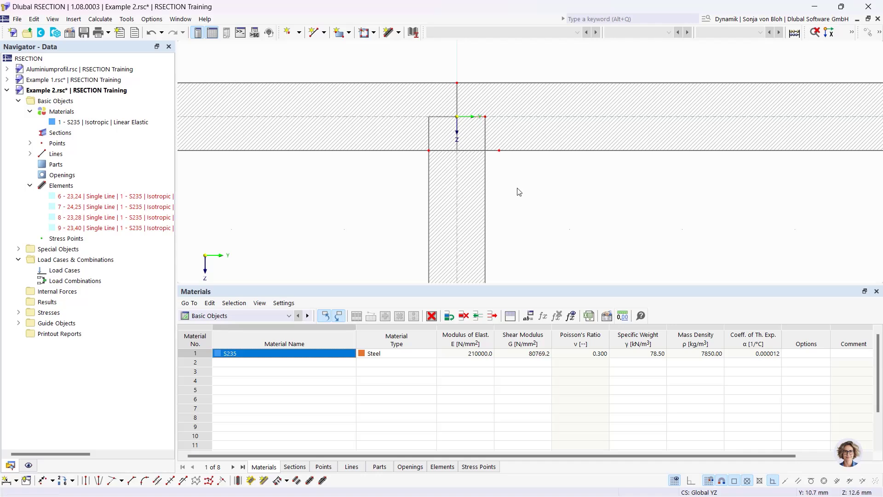
Step: Create an Edge and Angle corner with L1 of 6*sqrt(2) mm and 45° between the left flange's underside and the web's left edge
scroll(518, 191, down, 2)
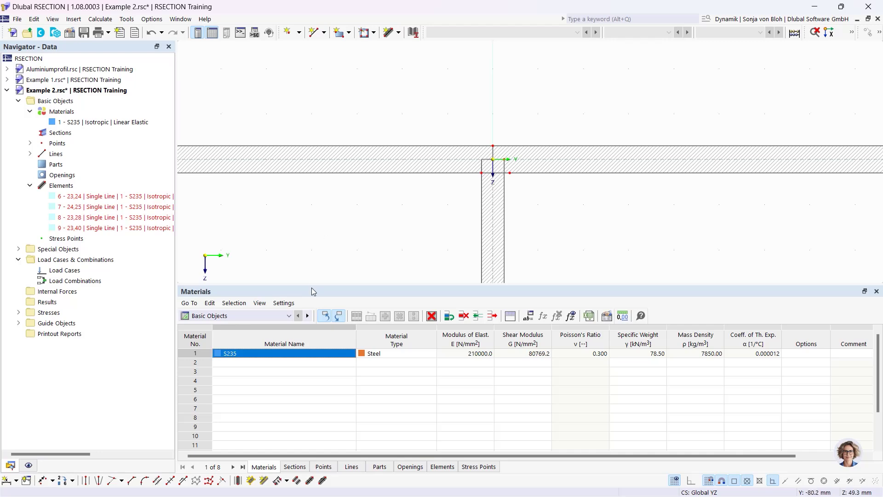
click(131, 481)
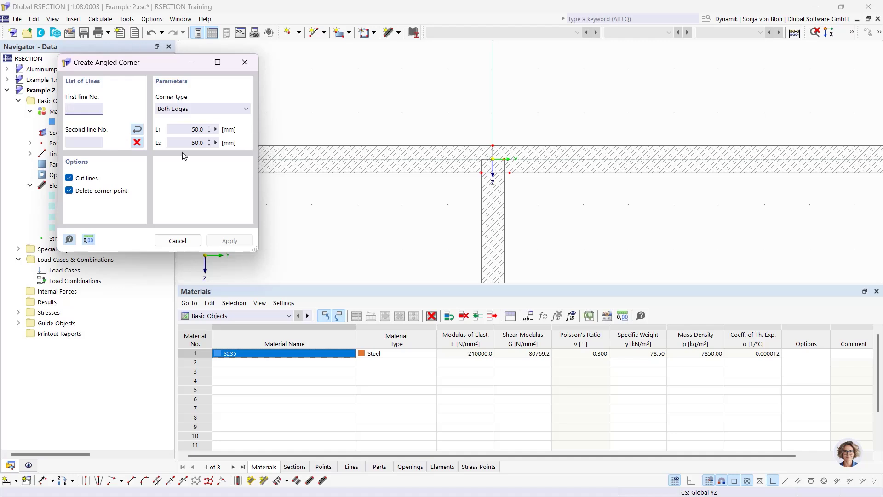
click(199, 106)
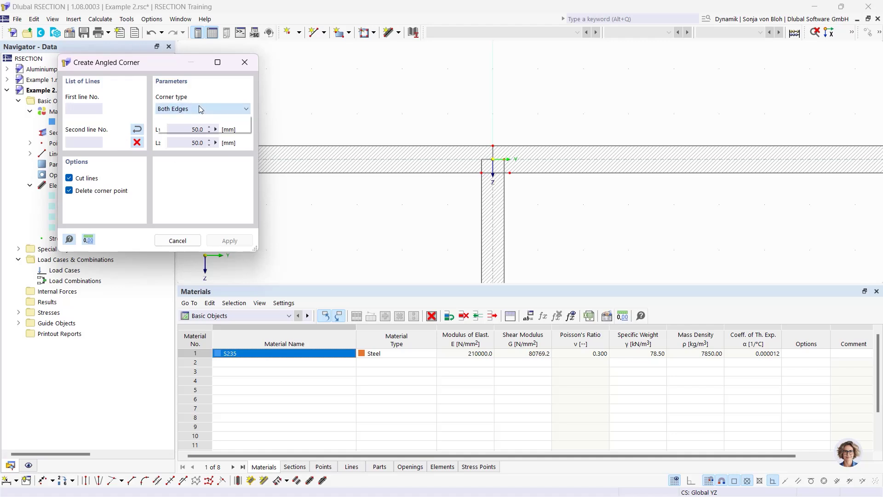
click(194, 131)
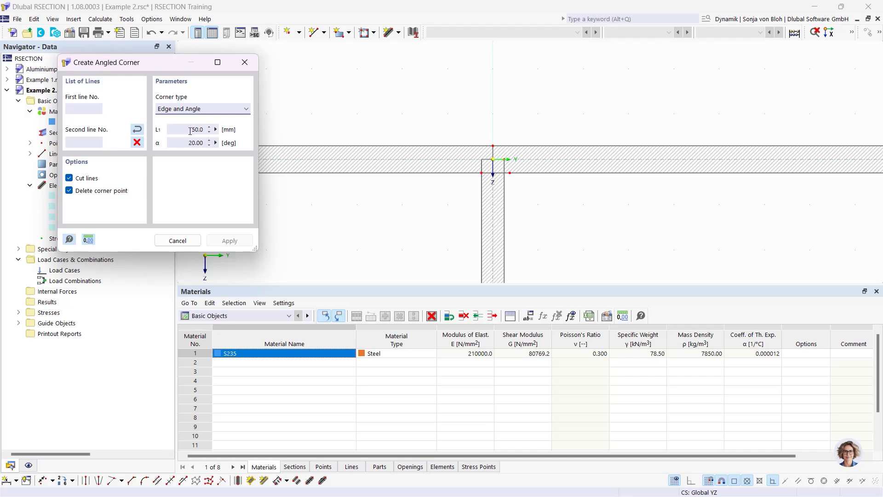
click(190, 130)
text(6*sqrt(2))
key(Tab)
text(45)
click(465, 174)
click(481, 202)
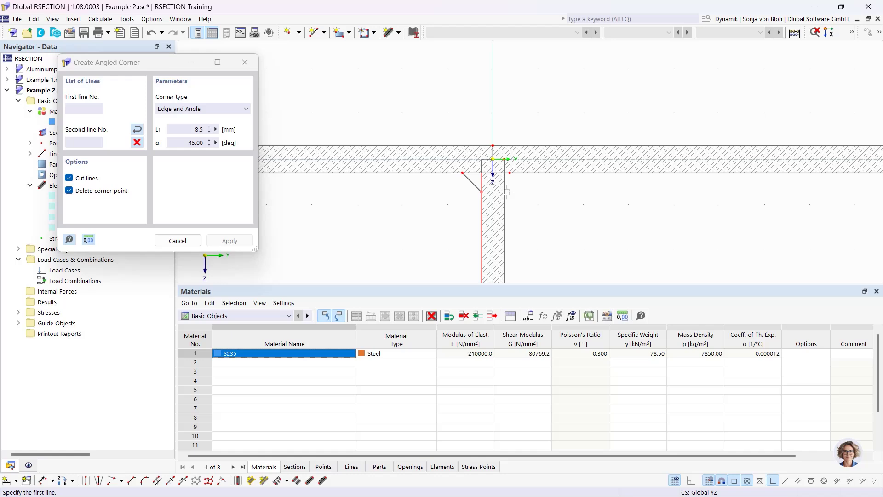
Step: Create the same angled corner between the right flange's underside and the web's right edge, and finish the command
click(529, 173)
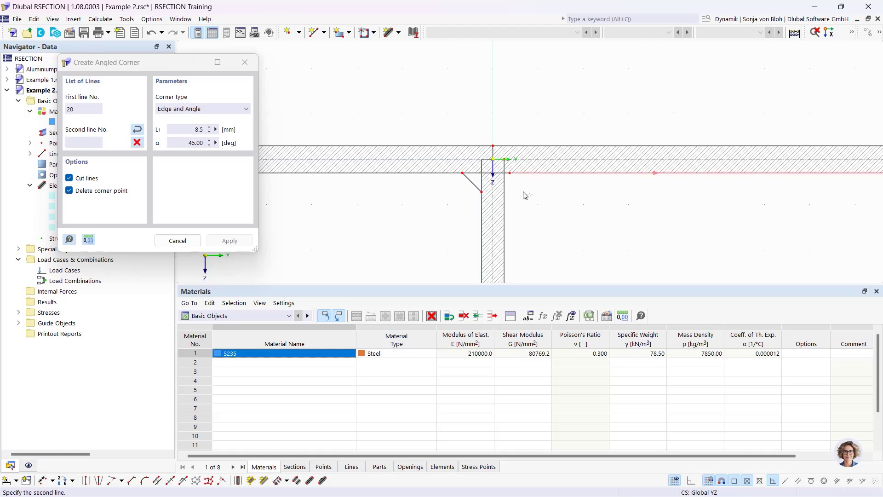
click(504, 210)
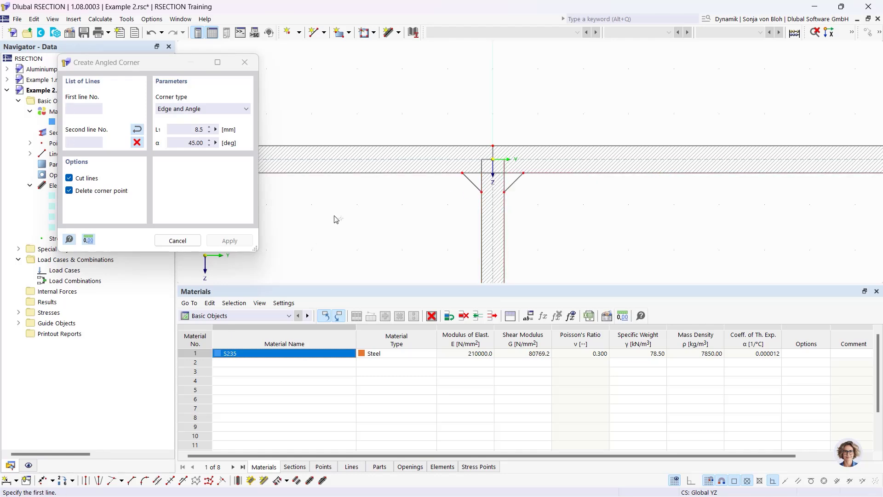
key(Escape)
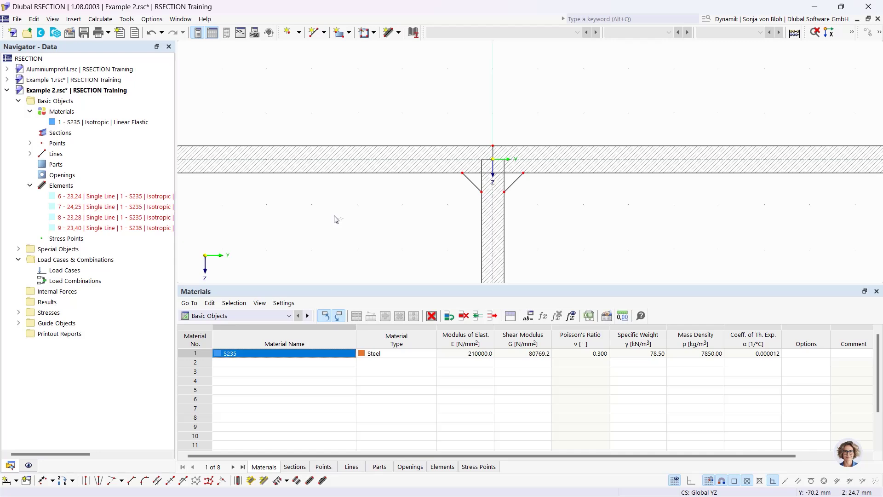
Step: Create a new S235 part by selecting the boundary lines of the section outline
scroll(355, 195, down, 3)
middle_drag(345, 239, 380, 152)
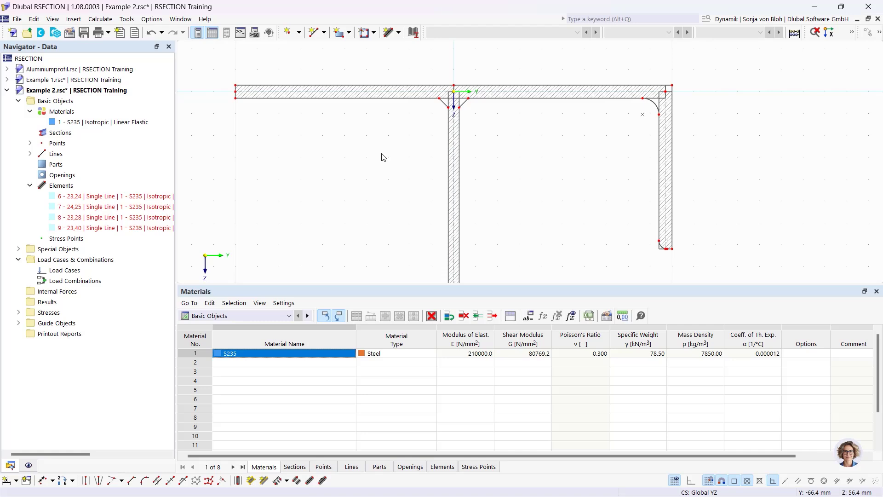
click(349, 33)
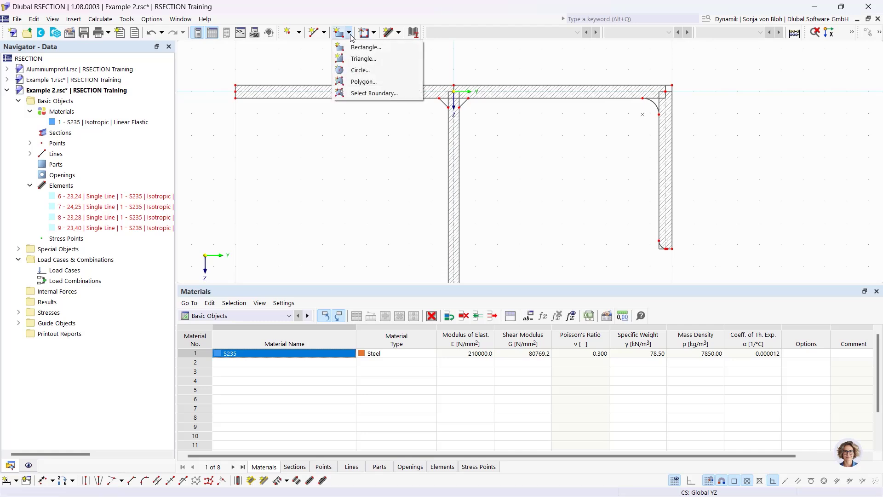
click(352, 92)
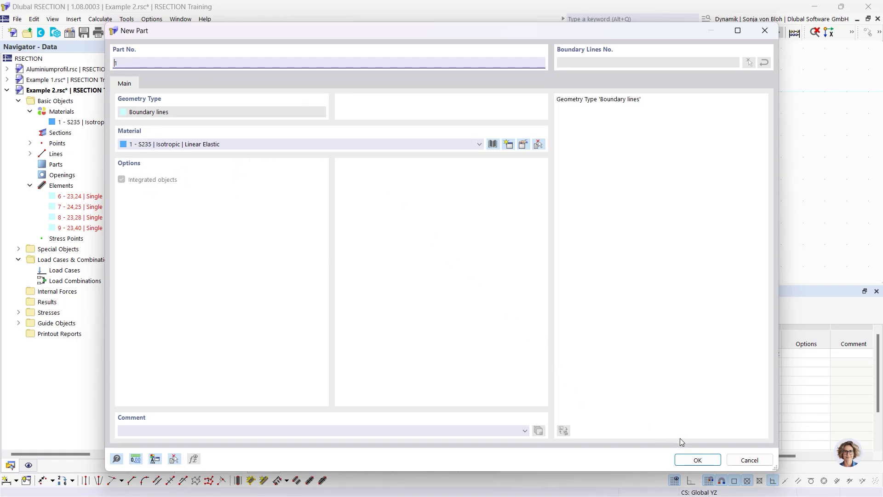
click(695, 459)
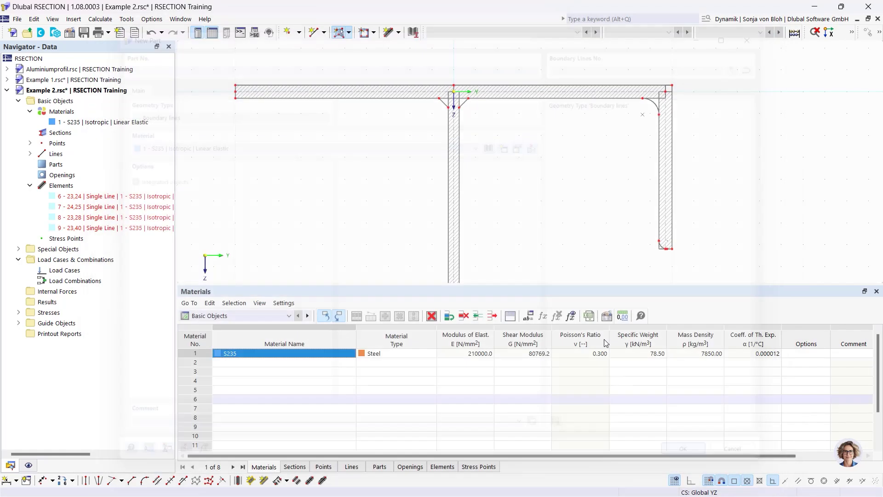
click(388, 85)
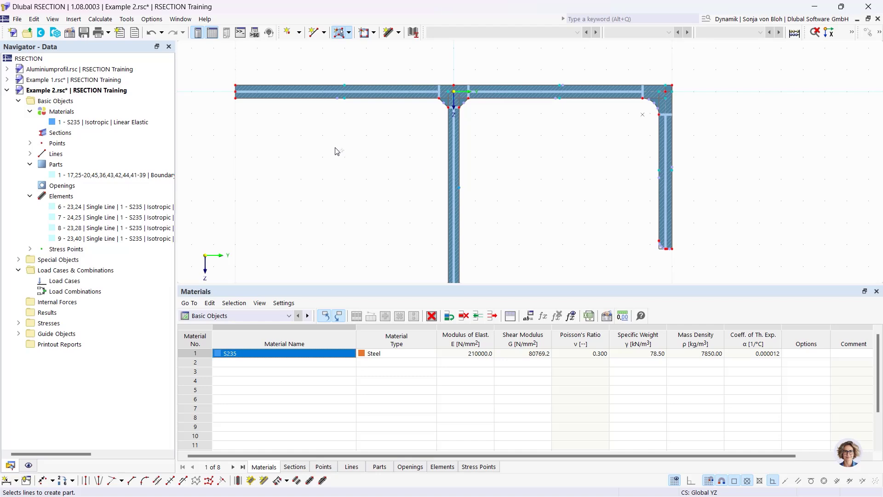
Step: Create two permanent load cases, LC1 named N and LC2 named My
right_click(87, 281)
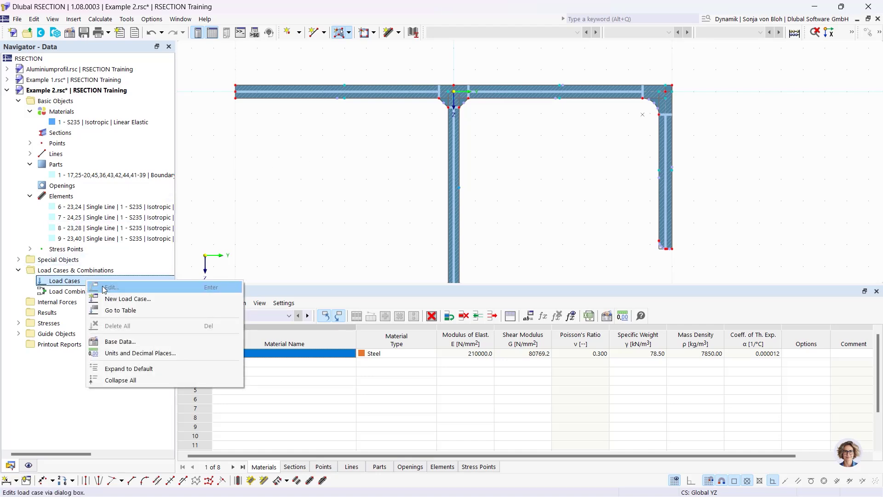
click(118, 299)
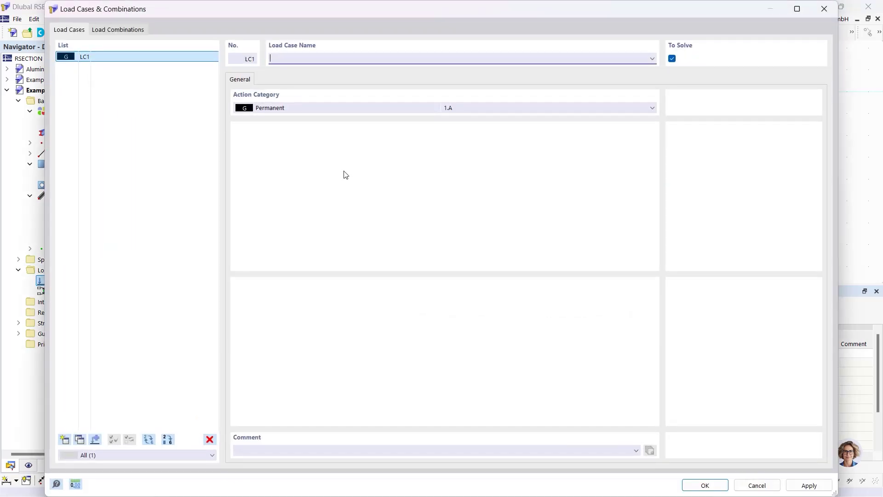
text(N)
click(64, 439)
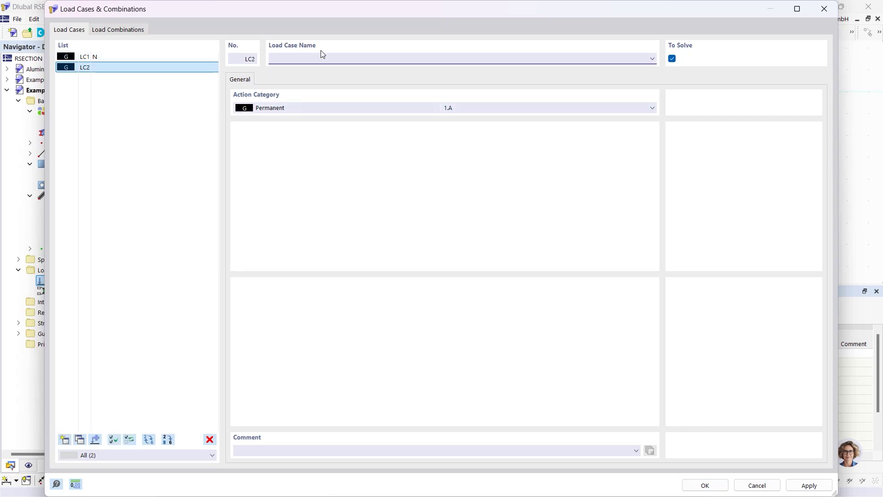
text(My)
Step: Create a load combination containing both load cases, LC1 and LC2, with a factor of 1.00 each
click(119, 31)
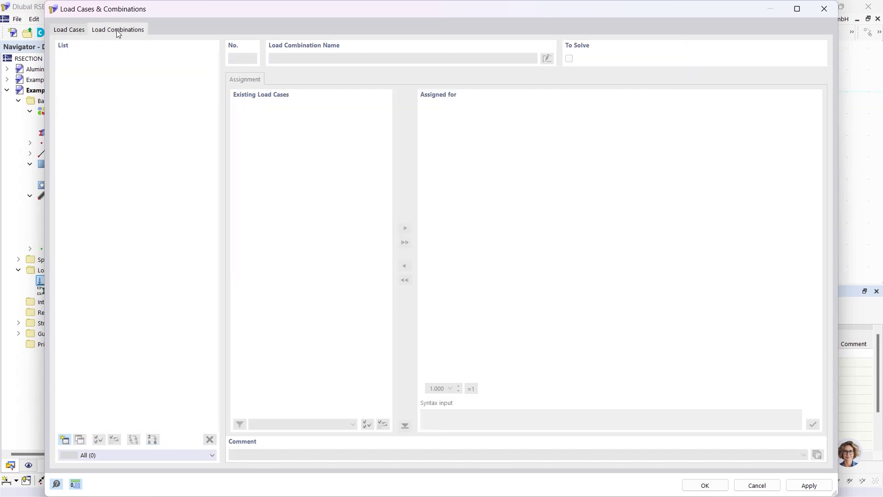
click(65, 439)
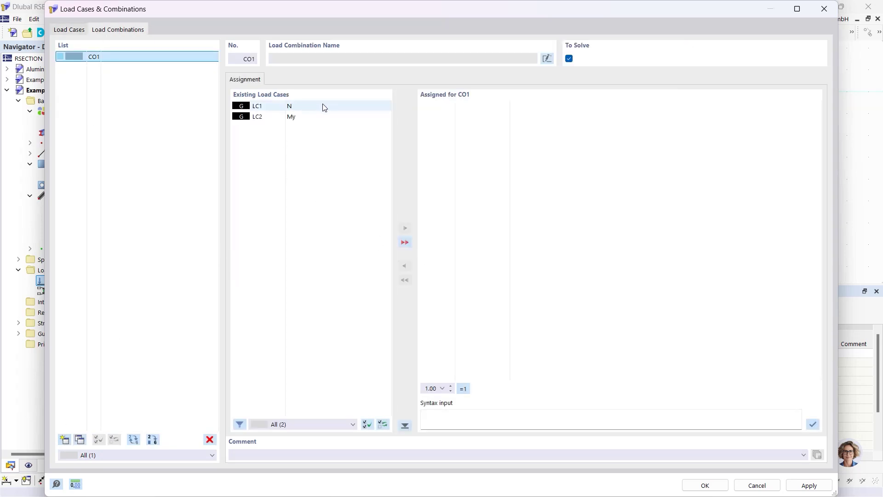
click(405, 242)
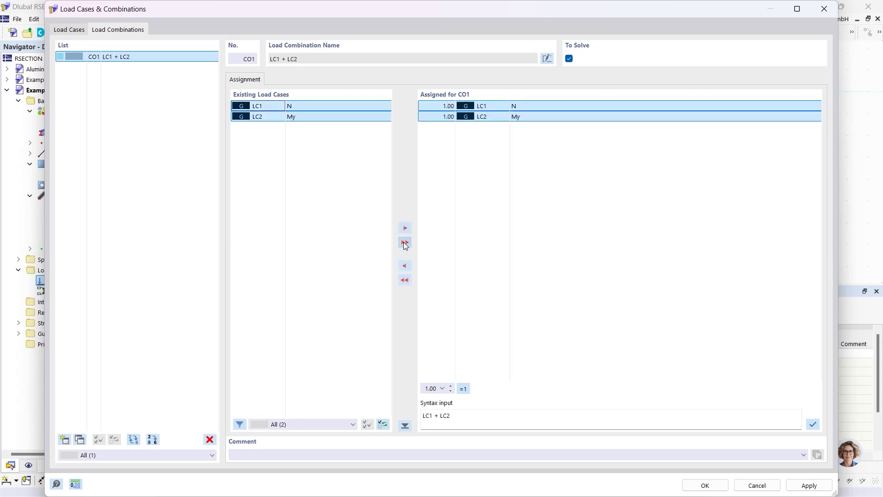
click(705, 485)
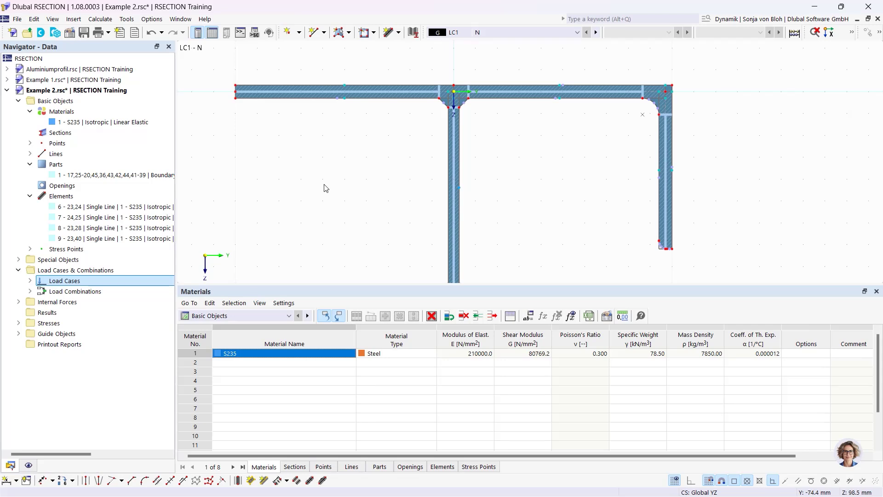
Step: Define internal forces for load case LC1 with an axial force N of -50 kN
click(19, 302)
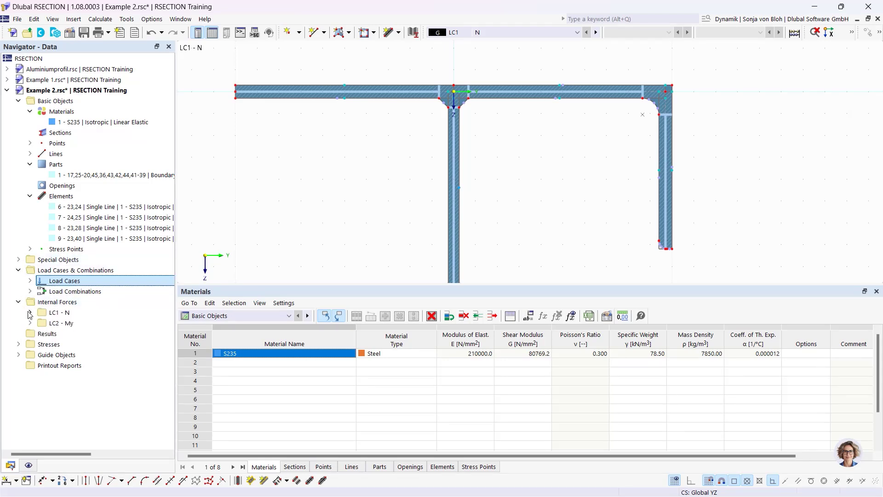
click(30, 312)
double_click(83, 323)
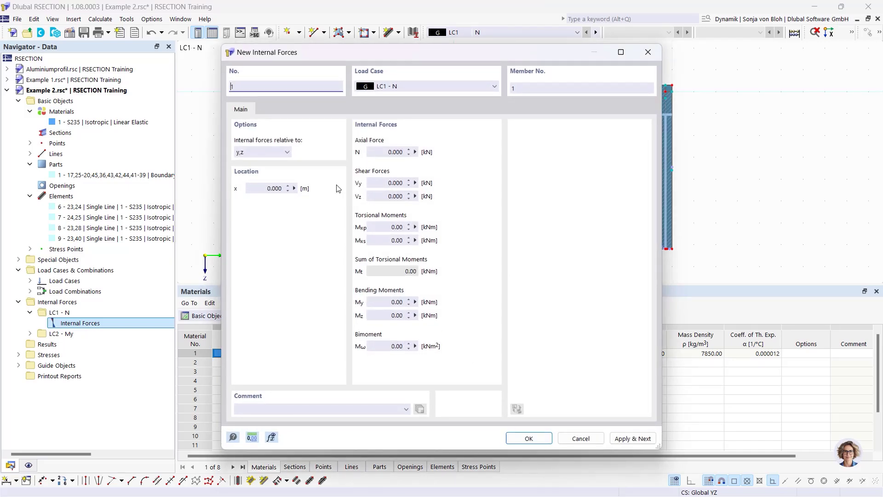
click(375, 152)
double_click(375, 152)
text(-50)
click(632, 438)
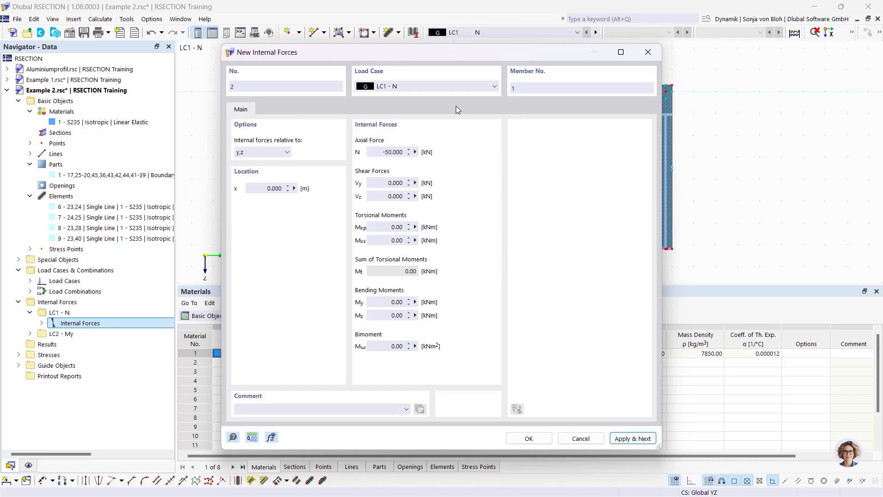
Step: Define internal forces for load case LC2 with axial force N of 0 kN and bending moment My of 20 kNm
click(435, 86)
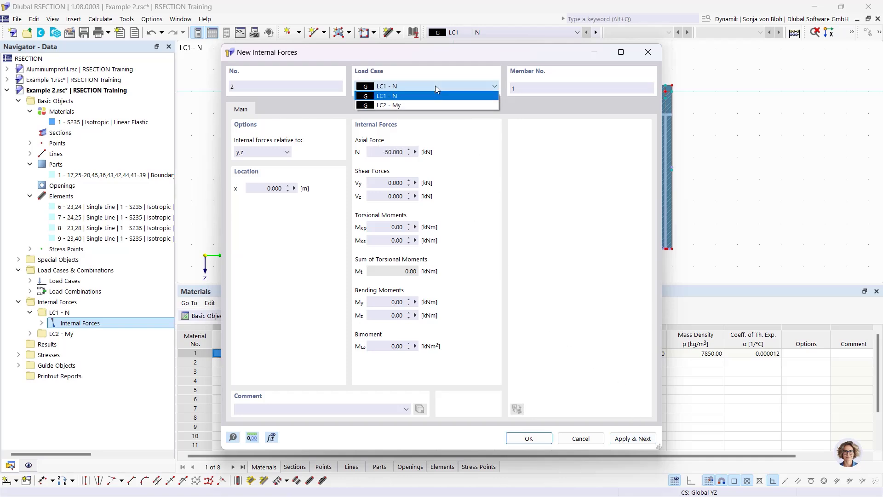
click(419, 105)
double_click(420, 155)
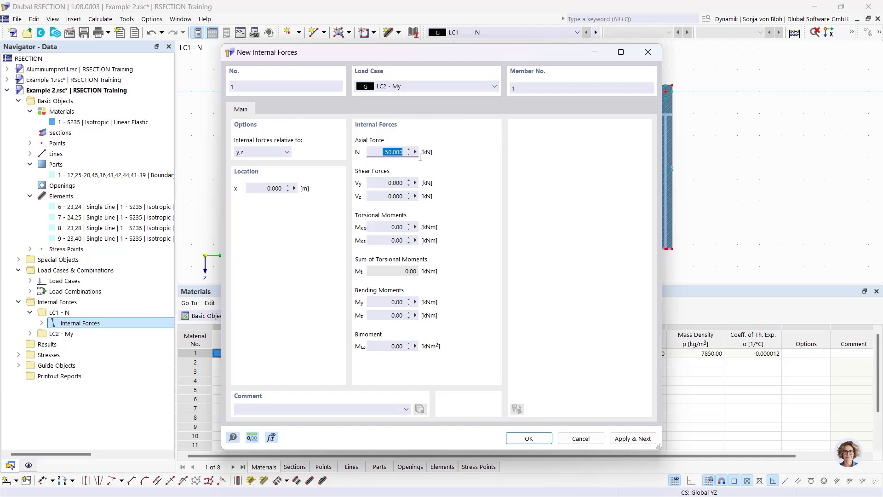
text(0)
double_click(420, 301)
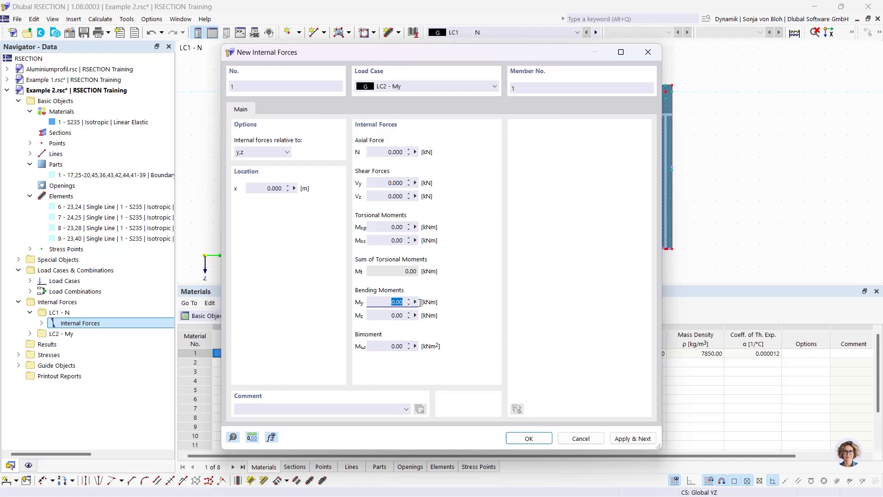
text(20)
click(523, 438)
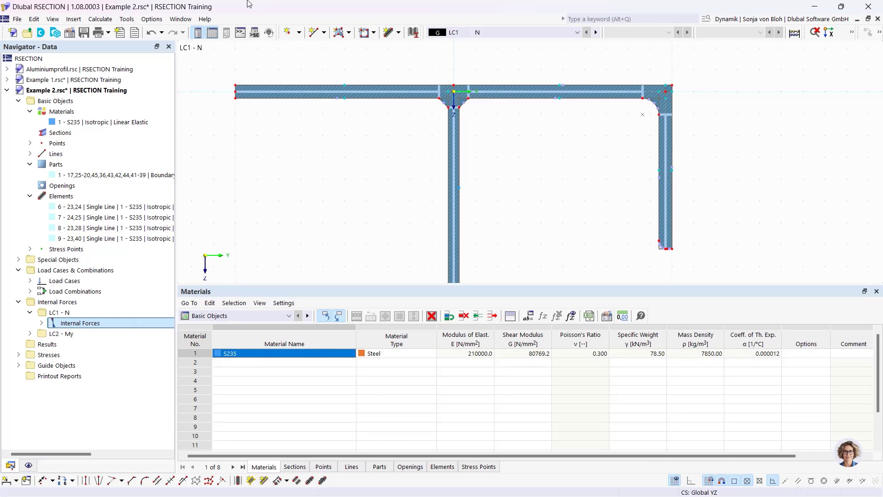
Step: Calculate the cross-section for all load cases and the load combination
click(109, 20)
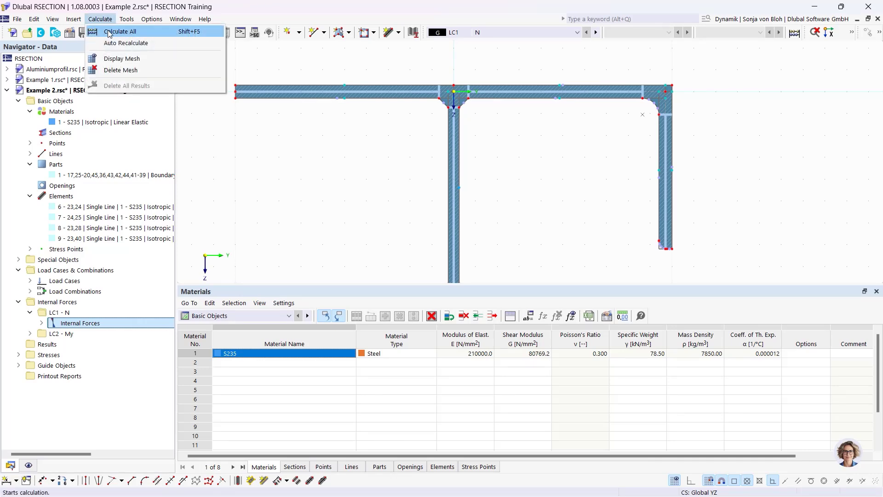
click(120, 31)
scroll(356, 79, down, 1)
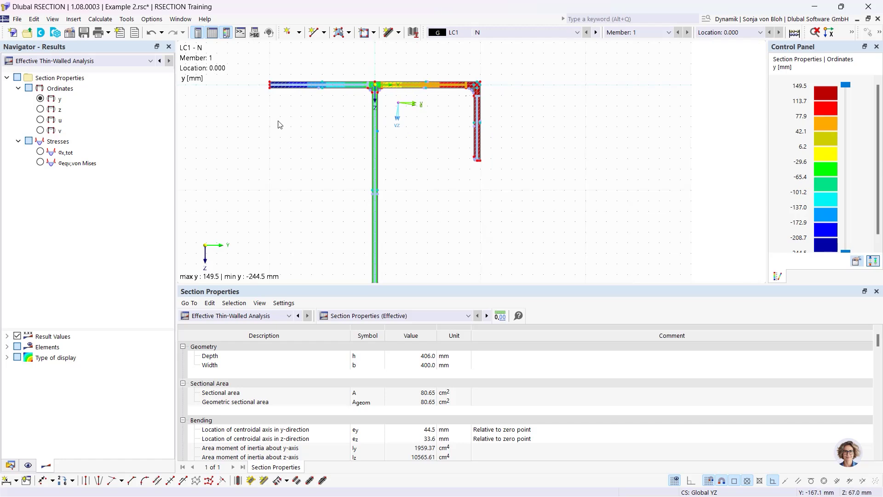
mouse_move(278, 123)
middle_down()
mouse_move(331, 132)
mouse_move(338, 107)
mouse_move(329, 121)
middle_up()
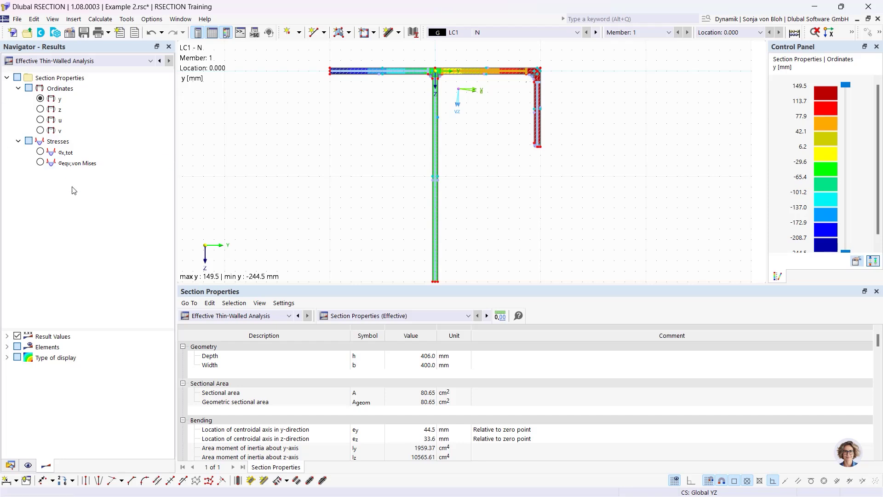
Step: Display the total normal stresses σx,tot on the section and the results table Section Classification acc. to EN 1993-1-1
click(41, 153)
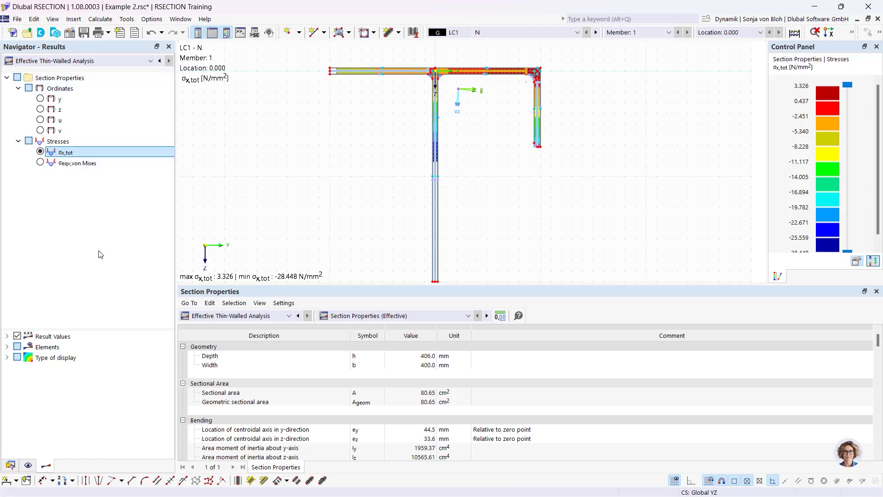
click(425, 317)
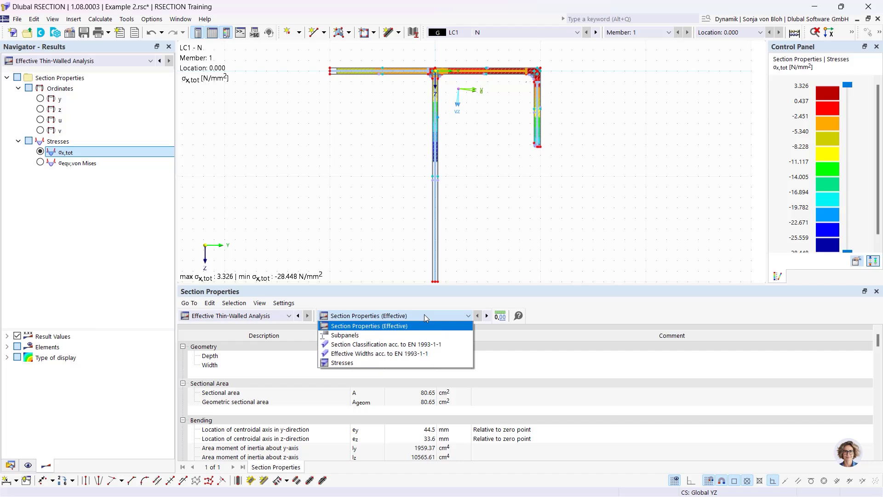
click(400, 346)
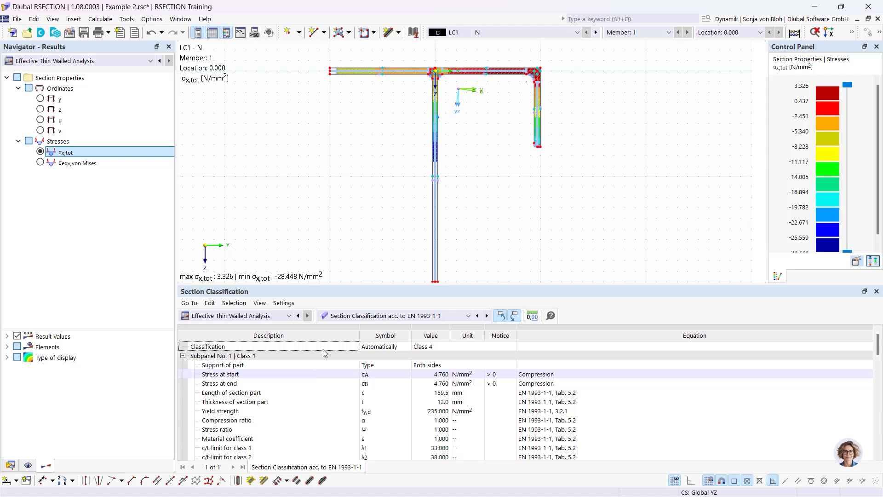
Step: Display the results of load case LC2 and examine the stresses at the free end of the horizontal leg
click(517, 28)
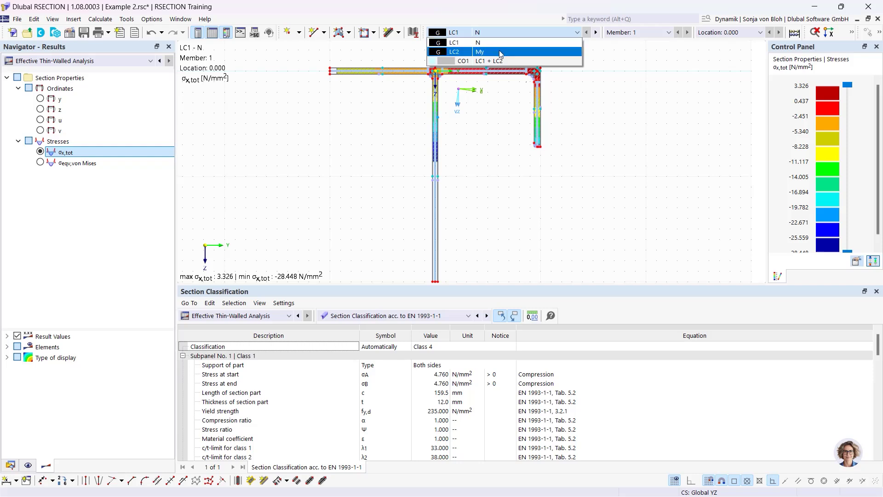
click(501, 53)
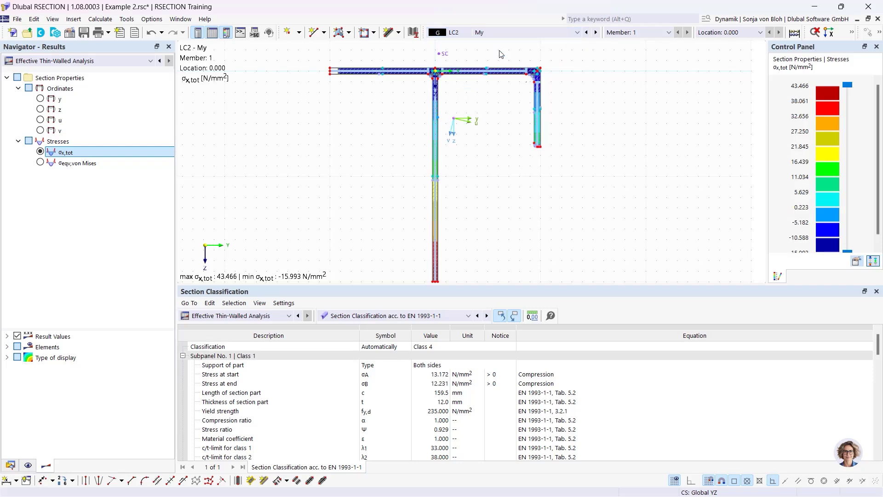
scroll(412, 177, down, 2)
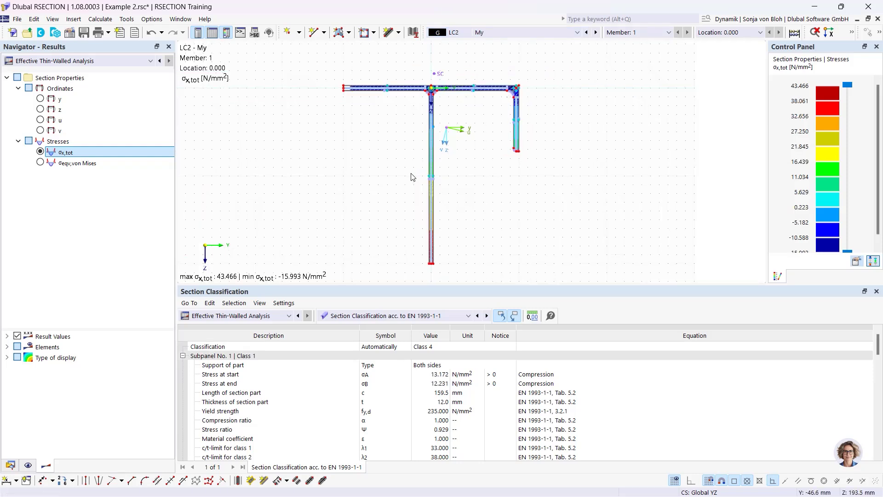
scroll(345, 108, up, 3)
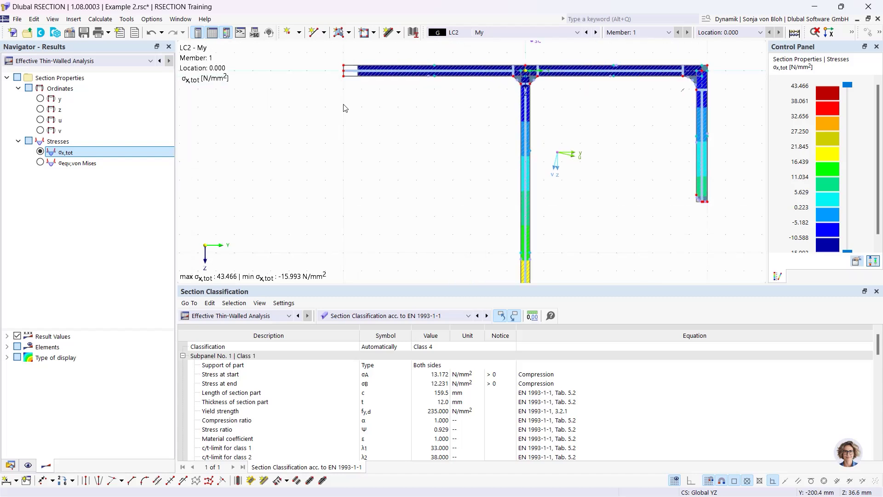
middle_drag(345, 109, 347, 152)
scroll(352, 138, up, 3)
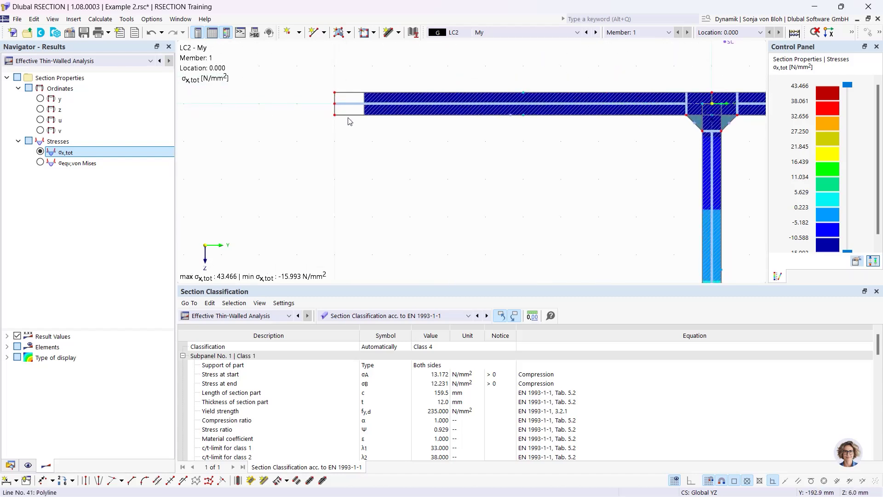
scroll(349, 109, down, 3)
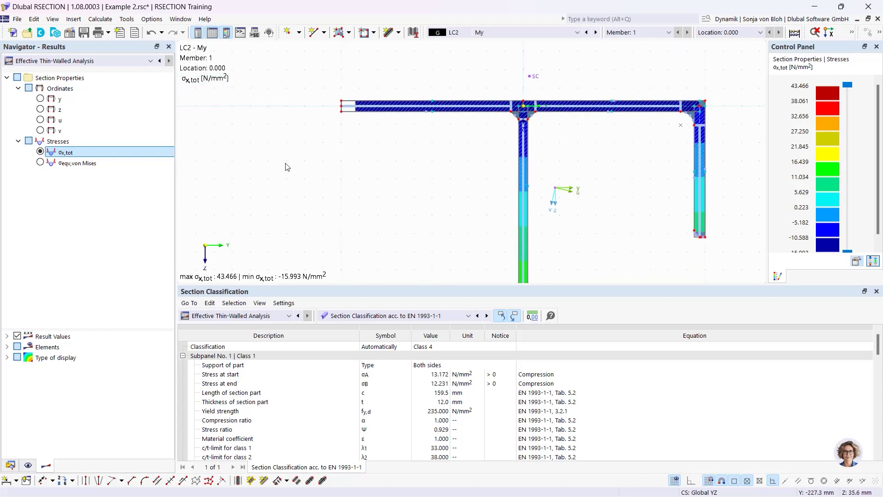
Step: Set the type of display to Off instead of isobands and show the stress diagram for load combination CO1
click(7, 358)
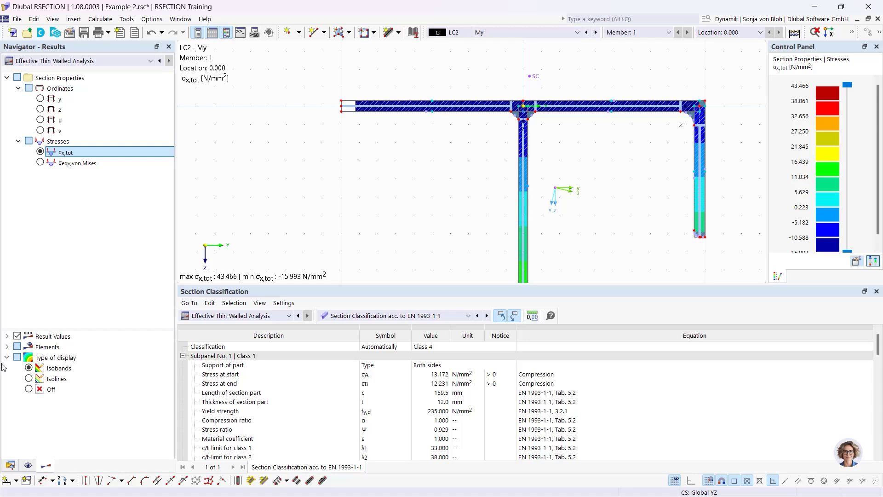
click(29, 389)
scroll(377, 184, down, 3)
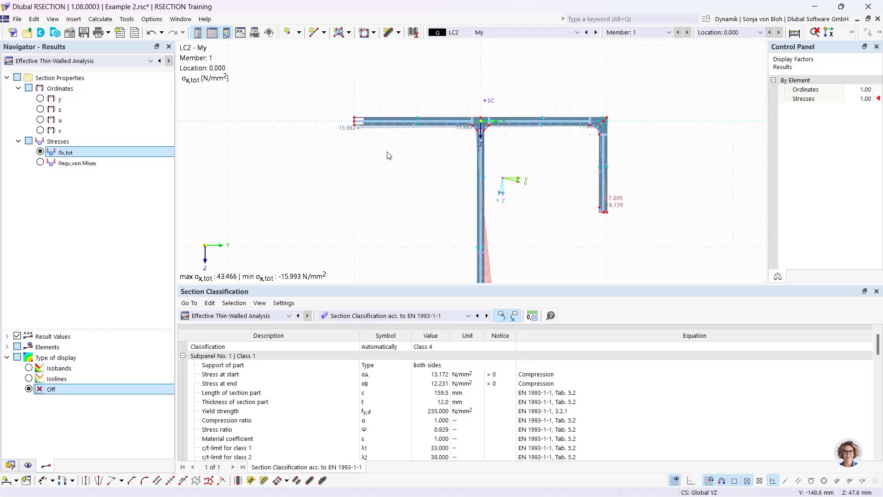
middle_drag(374, 176, 389, 139)
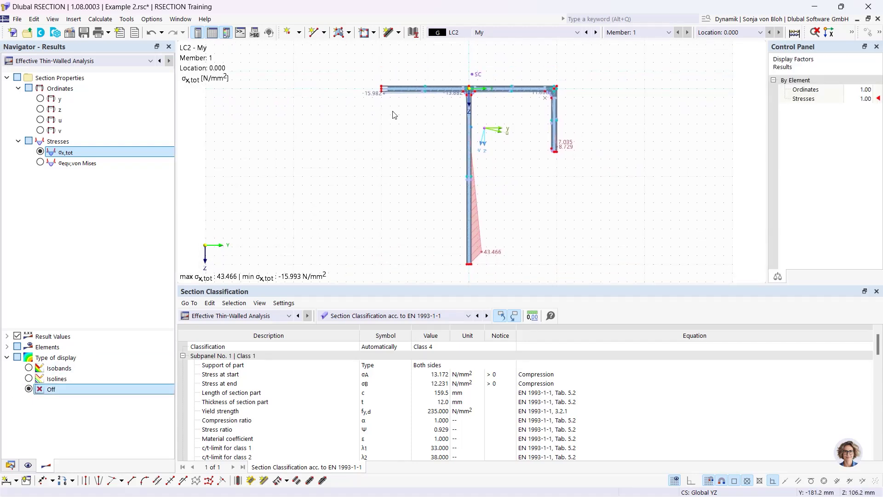
click(495, 31)
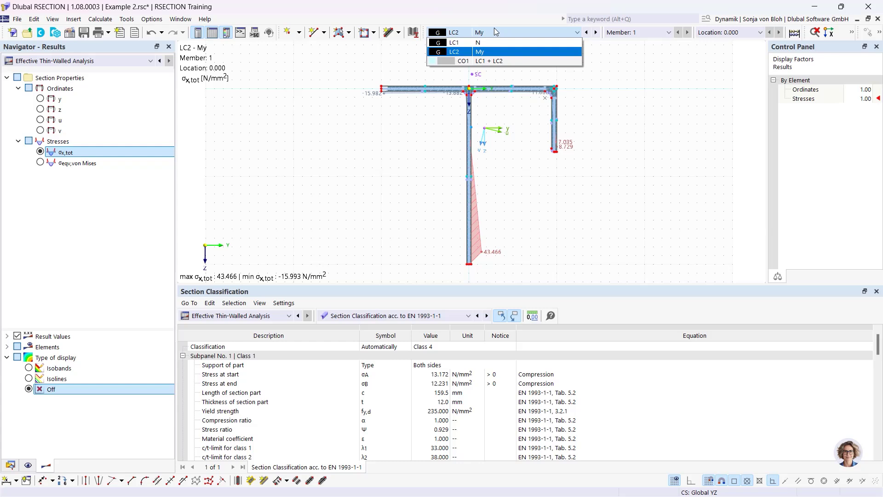
click(474, 61)
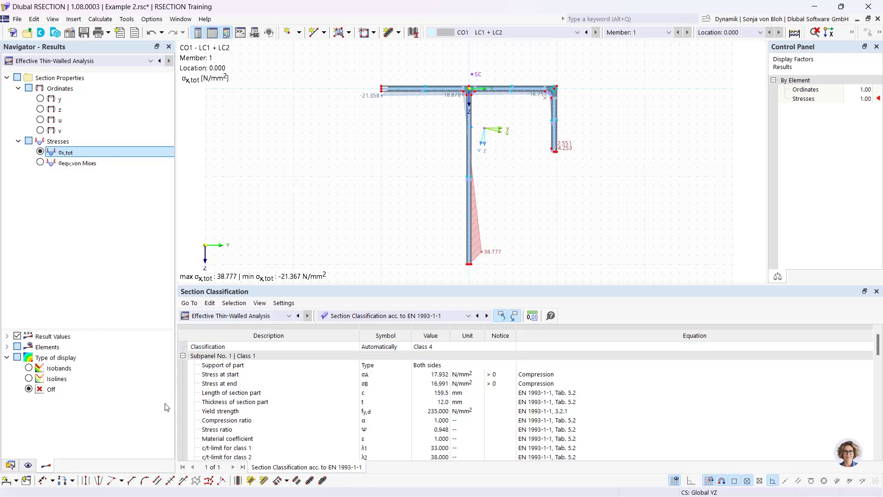
Step: Create a new printout report for the Example 2 model
click(10, 465)
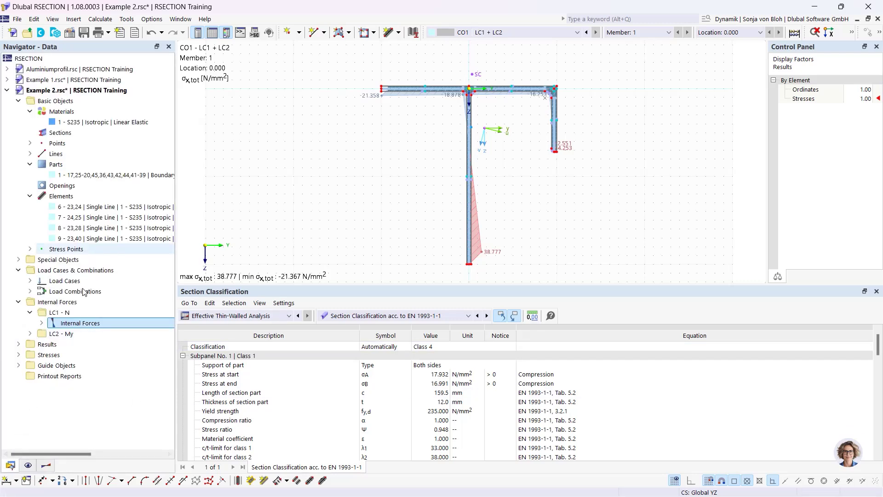
right_click(63, 377)
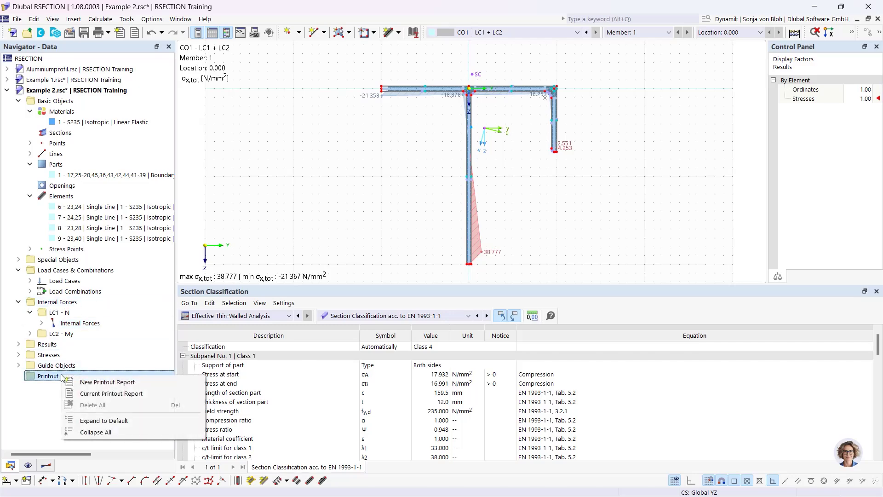
click(90, 386)
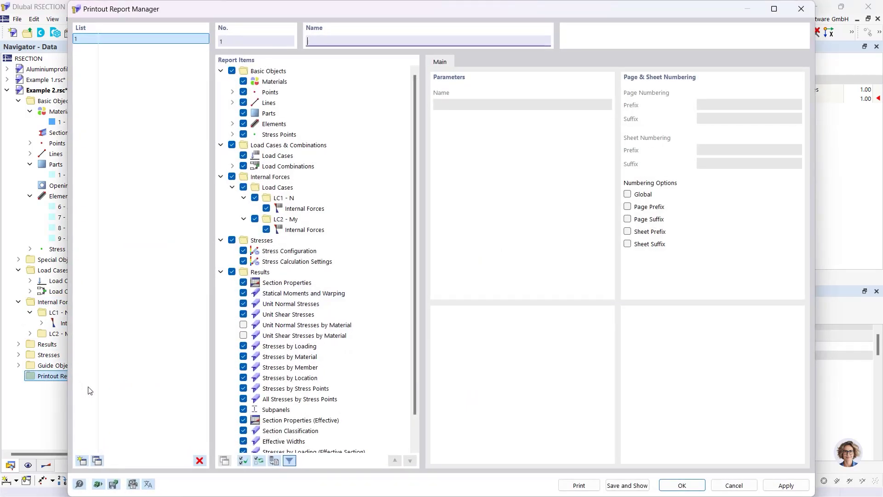
Step: Exclude the effective section's stresses by loading, material and stress points from the report, and save and show it
scroll(414, 211, down, 1)
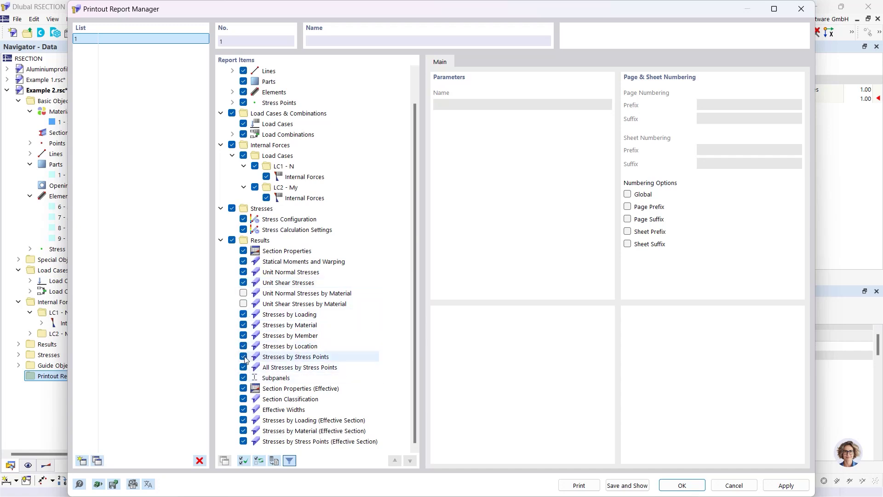
scroll(254, 391, up, 1)
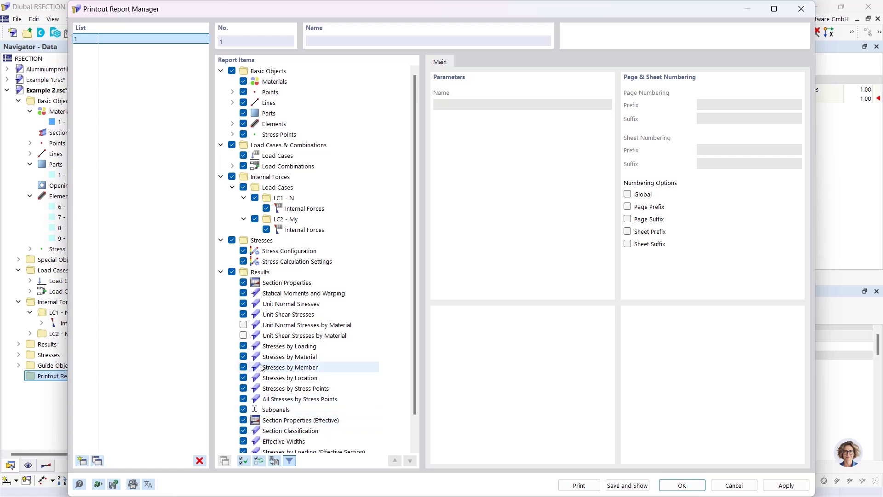
scroll(253, 432, down, 1)
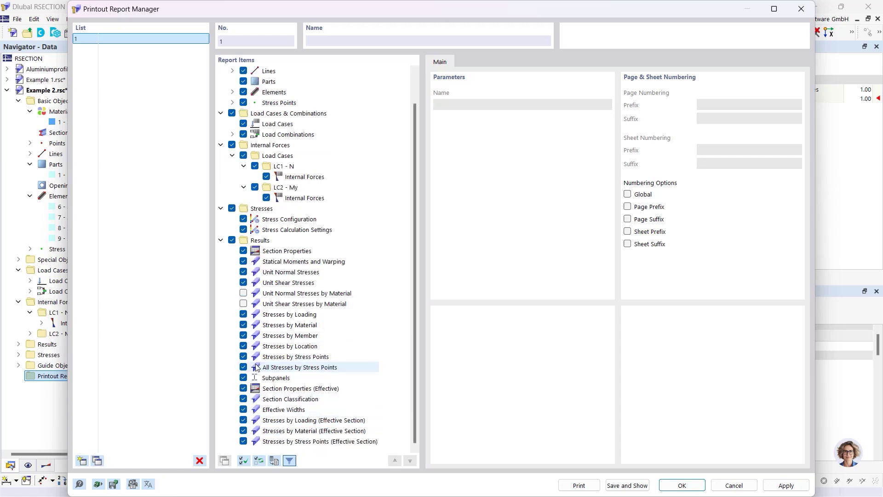
click(243, 420)
click(244, 430)
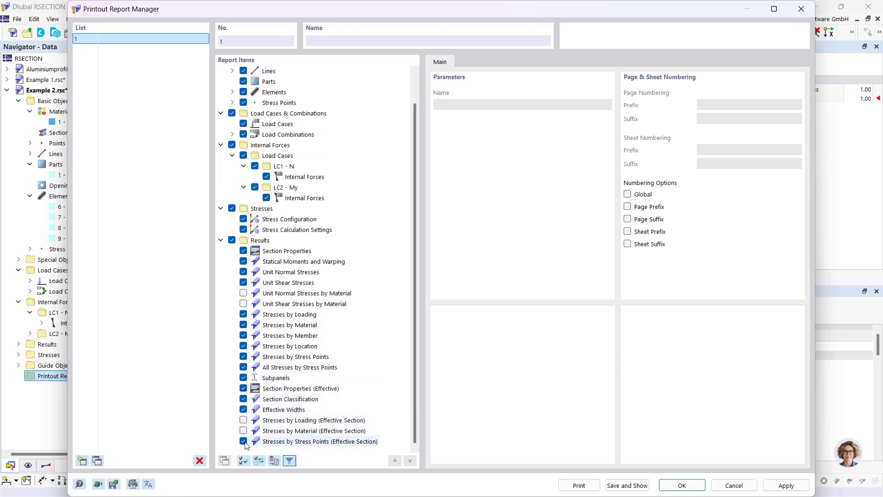
click(244, 441)
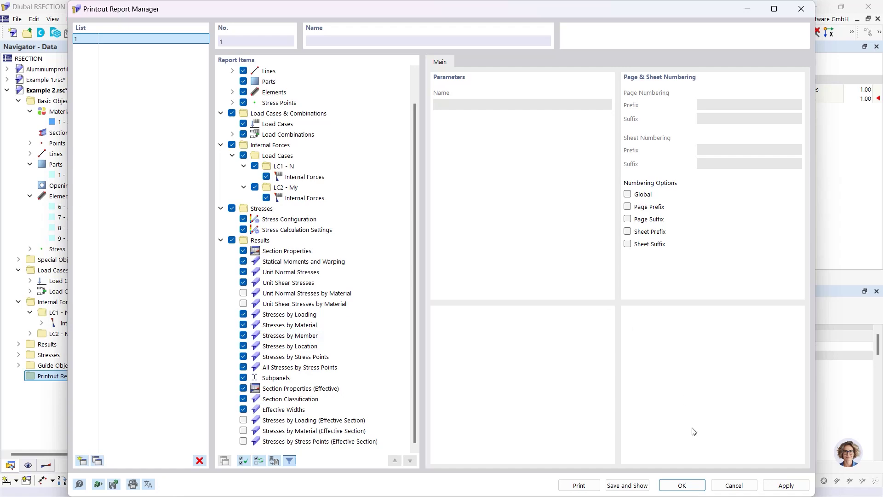
click(627, 485)
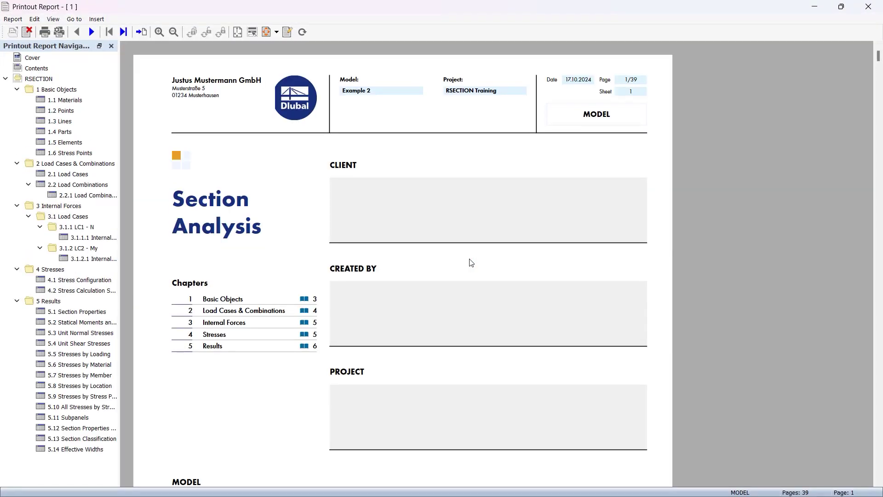
Step: Review the printout report from its cover and contents to the stress results in chapters 5.5 Stresses by Loading through 5.9 Stresses by Stress Points
scroll(466, 215, down, 12)
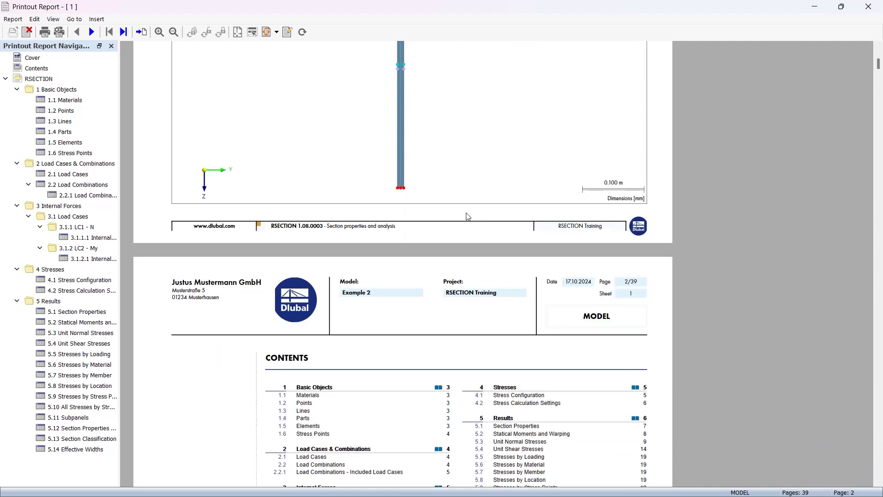
scroll(466, 215, down, 8)
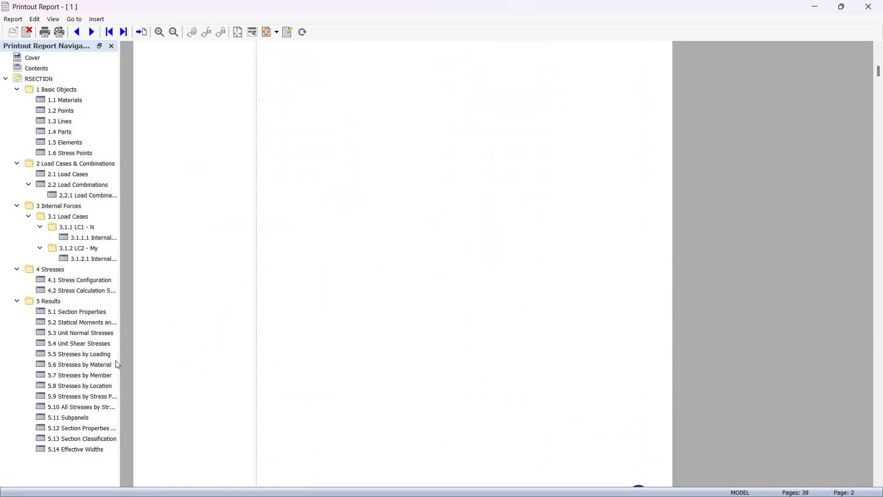
click(76, 354)
scroll(383, 327, down, 6)
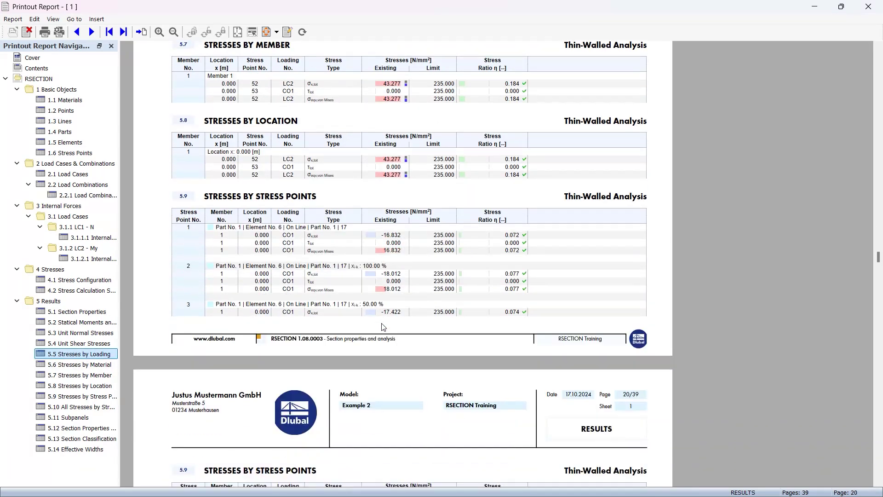
scroll(383, 327, down, 14)
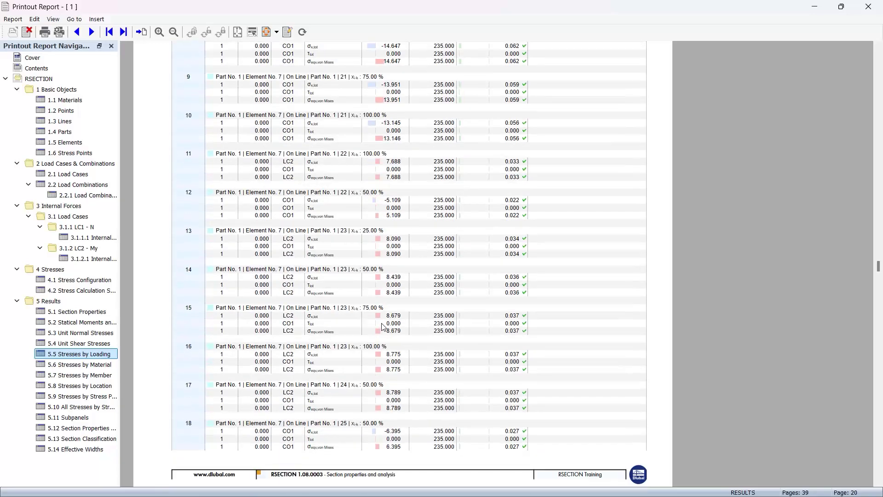
scroll(383, 327, down, 12)
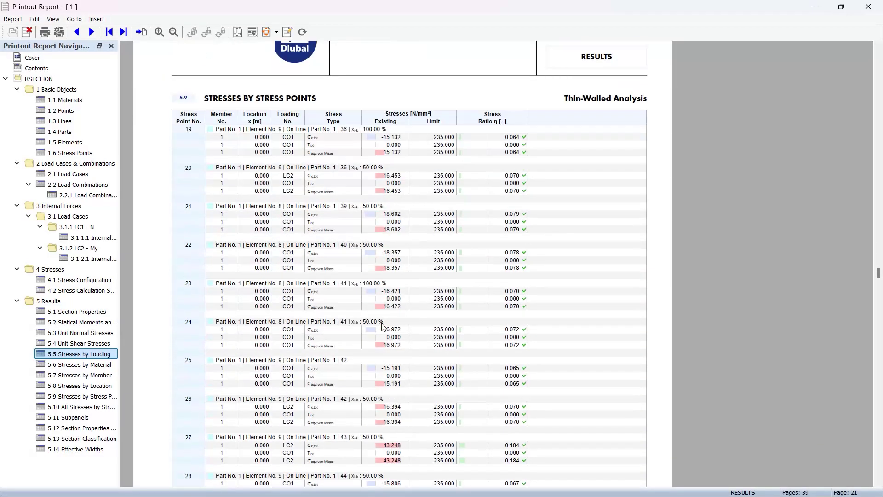
scroll(383, 327, down, 8)
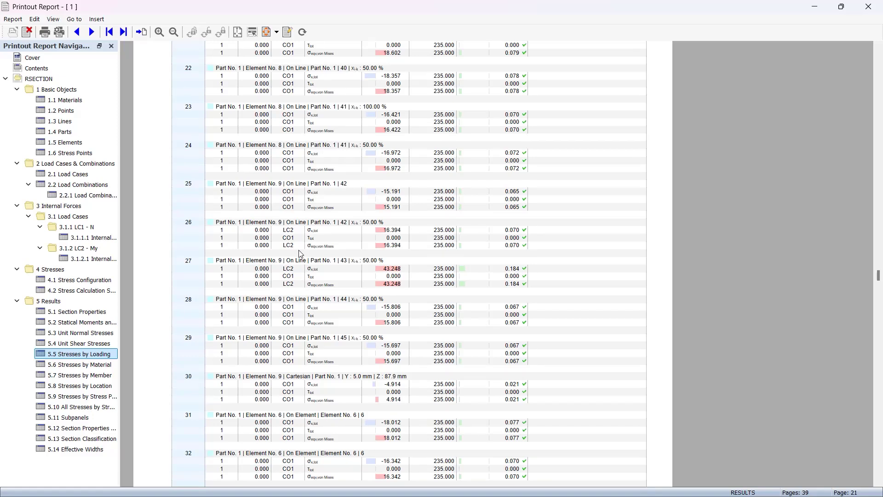
Step: Minimize the printout report and enlarge the model's graphics area so that the whole cross-section fits in view
click(815, 10)
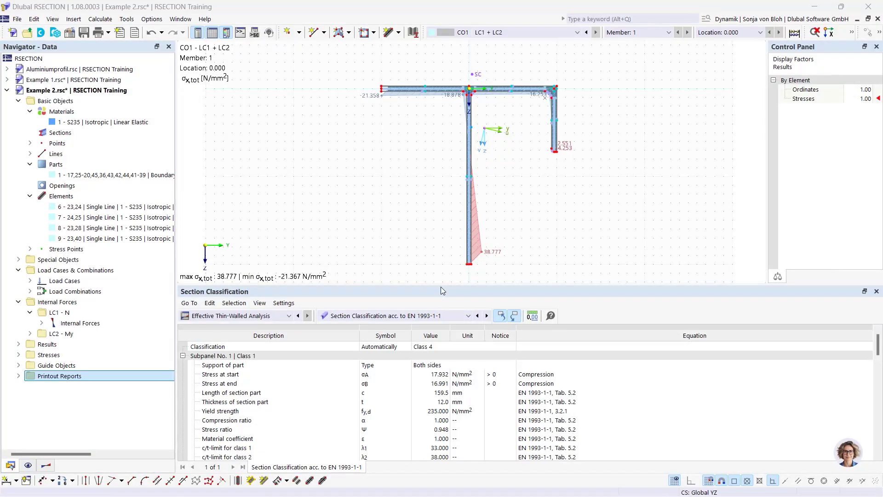
drag(440, 288, 441, 382)
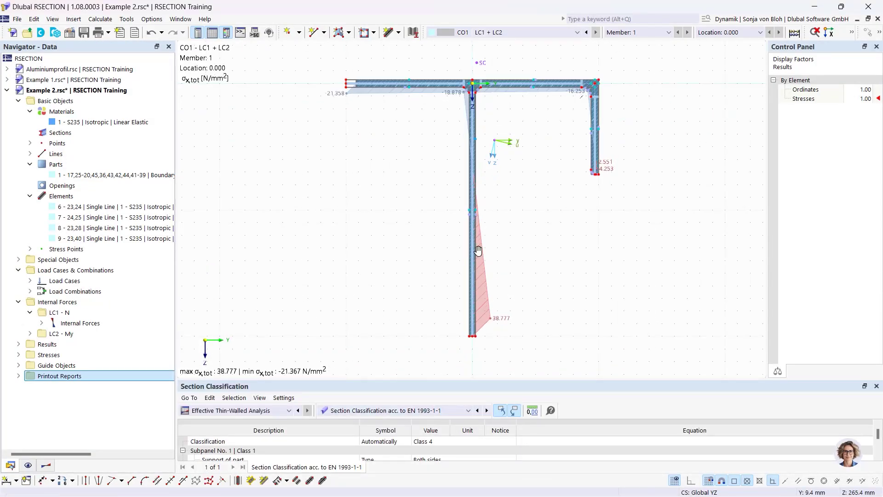
mouse_move(479, 250)
middle_down()
mouse_move(420, 253)
mouse_move(437, 255)
middle_up()
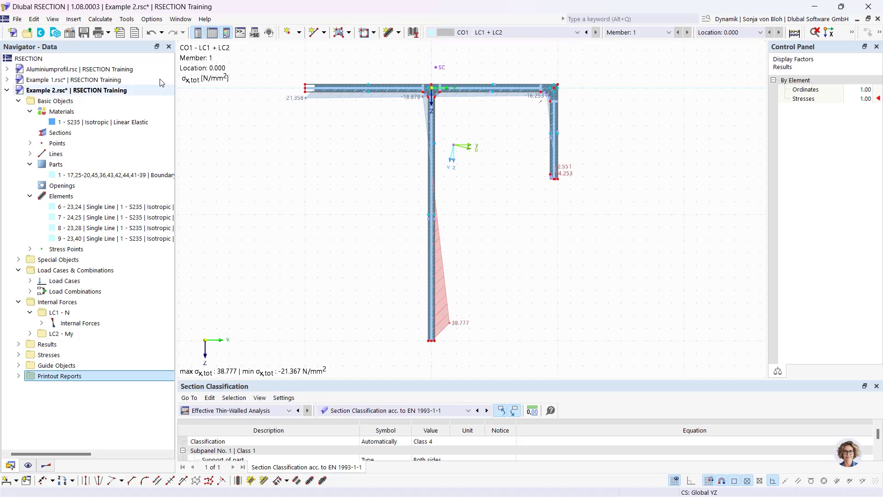
Step: Send the CO1 total normal stress graphic to the printout report as a window-filling picture, then save and show the report
click(108, 35)
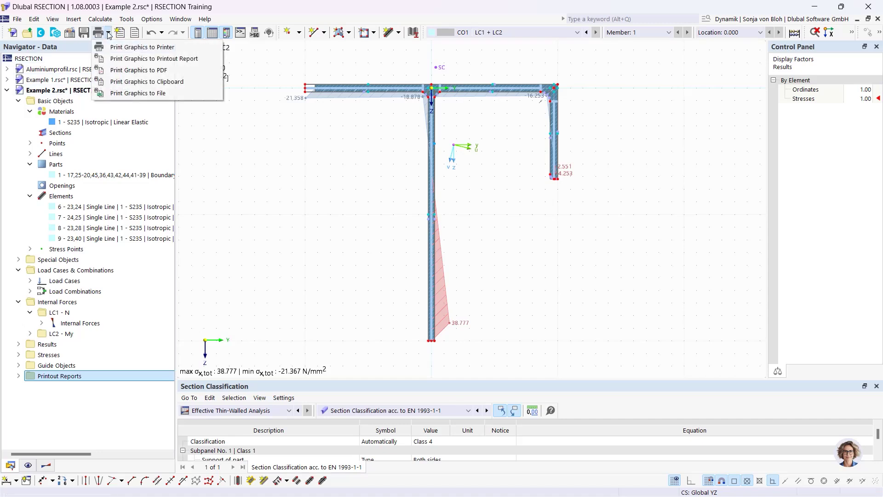
click(136, 59)
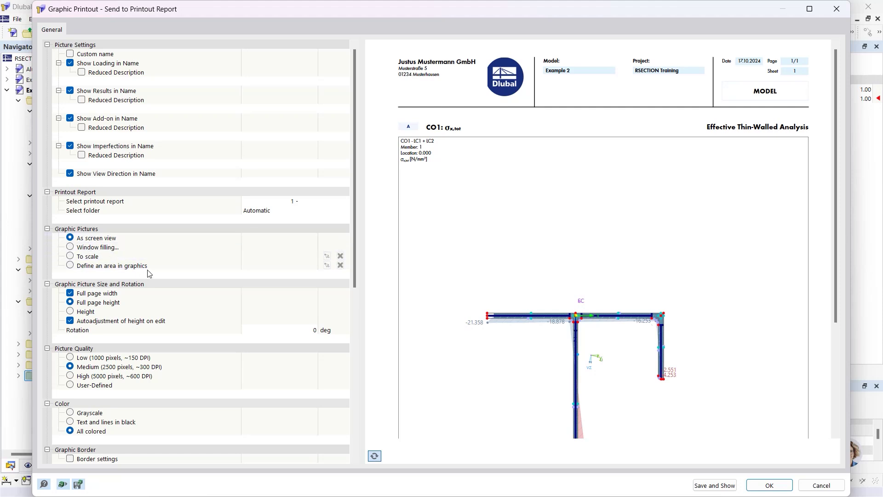
click(72, 250)
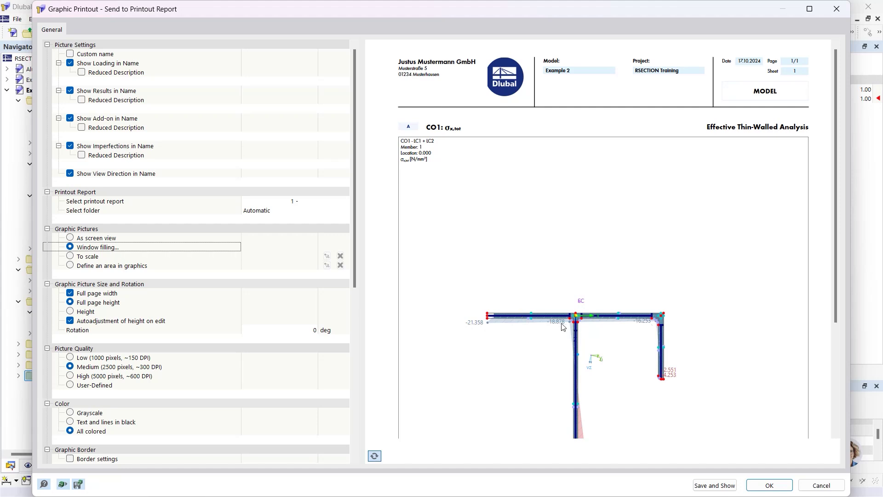
scroll(584, 296, down, 1)
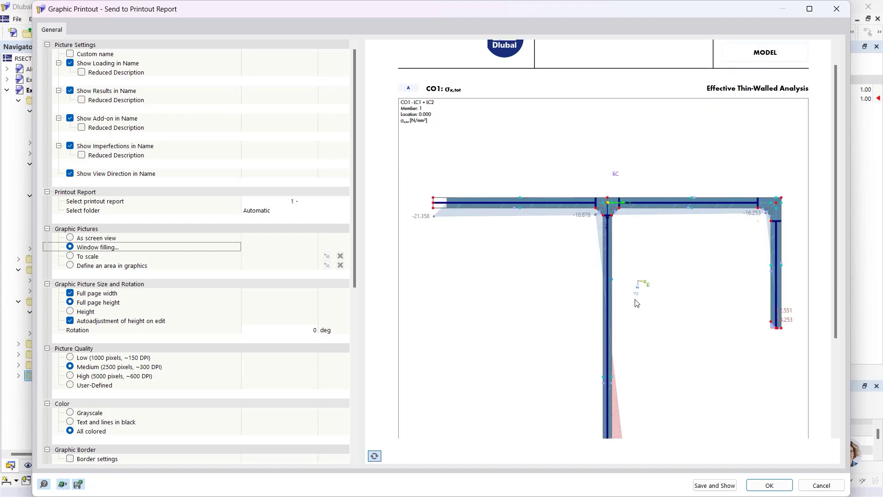
scroll(637, 300, down, 2)
scroll(650, 285, up, 1)
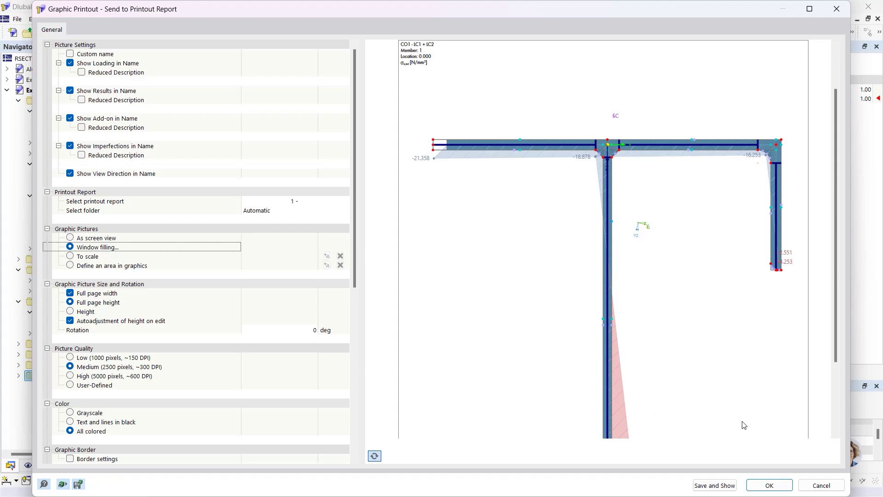
click(713, 485)
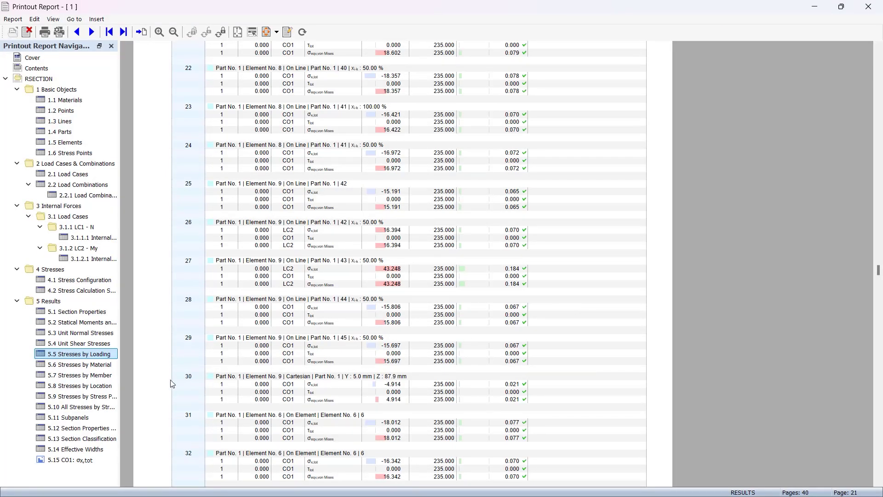
Step: Review the stress graphic in chapter 5.15 of the printout report and close the report
click(75, 460)
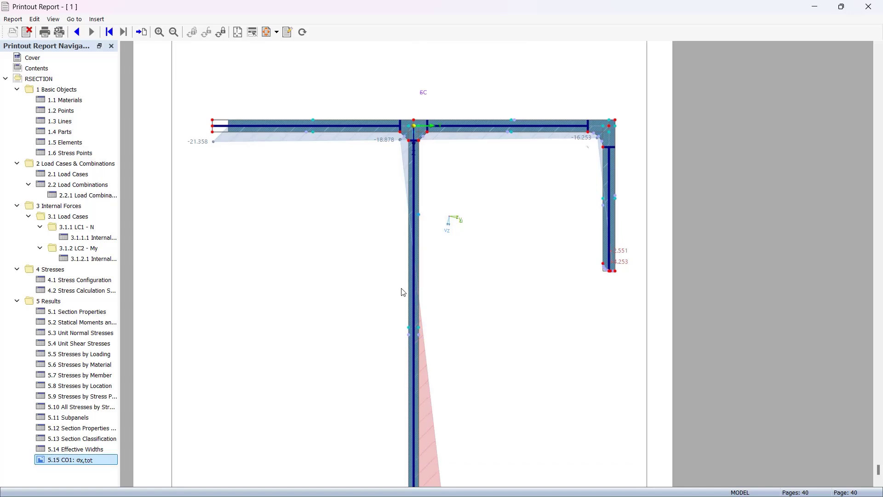
scroll(402, 292, down, 4)
scroll(402, 292, down, 2)
scroll(402, 292, up, 7)
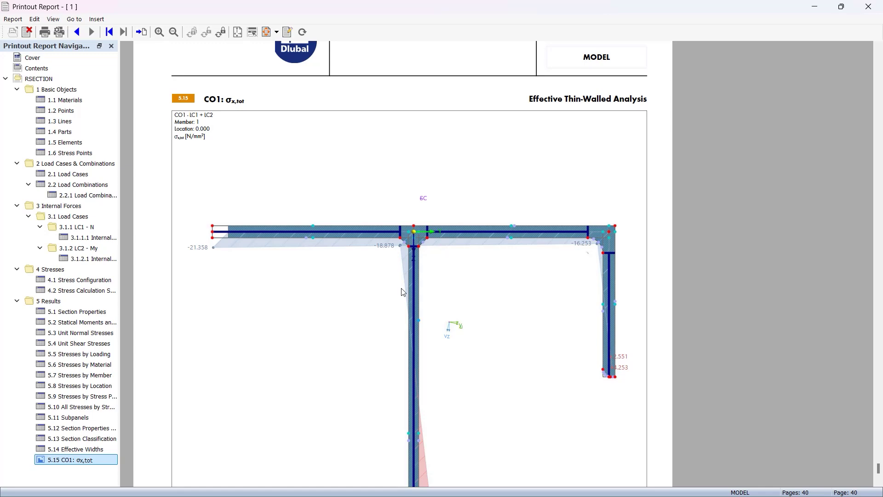
scroll(607, 120, down, 1)
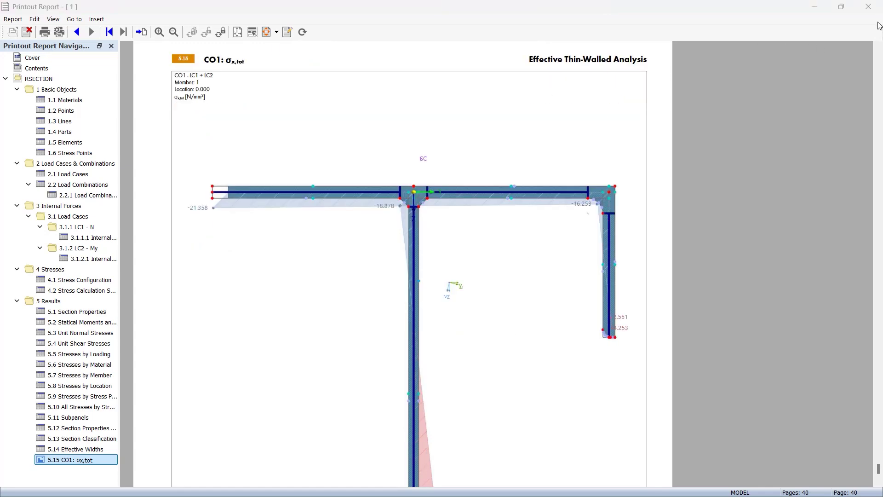
click(868, 6)
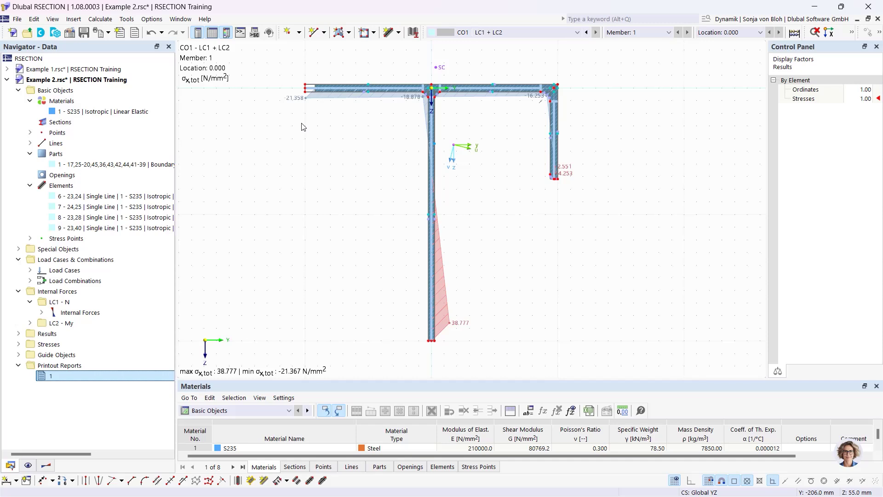
Step: Import the DXF file Aluprofil.dxf, declining to import it into the active model
click(17, 19)
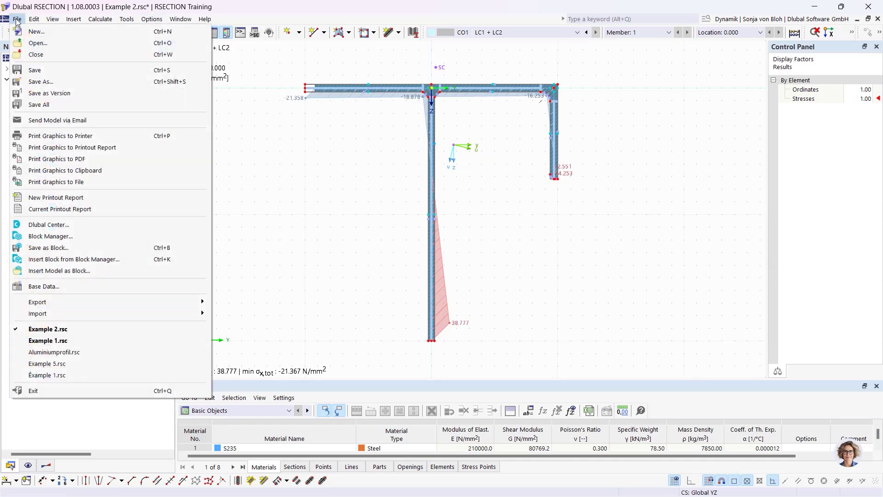
mouse_move(84, 317)
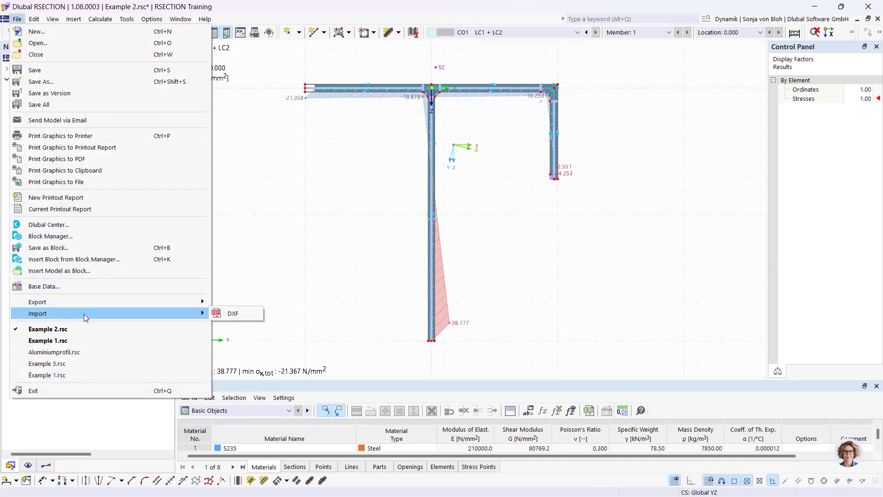
click(235, 313)
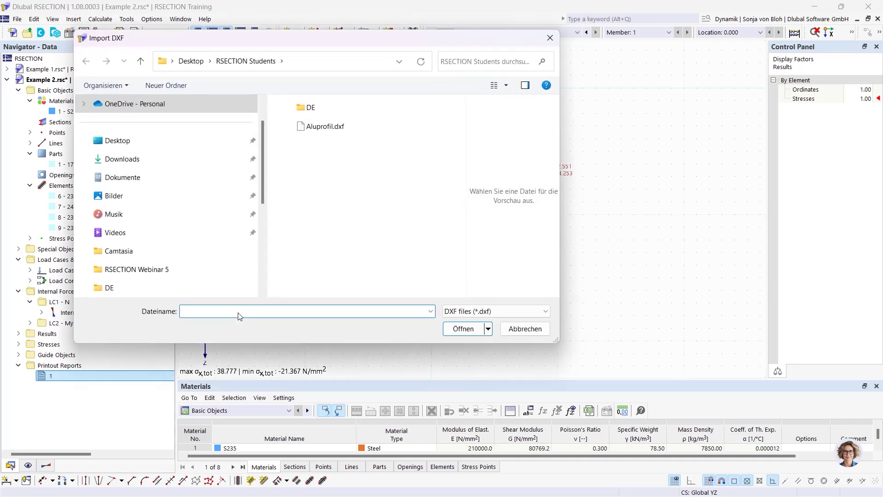
click(336, 130)
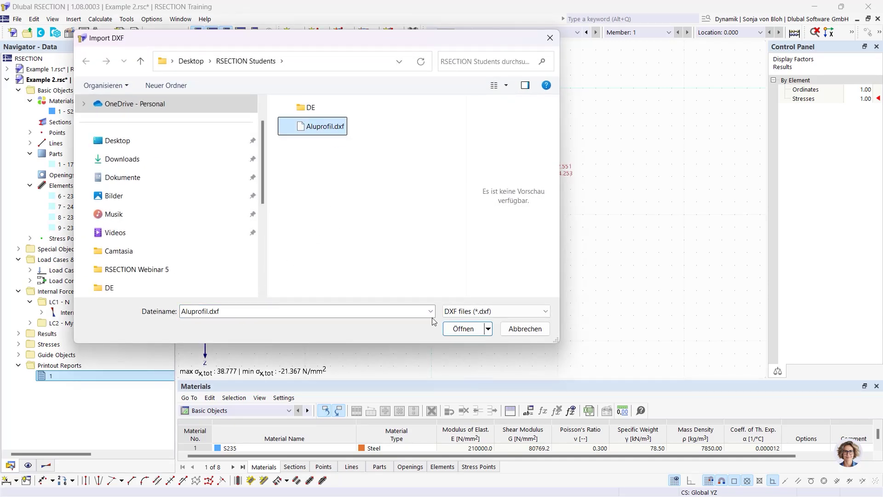
click(462, 329)
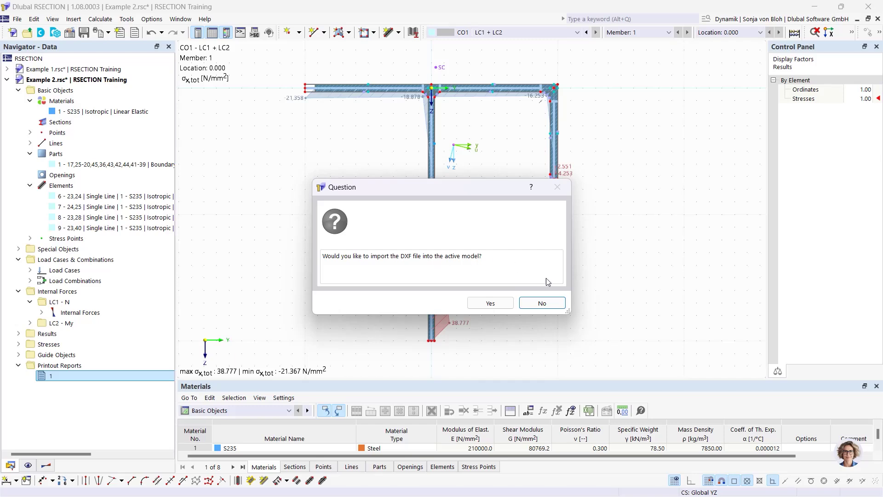
click(542, 304)
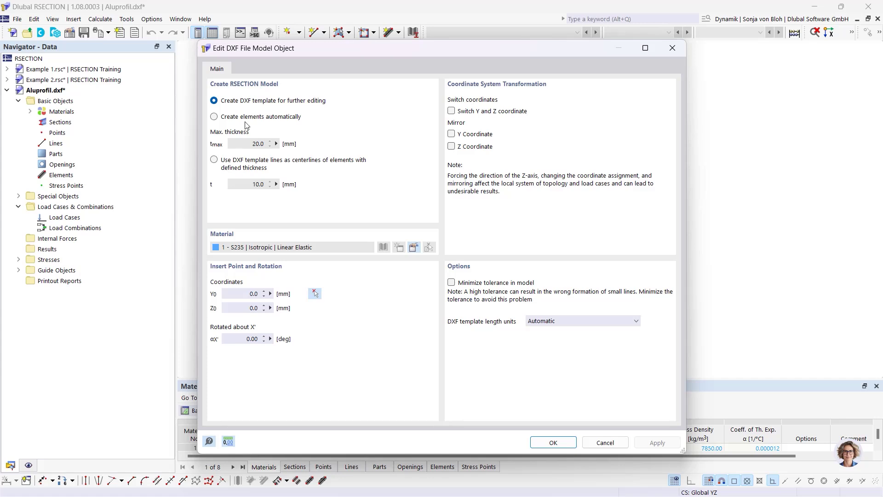
click(215, 118)
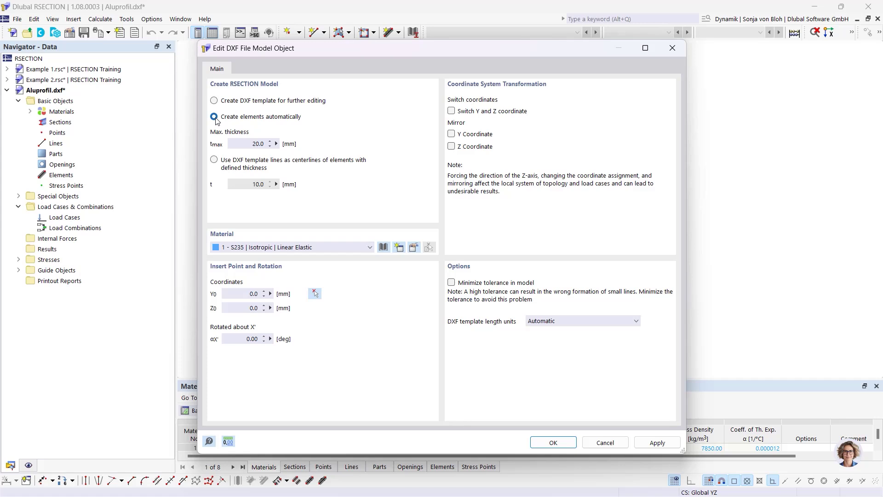
key(Tab)
click(216, 161)
double_click(248, 184)
Step: Import the DXF as a template for further editing and close the import log
click(215, 101)
click(550, 442)
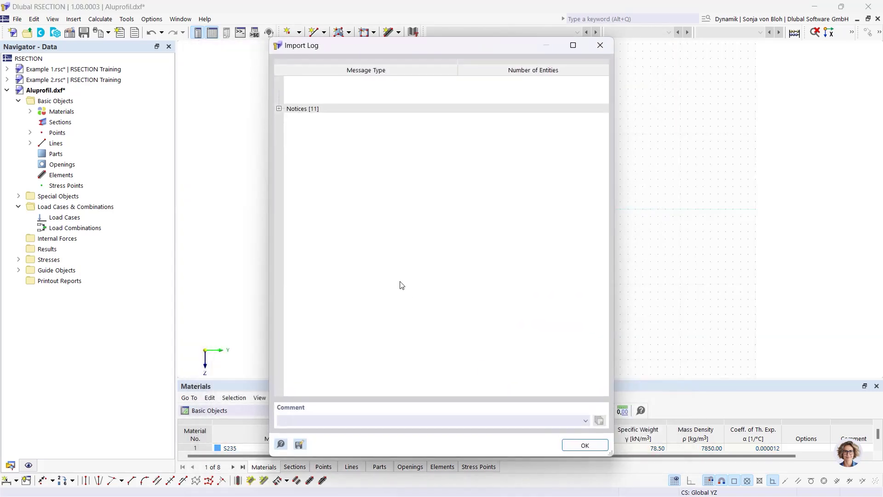
click(585, 445)
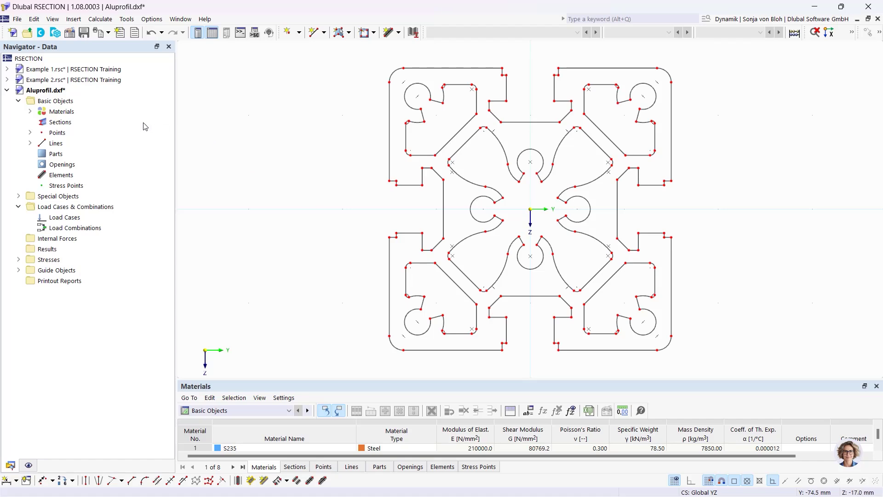
Step: Check the analysis method, options and add-ons in the Aluprofil model's base data
right_click(79, 101)
click(110, 107)
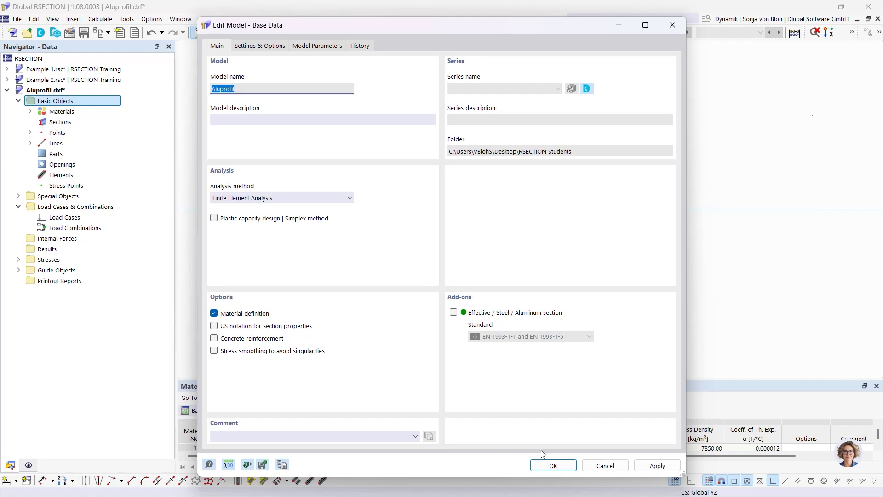
click(553, 466)
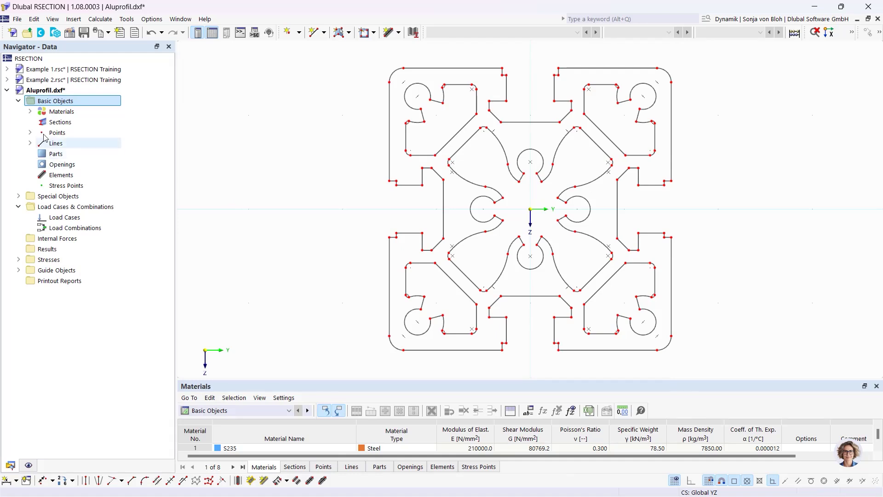
Step: Change material 1 to the aluminum EN AW-6060 (EP) T66 from the material library, searching for 6060
click(30, 112)
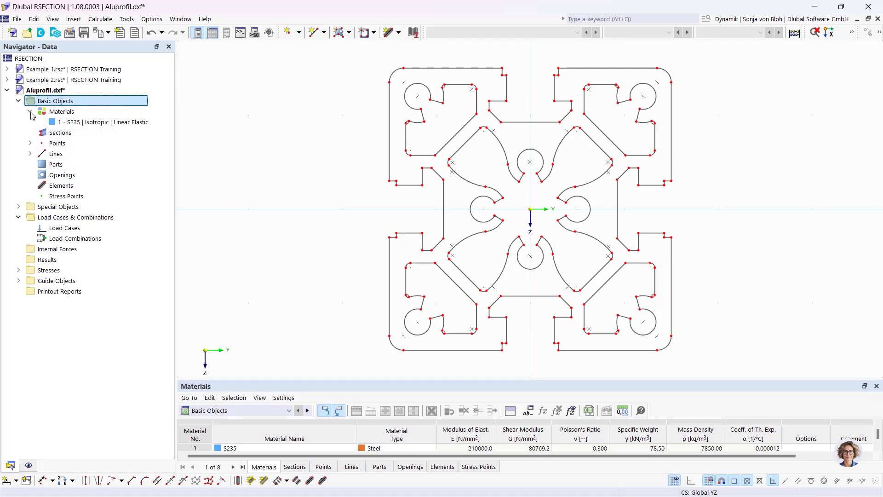
double_click(102, 121)
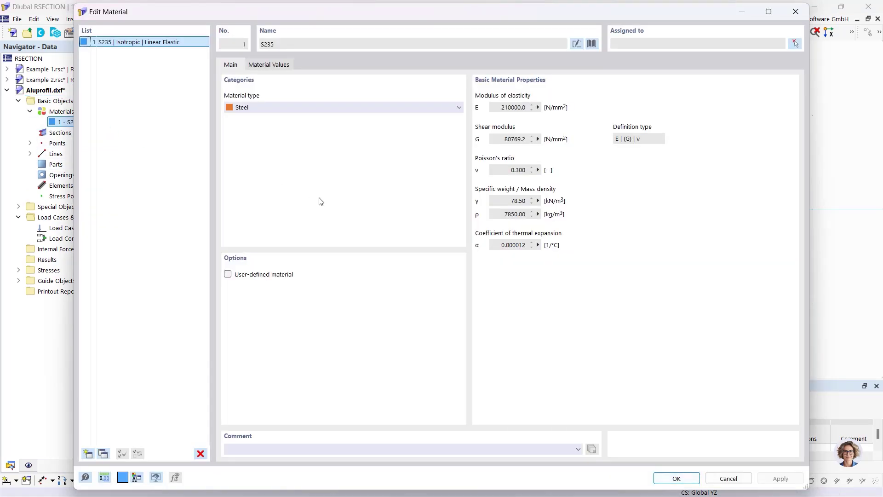
click(592, 43)
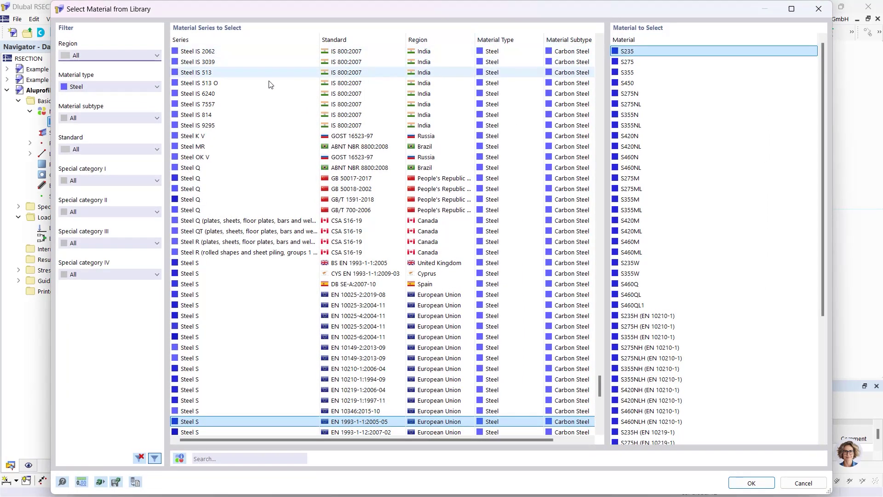
click(98, 86)
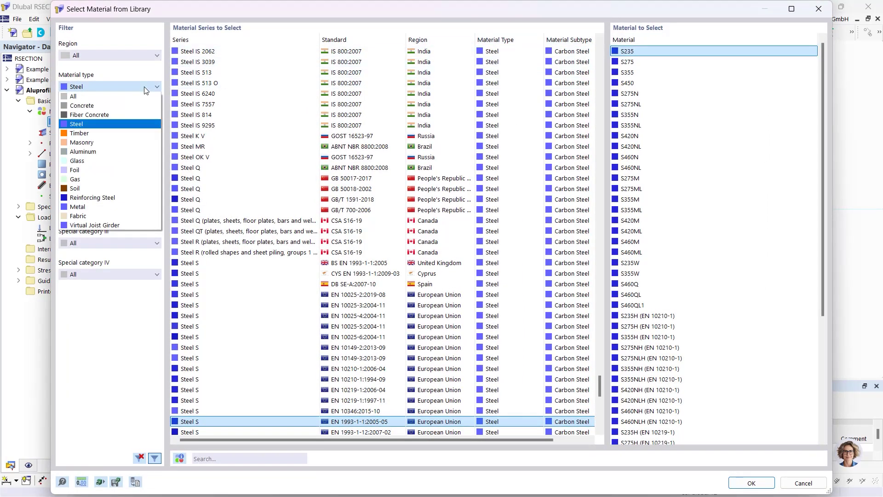
click(101, 150)
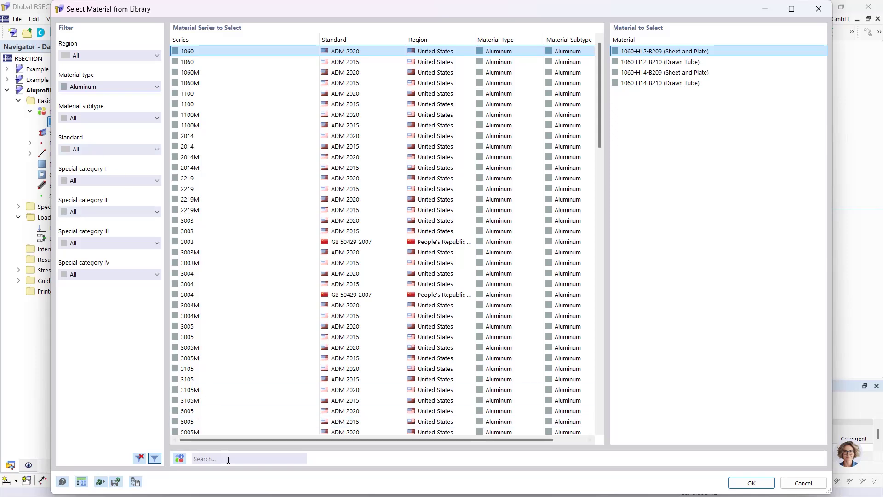
click(215, 459)
text(6)
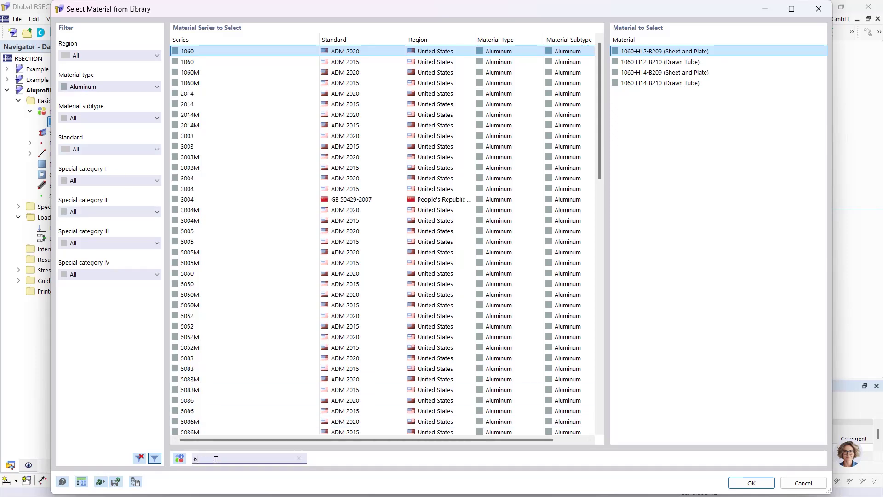
text(060)
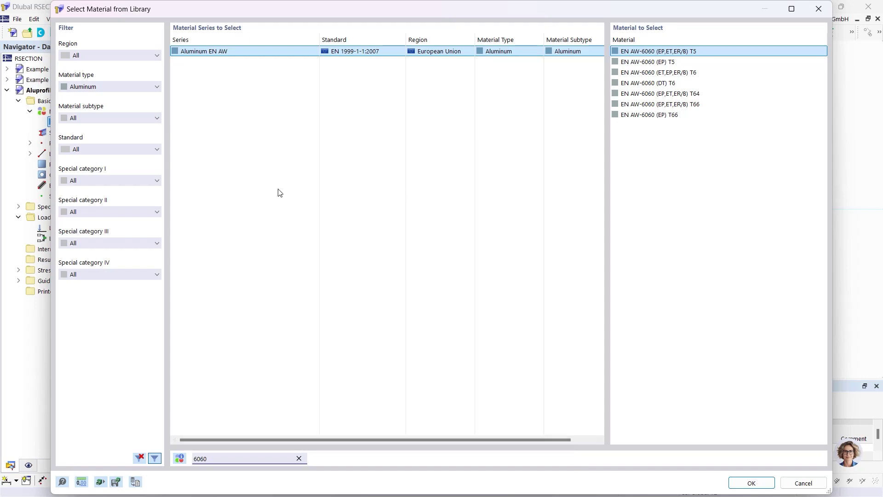
click(652, 117)
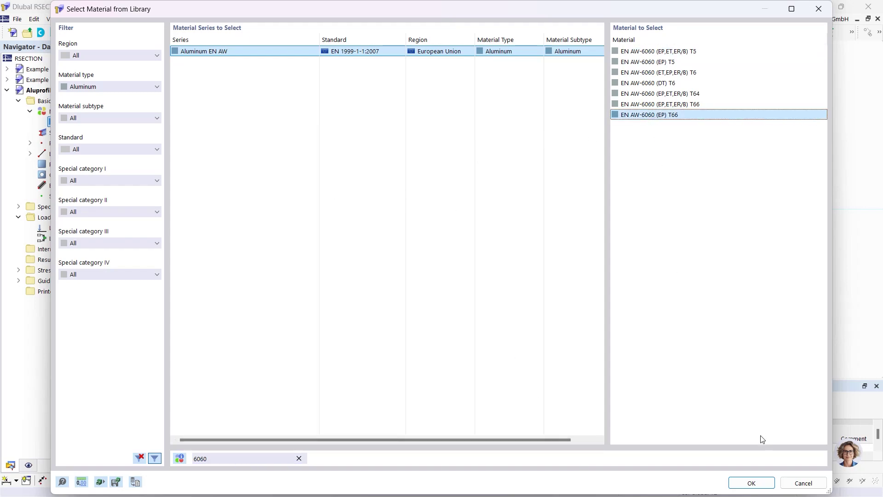
click(748, 483)
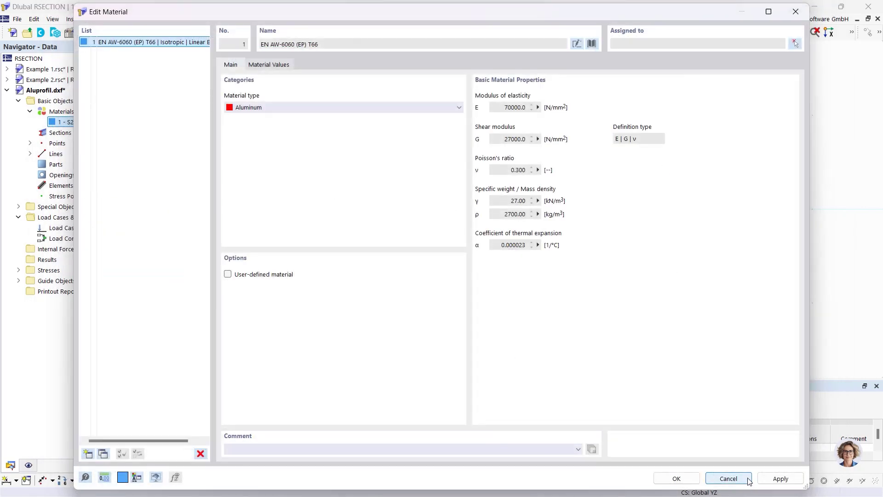
click(681, 477)
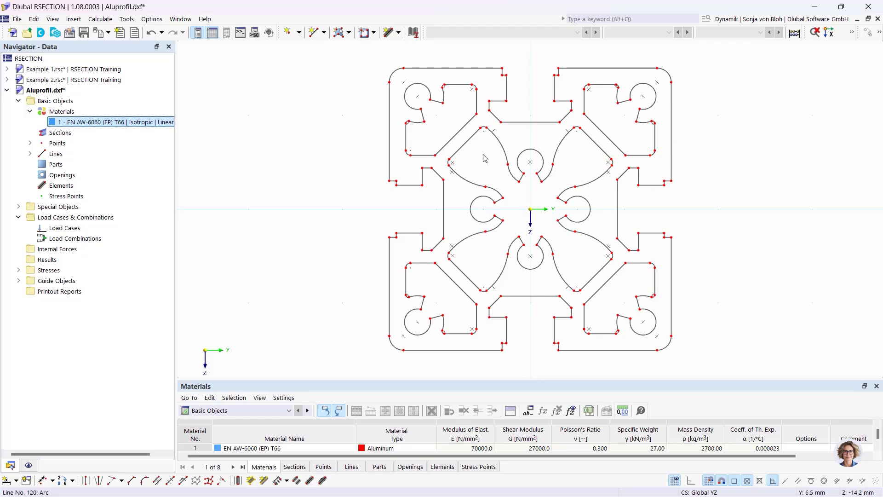
Step: Create a part of EN AW-6060 (EP) T66 by selecting the profile's outer contour as its boundary
click(348, 32)
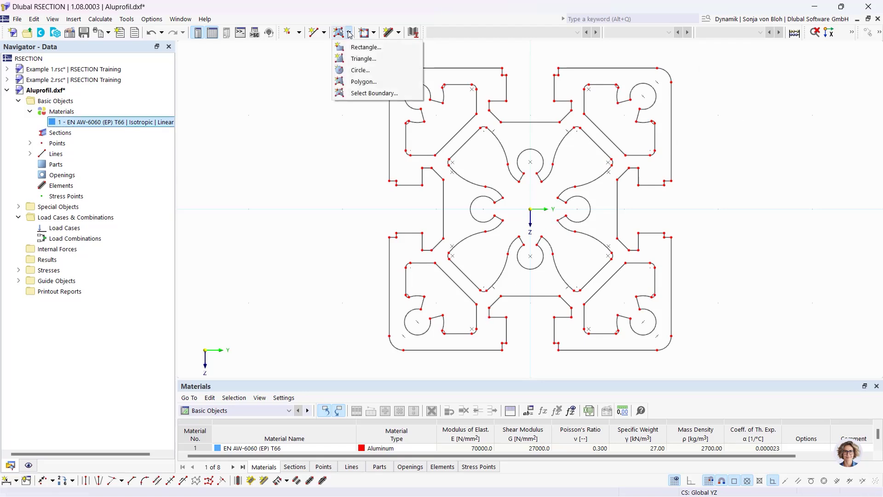
click(363, 94)
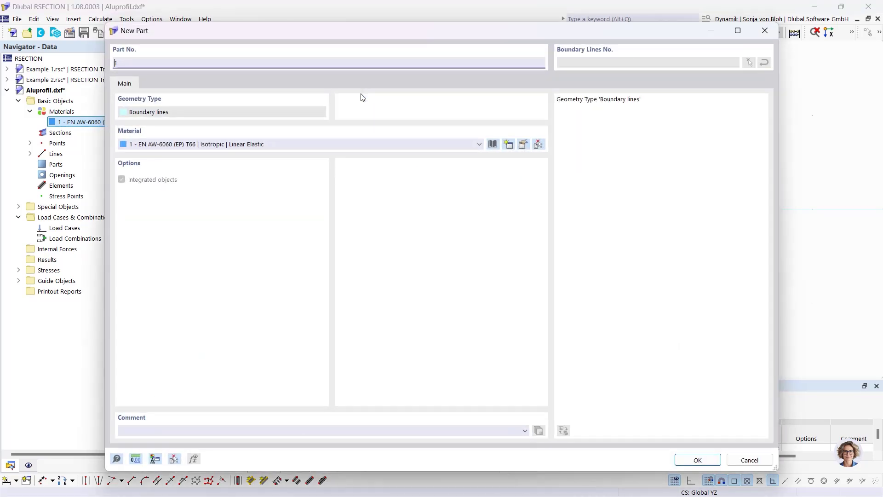
click(697, 460)
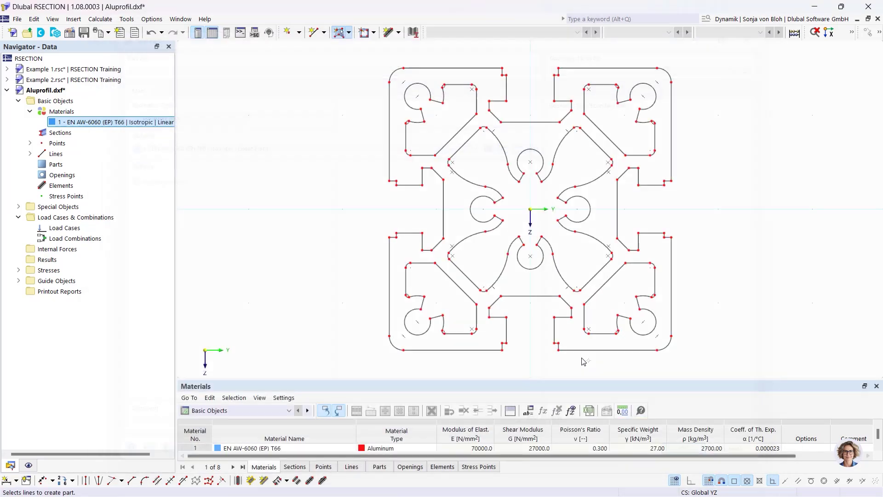
click(389, 134)
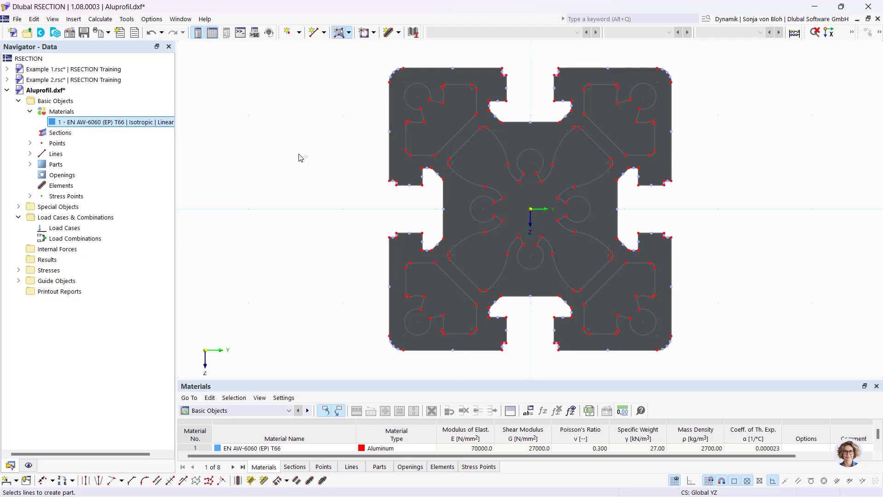
Step: Create an opening in the profile's upper-left corner chamber by selecting its inner contour as the boundary
click(375, 33)
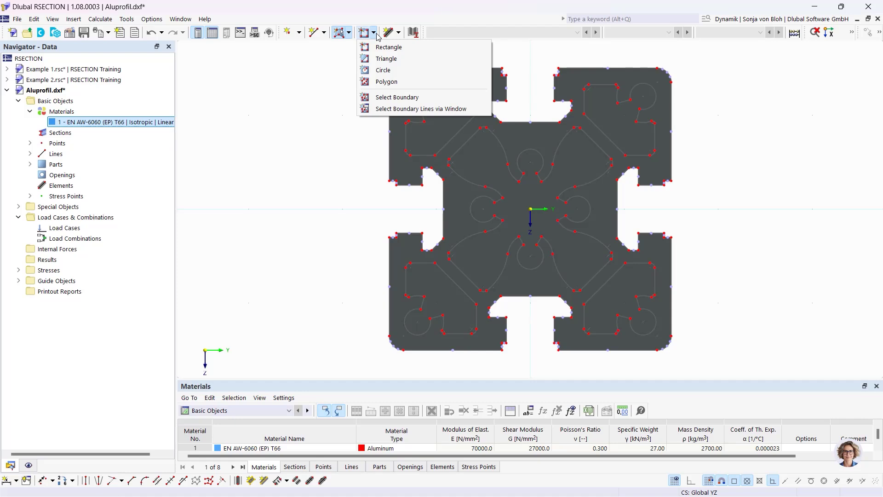
click(398, 98)
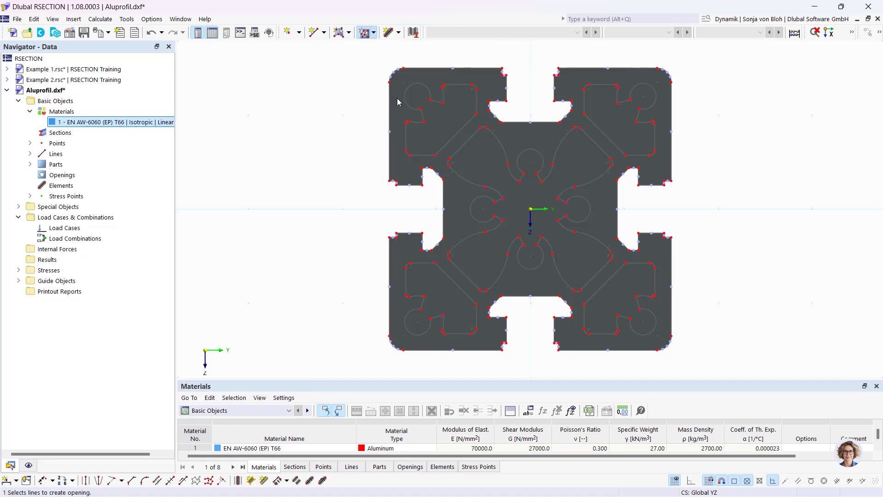
click(406, 135)
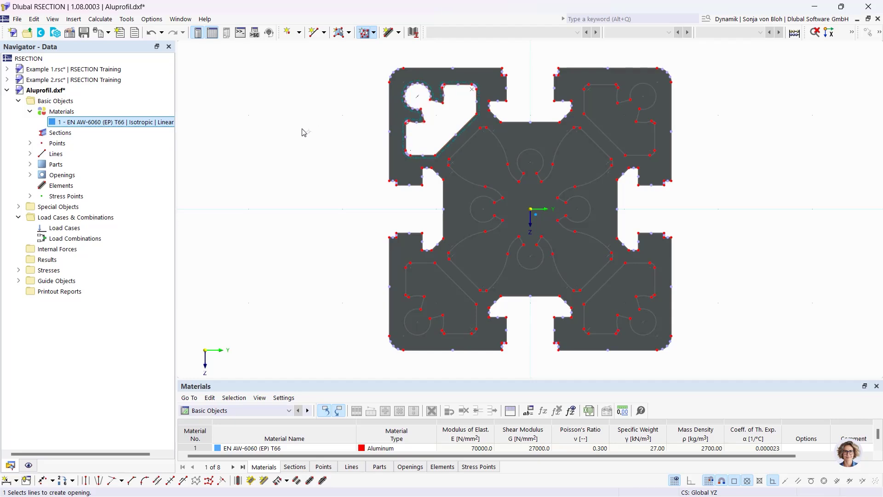
key(Escape)
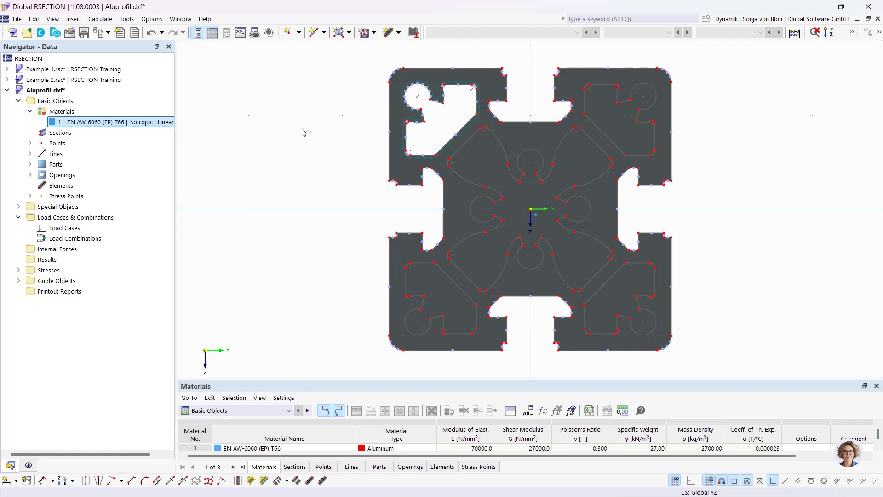
Step: Rotate-copy the corner chamber opening three times at 90° around the profile's center point (0, 0)
click(30, 175)
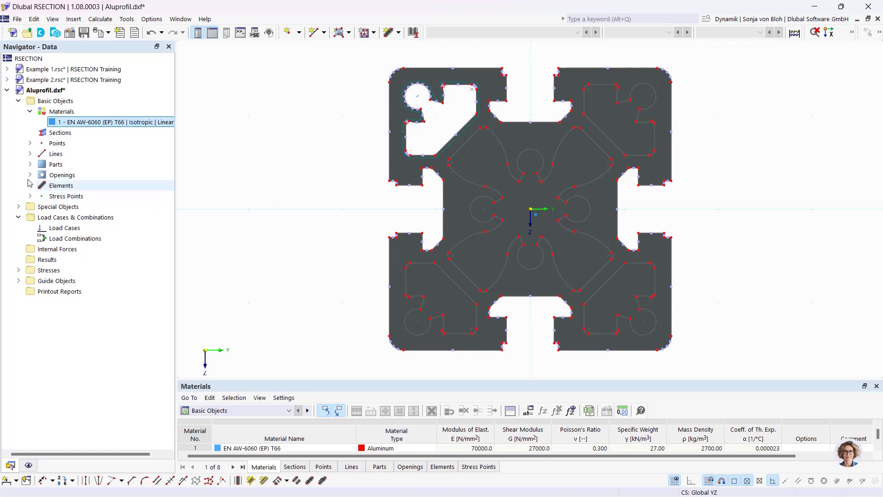
click(68, 186)
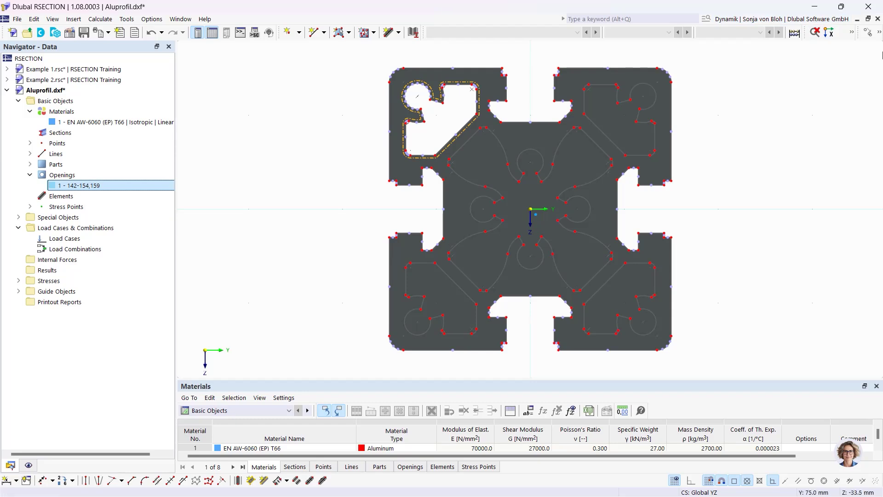
click(879, 33)
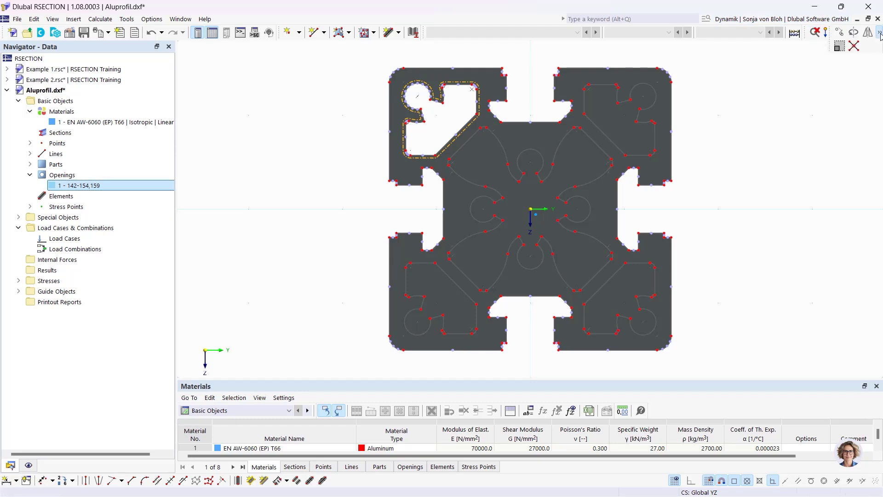
click(855, 33)
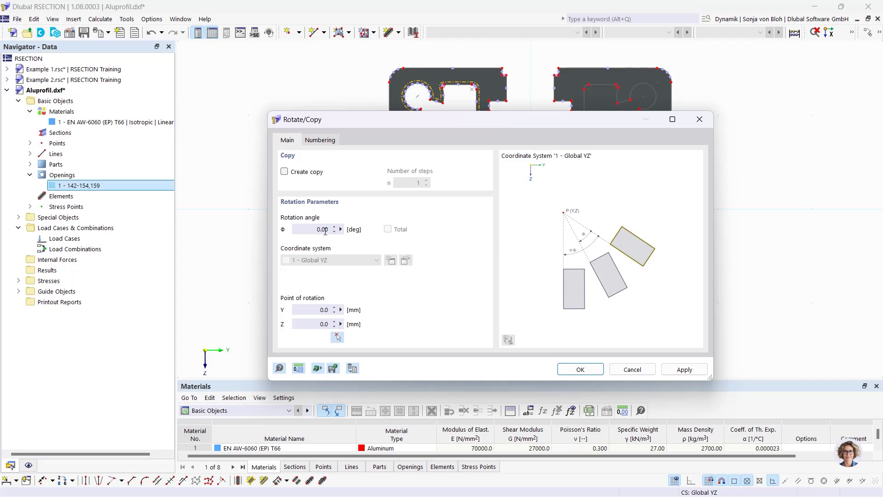
click(284, 172)
key(Tab)
text(3)
key(Tab)
text(9)
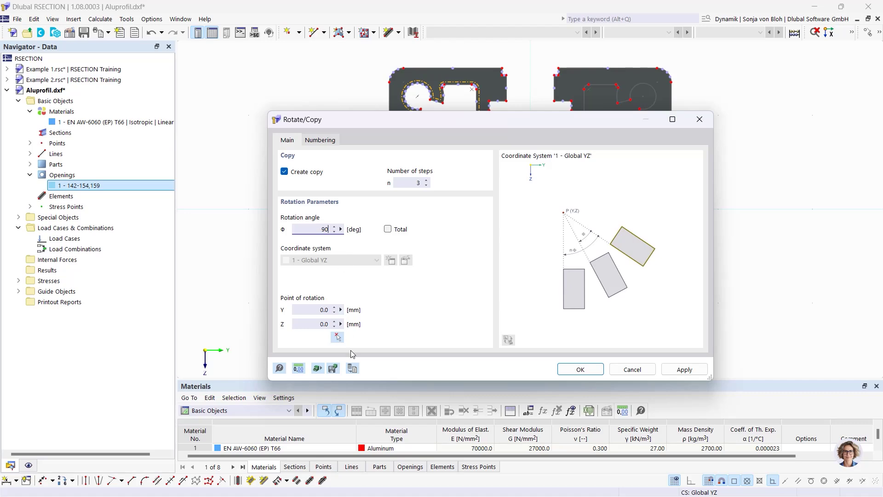
click(338, 337)
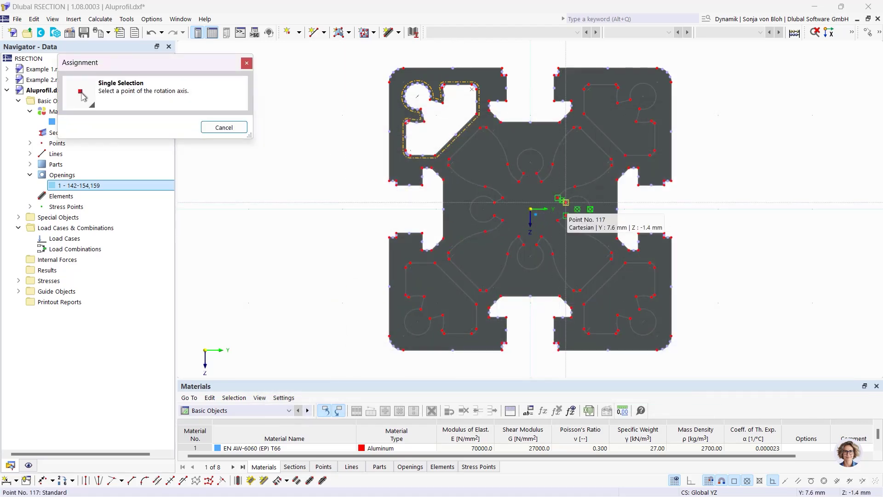
click(530, 208)
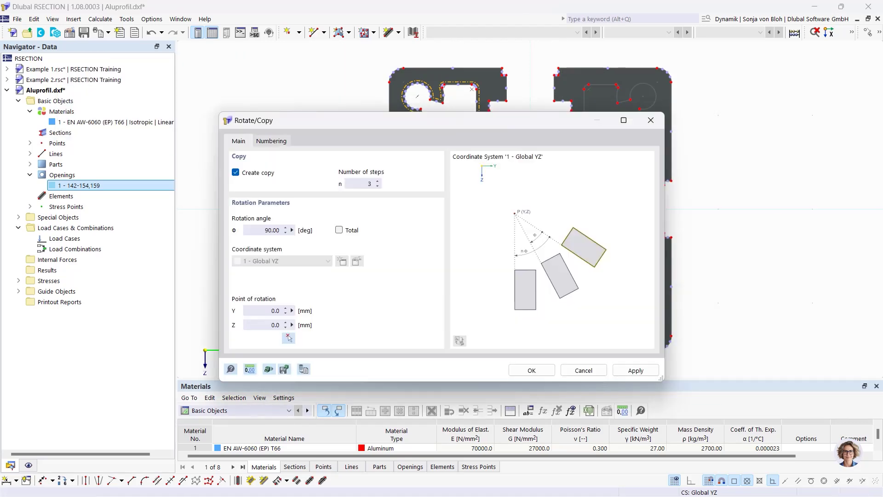
click(534, 370)
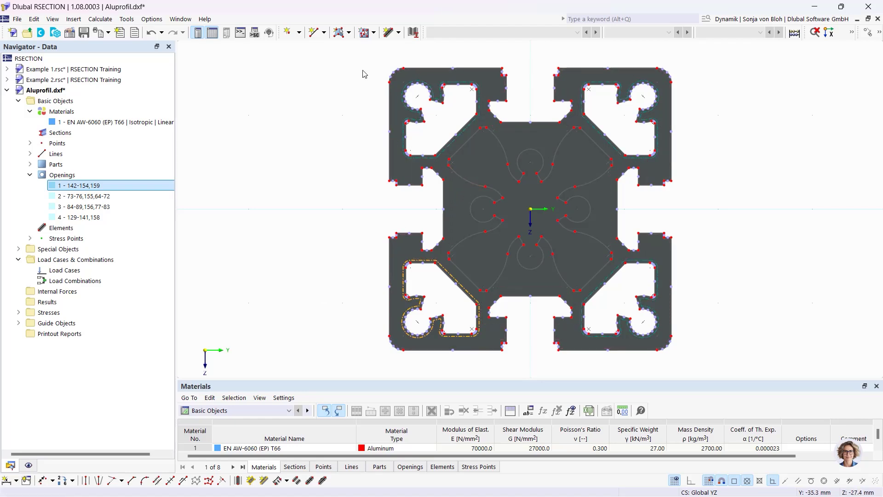
Step: Create an opening in the profile's central cavity by selecting its inner contour as the boundary
click(367, 37)
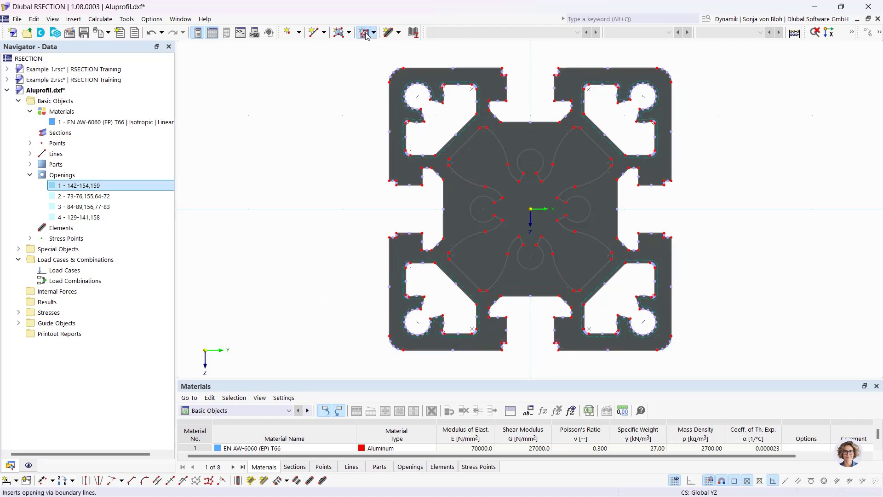
click(464, 186)
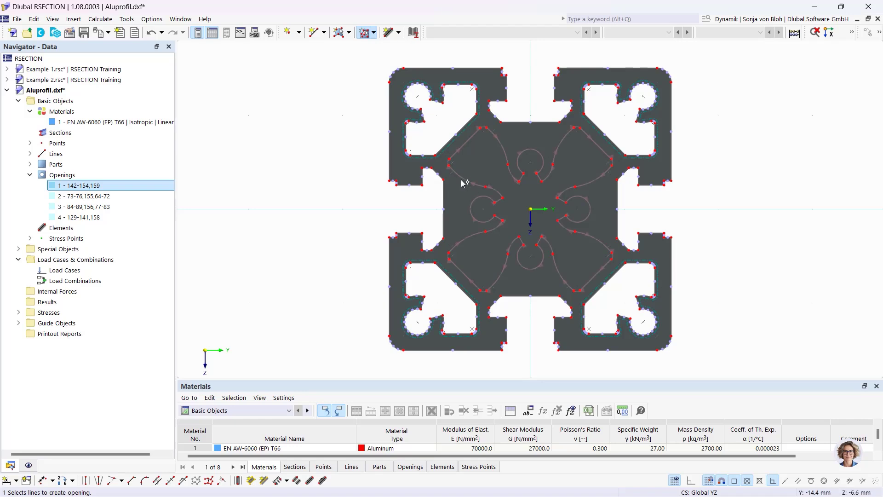
click(461, 179)
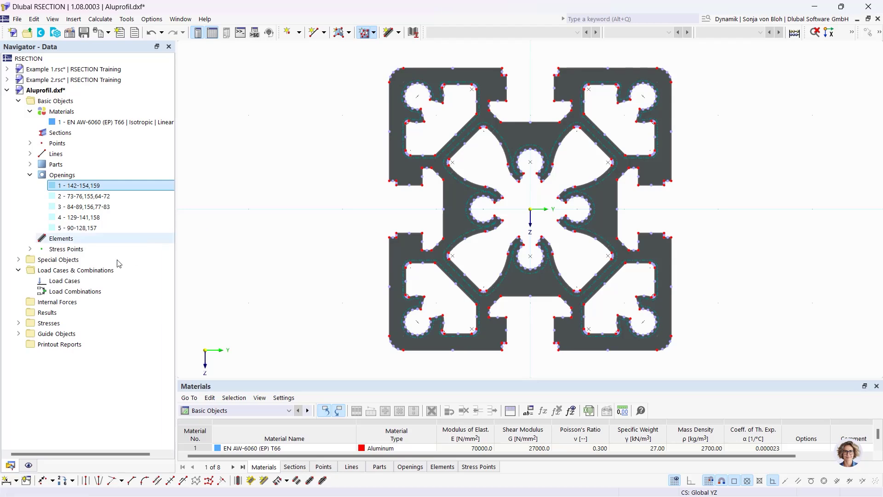
Step: Create a permanent load case named "N + Mxp" and dismiss the automatic backup
right_click(82, 282)
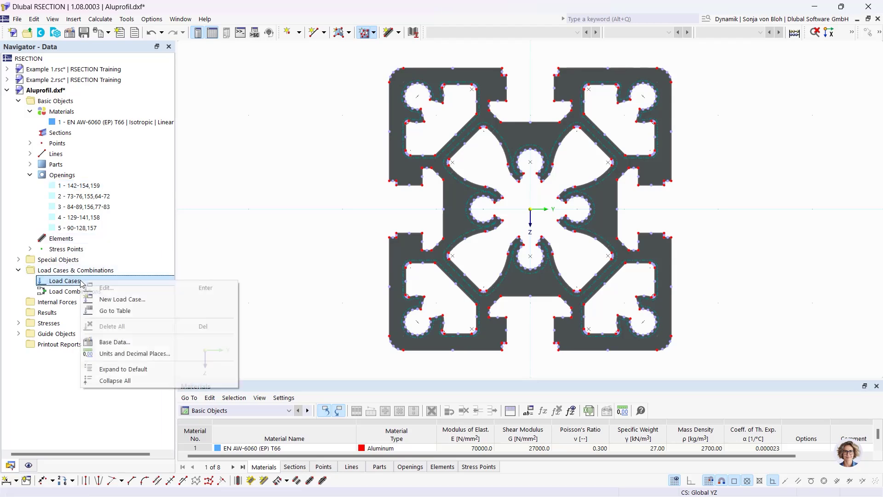
click(122, 300)
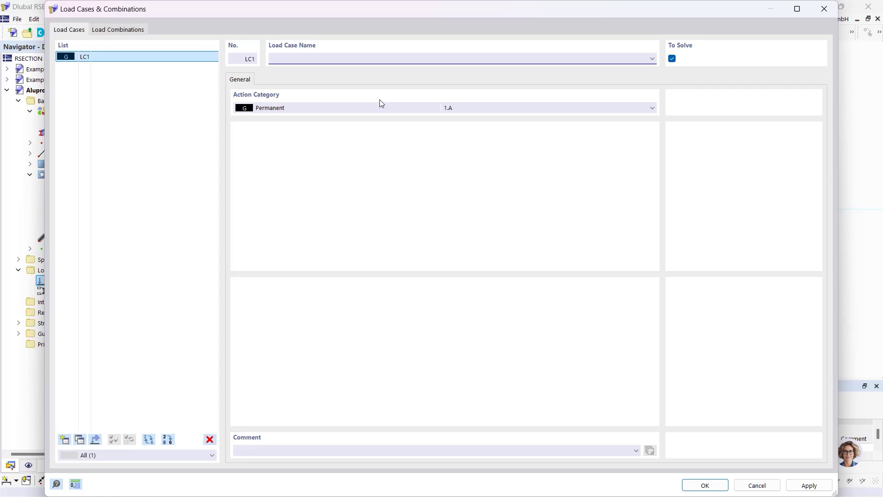
text(N + Mxp)
click(704, 485)
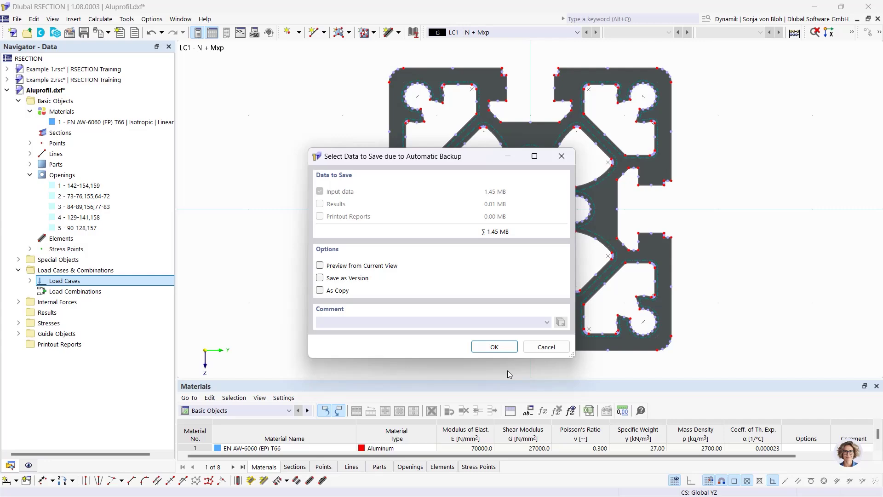
click(545, 347)
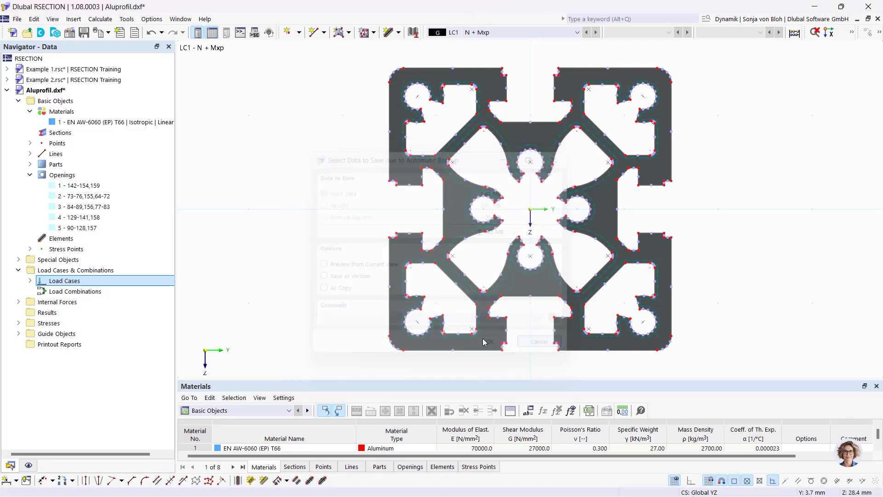
Step: Define internal forces for load case N + Mxp with axial force N = -10 kN and primary torsional moment Mxp = 0.3 kNm
click(18, 302)
click(30, 312)
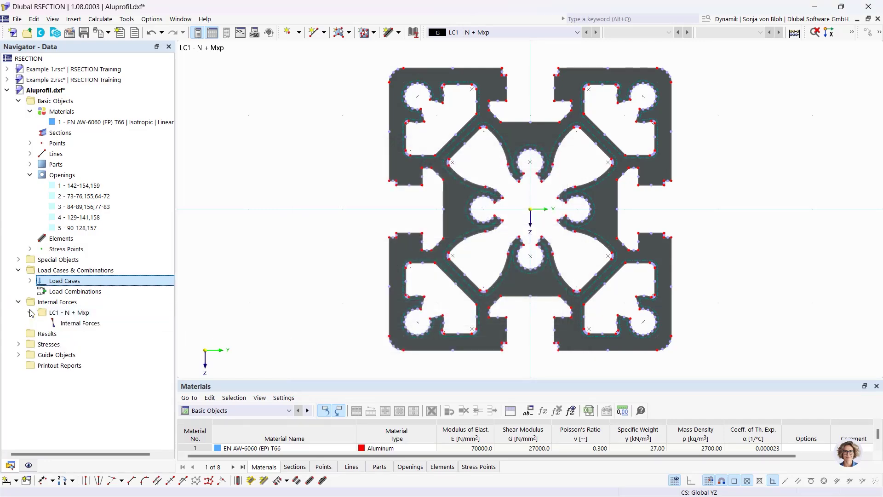
click(74, 323)
double_click(74, 323)
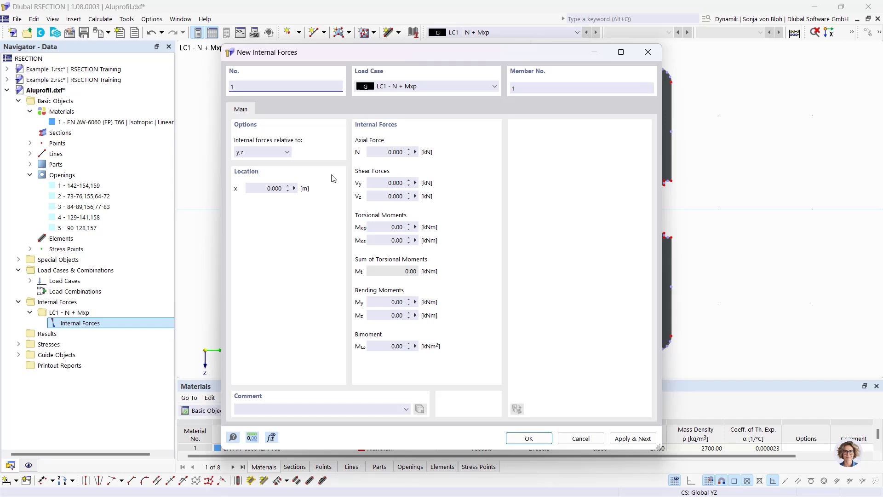
click(380, 153)
text(-10)
click(403, 227)
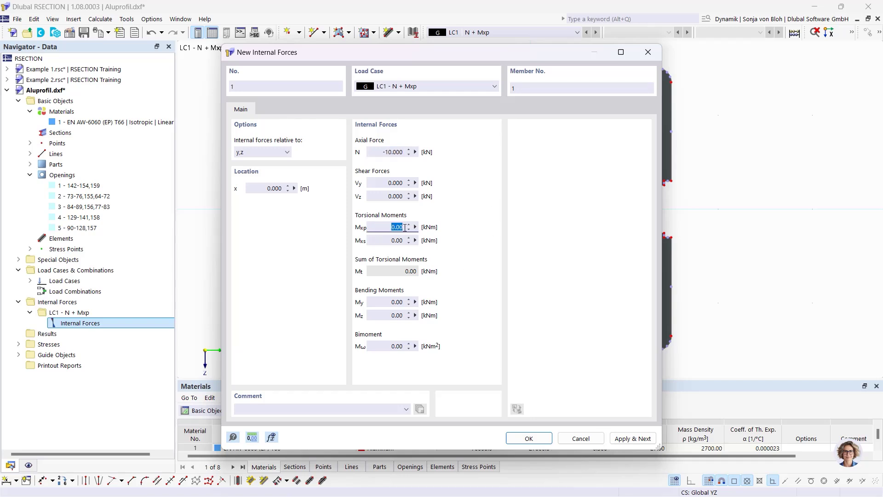
text(0,3)
click(527, 437)
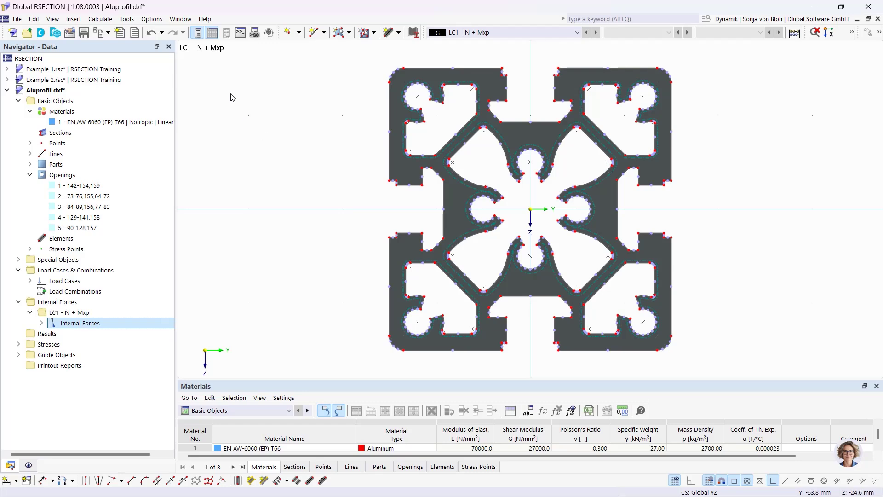
Step: Calculate the section and display its total normal, total shear and von Mises equivalent stresses in turn
click(100, 19)
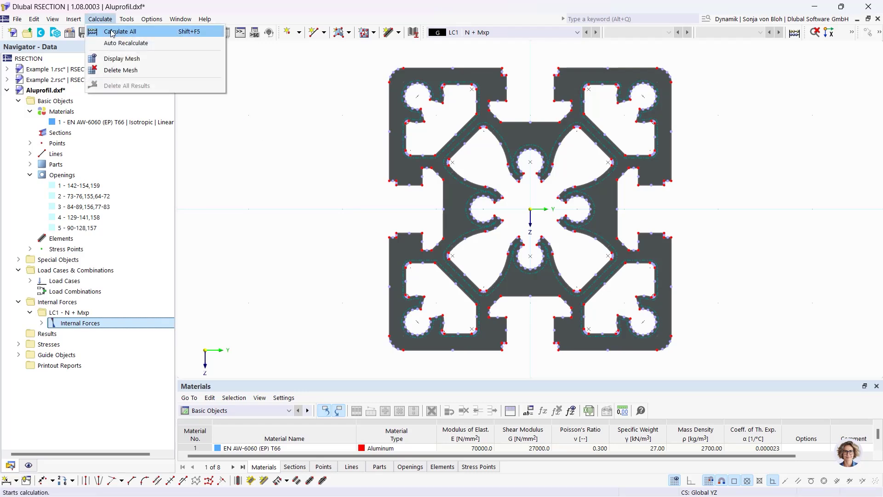
click(113, 31)
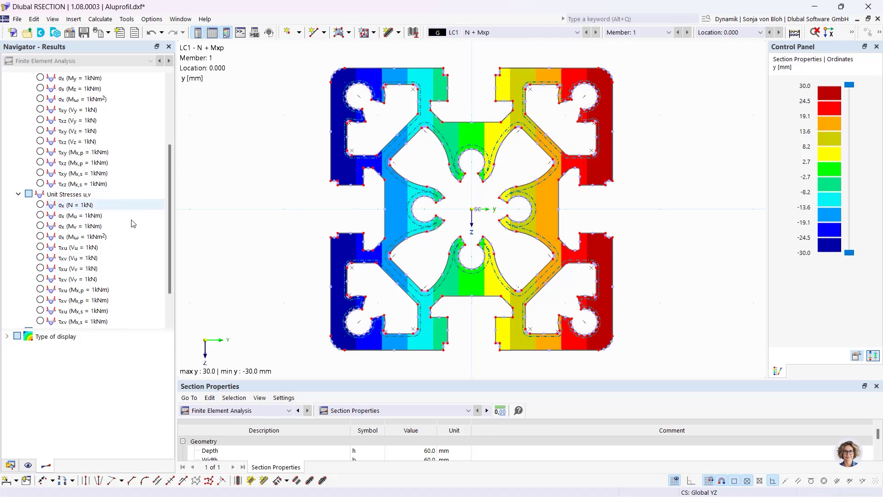
scroll(169, 241, down, 2)
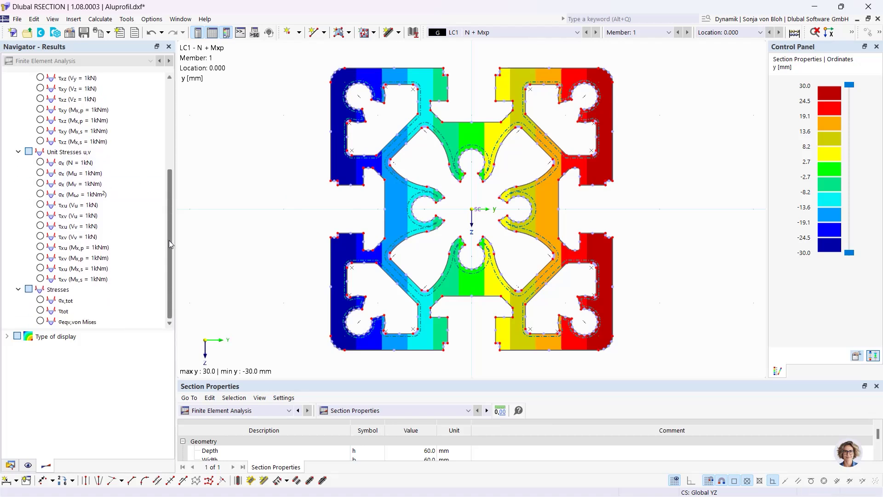
click(40, 300)
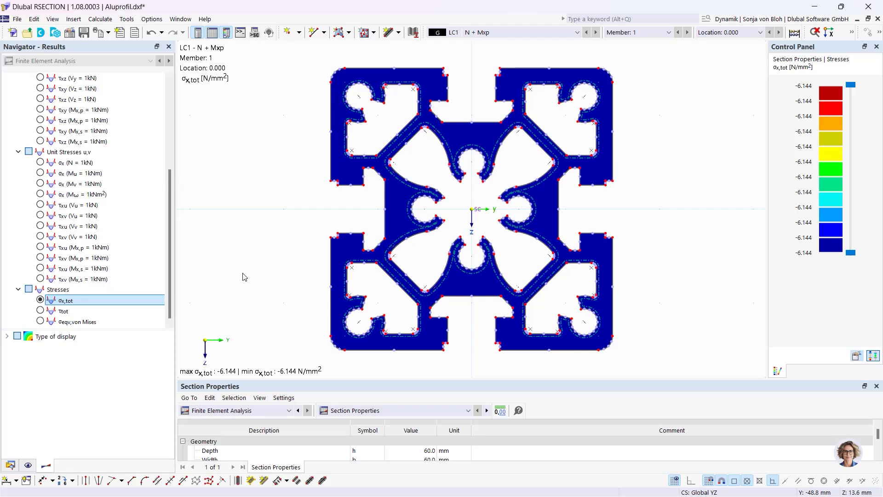
click(41, 311)
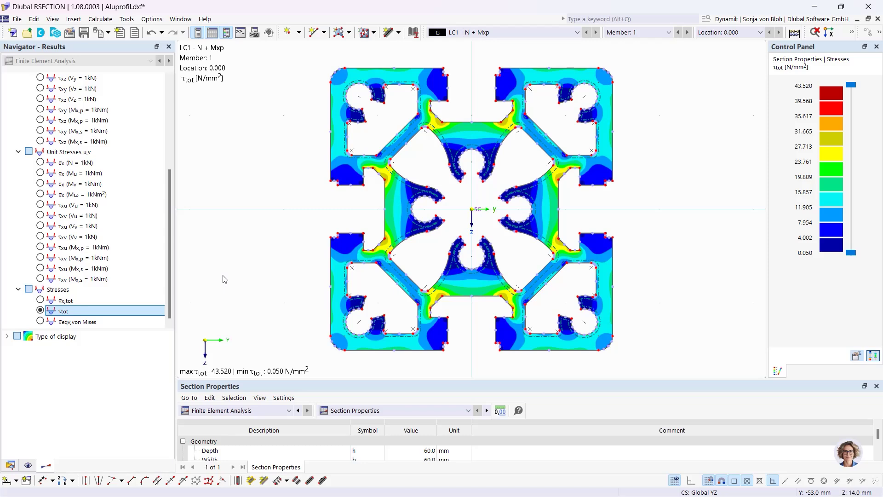
click(41, 321)
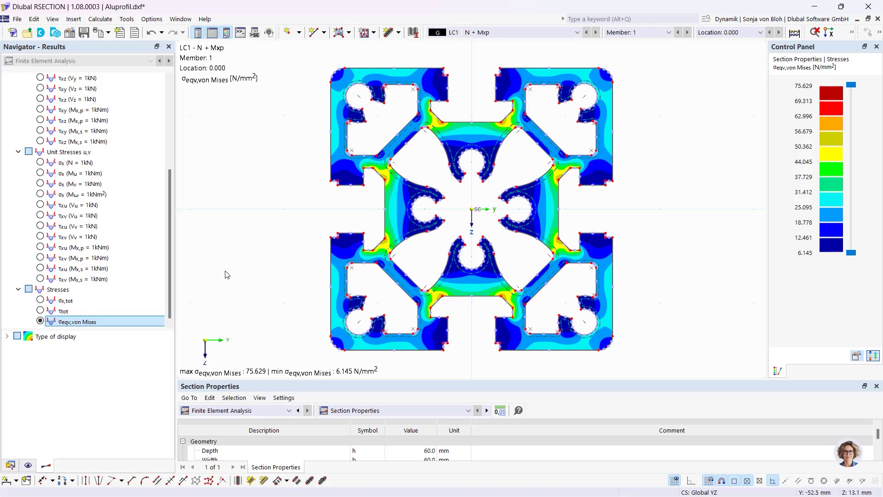
Step: Create a printout report excluding Unit Normal Stresses and Unit Shear Stresses, show it, and minimize the report window
click(10, 465)
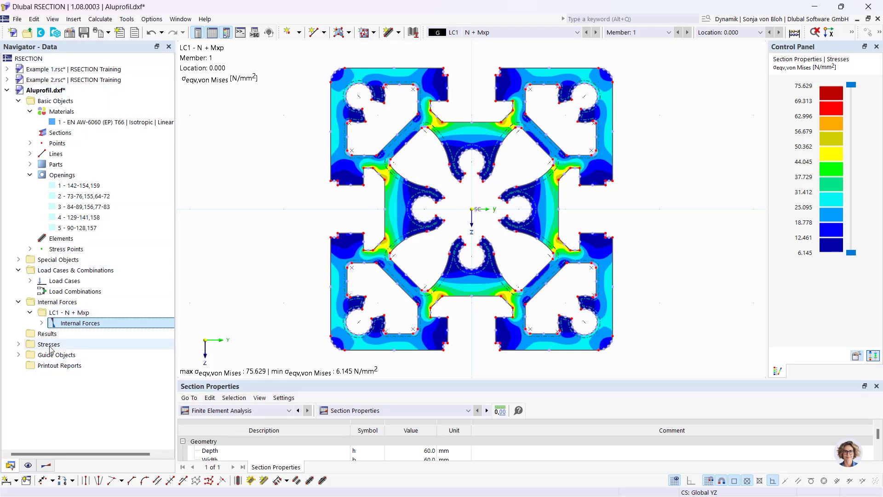
right_click(57, 365)
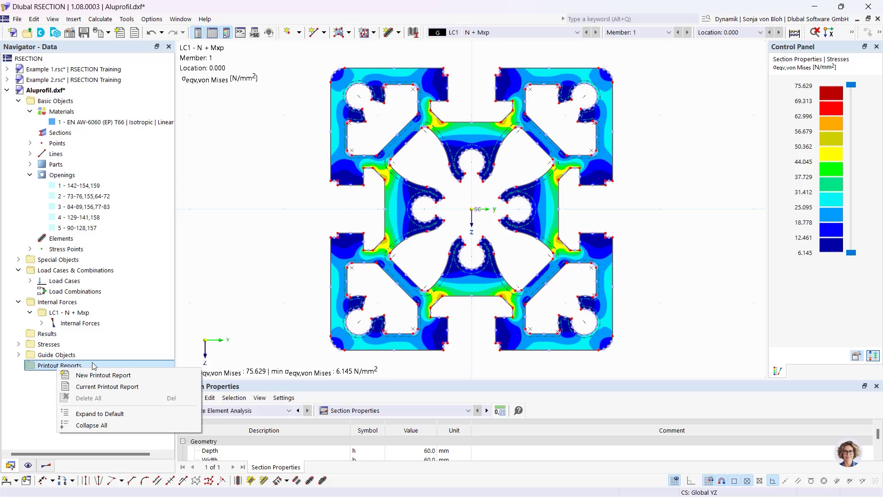
click(103, 375)
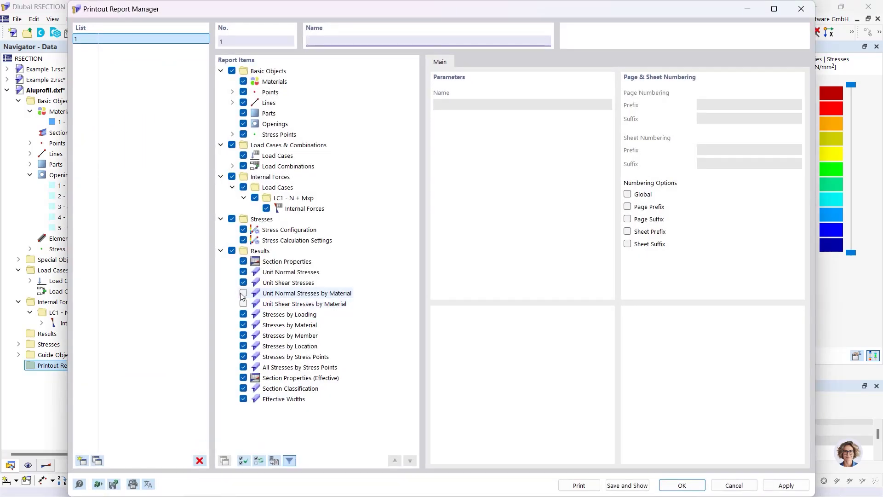
click(243, 272)
click(243, 282)
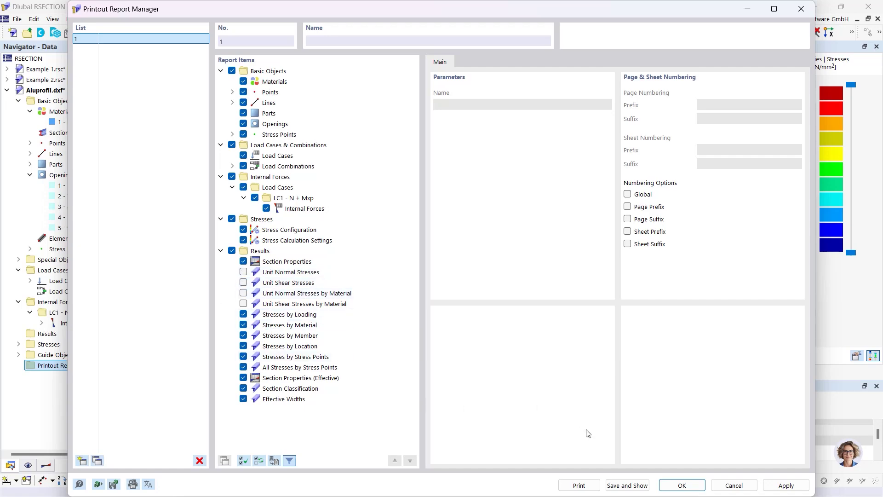
click(626, 484)
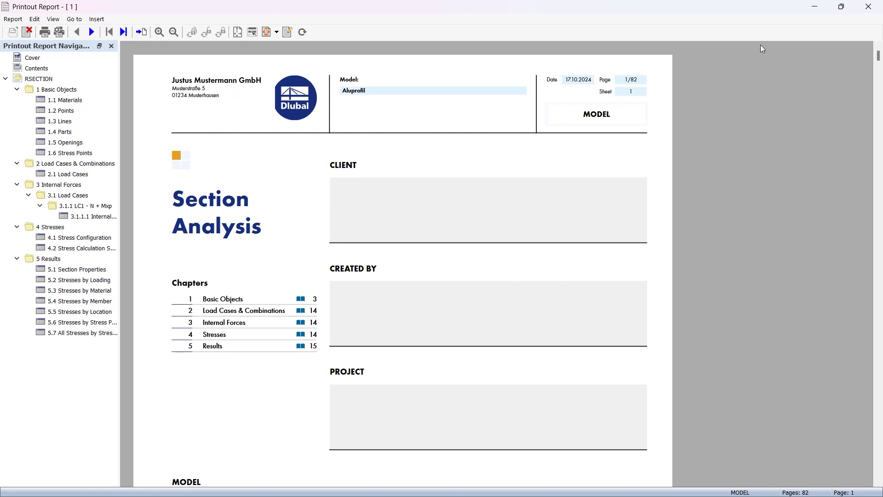
click(818, 9)
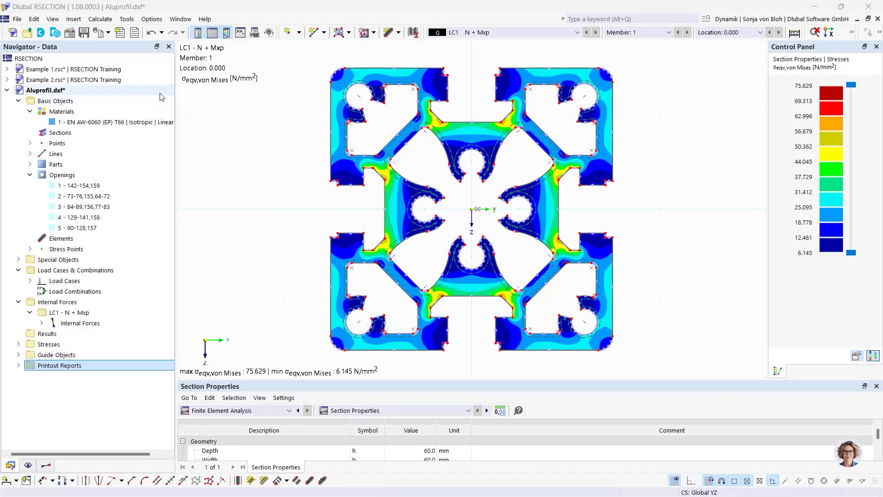
Step: Add the von Mises stress graphic to the printout report, view its page in the report, and close the report
click(109, 32)
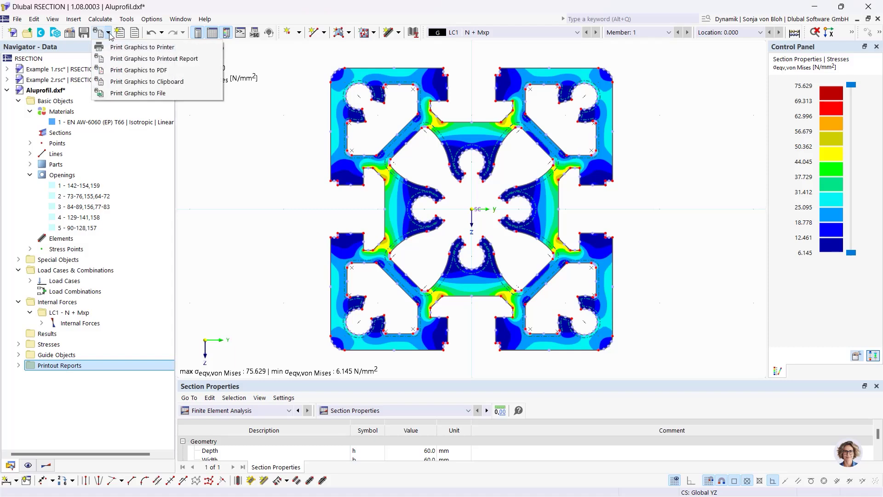
click(123, 59)
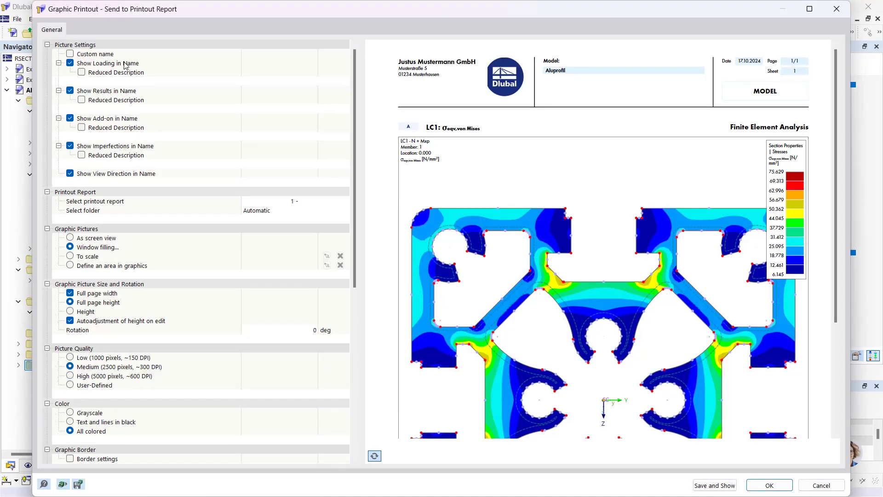
click(715, 486)
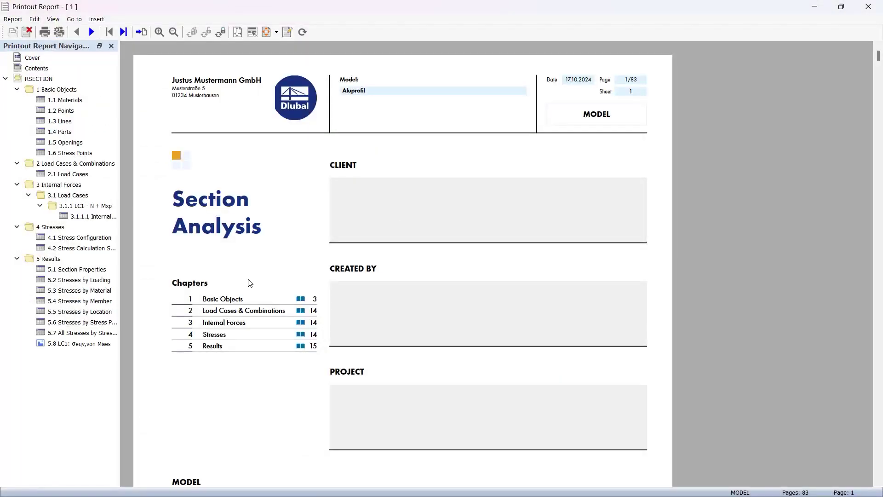
click(79, 343)
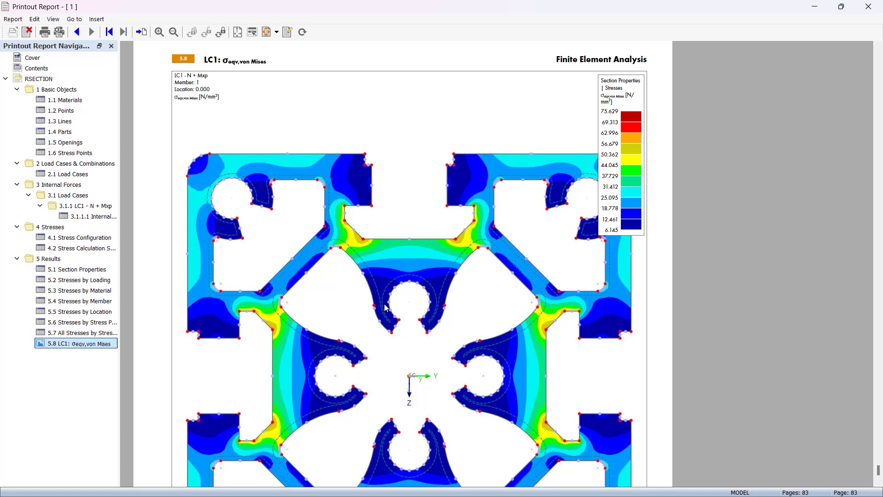
click(869, 8)
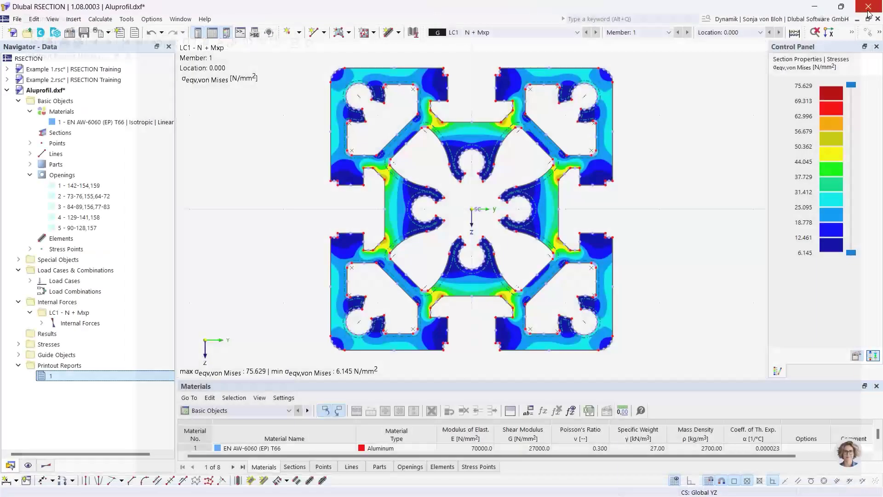
Step: Create a new model named "Hybrid" with the finite element analysis method and material definition enabled
click(18, 34)
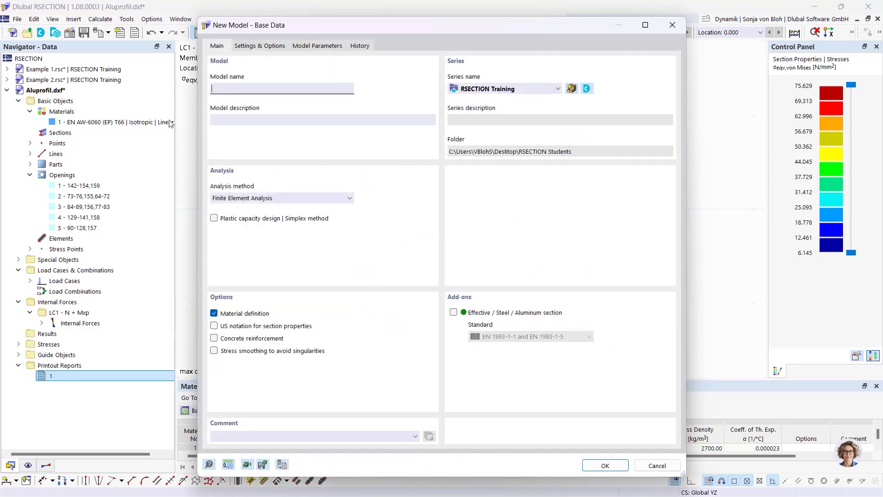
text(Hybrid)
click(590, 467)
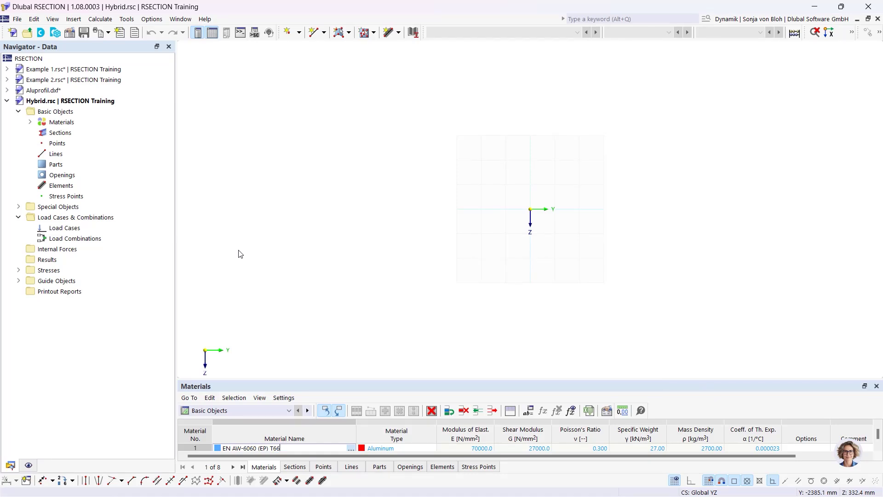
Step: Replace the Hybrid model's first material with concrete C40/50 according to EN 1992-1-1:2004/A1:2014 from the material library
click(30, 122)
double_click(92, 133)
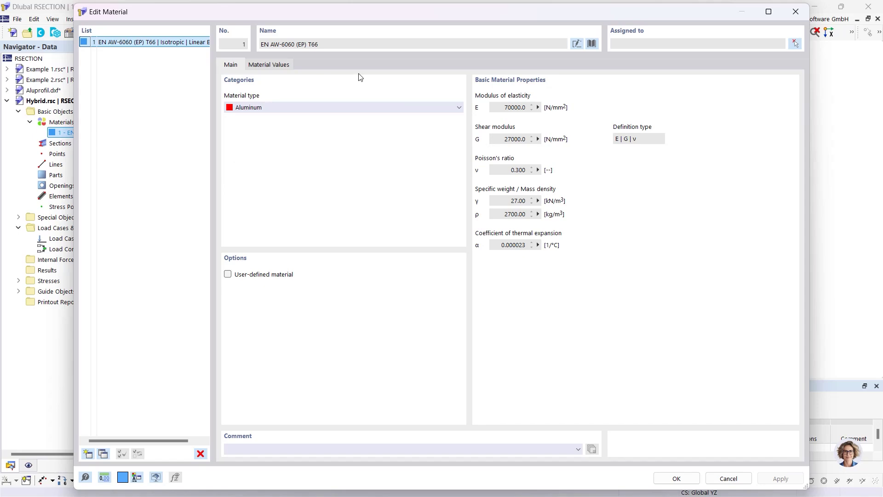
click(592, 43)
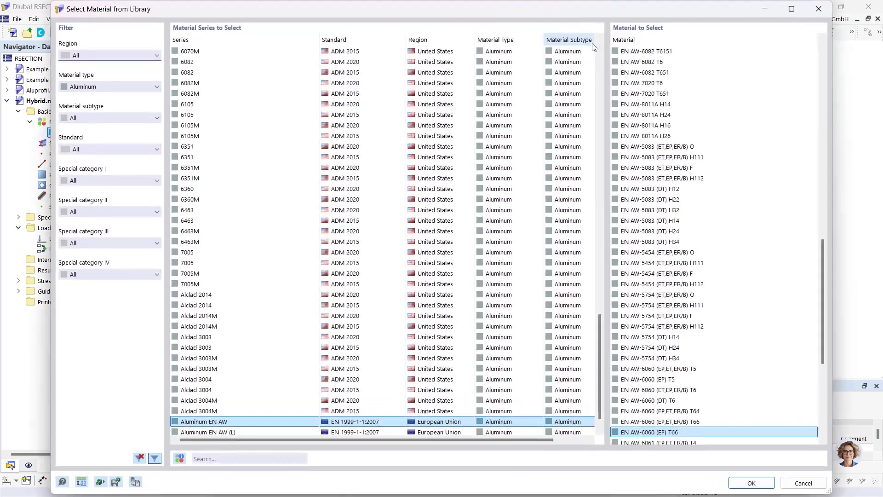
click(111, 83)
click(101, 93)
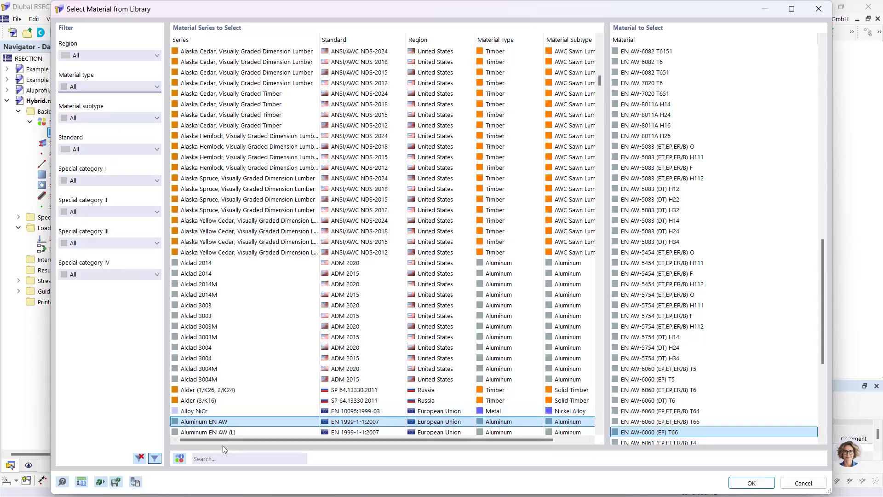
click(224, 461)
text(c40)
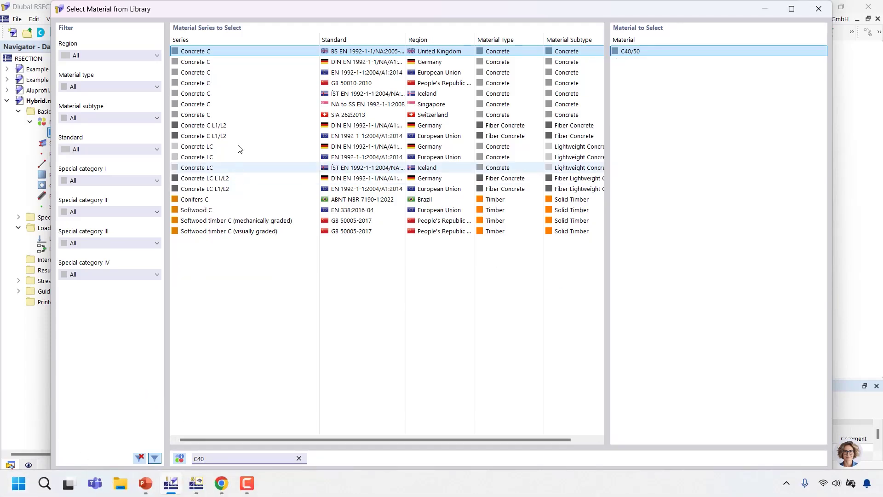
click(341, 74)
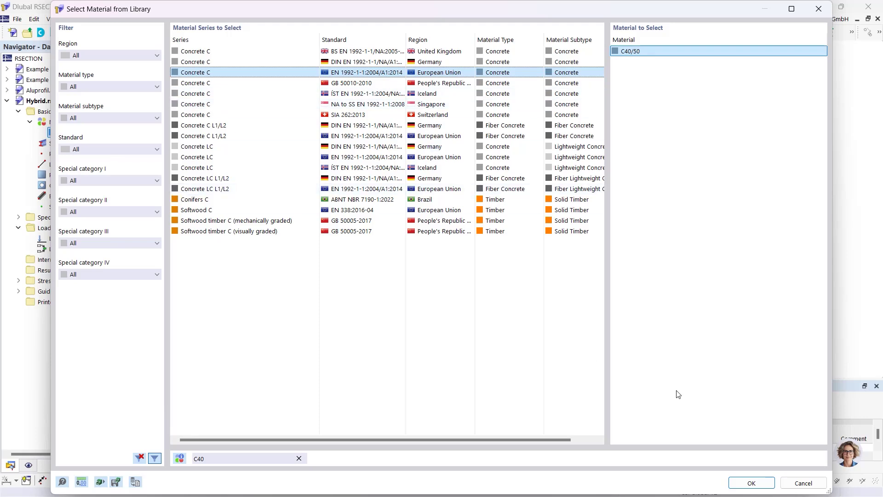
click(753, 483)
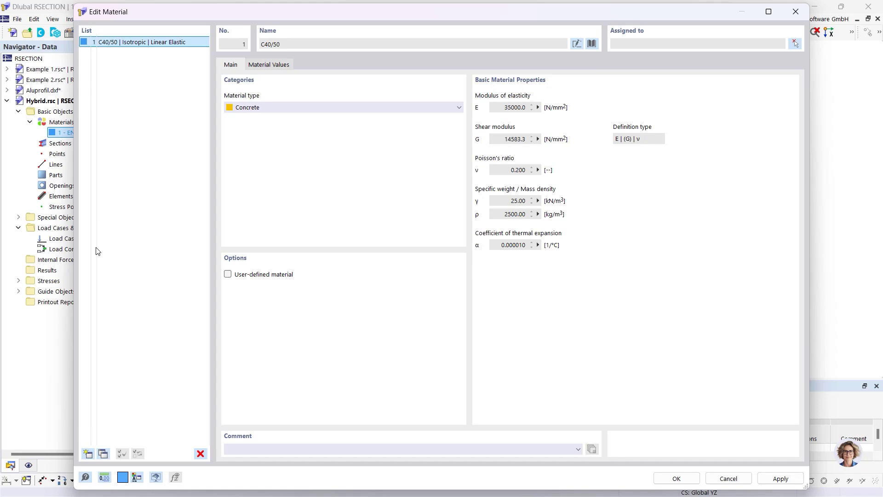
Step: Add a second material, steel S235 according to EN 1993-1-1:2005-05, and confirm the material definitions
click(88, 454)
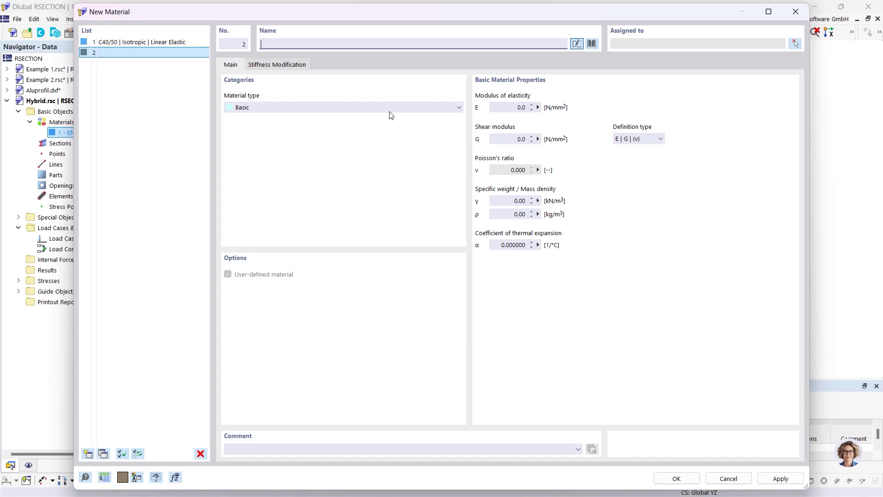
click(592, 43)
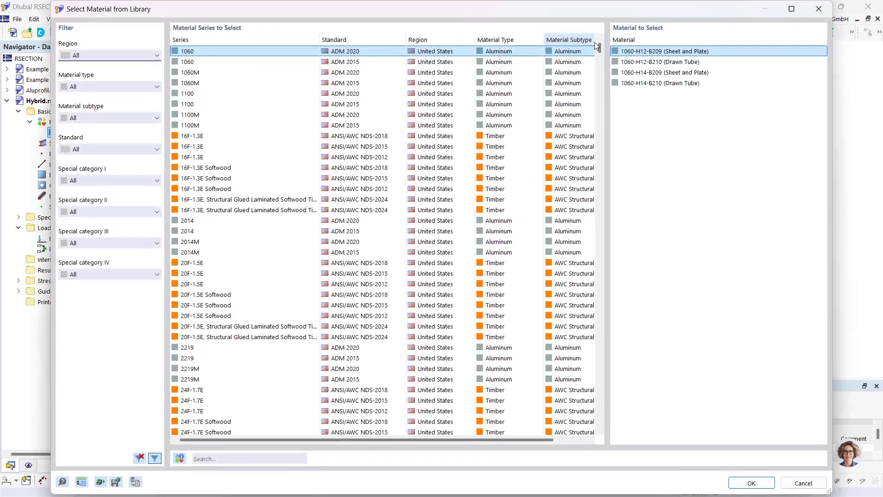
click(207, 459)
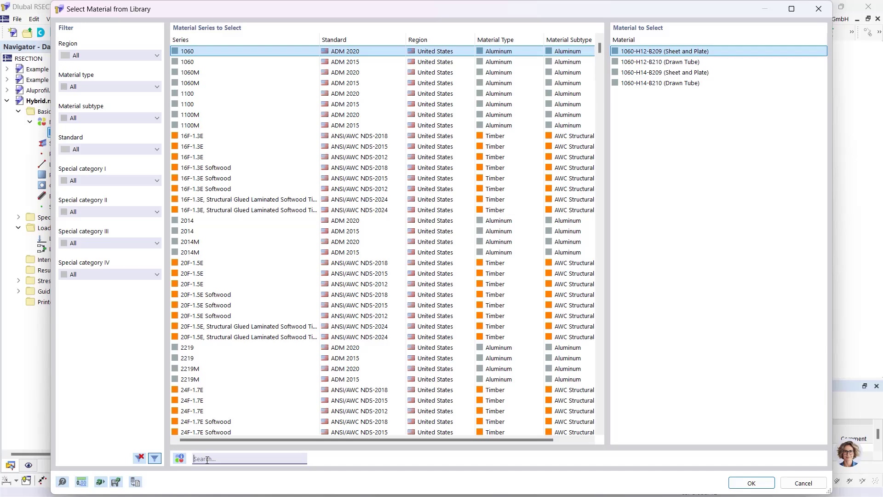
text(S235)
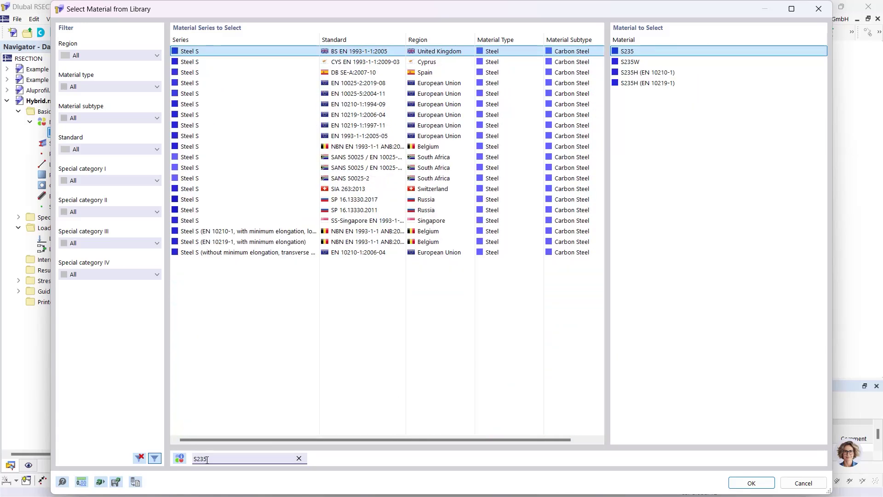
click(386, 139)
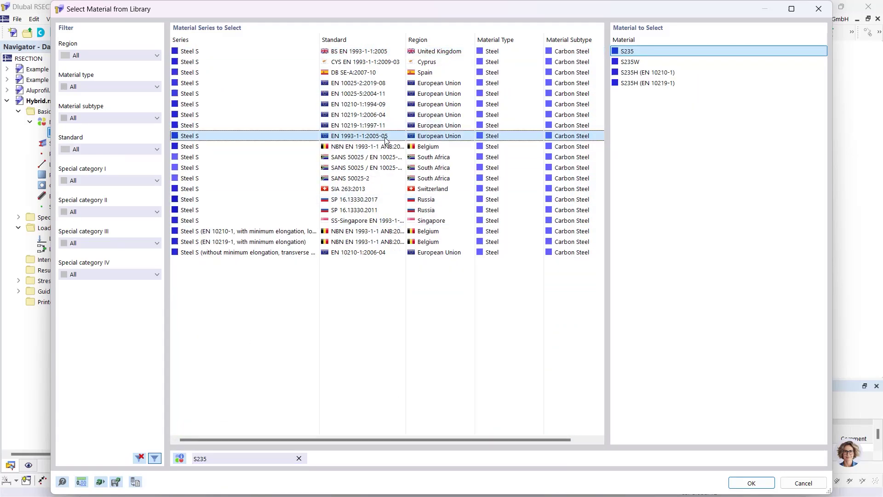
click(744, 482)
click(675, 478)
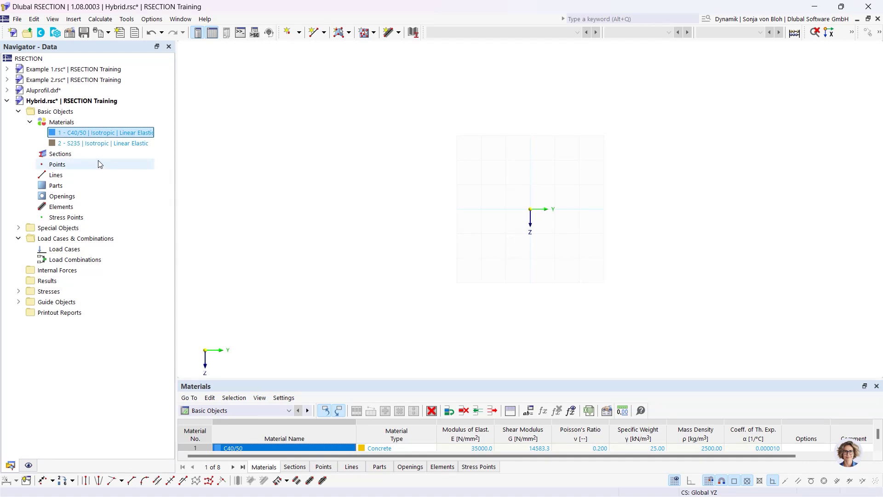
Step: Create a massive rectangular section of C40/50 with b = 1000 mm and h = 200 mm
right_click(76, 155)
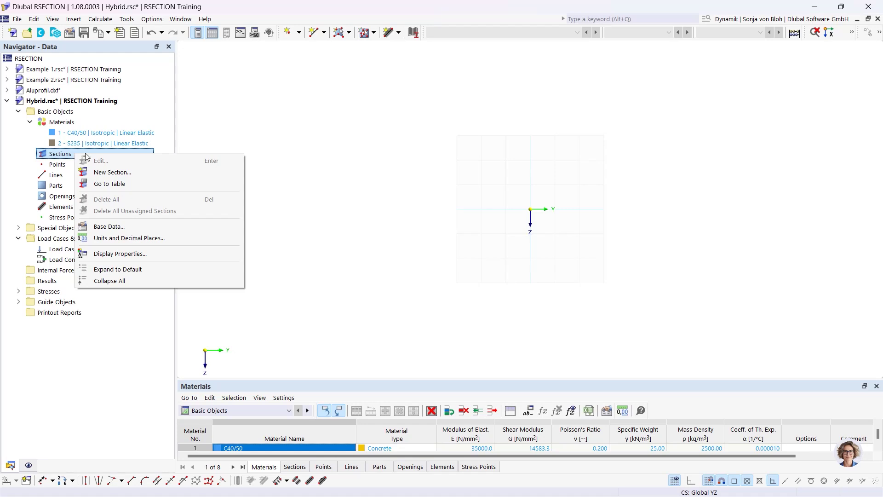
click(103, 172)
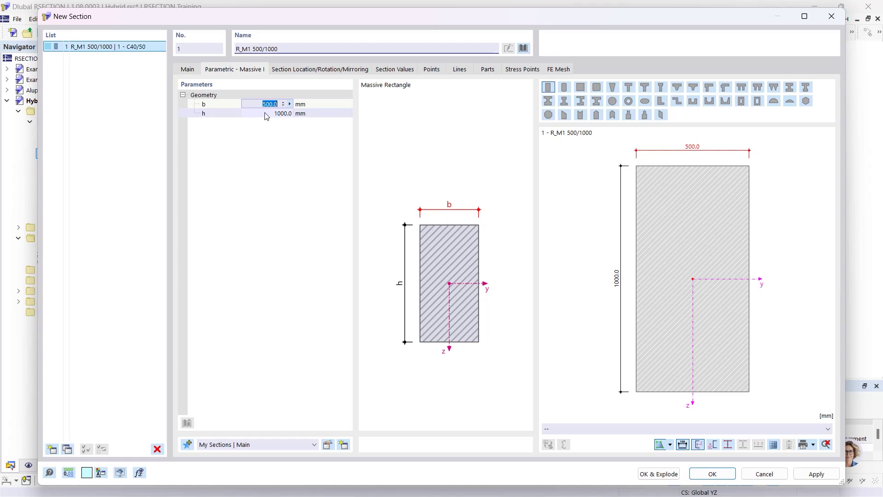
text(100)
key(Tab)
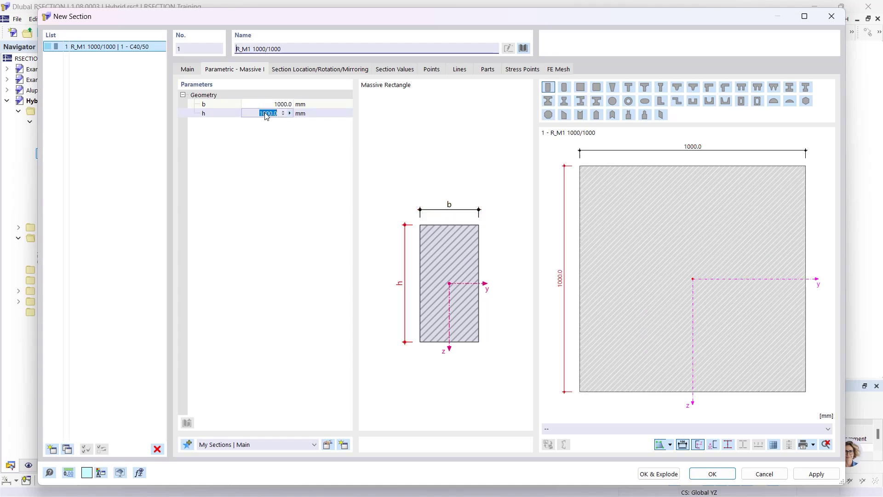
text(200)
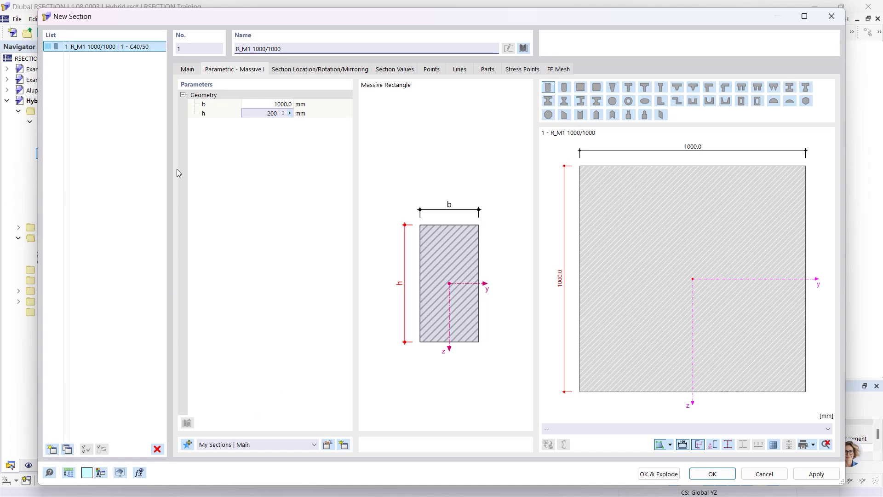
click(710, 473)
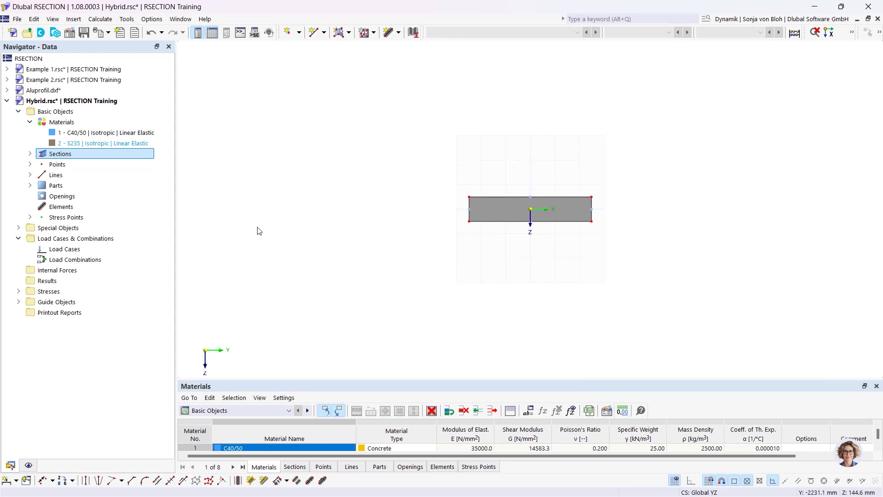
Step: Start a second section with the standardized HEB 400 I-profile (DIN 1025-2:1995-11; Euronorm 53-62) and assign material S235
right_click(80, 156)
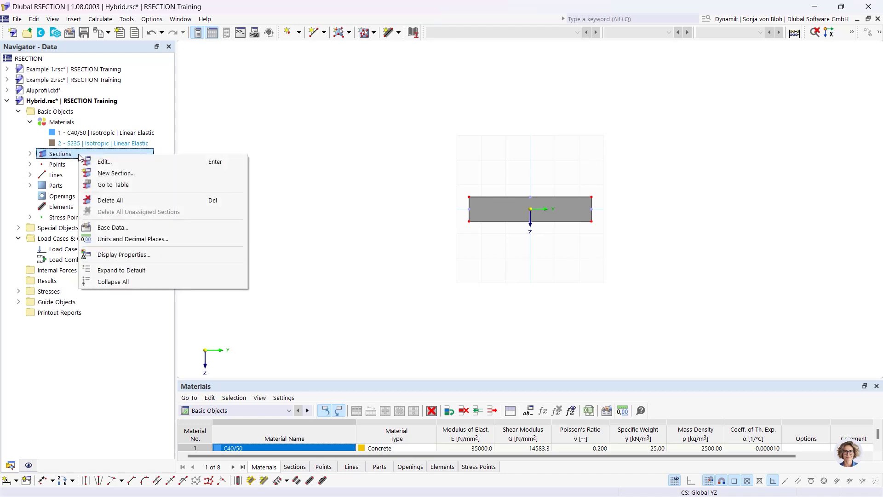
click(107, 174)
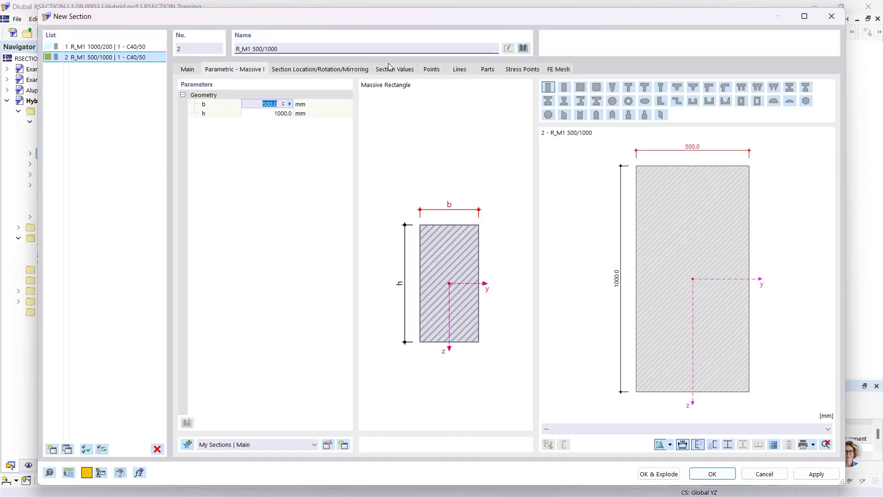
click(523, 48)
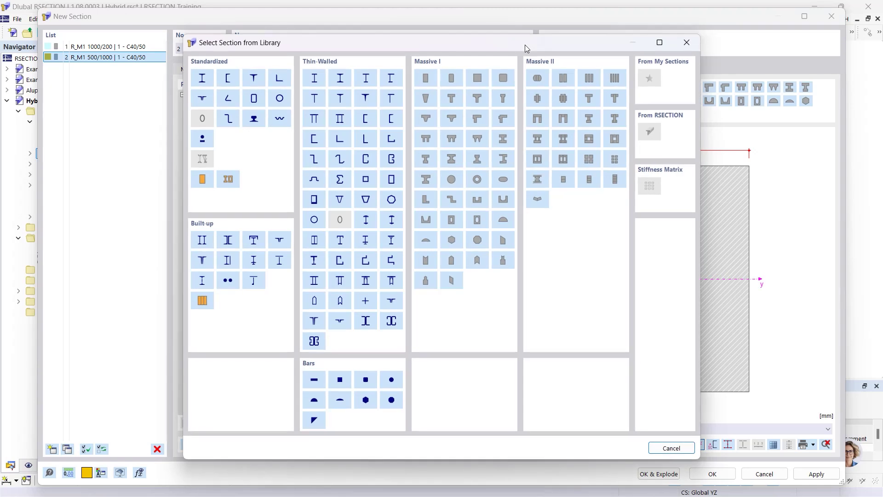
click(203, 79)
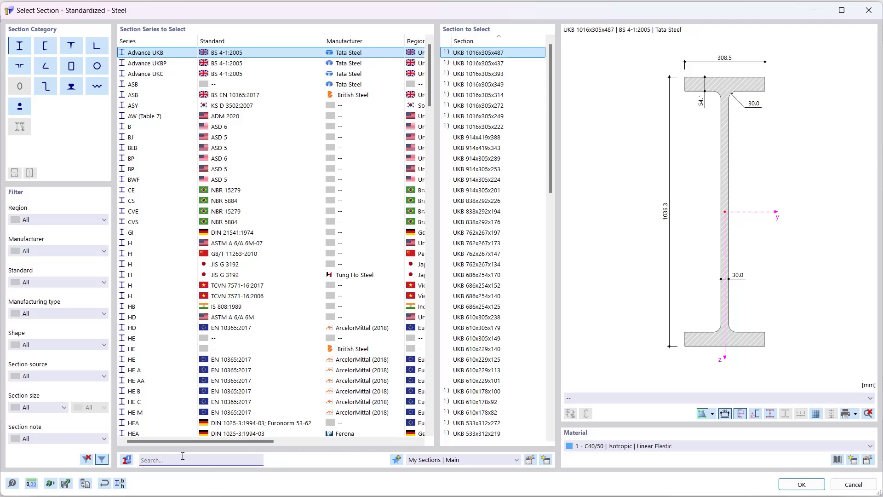
click(183, 460)
text(H)
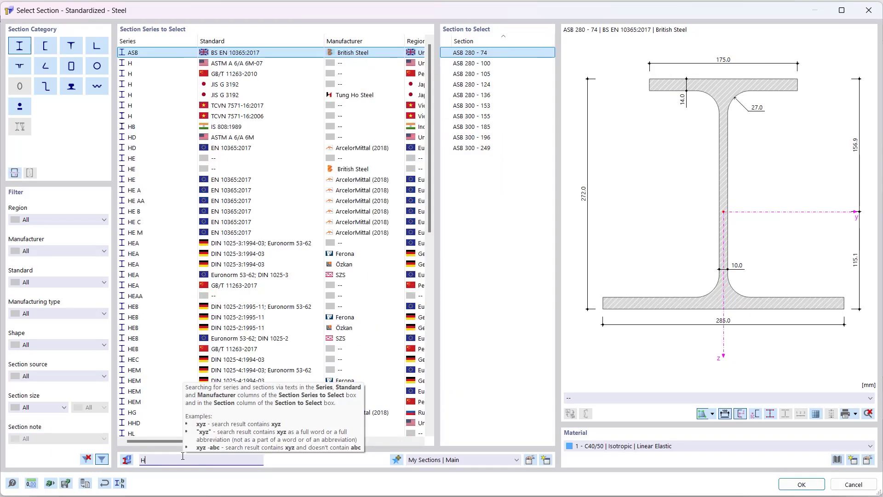
text(EB 400)
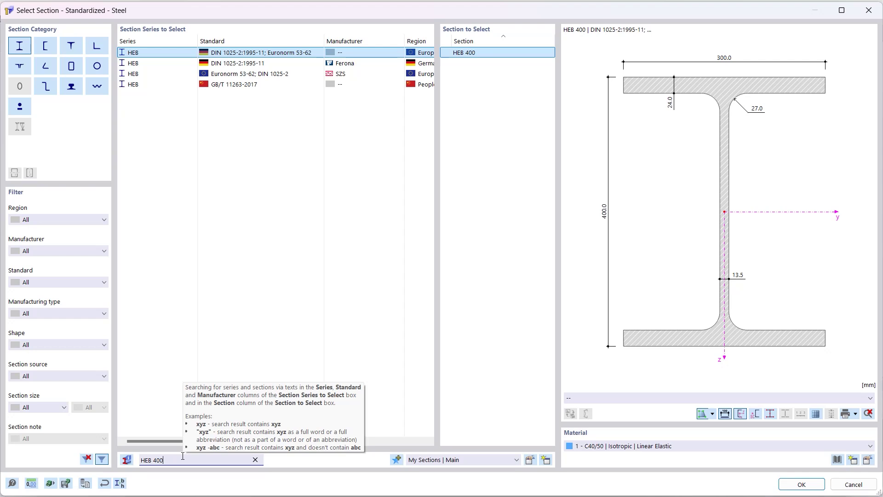
click(600, 446)
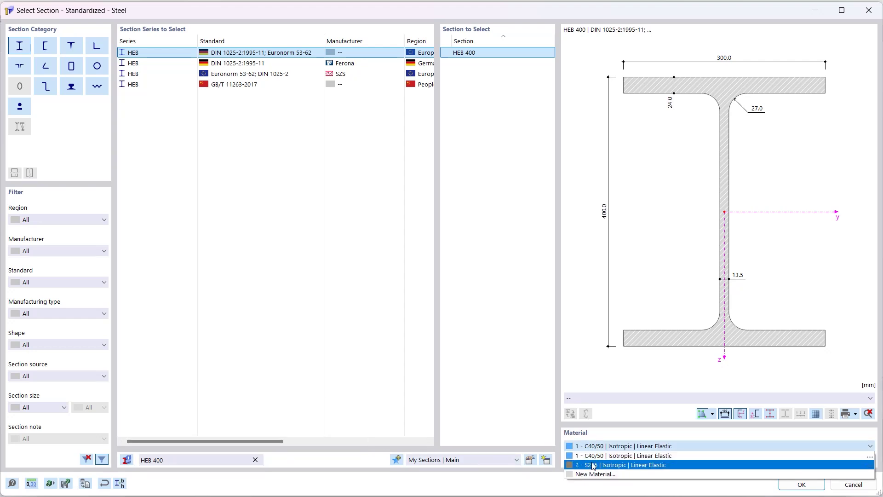
click(592, 465)
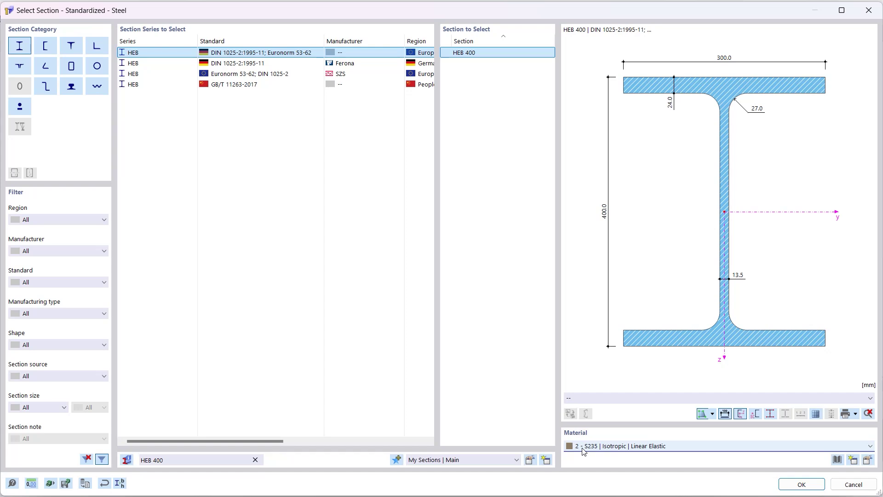
click(792, 483)
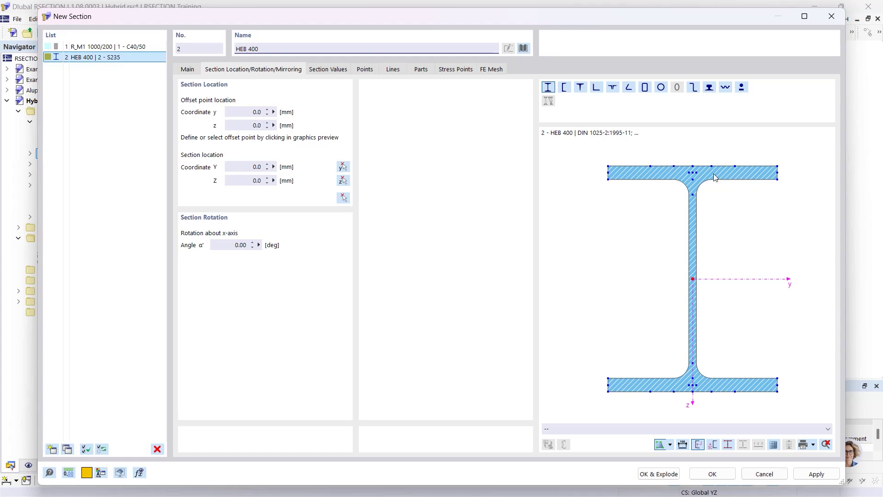
Step: Position the HEB 400 by its top flange midpoint at the concrete rectangle's bottom midpoint (Y = 0, Z = 100 mm) and confirm the sections
click(693, 166)
click(342, 197)
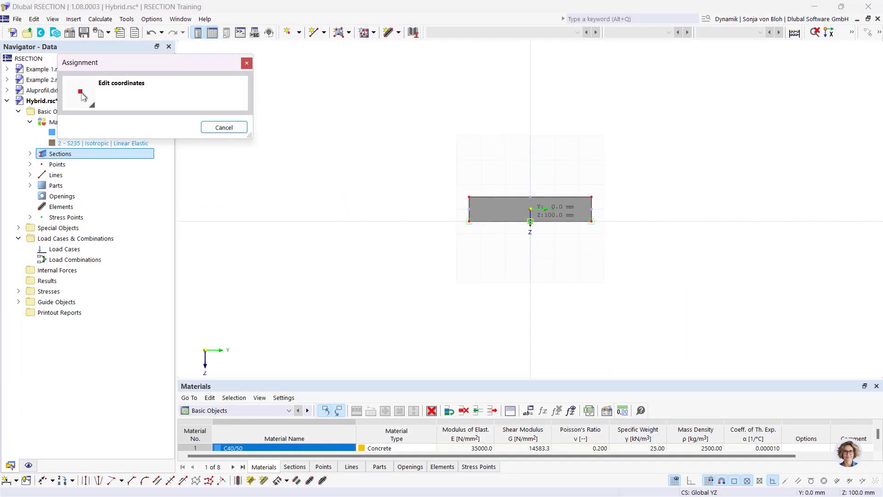
click(530, 221)
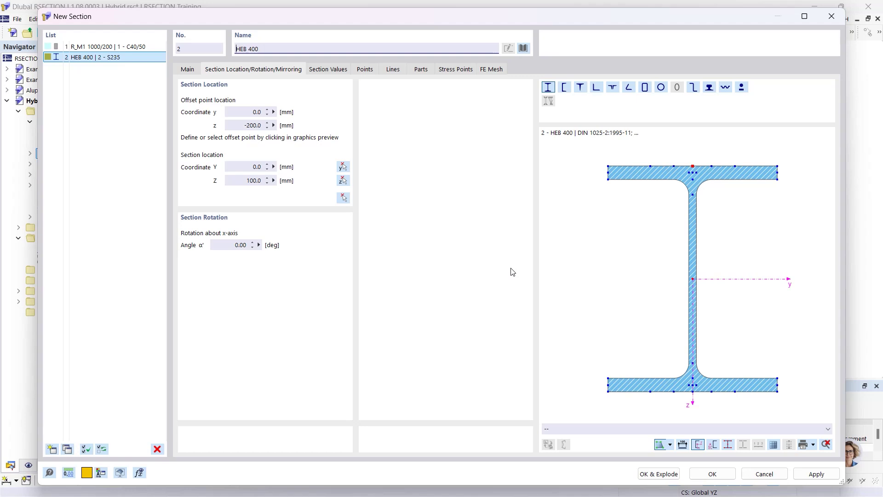
click(711, 474)
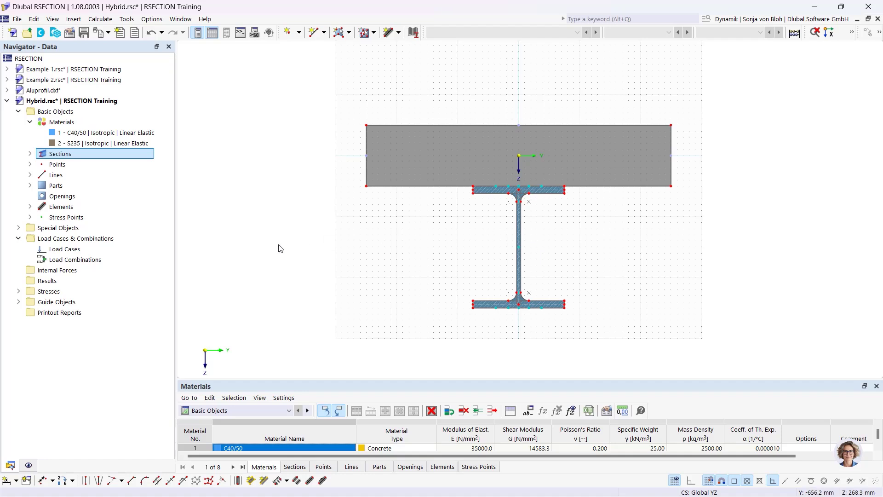
Step: Create load case LC1 named M with the Permanent action category
right_click(76, 249)
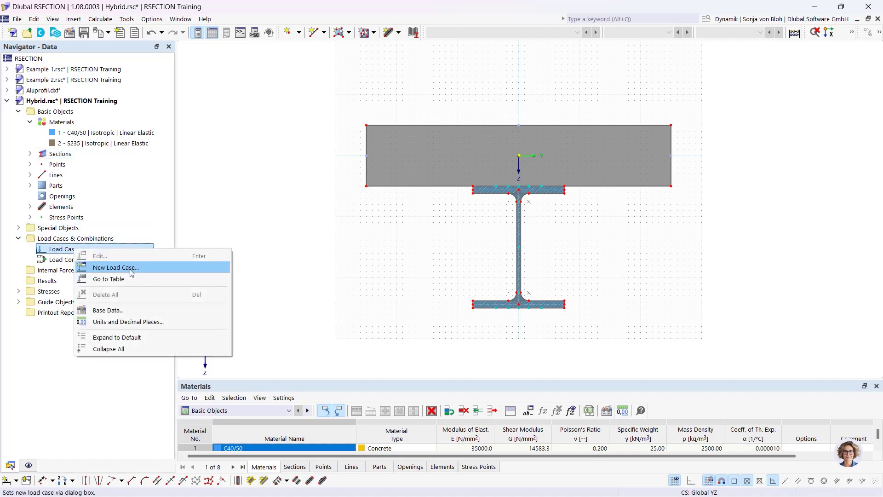
click(132, 273)
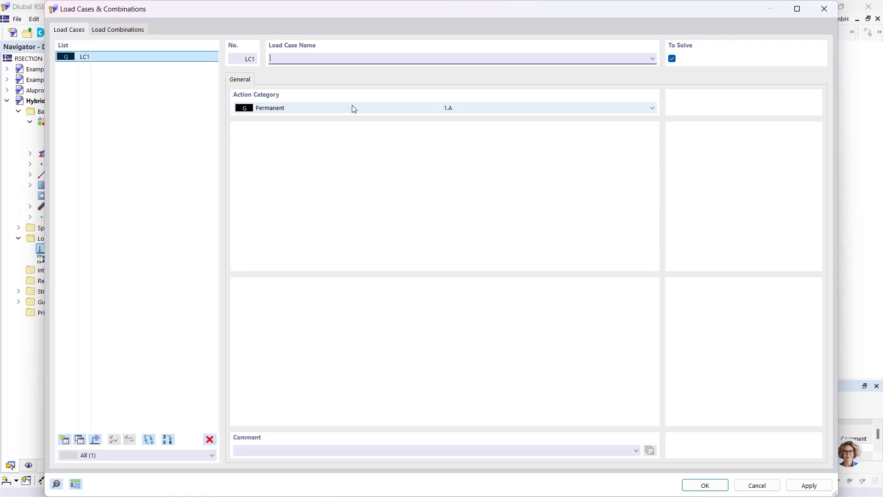
text(M)
click(698, 486)
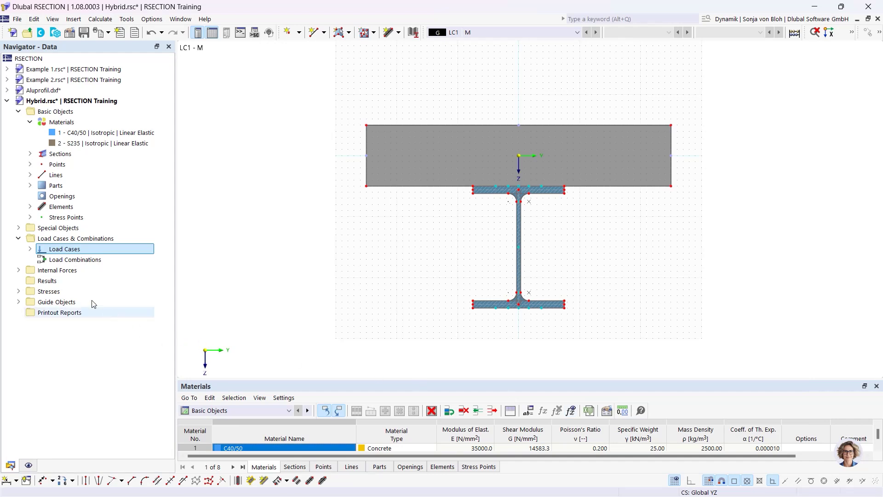
Step: Define internal forces for LC1 - M with a bending moment My of 100 kNm
click(18, 270)
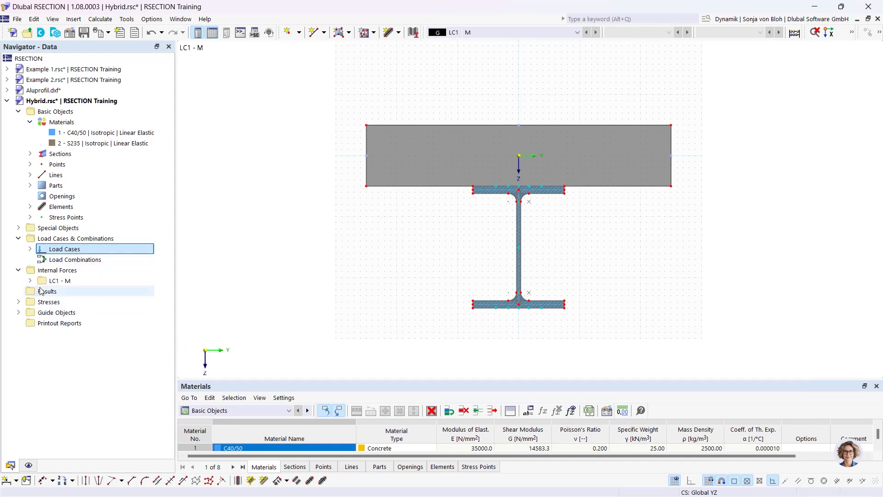
click(31, 280)
double_click(80, 291)
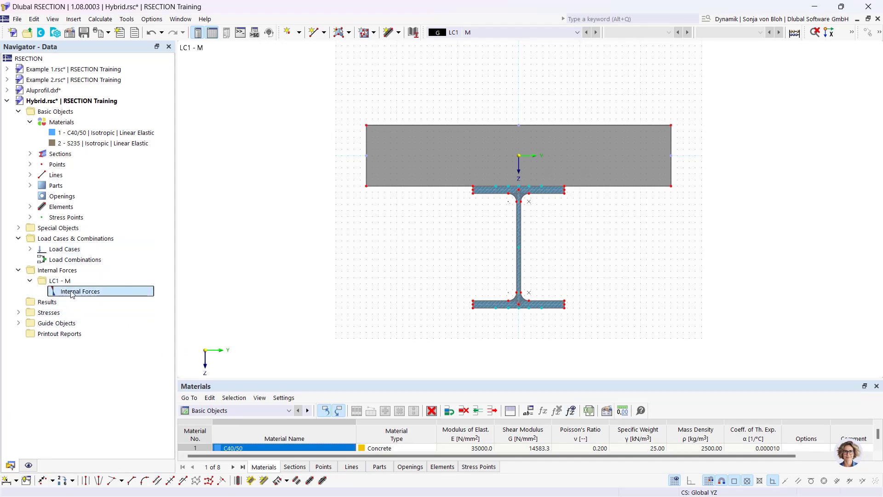
double_click(396, 302)
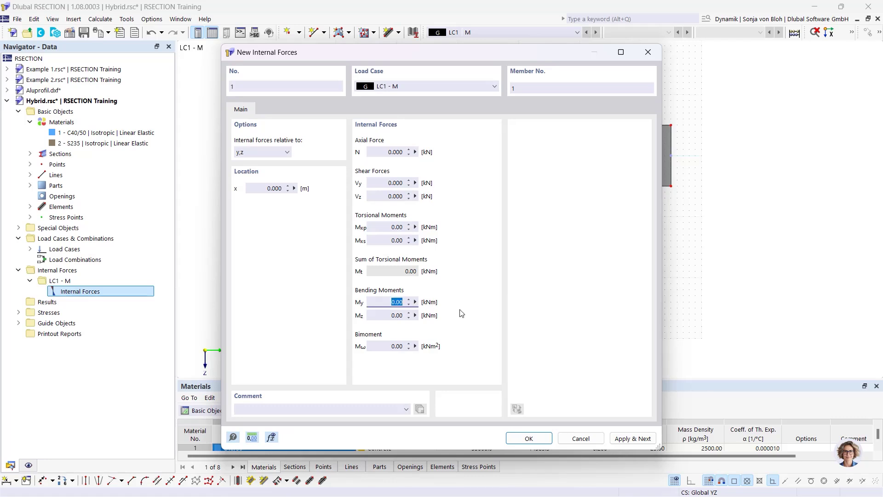
text(100)
click(529, 437)
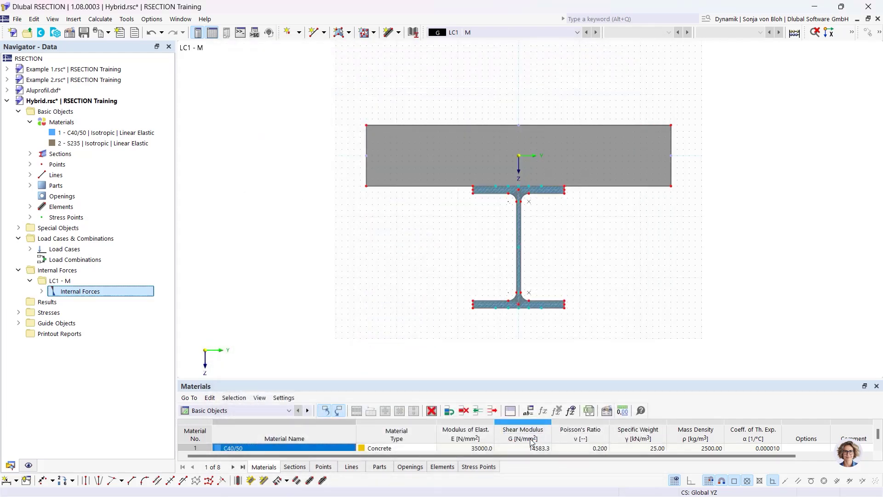
Step: Calculate the hybrid section, display its total normal stress σx,tot and enlarge the section properties table
click(102, 22)
click(108, 31)
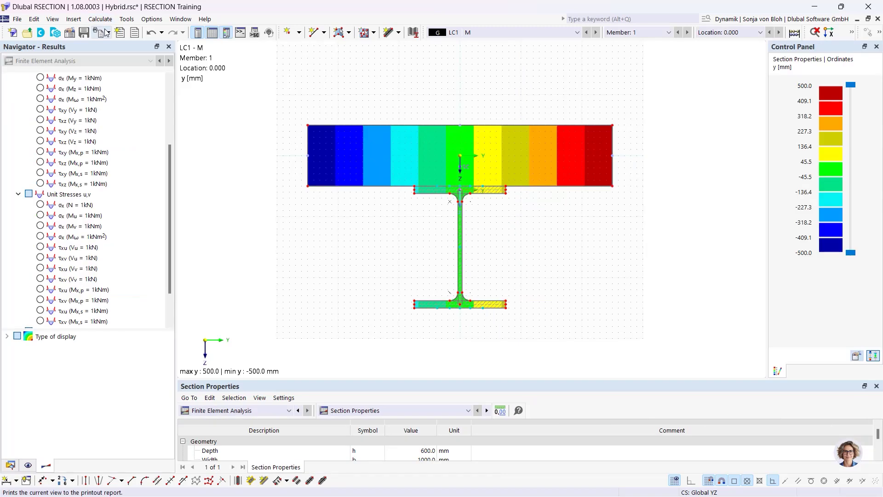
scroll(169, 230, down, 2)
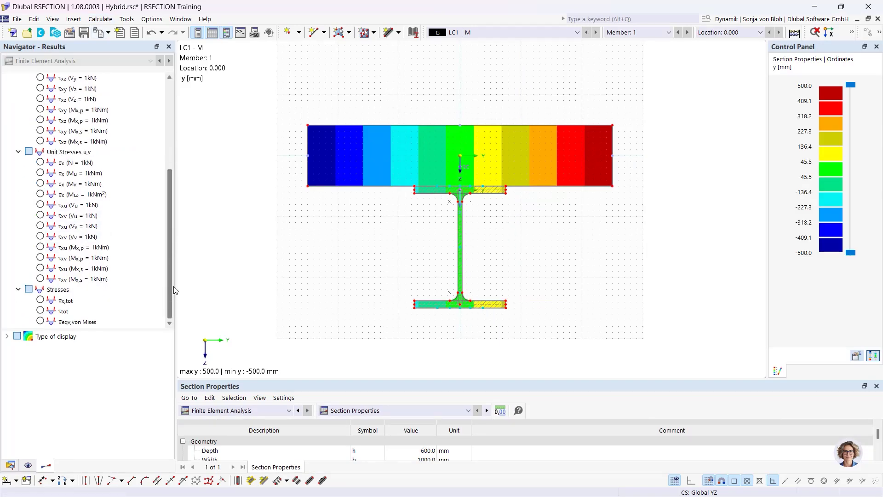
click(40, 300)
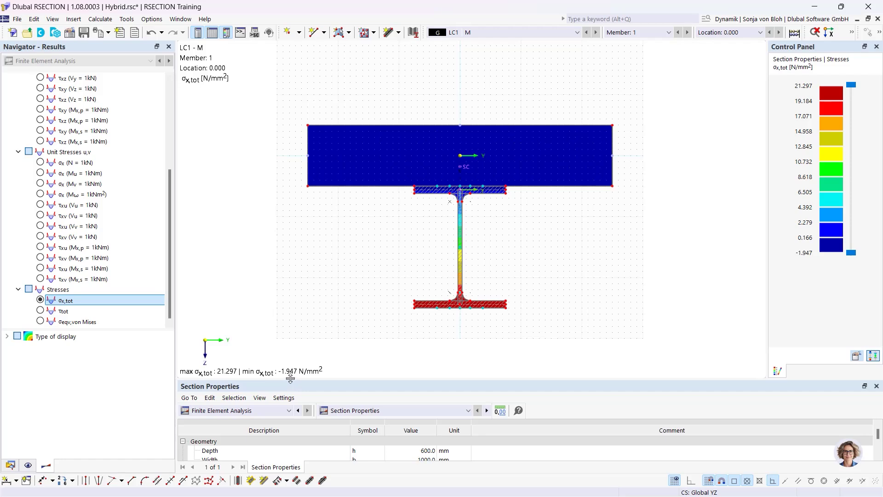
drag(290, 378, 293, 309)
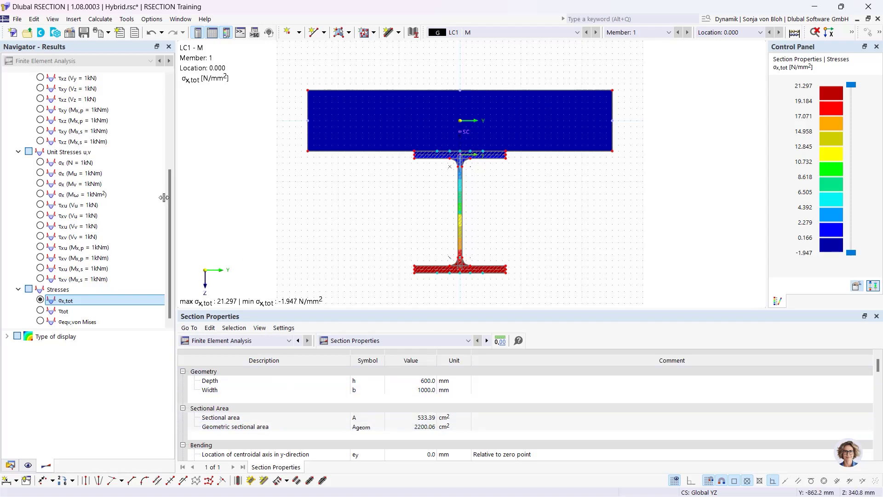
Step: Save the Hybrid section model, then switch to the Hybrid model in RFEM and start a new section there
click(84, 33)
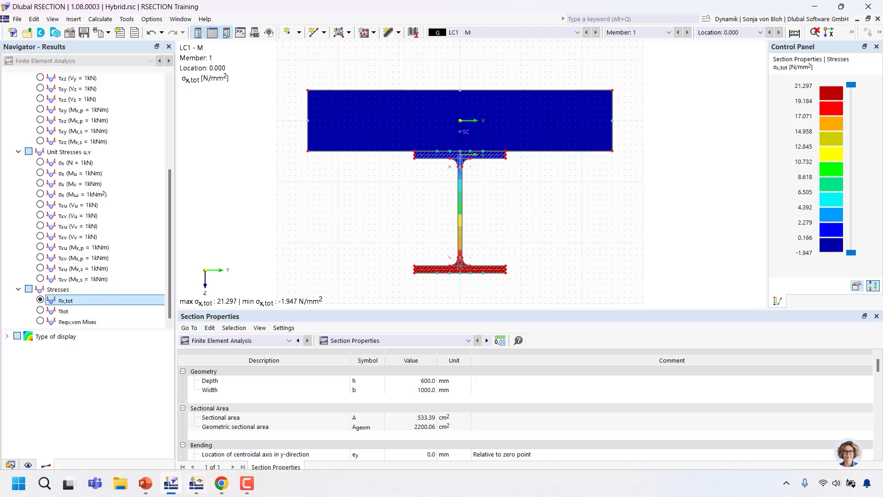
click(197, 485)
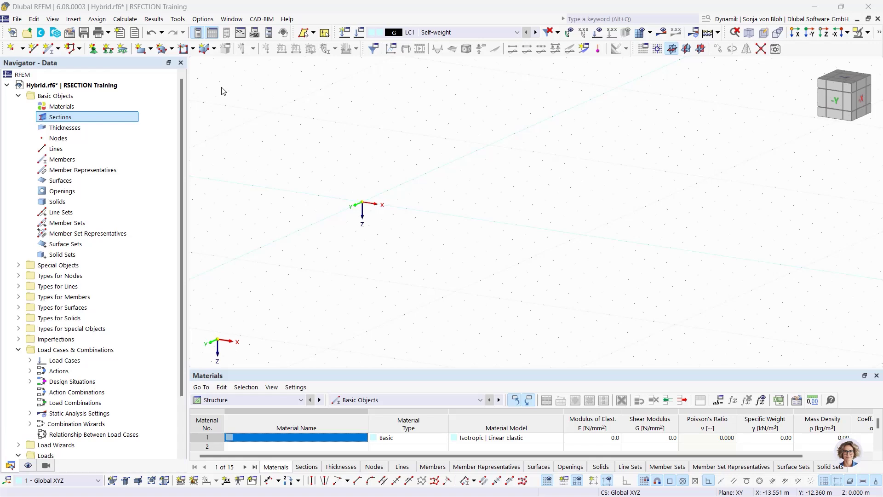
right_click(63, 118)
click(116, 134)
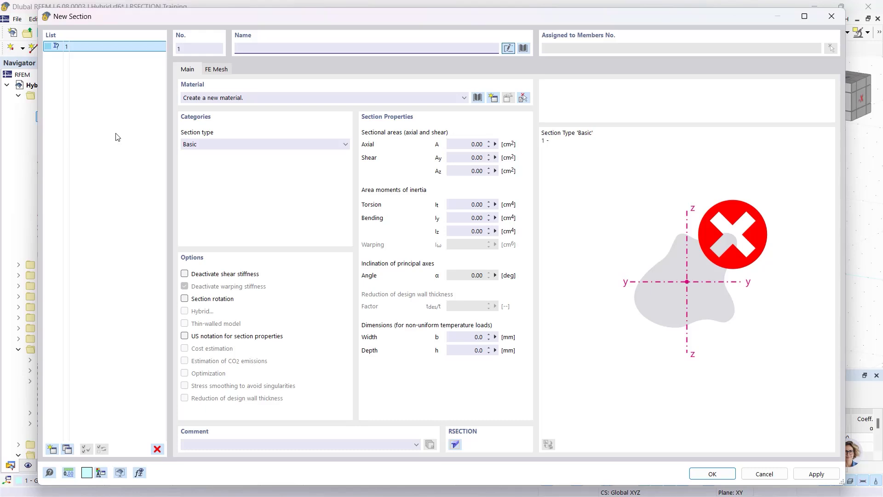
Step: Import the Hybrid model from RSECTION as section 1, review its hybrid material assignment and confirm the section
click(523, 47)
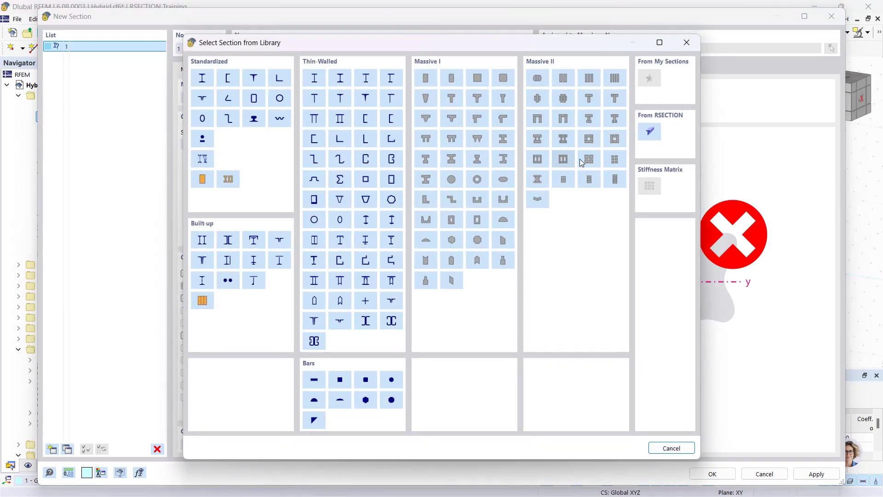
click(647, 132)
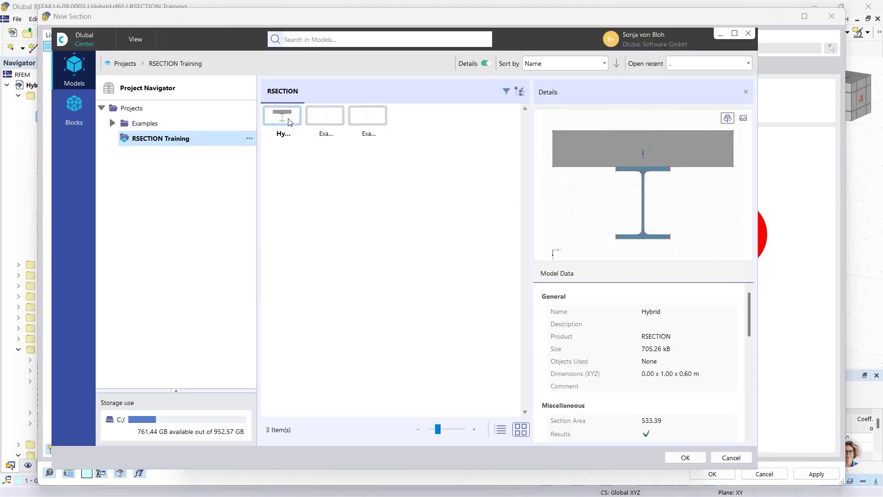
click(684, 456)
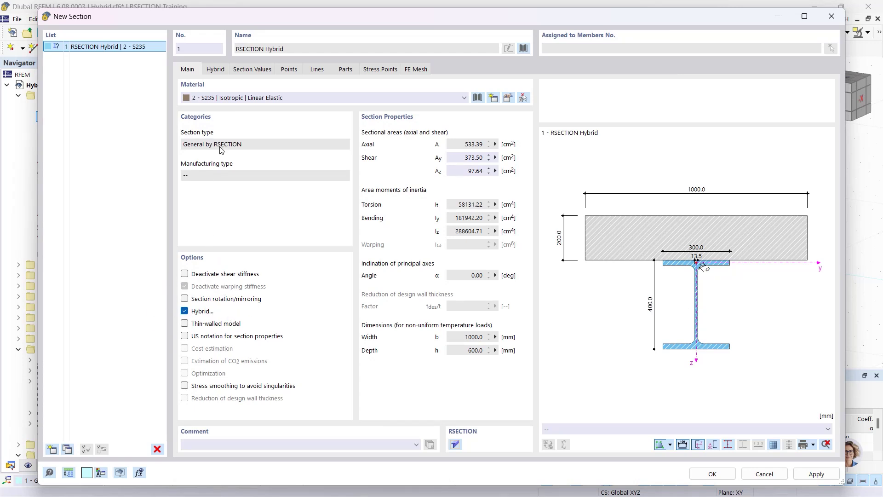
click(217, 70)
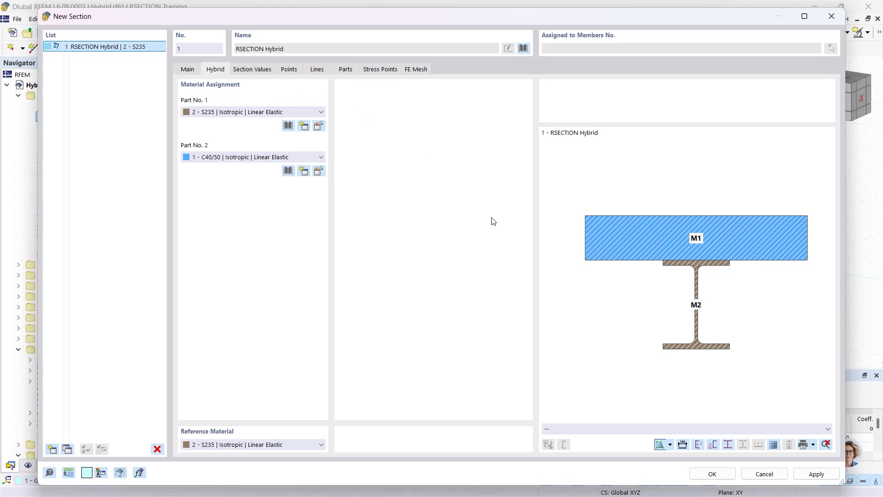
click(712, 473)
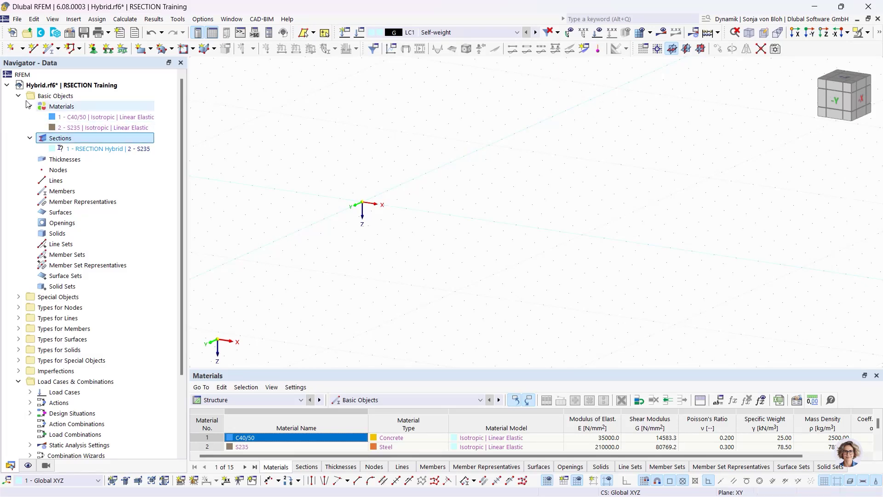
Step: Create a beam member with the RSECTION Hybrid section, running from the origin along the global X-axis
click(50, 50)
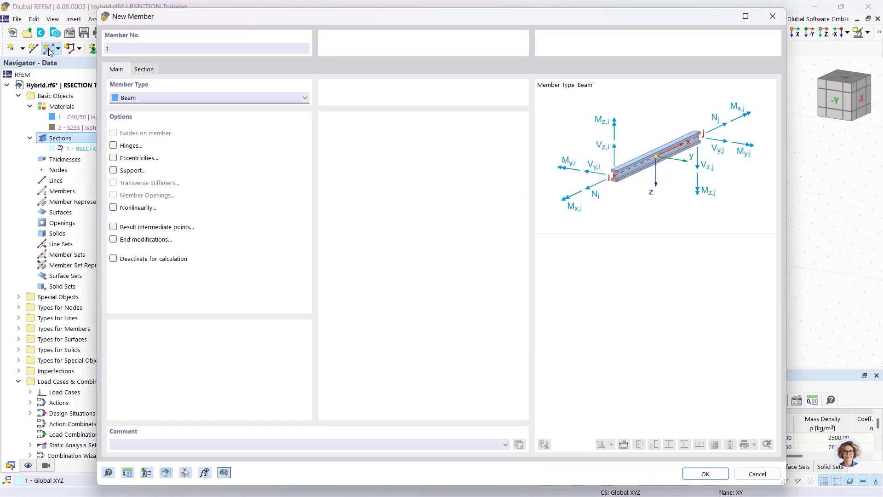
click(142, 70)
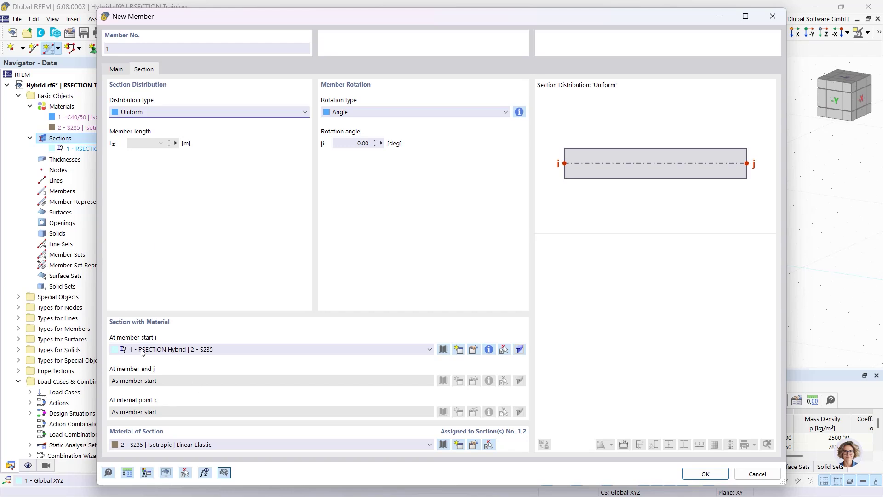
click(704, 474)
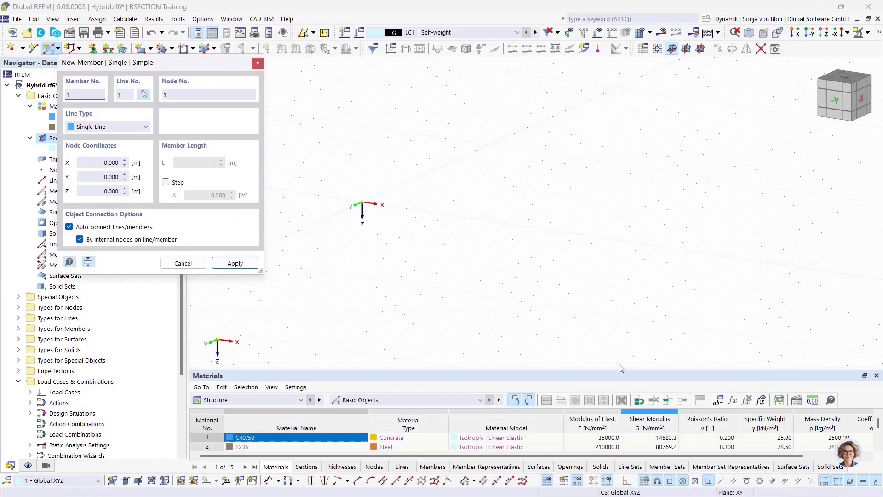
click(362, 203)
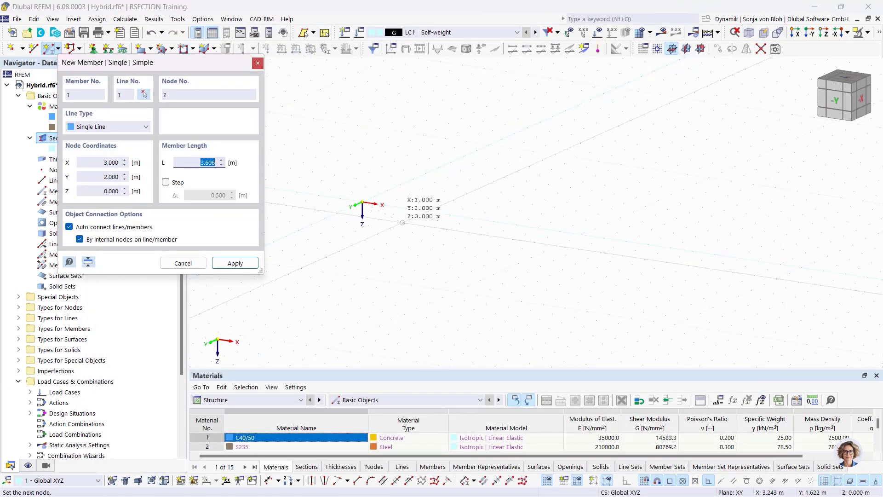
click(452, 253)
key(Escape)
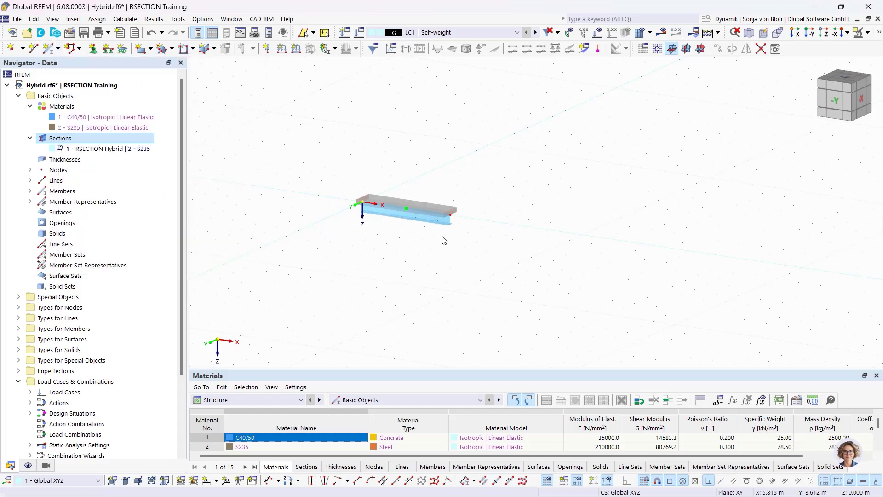
scroll(483, 272, up, 5)
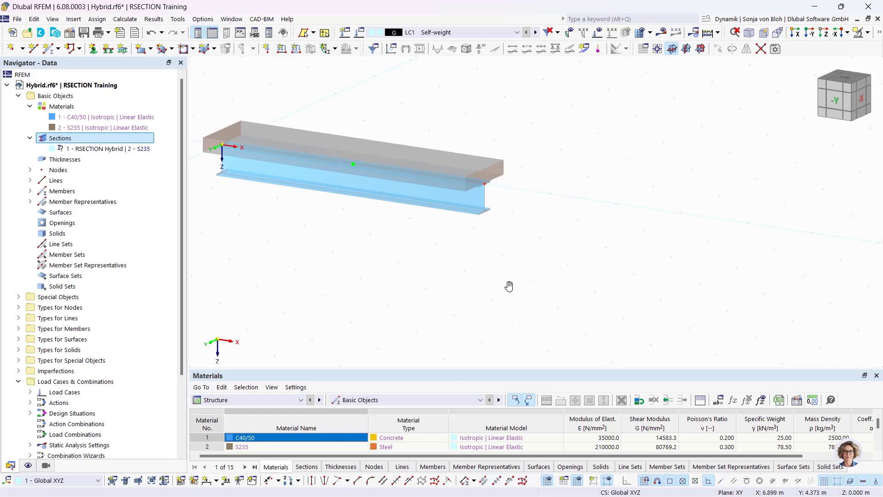
Step: Switch to the PowerPoint presentation, start the slide show from slide 4 and advance to slide 5
mouse_move(245, 492)
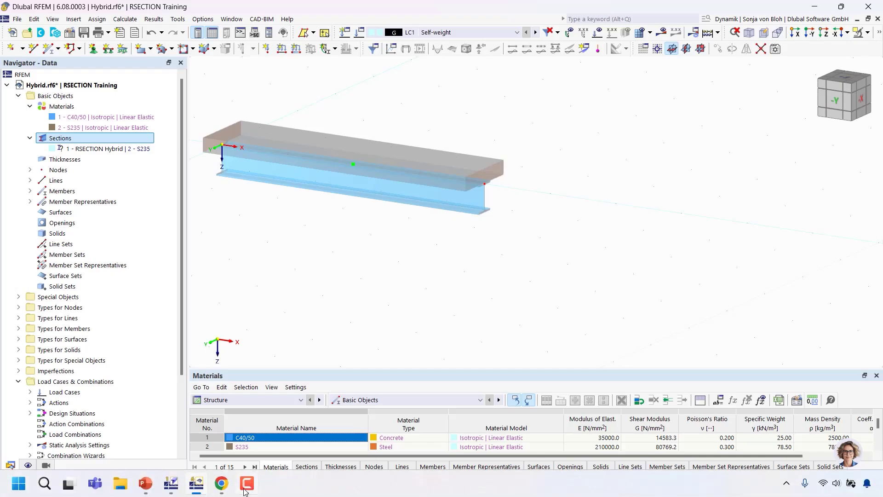
click(146, 483)
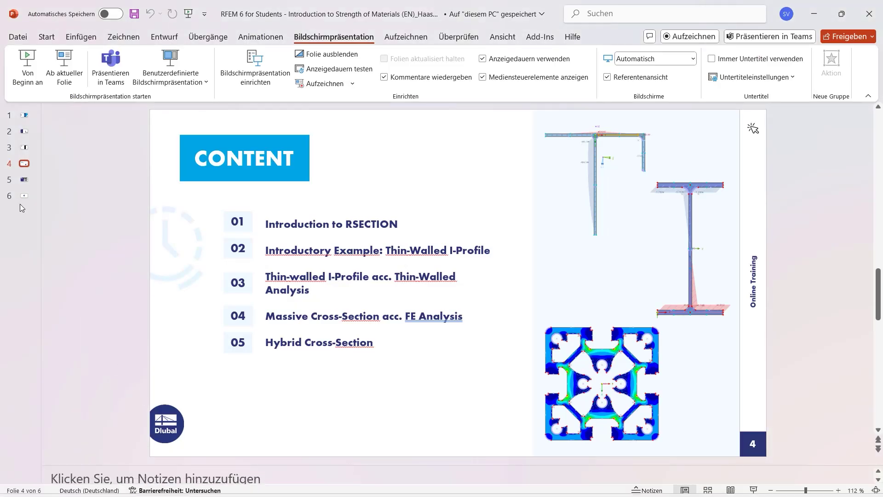
click(66, 64)
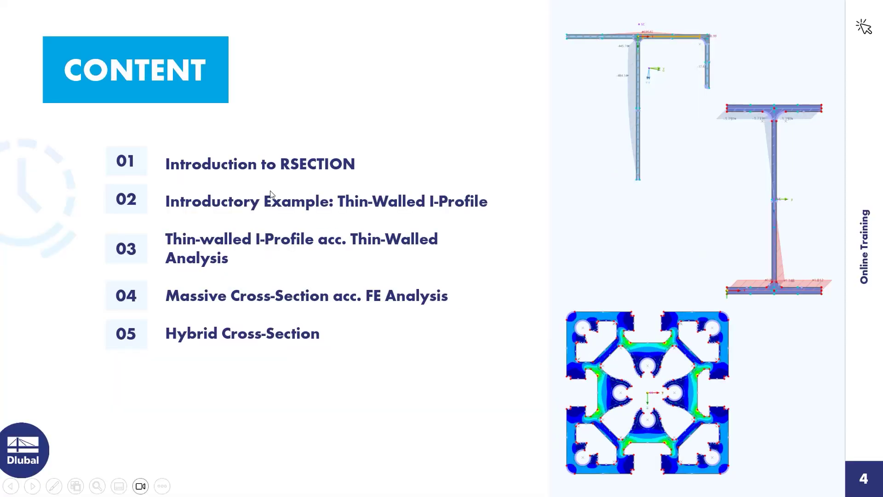
key(Right)
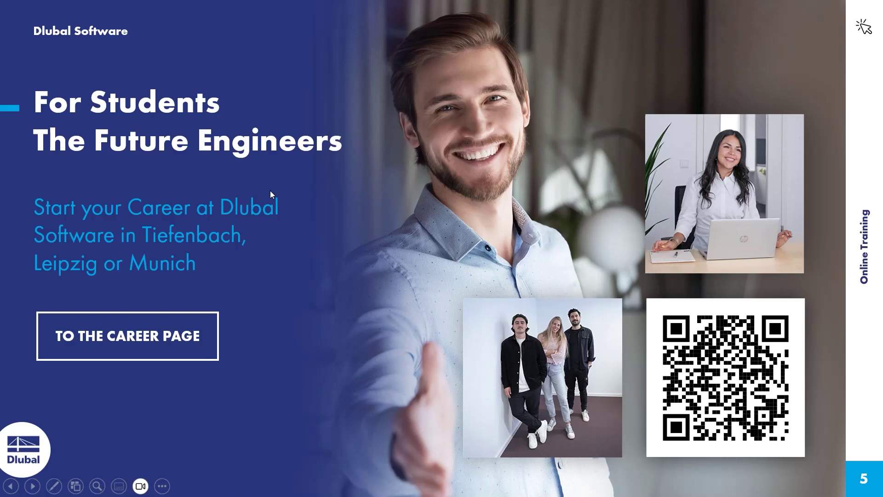